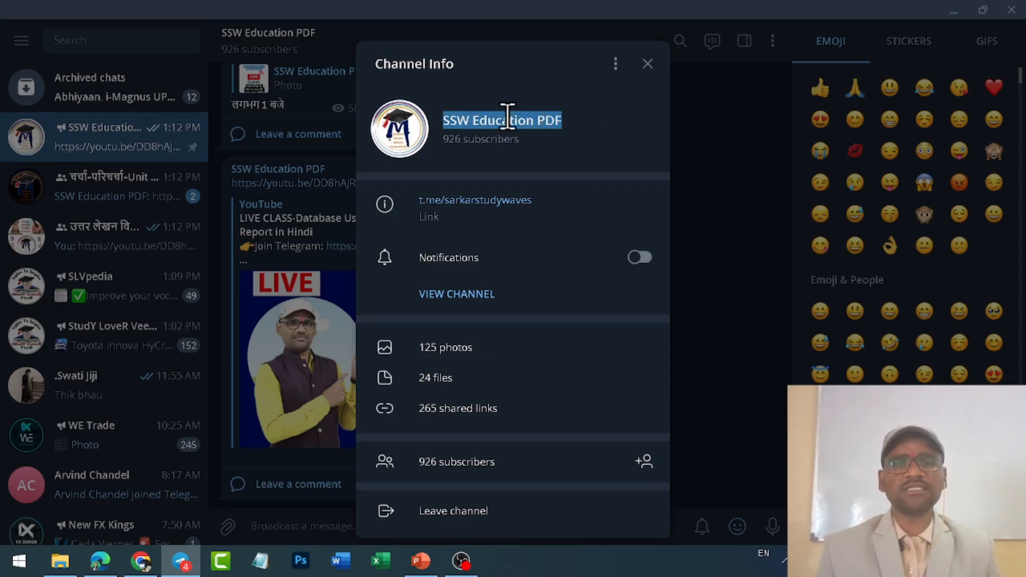
- Switch to Chrome, open the Sarkar Study Waves Education YouTube channel in a new tab and highlight its name
click(141, 561)
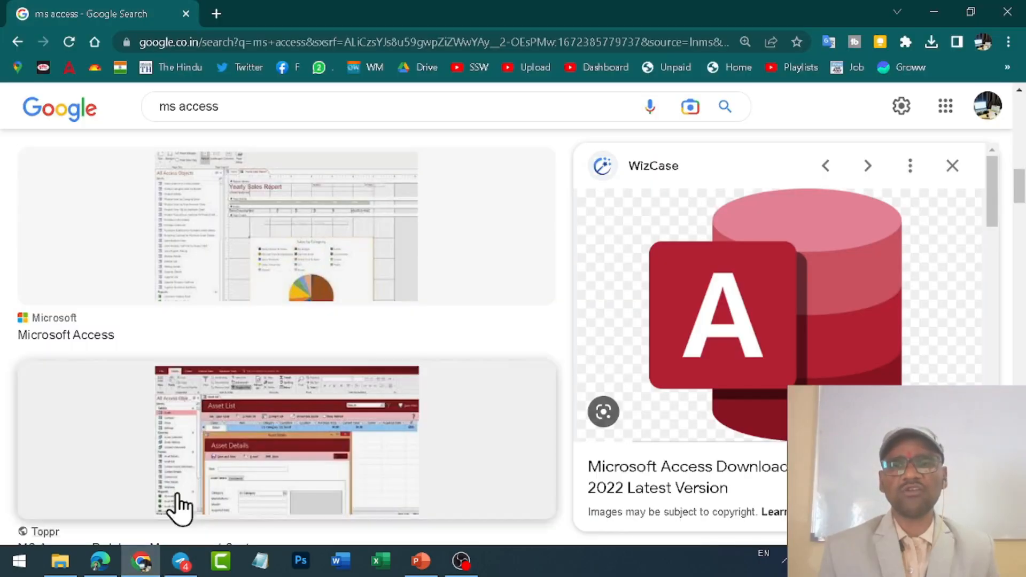
click(215, 13)
click(470, 67)
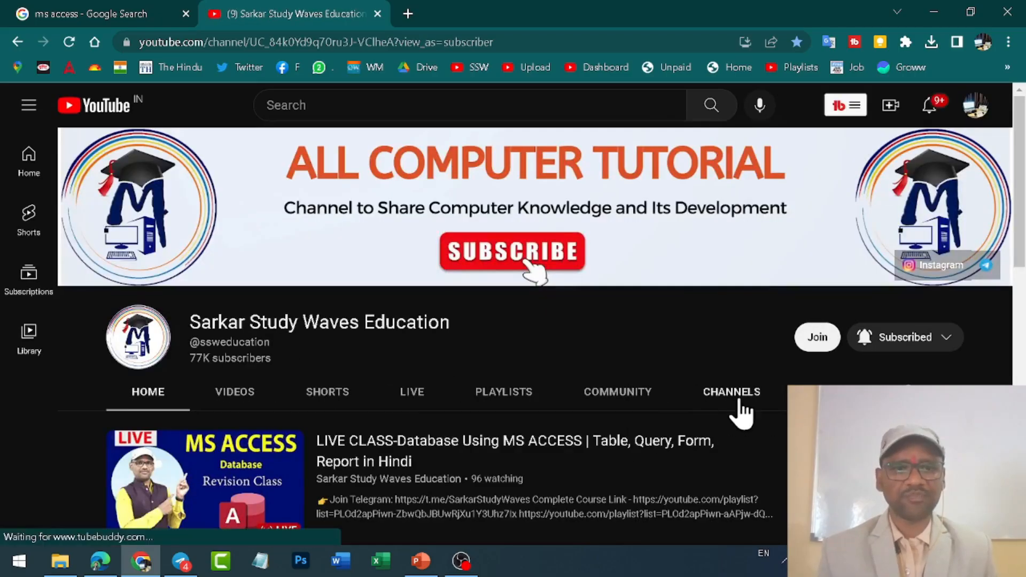
scroll(481, 374, down, 1)
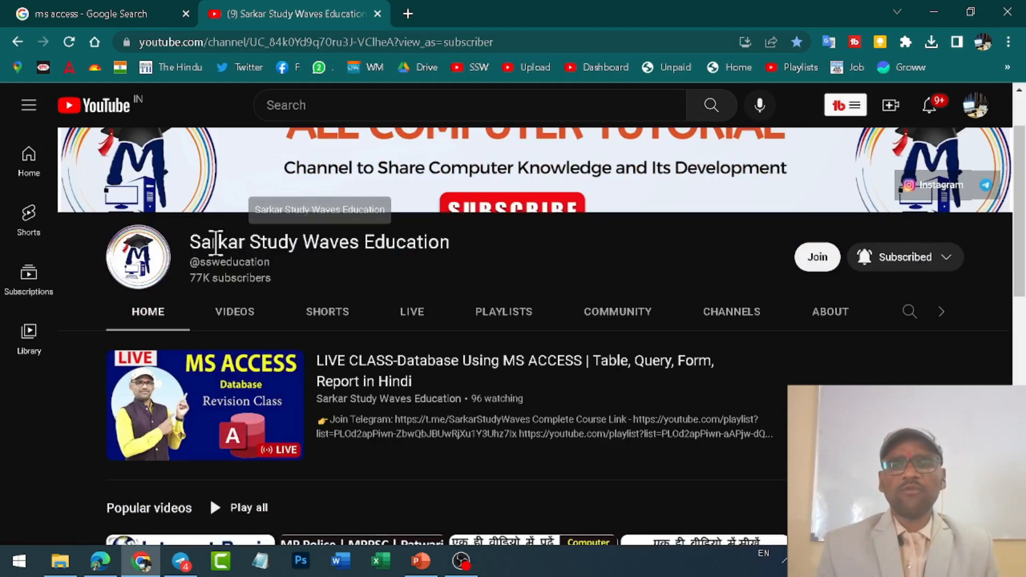
drag(193, 241, 426, 239)
click(513, 256)
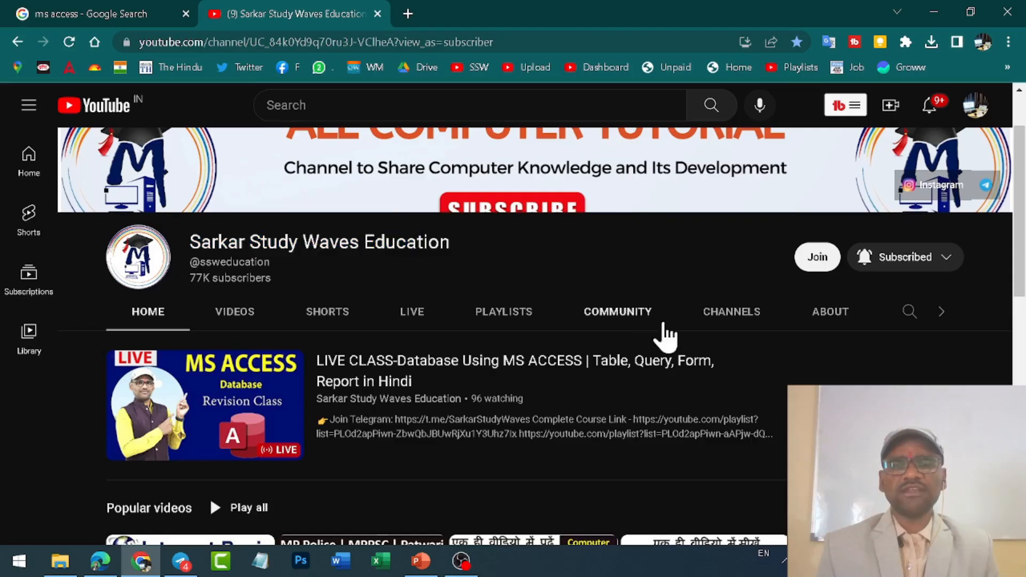
- Browse the created playlists of the Sarkar Study Waves Education channel
click(523, 321)
scroll(552, 314, down, 4)
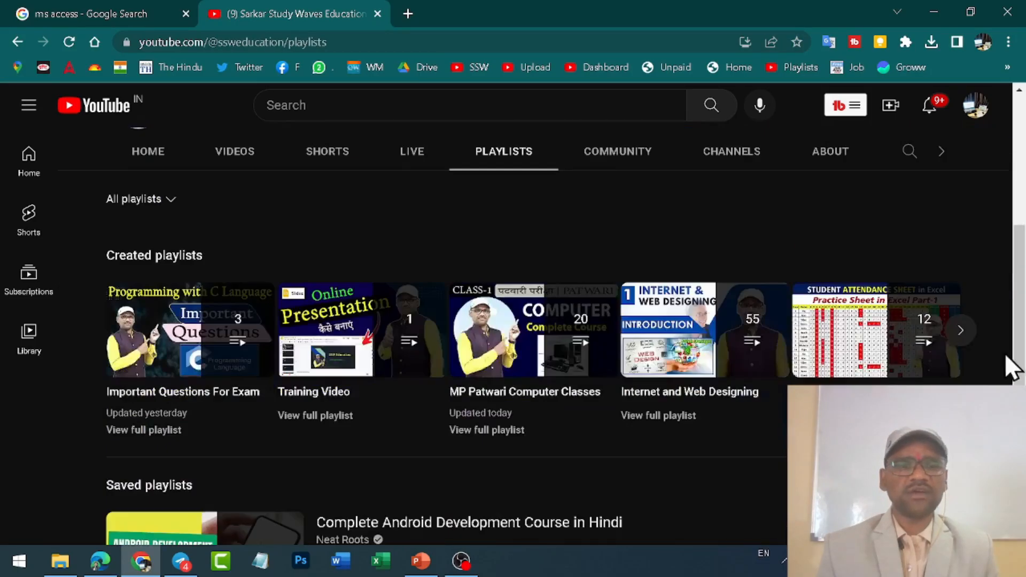
click(960, 330)
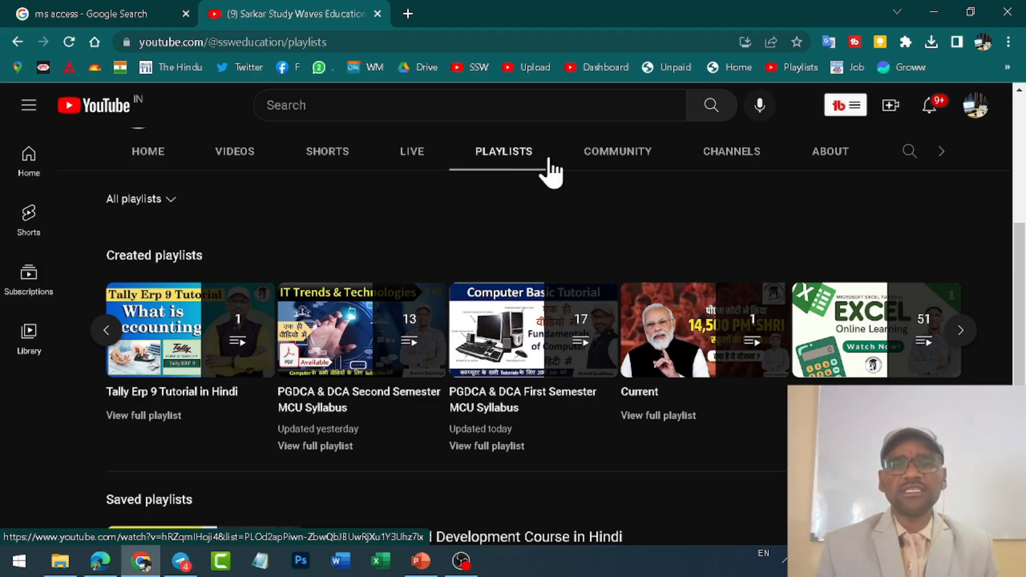
- Open the Arvind Tips channel from the channel's subscriptions and highlight its title
click(729, 152)
scroll(836, 374, down, 3)
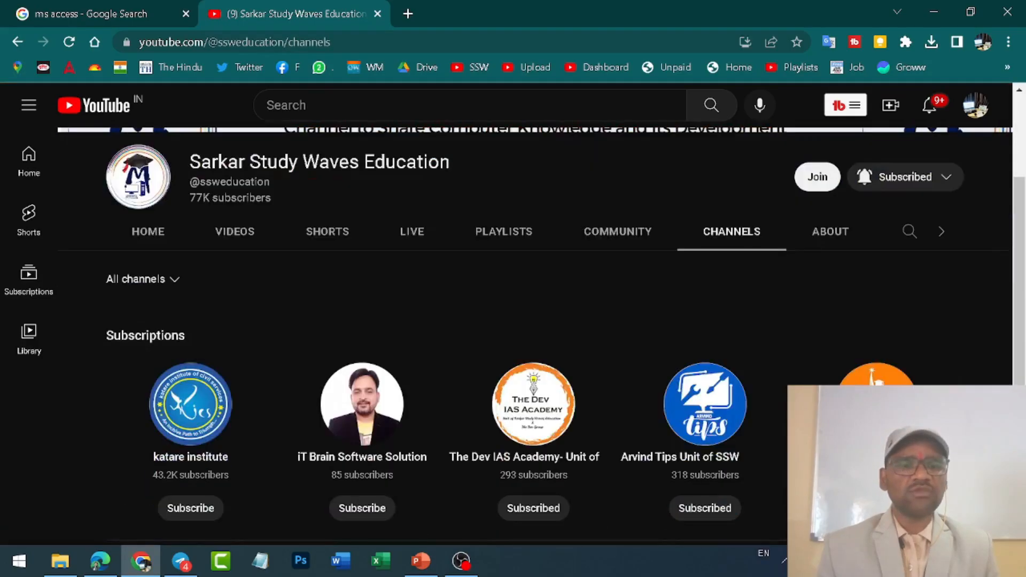
click(697, 409)
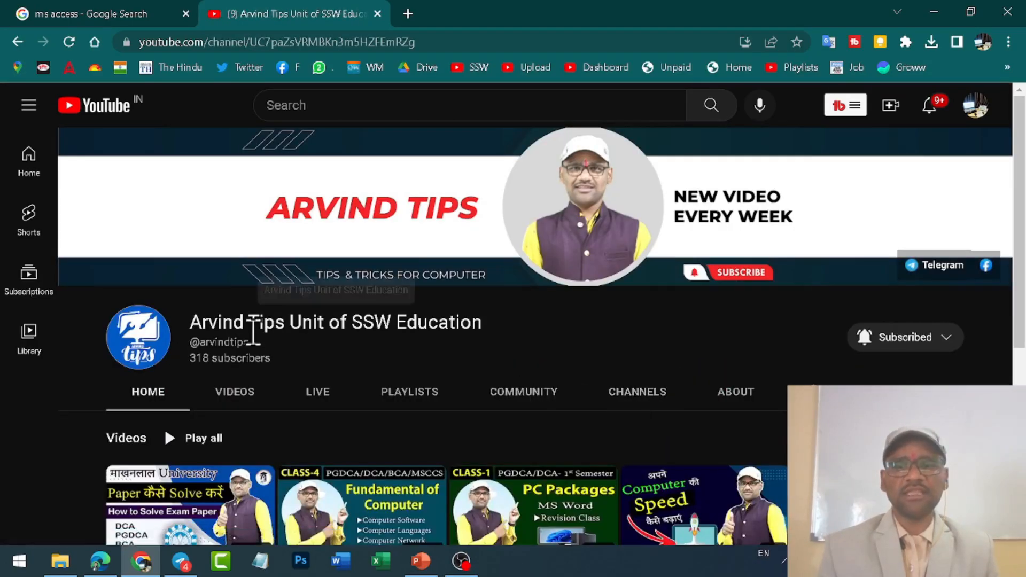
drag(192, 324, 488, 338)
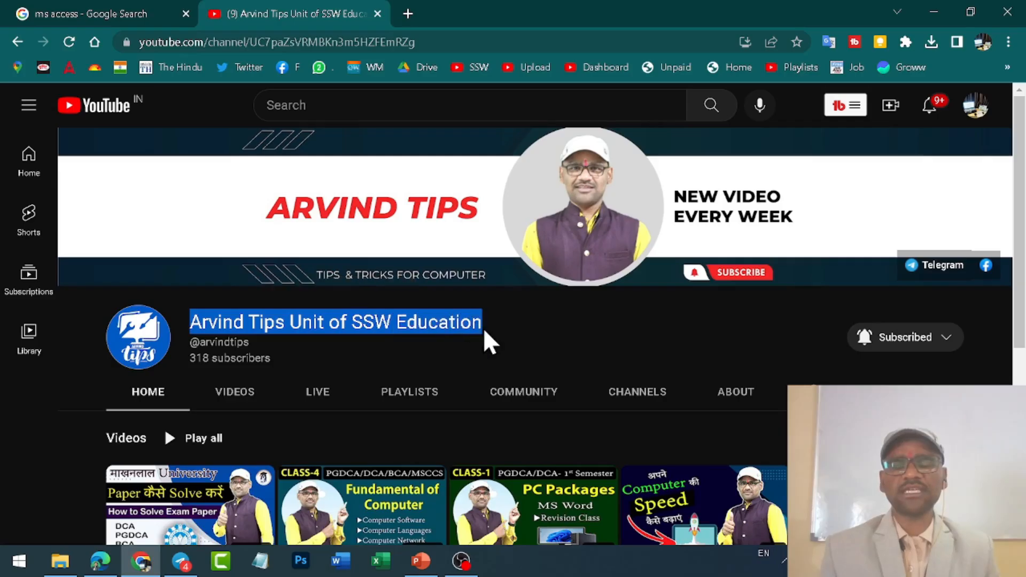
click(230, 316)
drag(190, 323, 284, 324)
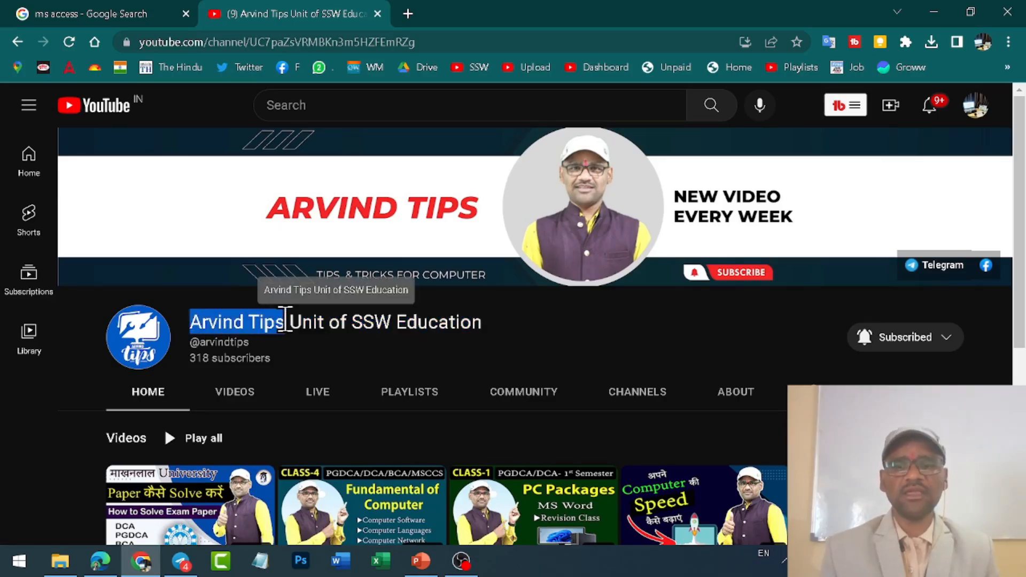
scroll(287, 316, down, 1)
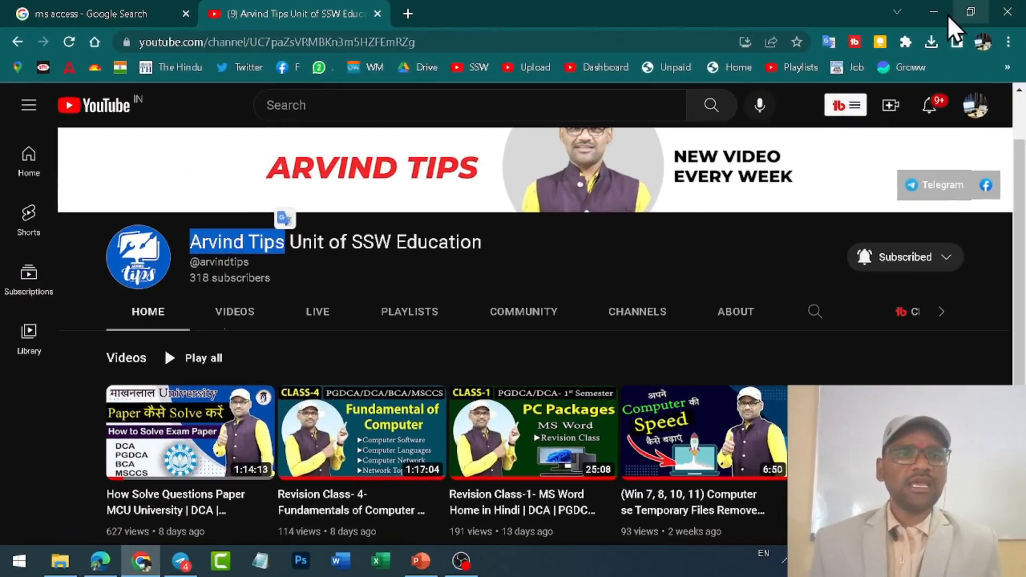
- Close the Telegram channel info and minimise Chrome, Telegram and File Explorer to reveal the desktop
click(886, 18)
click(936, 21)
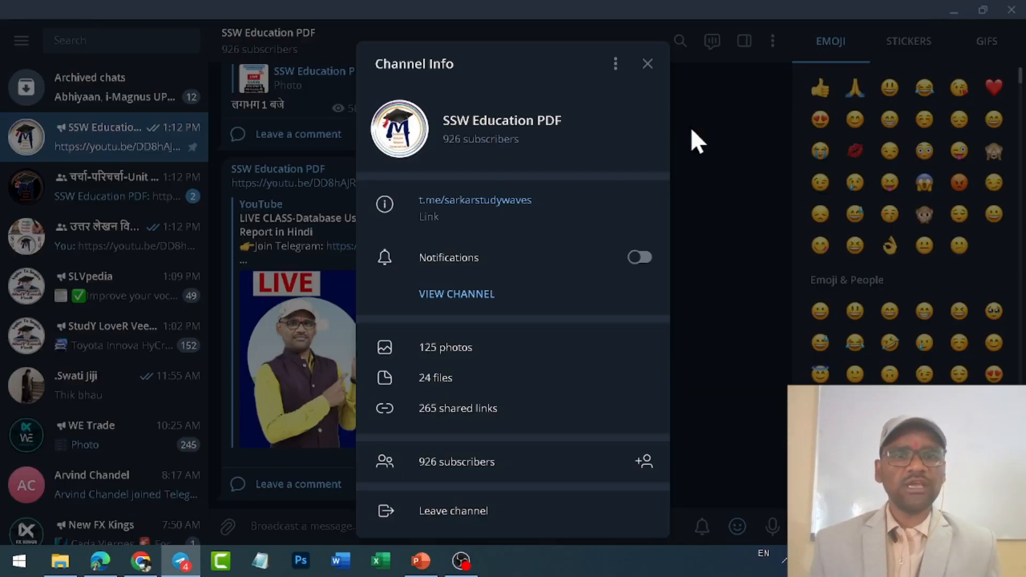
click(650, 62)
click(950, 6)
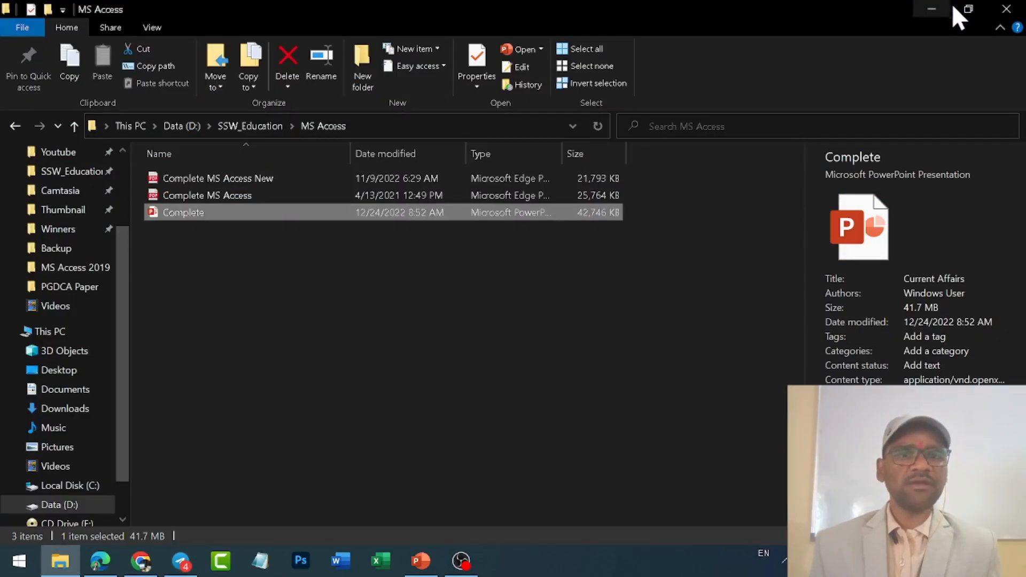
click(924, 6)
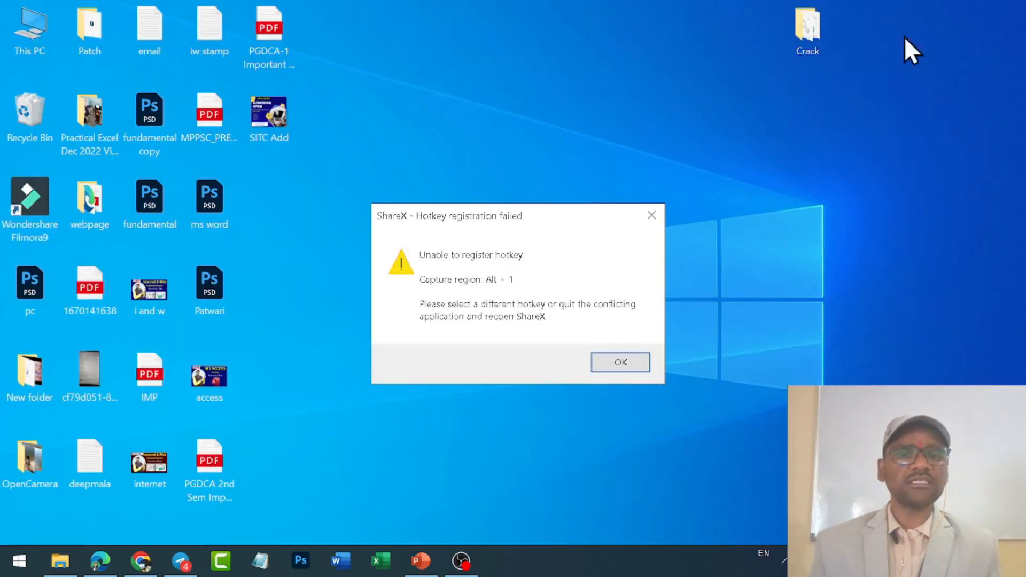
- Dismiss the ShareX hotkey warning and sort the desktop icons by name
click(636, 365)
right_click(536, 255)
click(601, 306)
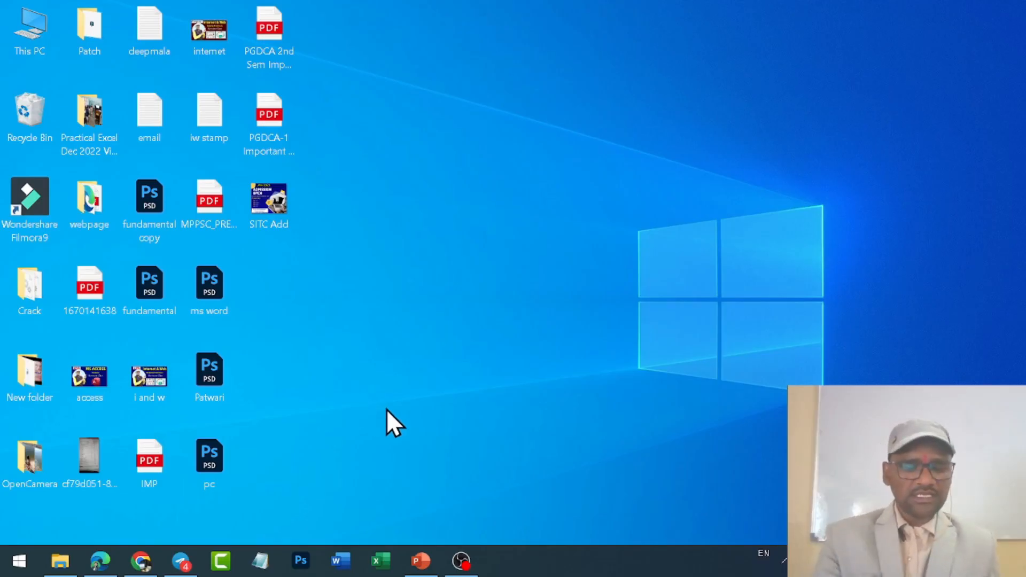
- Find and launch Microsoft Access, accept the privacy notice and decline personalized offers
click(22, 564)
text(access)
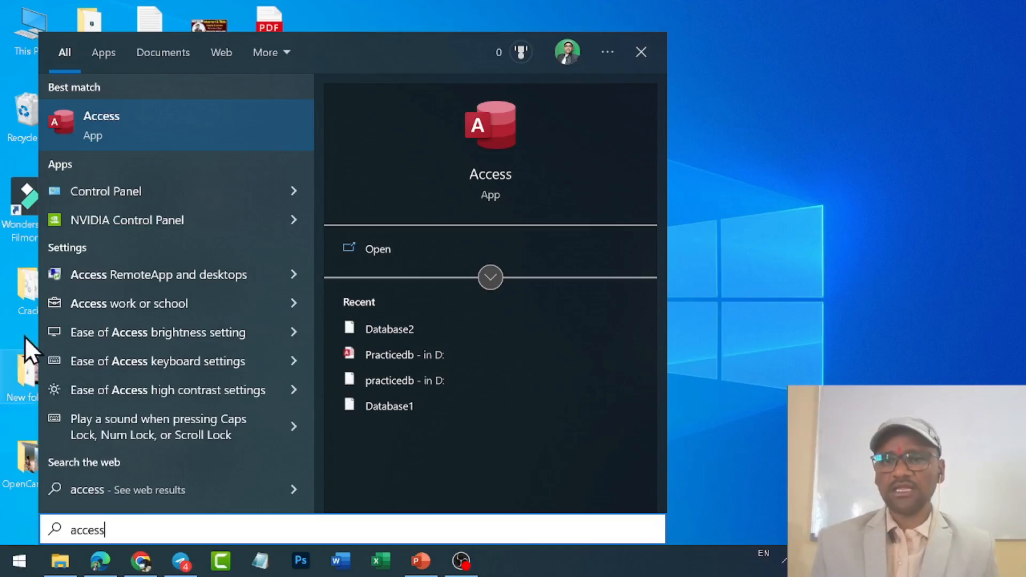
click(119, 120)
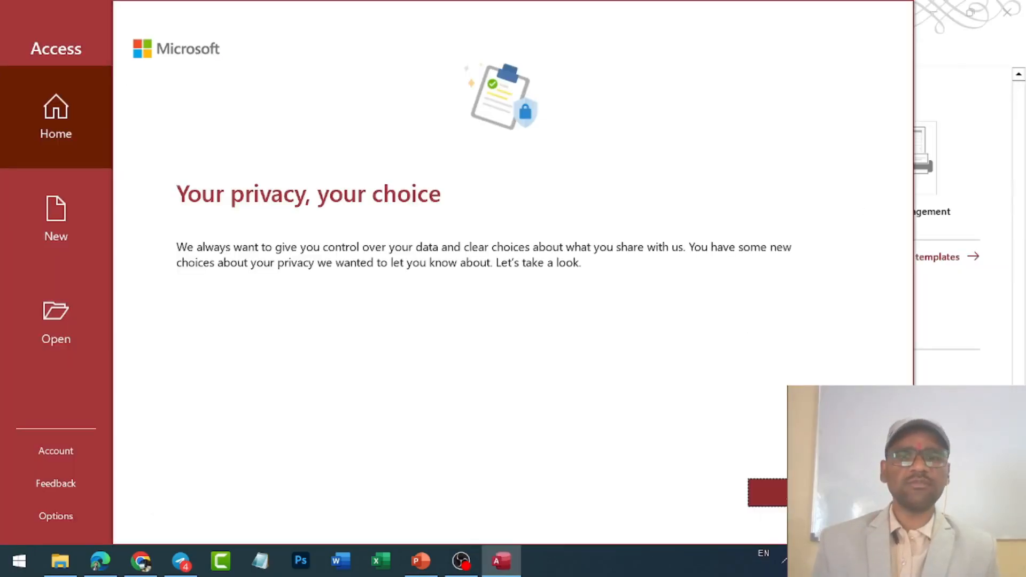
click(767, 492)
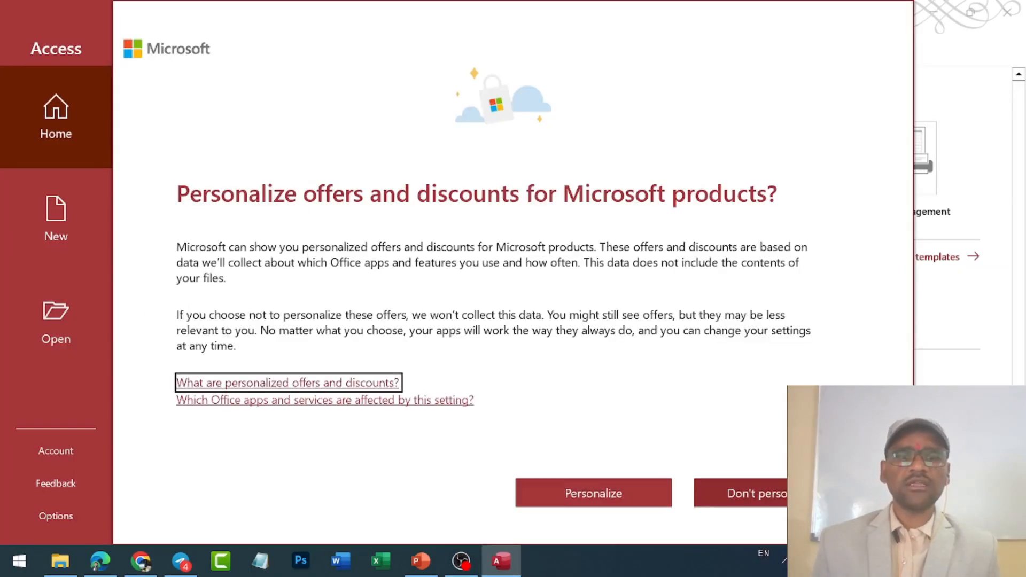
click(659, 489)
click(767, 494)
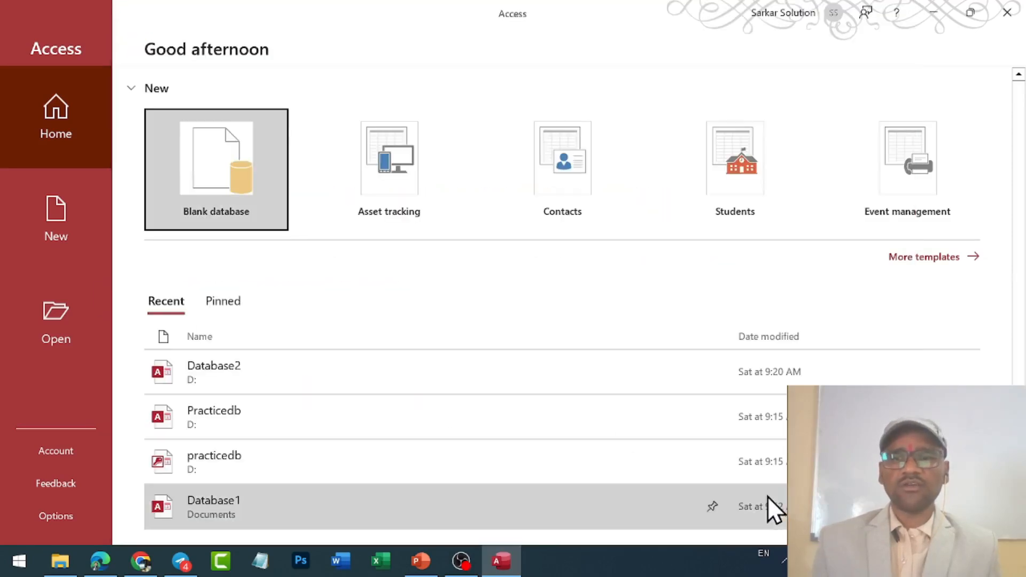
- Look through the new database templates, preview the Contacts template and close it without creating a database
click(47, 218)
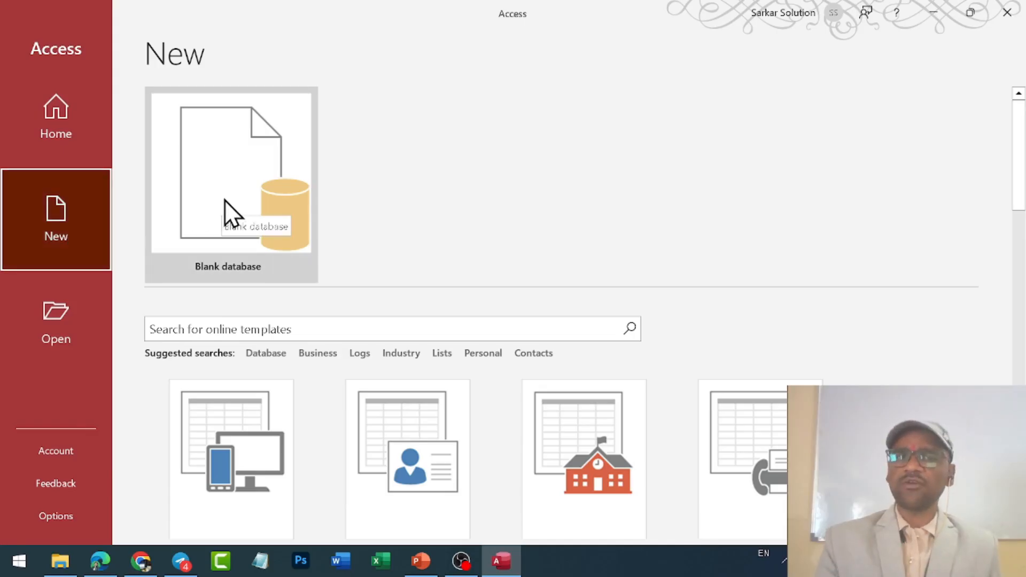
scroll(226, 201, down, 2)
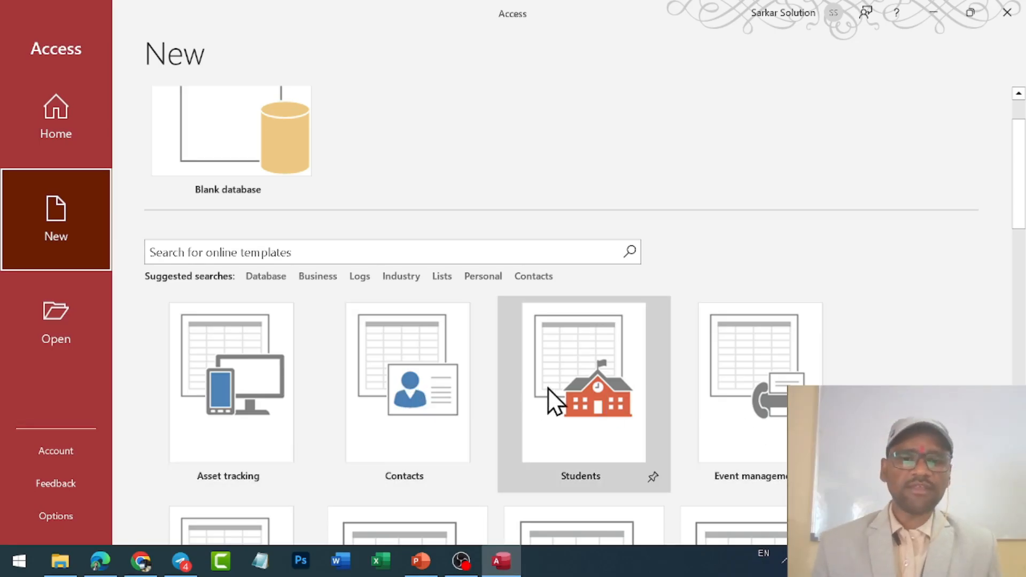
click(431, 373)
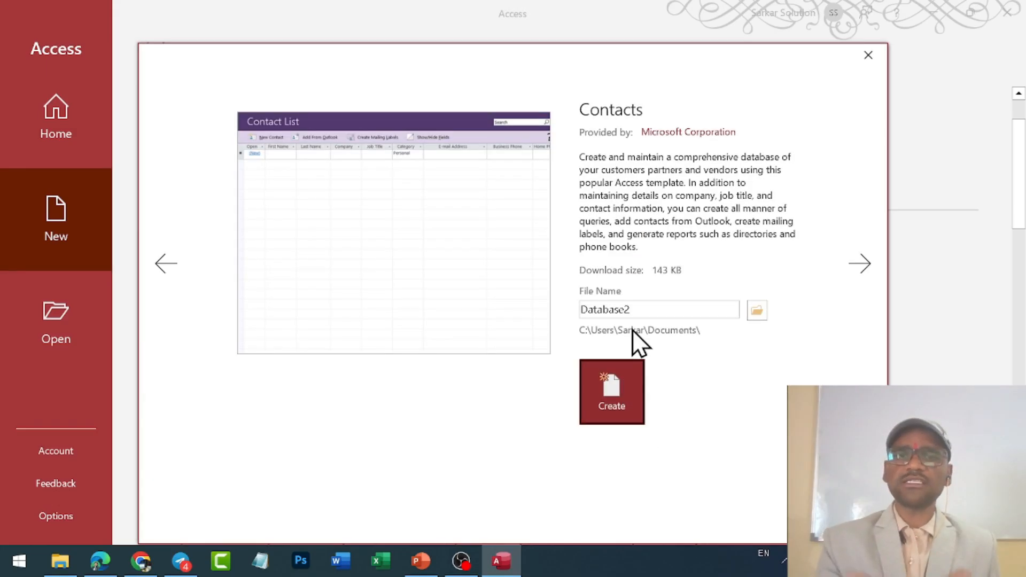
click(859, 62)
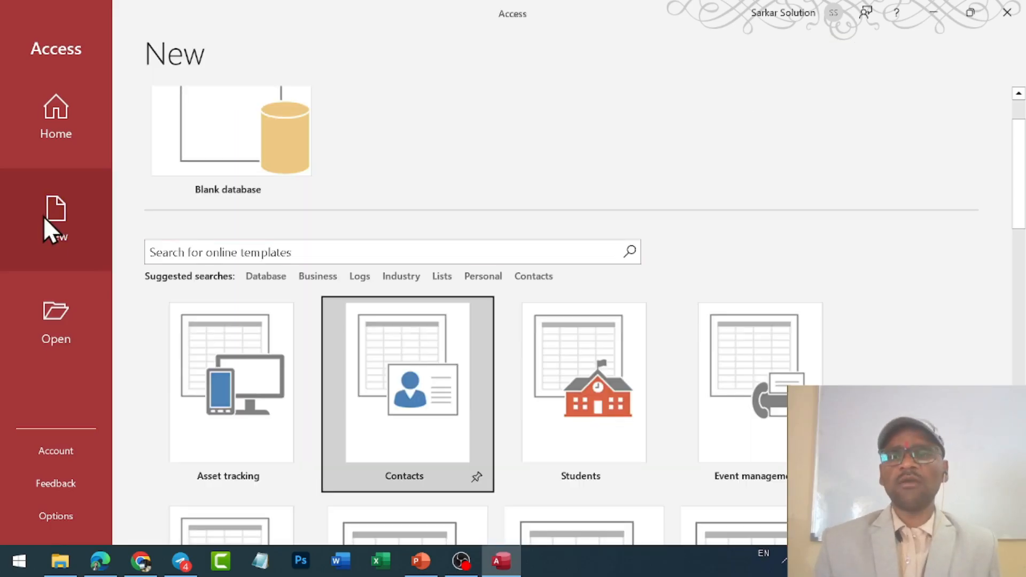
click(44, 216)
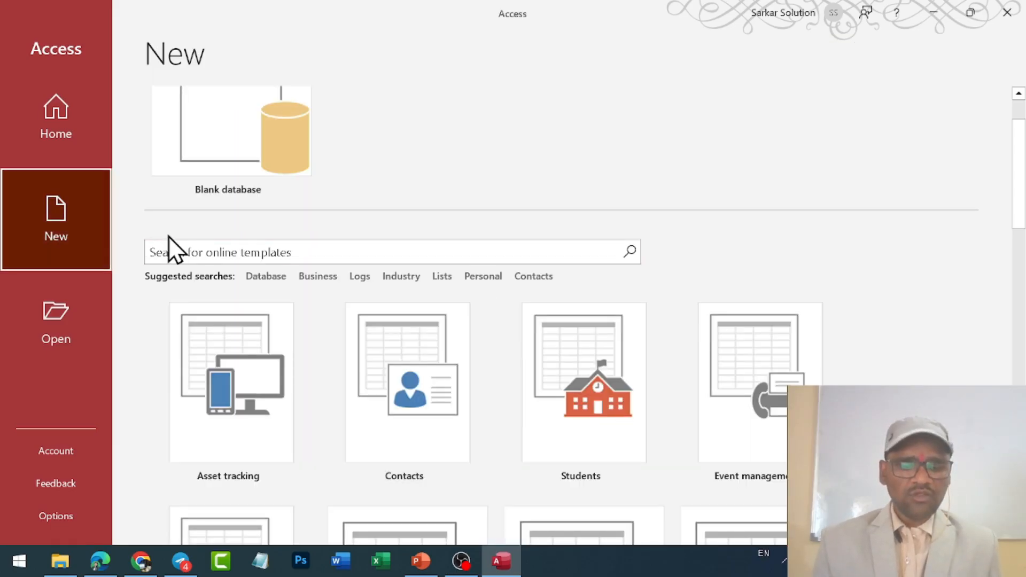
scroll(253, 144, up, 1)
- Set up a blank database named practicedb in the Microsoft Access 2007 - 2016 Databases format in Documents
click(239, 181)
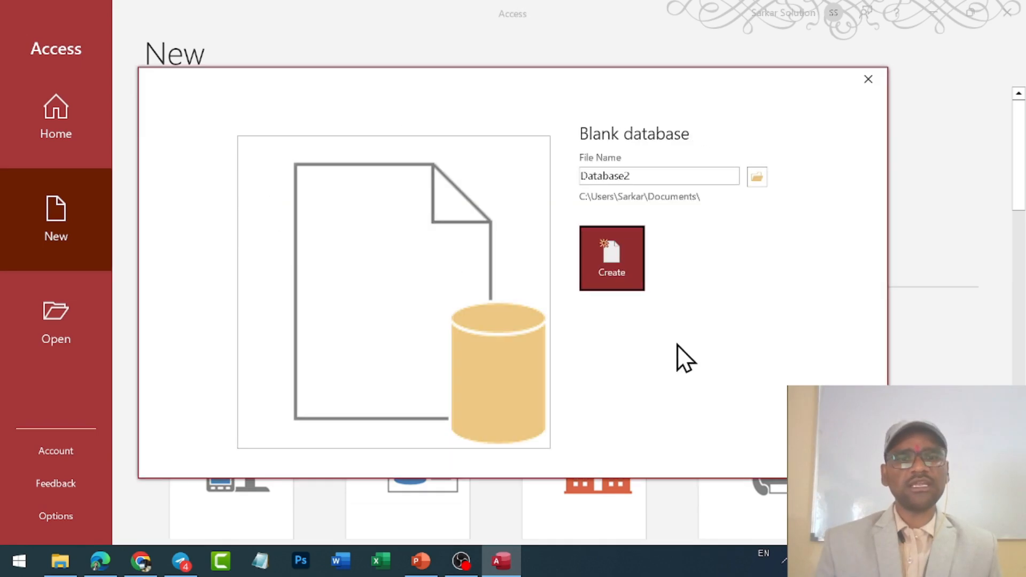
click(758, 175)
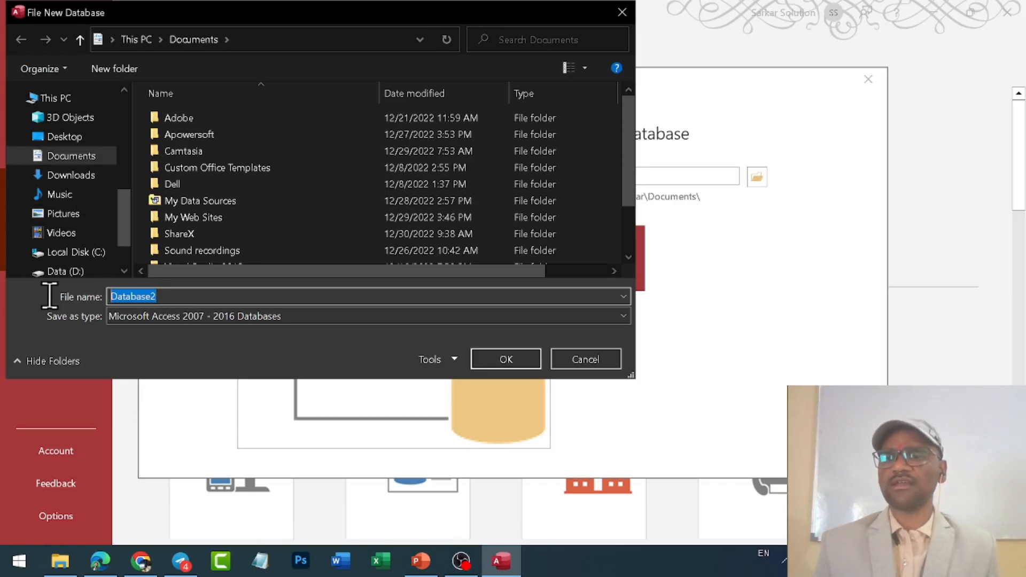
text(practicedb)
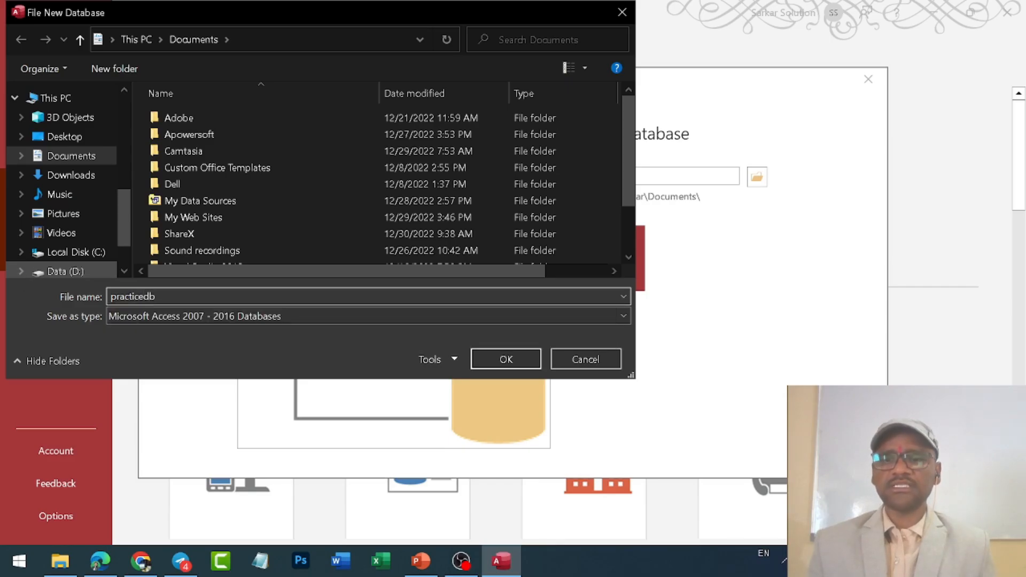
click(144, 317)
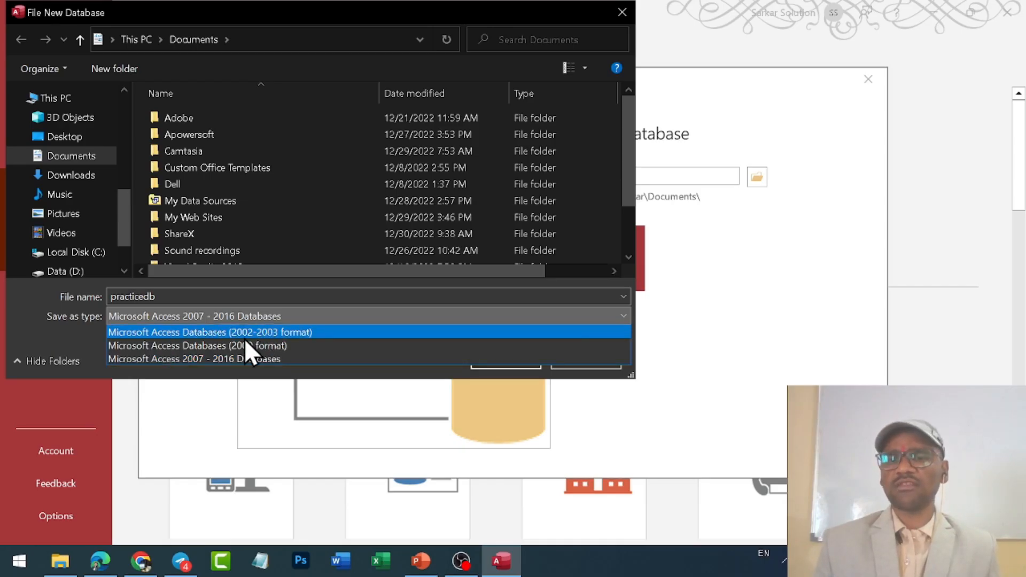
click(182, 362)
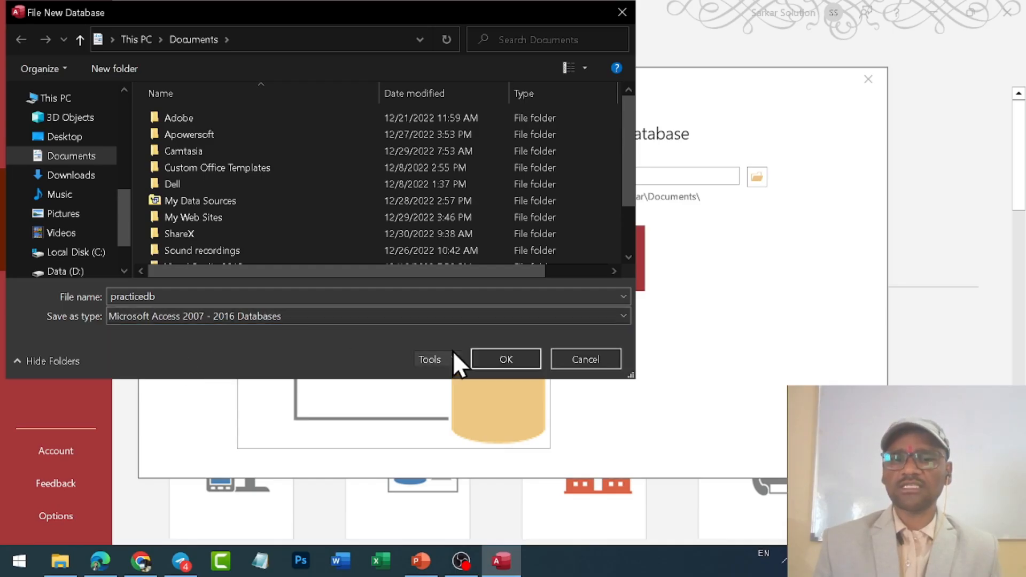
click(513, 356)
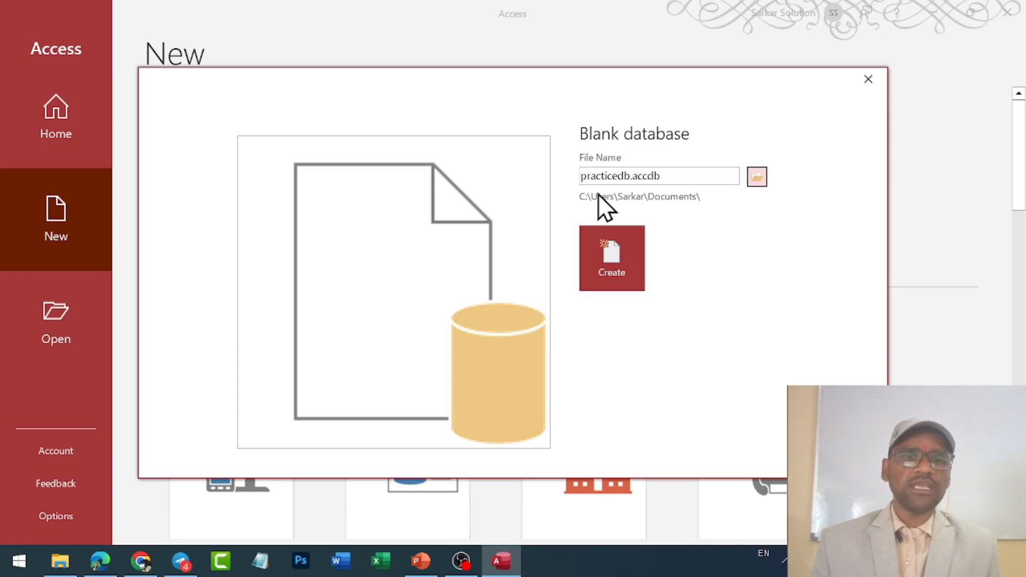
- Check the file name practicedb.accdb and its extension, create the database and close the Field List
drag(578, 177, 665, 177)
click(663, 177)
click(583, 178)
drag(637, 176, 677, 188)
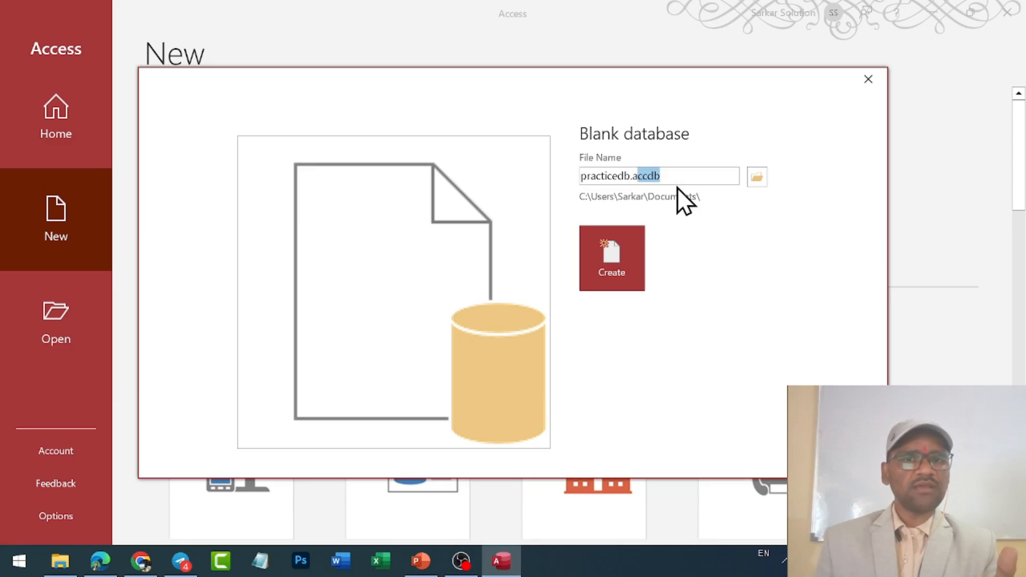
click(672, 181)
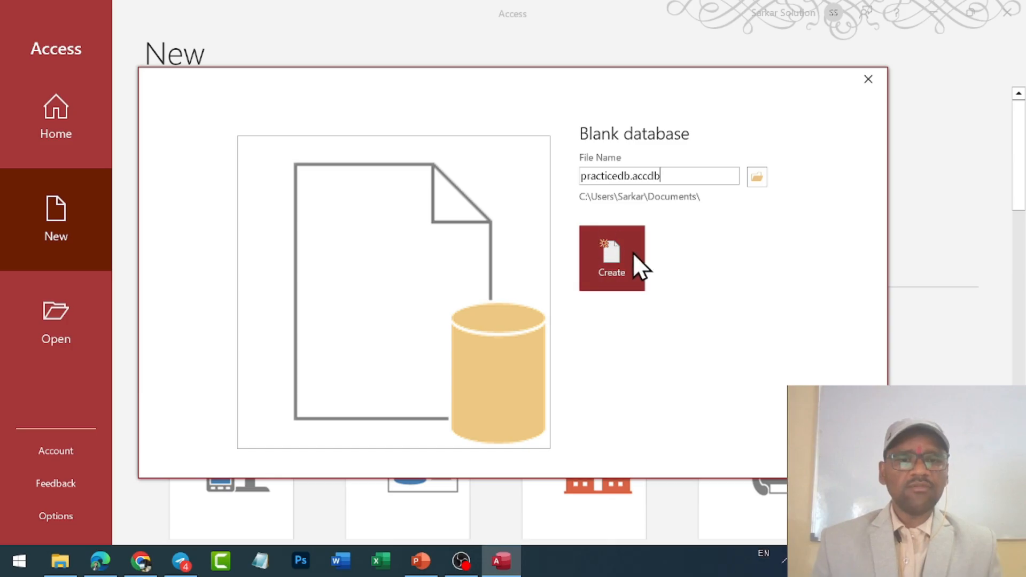
click(610, 259)
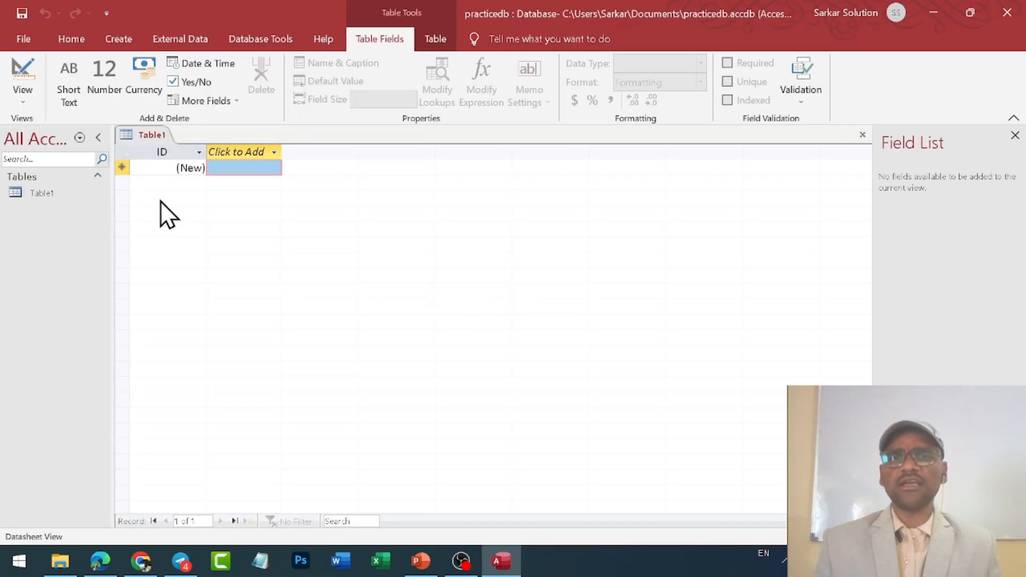
click(1014, 136)
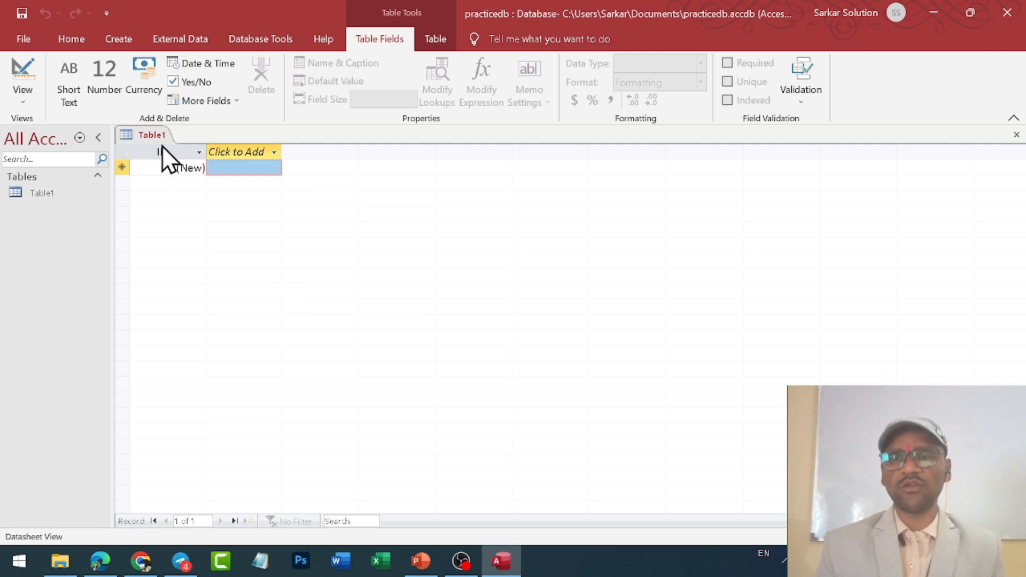
- Close the default Table1 datasheet and start a new table in Design View
right_click(143, 131)
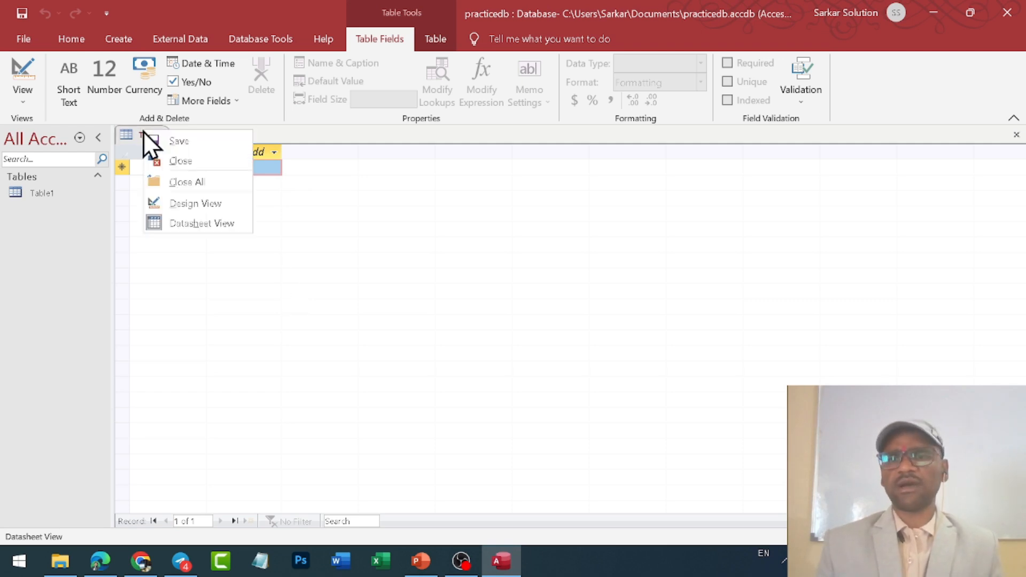
click(179, 159)
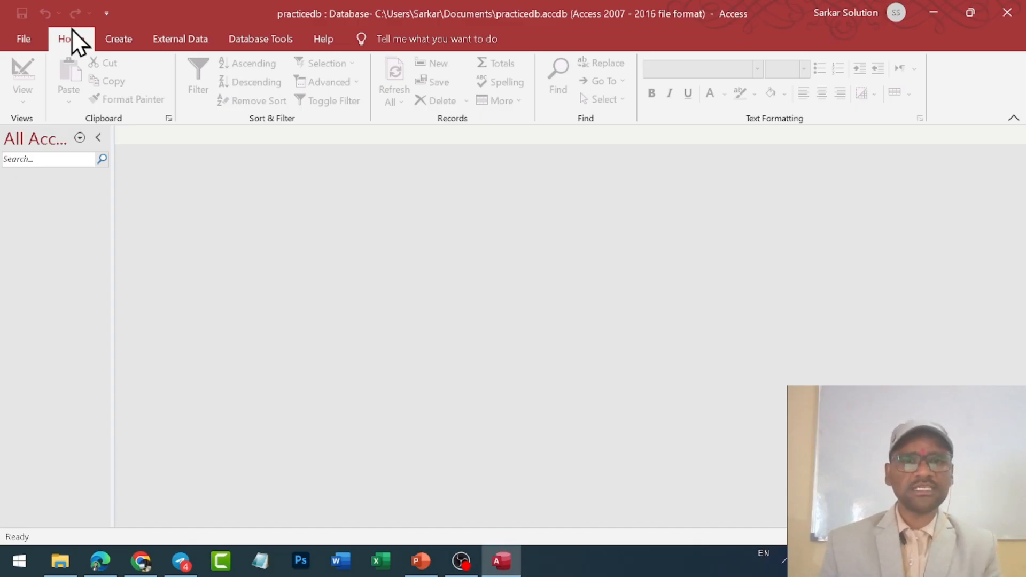
click(118, 40)
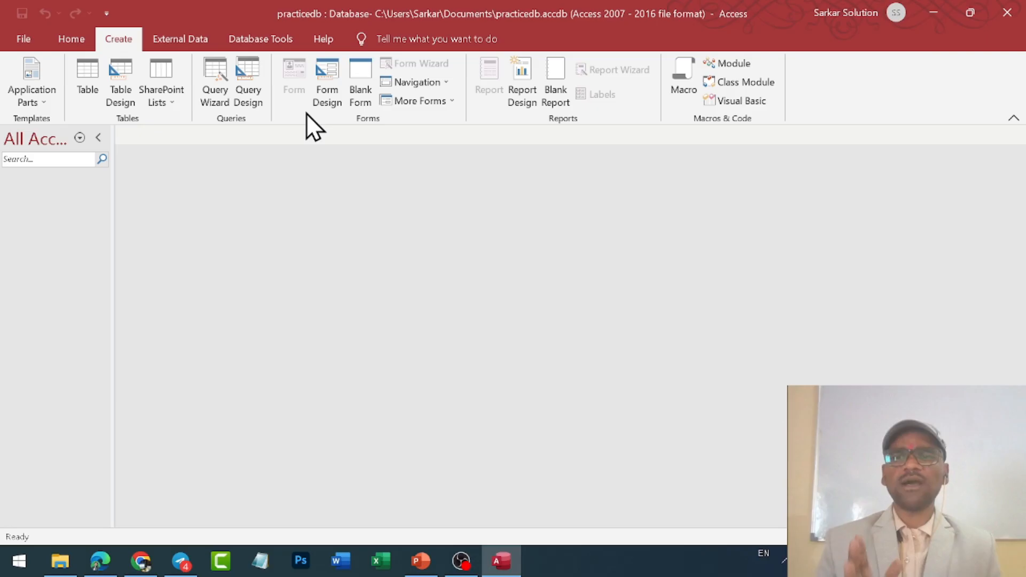
click(118, 83)
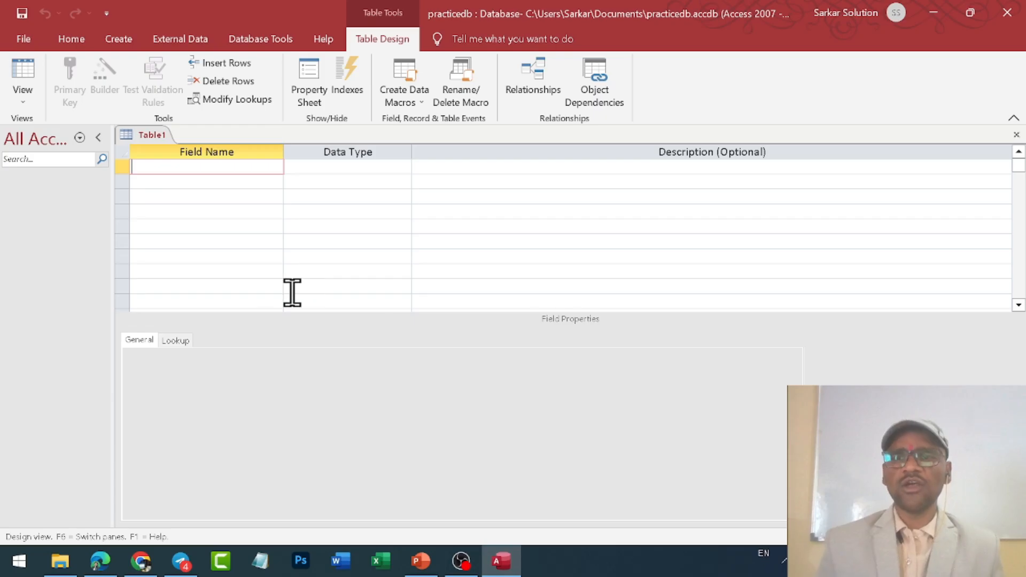
- Name the new table's first field enrollno
text(enroll)
key(BackSpace)
key(BackSpace)
key(BackSpace)
key(BackSpace)
key(BackSpace)
text(en)
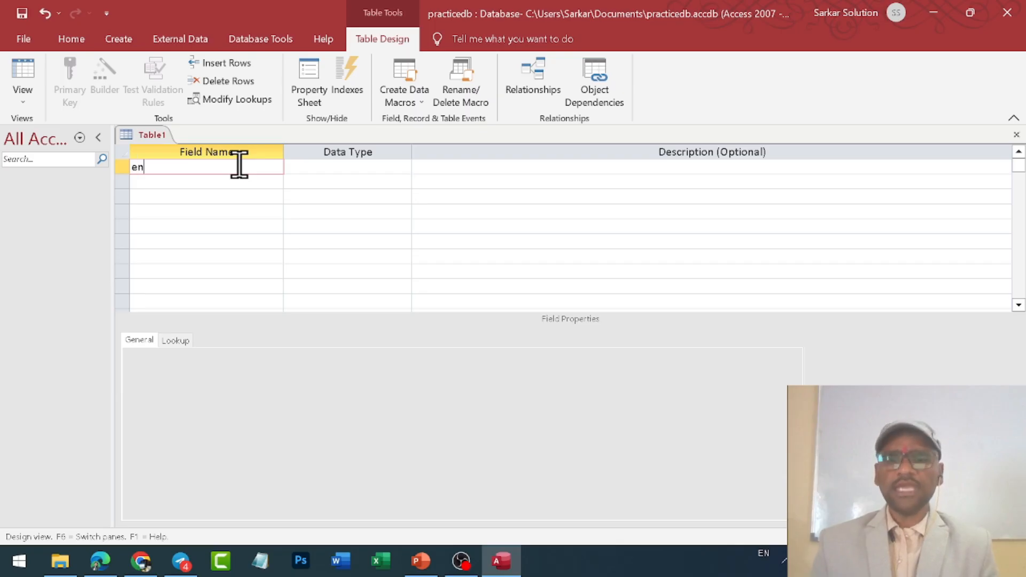
text(ro)
key(BackSpace)
key(BackSpace)
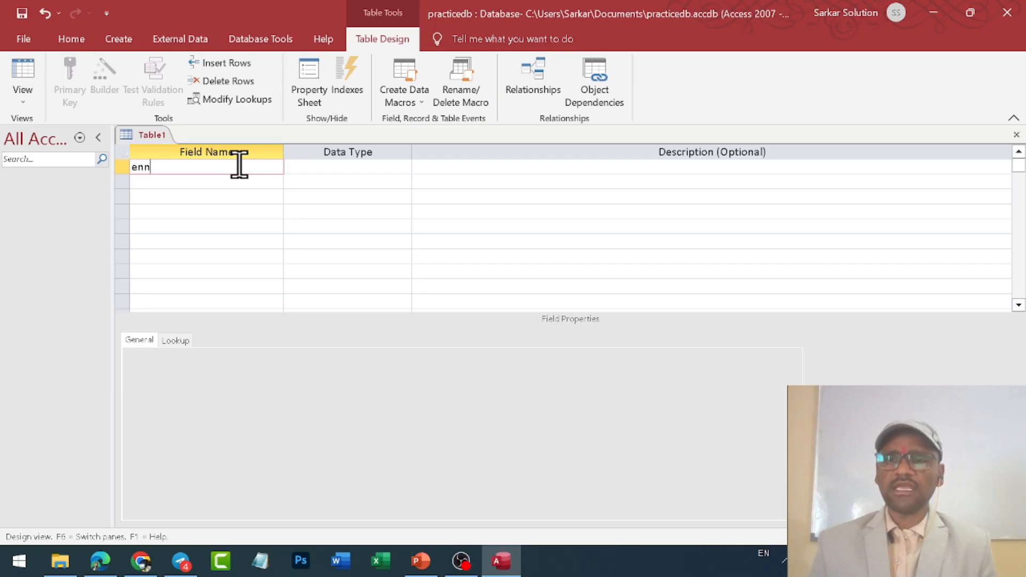
text(roll)
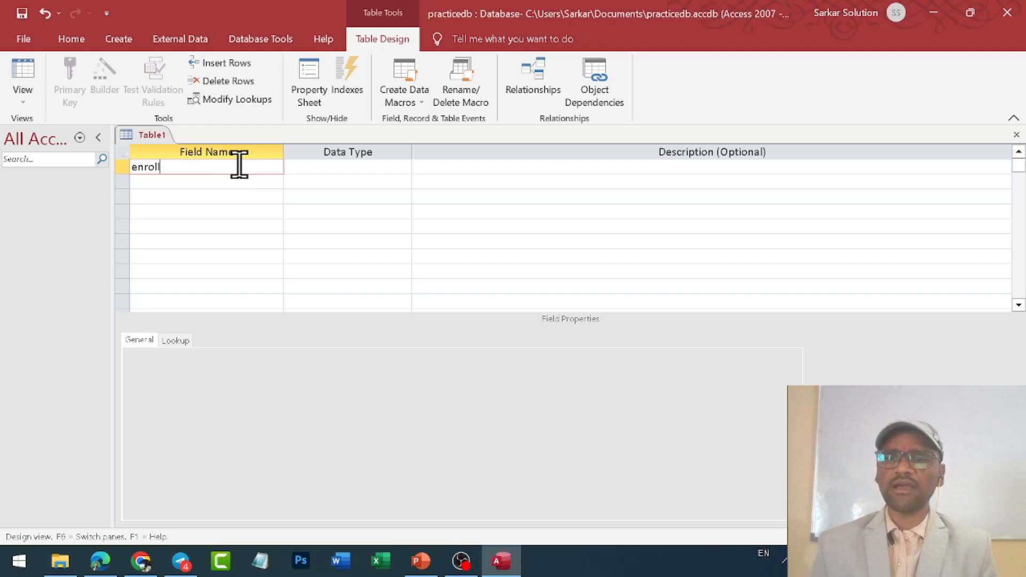
text(no)
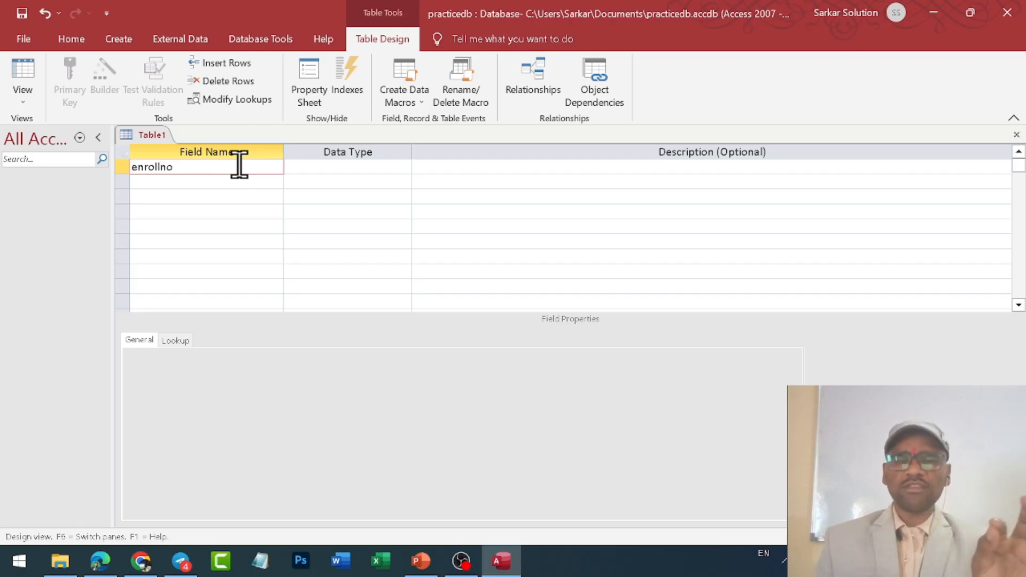
- Set the enrollno field's data type to Long Text and look over the available data types and its field properties
click(355, 167)
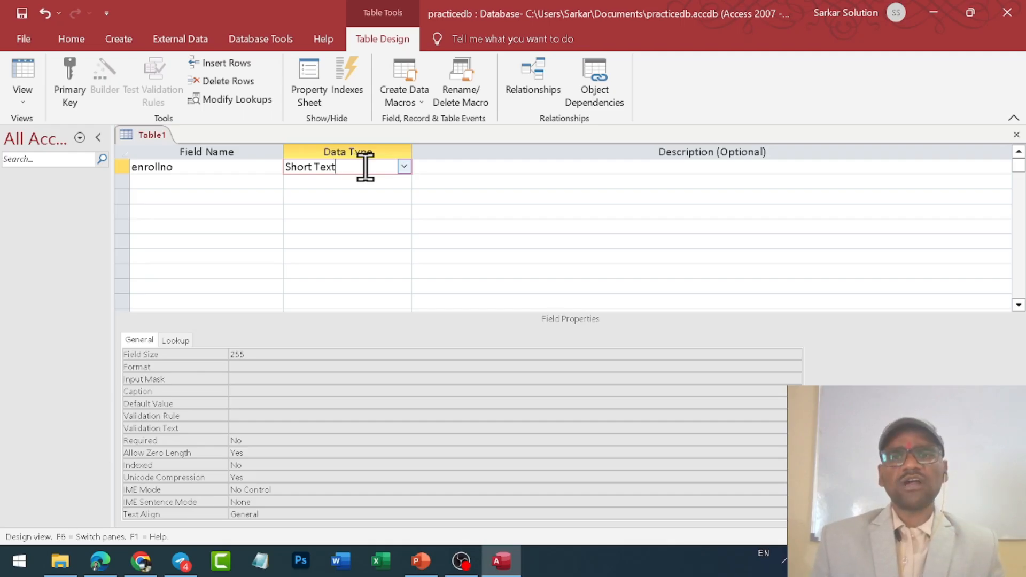
click(403, 168)
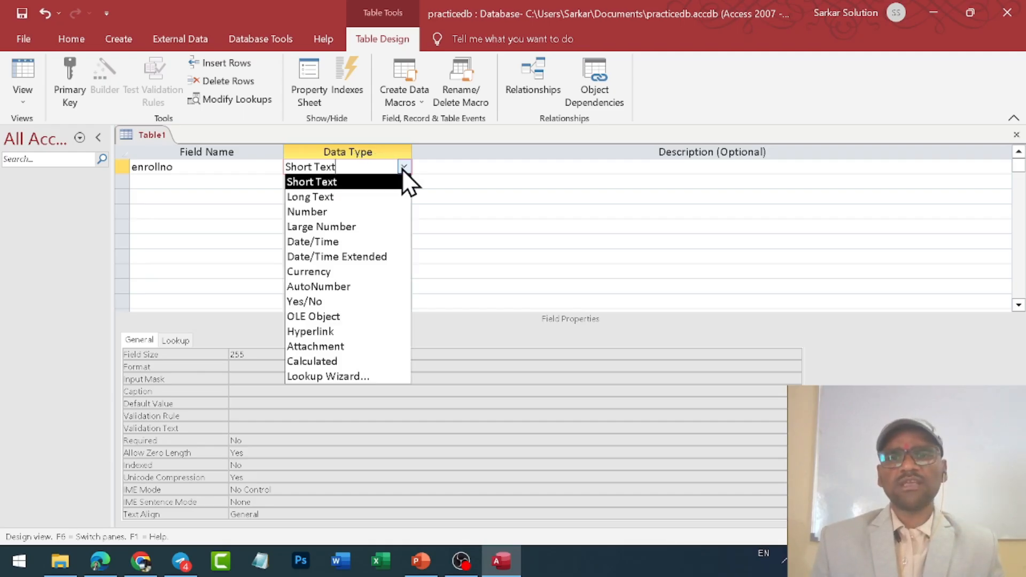
click(312, 197)
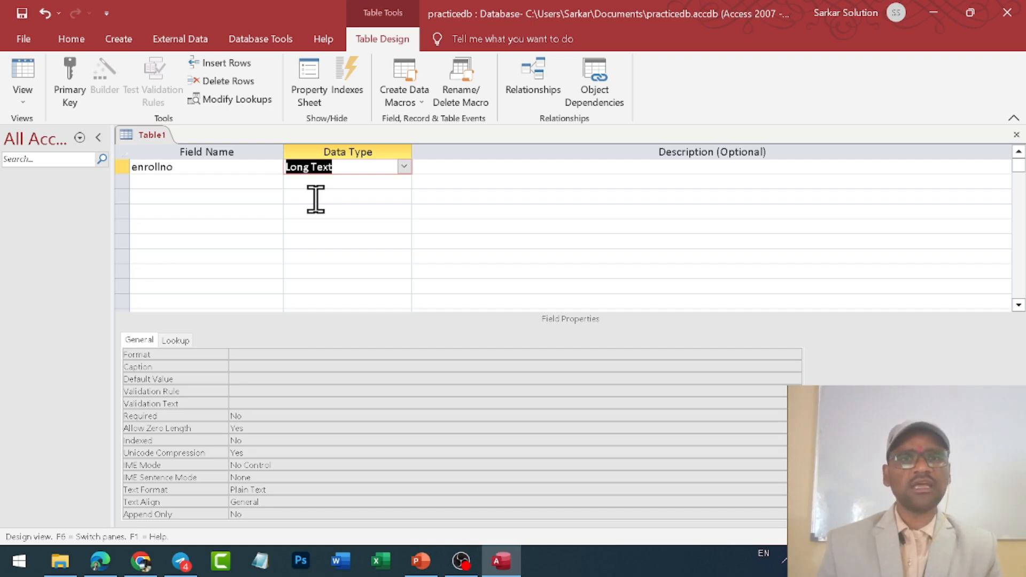
click(404, 166)
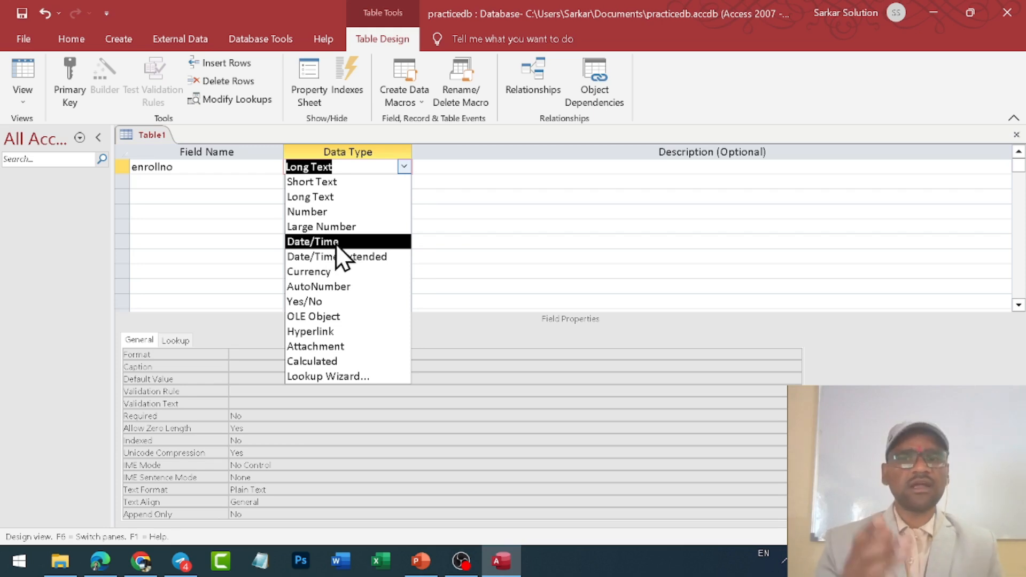
click(194, 168)
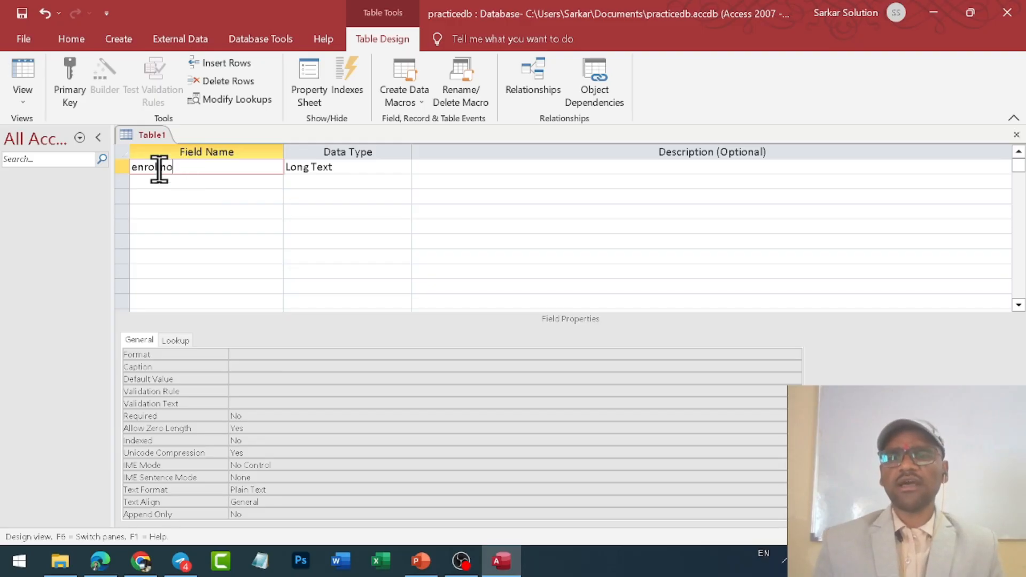
drag(135, 168, 182, 168)
click(182, 168)
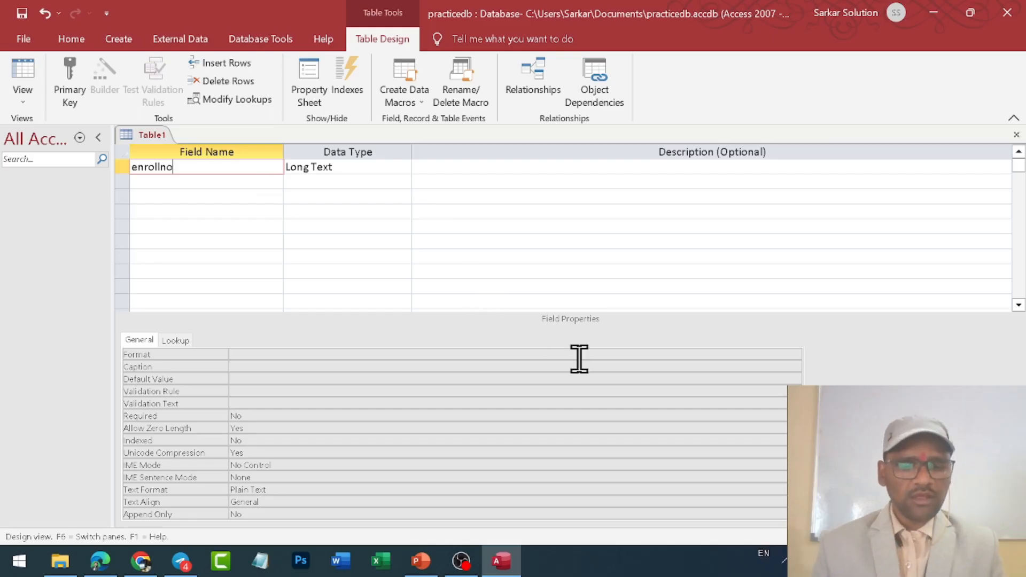
click(185, 357)
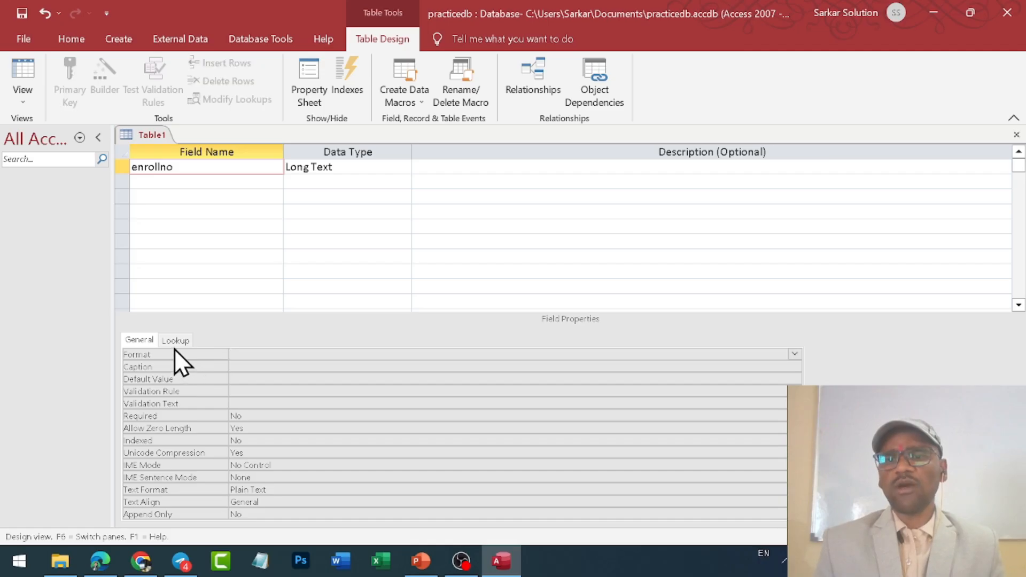
click(176, 341)
click(153, 341)
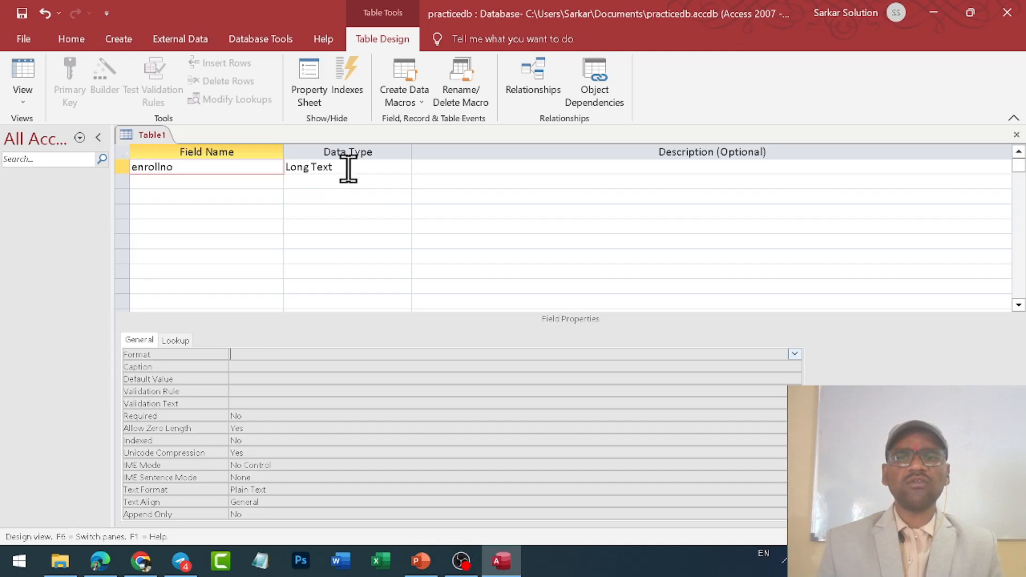
- Set the enrollno field's data type to Number
click(385, 169)
click(404, 167)
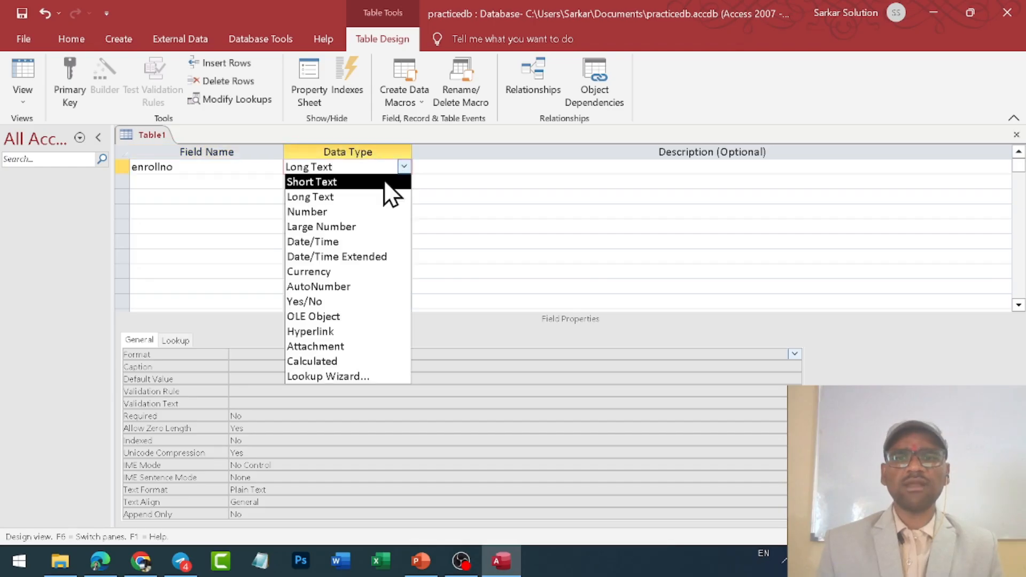
click(342, 212)
- Examine the Number field's general properties, including the Field Size, Format and Decimal Places options, Default Value, Validation Rule, Required and Text Align
click(171, 357)
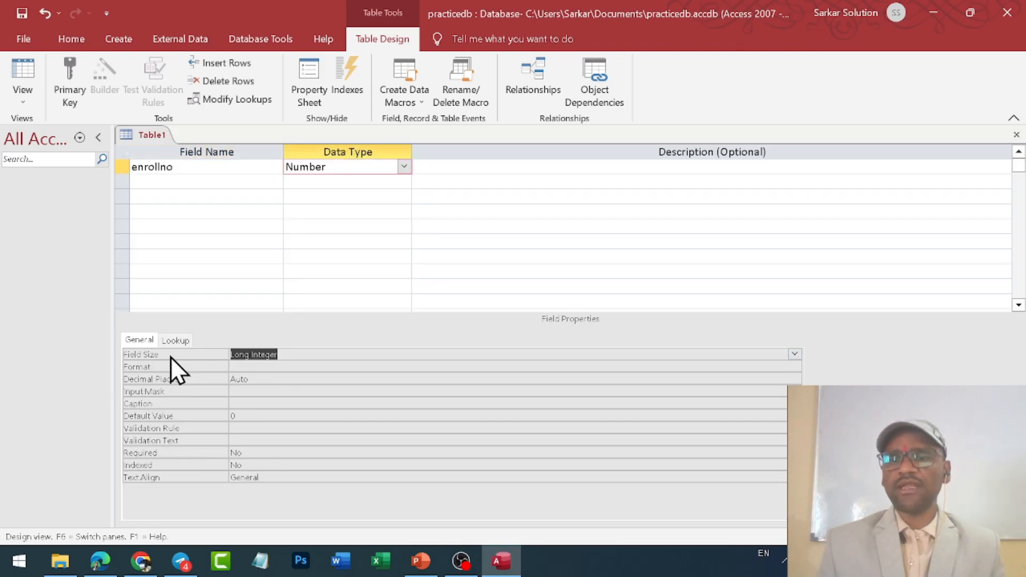
click(278, 356)
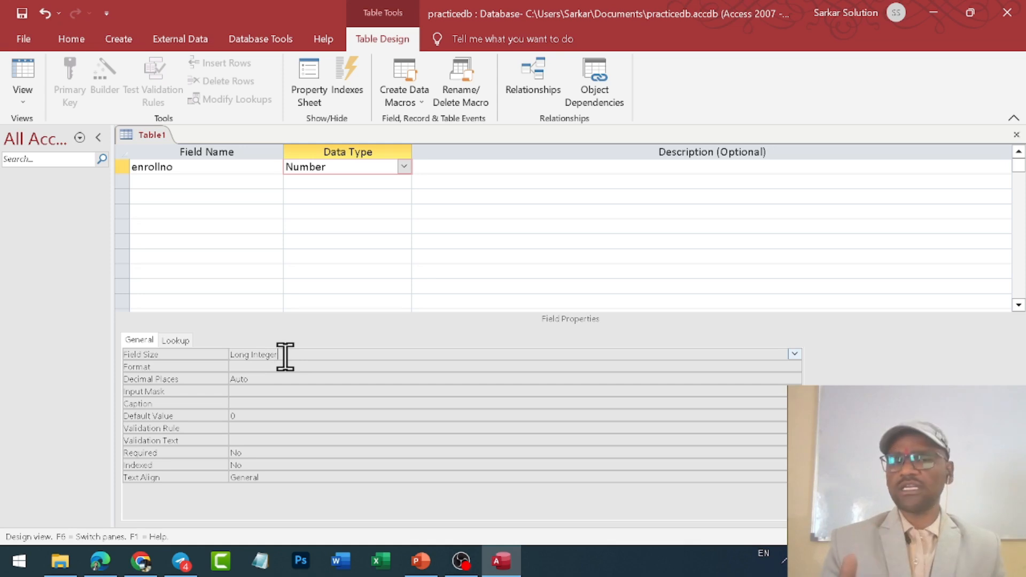
click(799, 353)
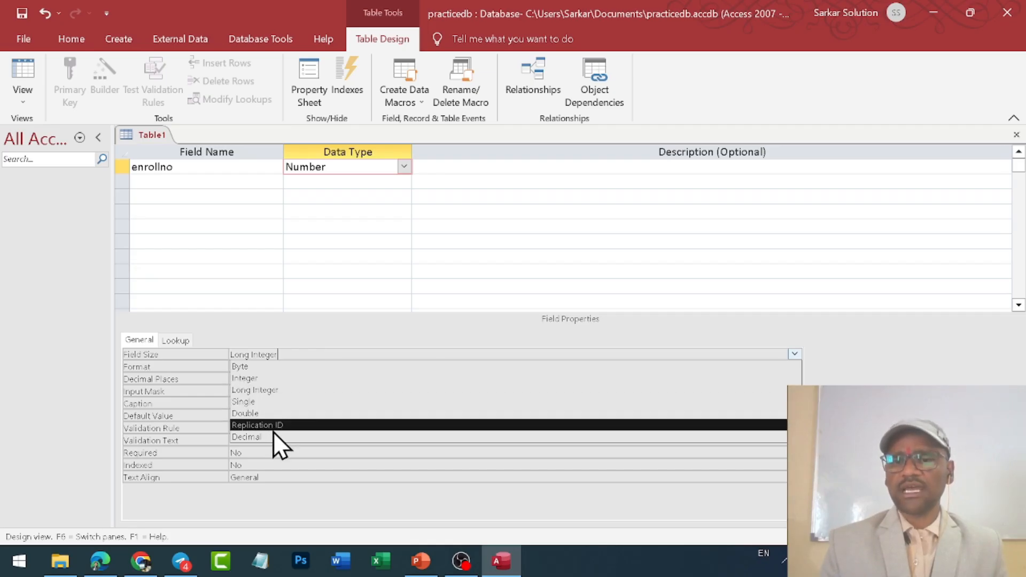
click(163, 368)
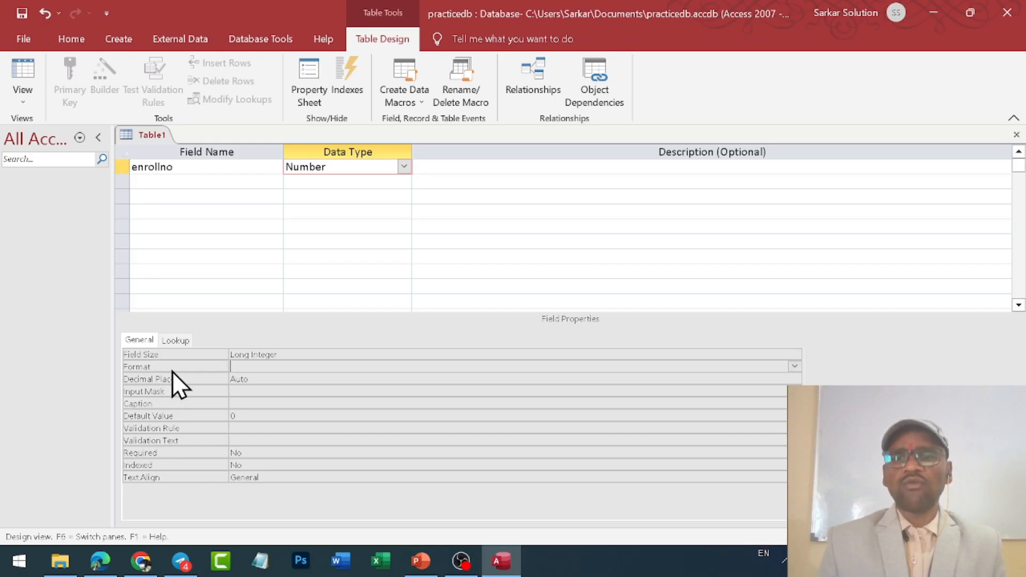
click(794, 366)
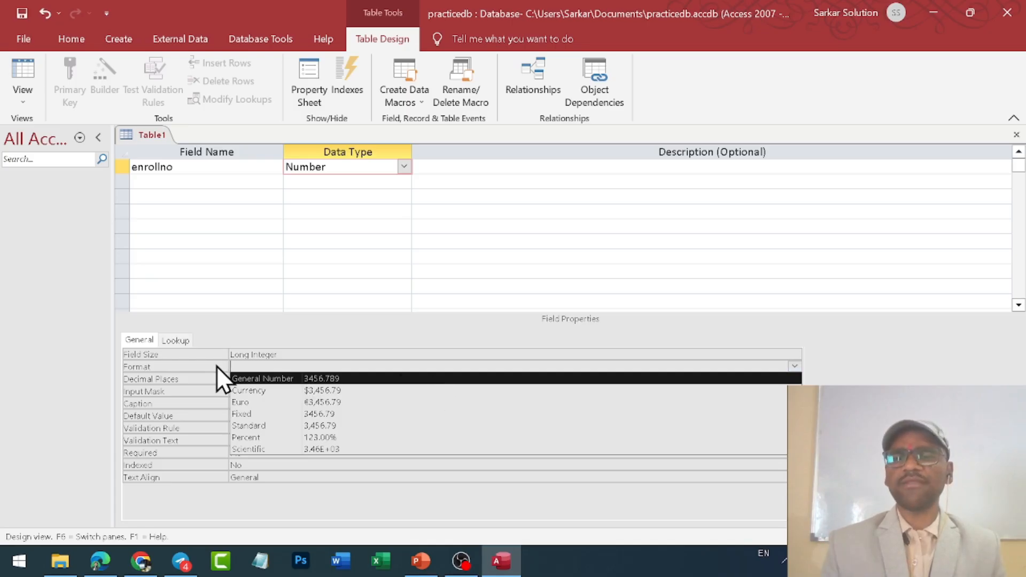
click(169, 380)
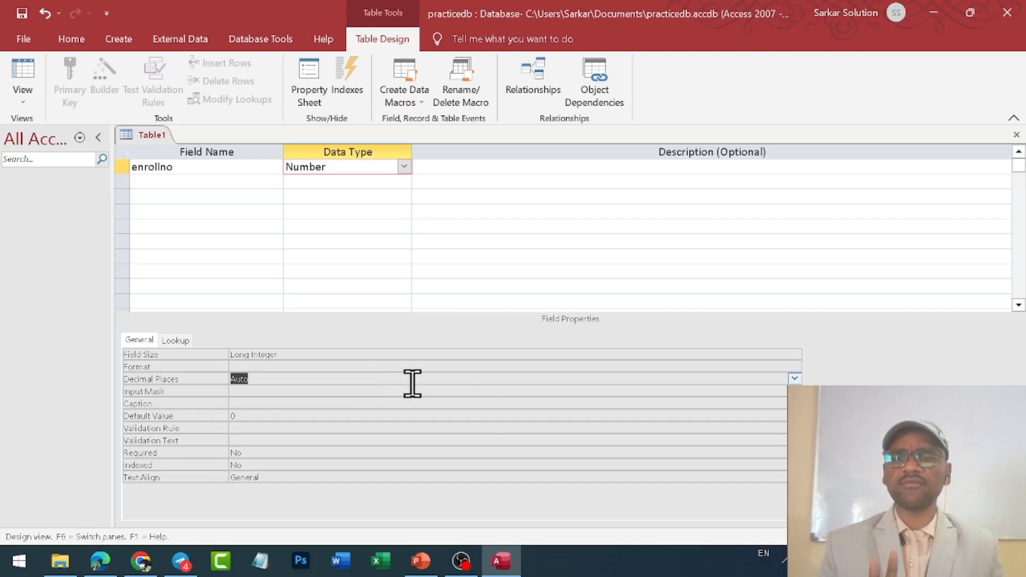
click(794, 379)
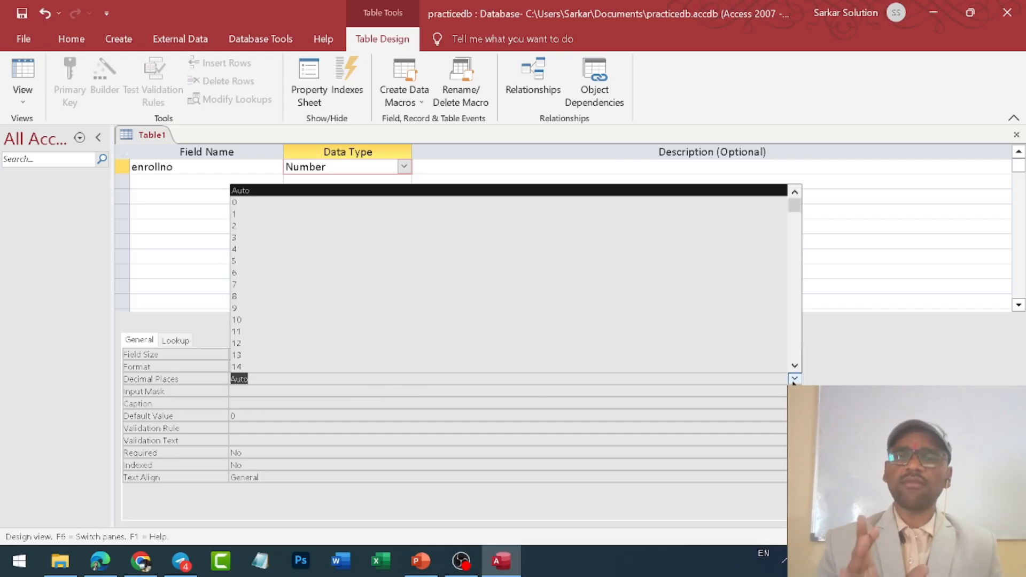
click(201, 394)
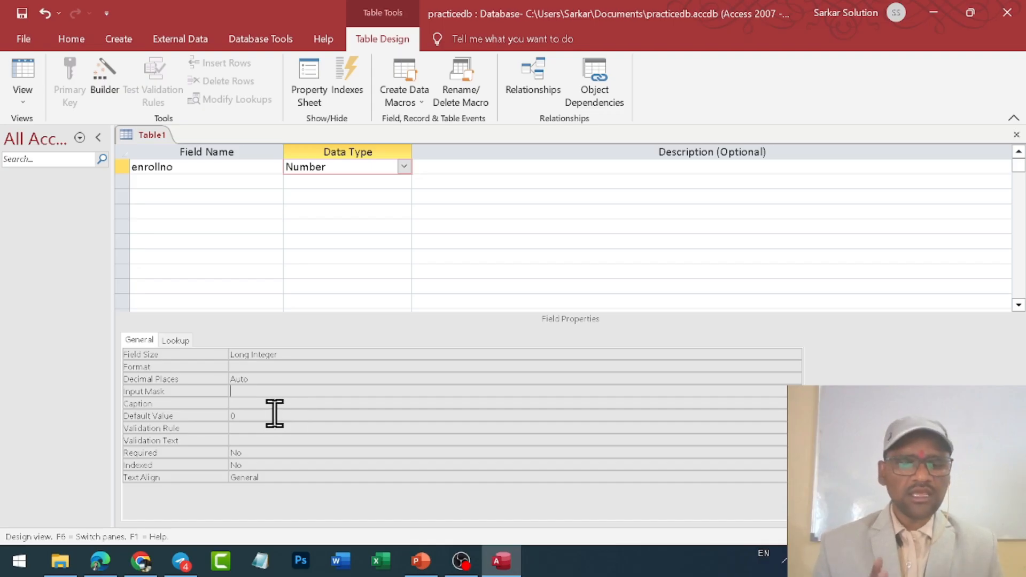
click(212, 403)
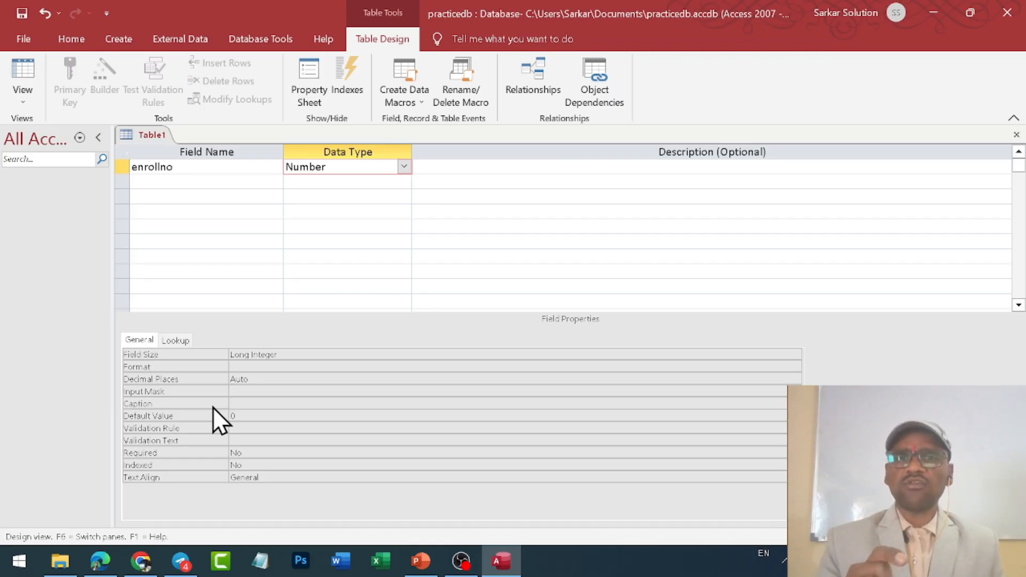
click(200, 415)
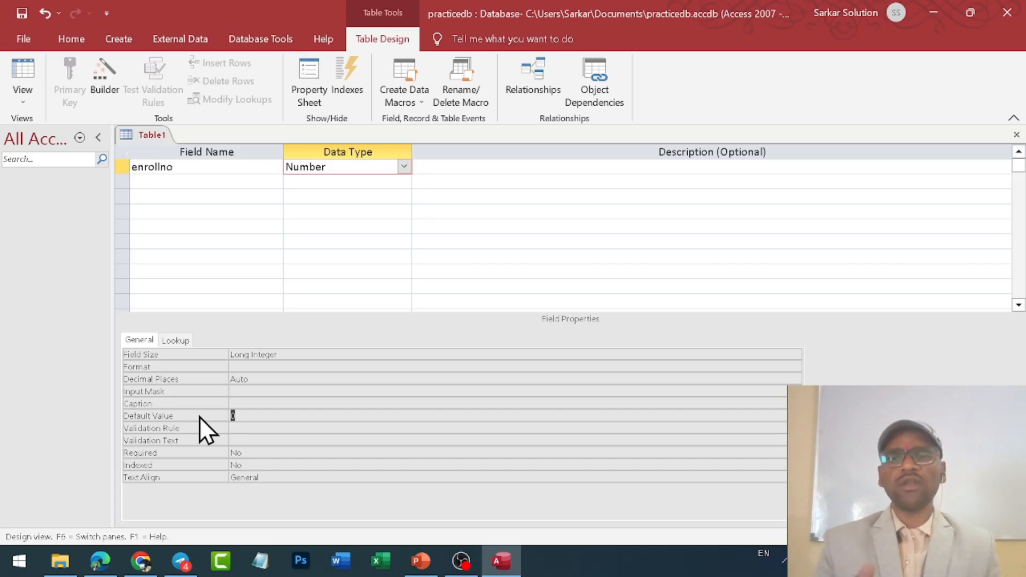
click(210, 430)
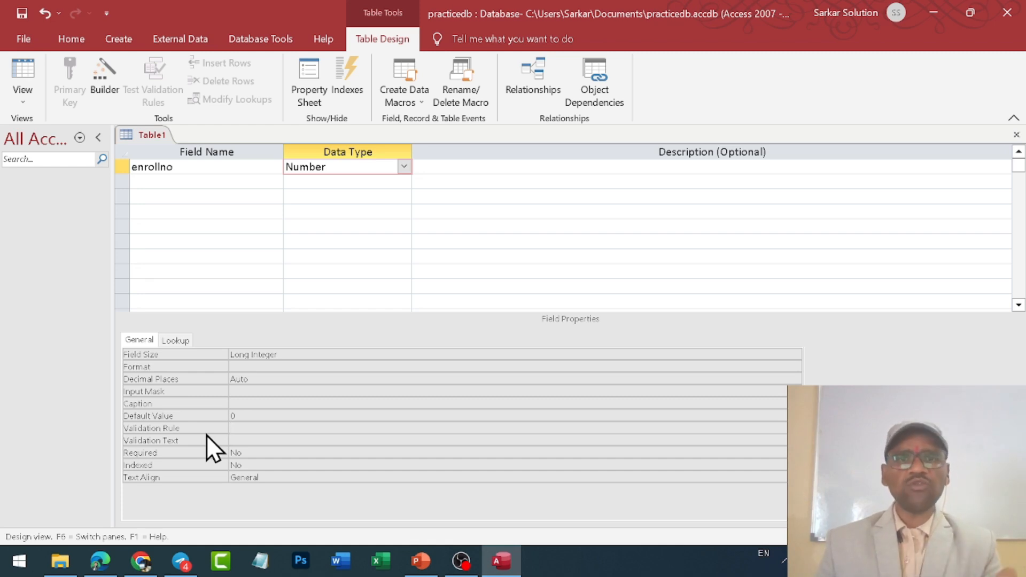
click(207, 454)
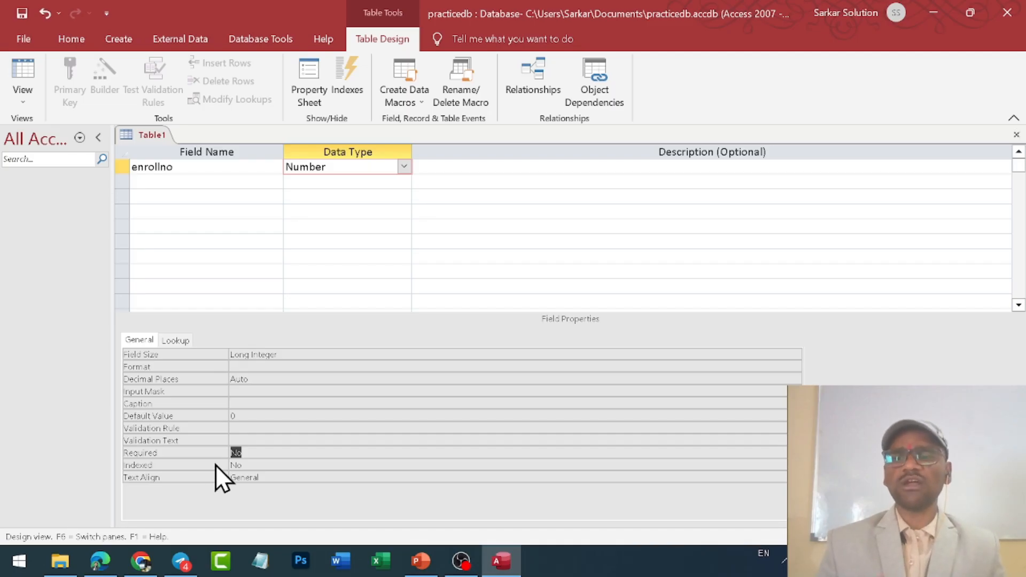
click(206, 478)
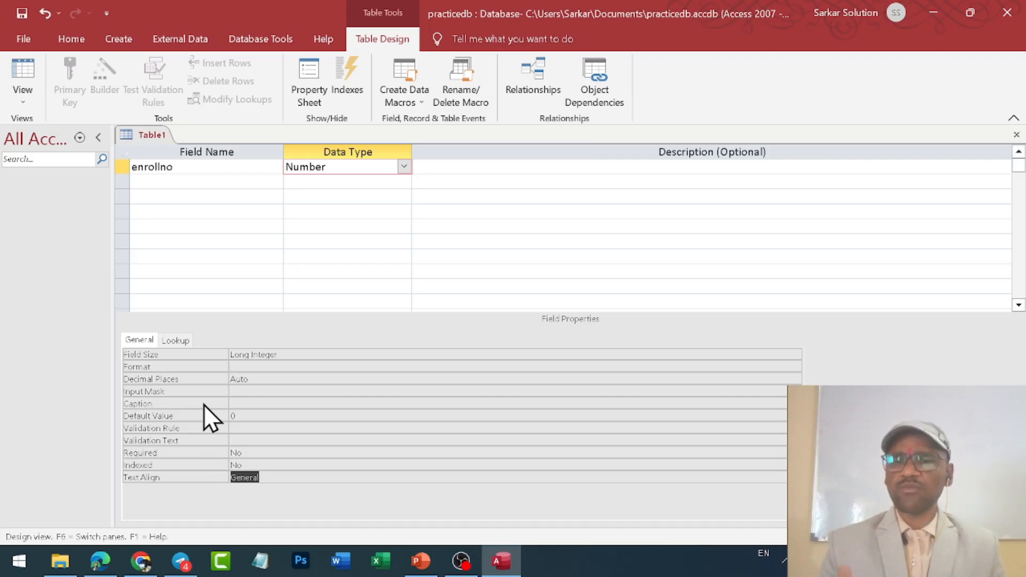
click(361, 167)
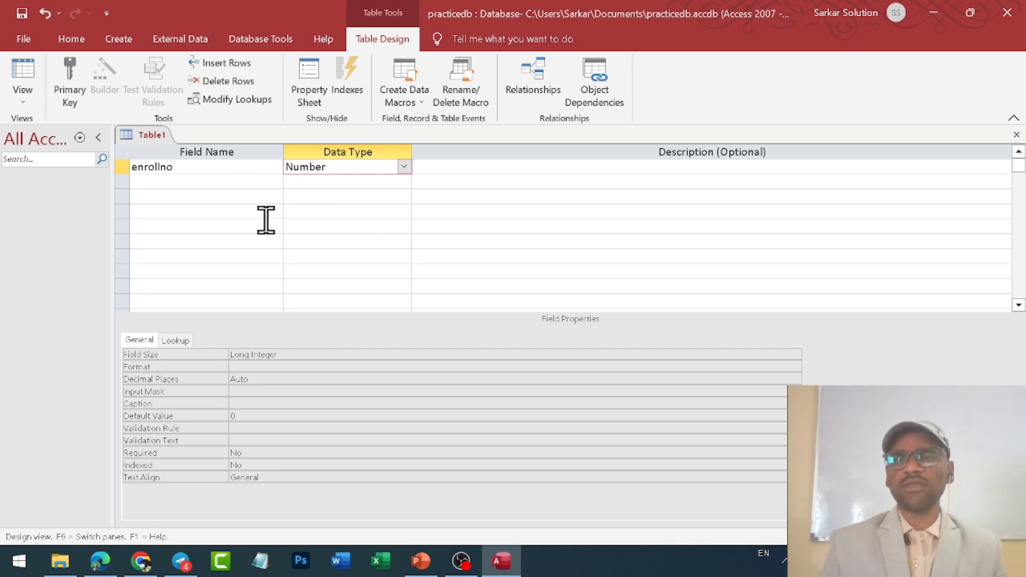
- Rename the enrollno field to id and continue to the next field row
click(227, 181)
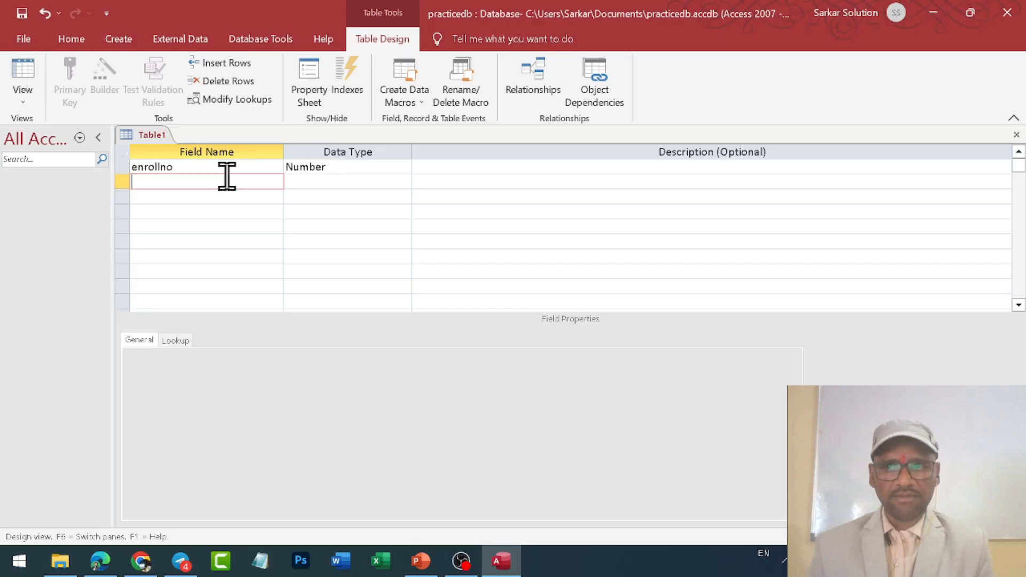
key(shift+Tab)
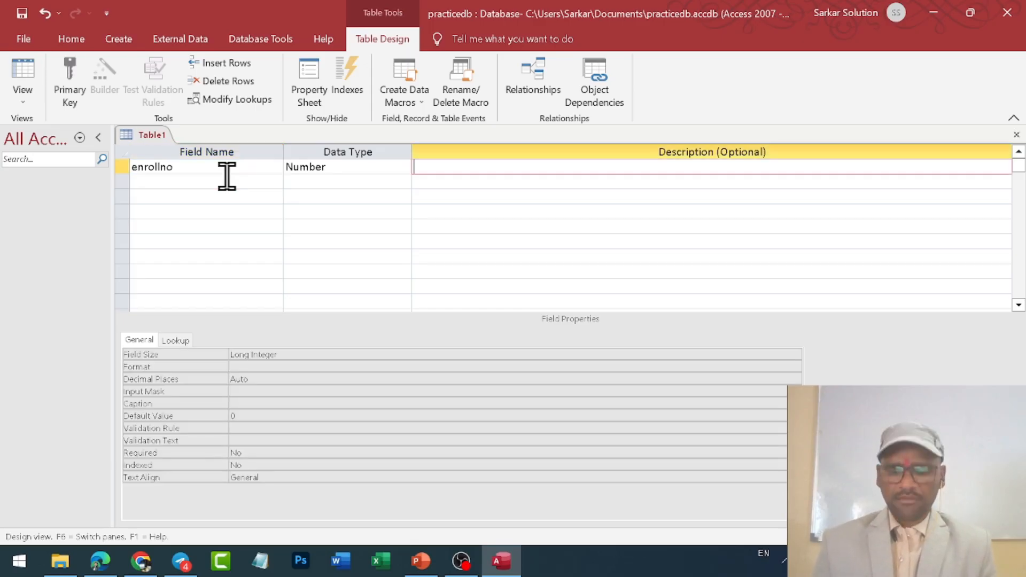
click(211, 163)
key(shift+space)
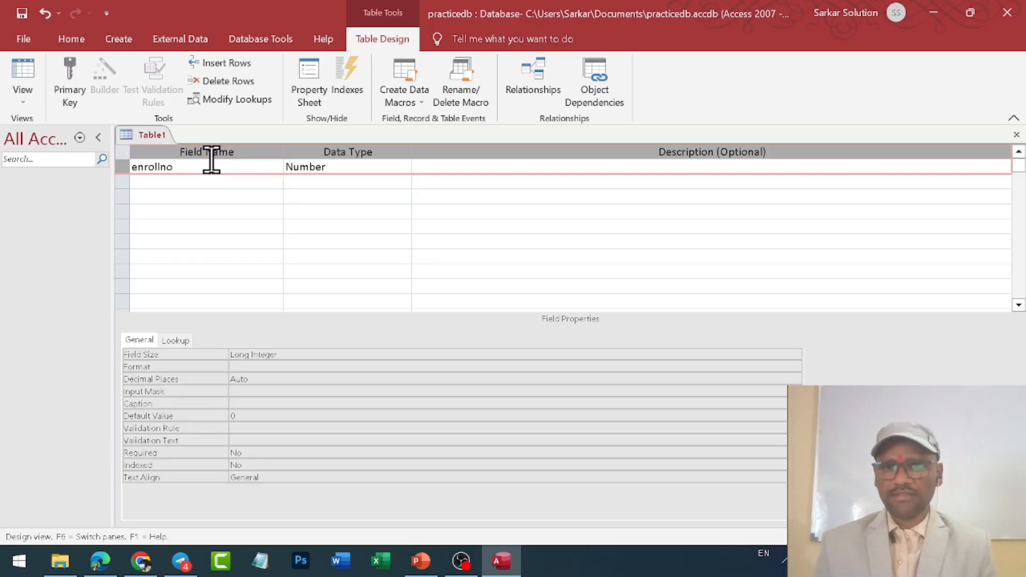
double_click(160, 167)
key(BackSpace)
key(Tab)
key(Tab)
key(Tab)
- Add three fields named sname, address and course with the Short Text data type
text(sname)
key(Tab)
key(Tab)
key(Tab)
text(address)
key(Tab)
key(Tab)
key(Tab)
text(cou)
key(Tab)
key(Tab)
key(Tab)
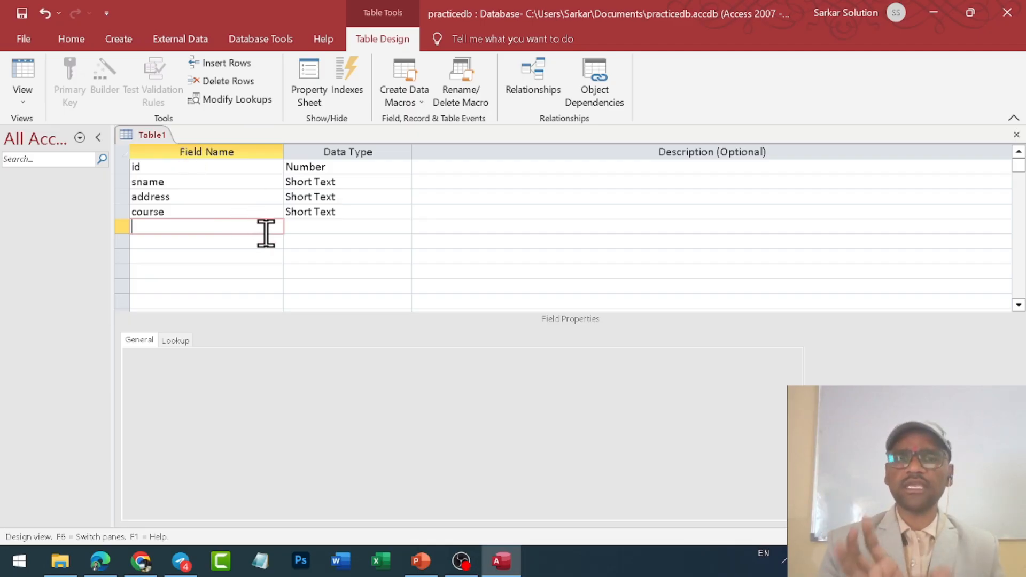
- Make the id field the table's primary key
click(124, 169)
right_click(122, 170)
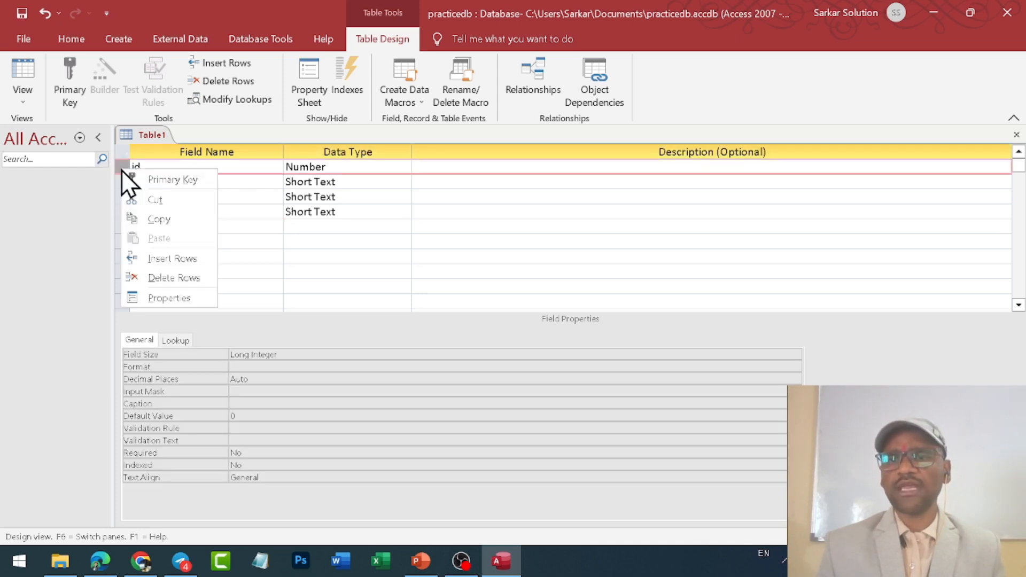
click(163, 179)
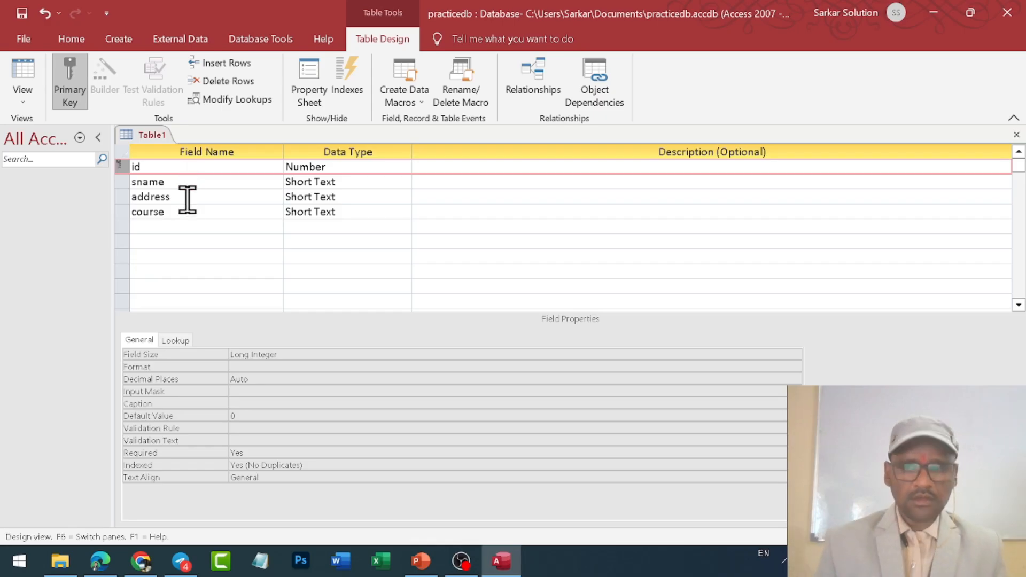
- Examine the course field's general properties, including its Field Size and Format
click(344, 214)
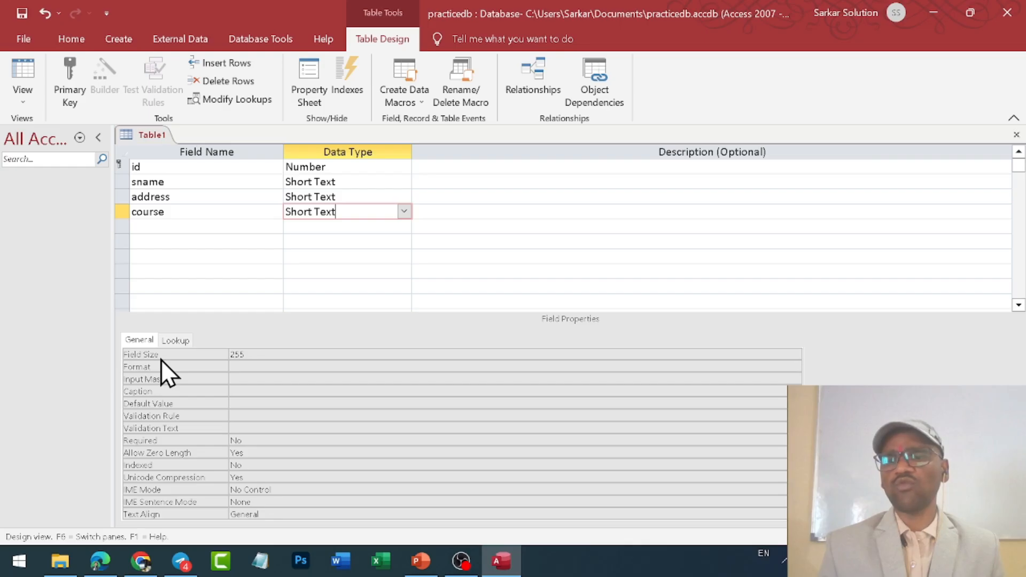
click(161, 357)
click(165, 370)
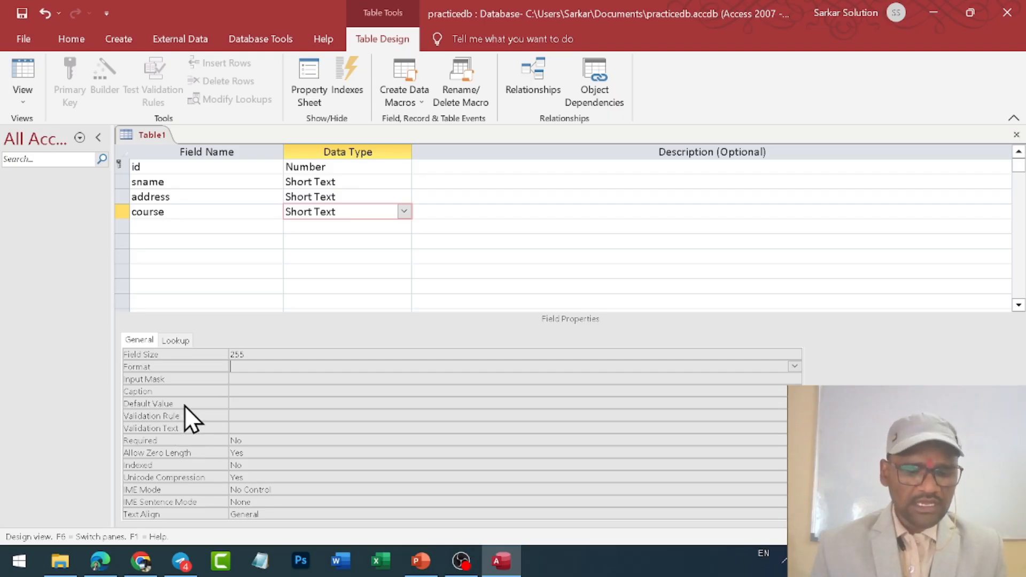
click(188, 213)
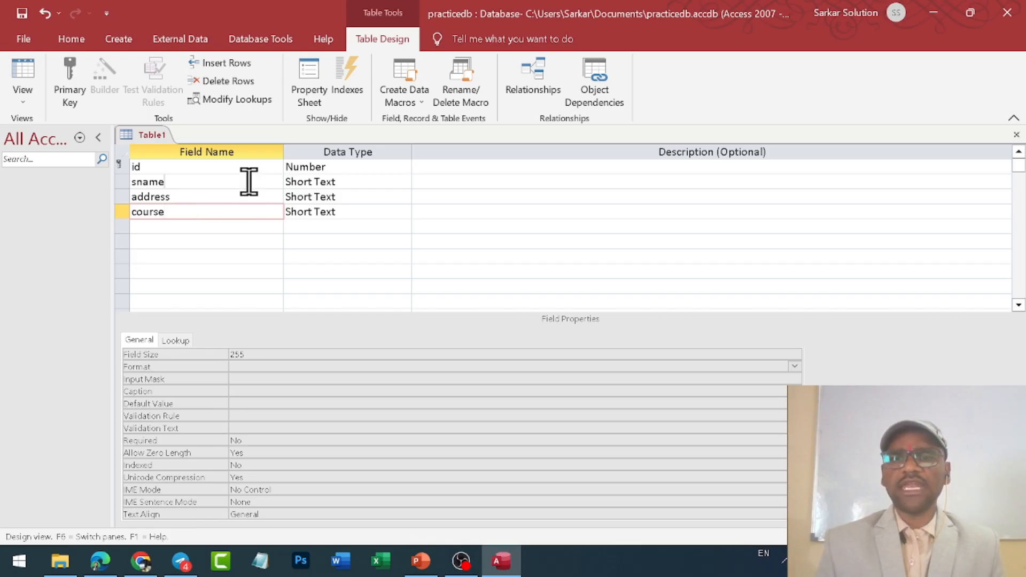
- Set the address field's data type to Long Text
click(319, 181)
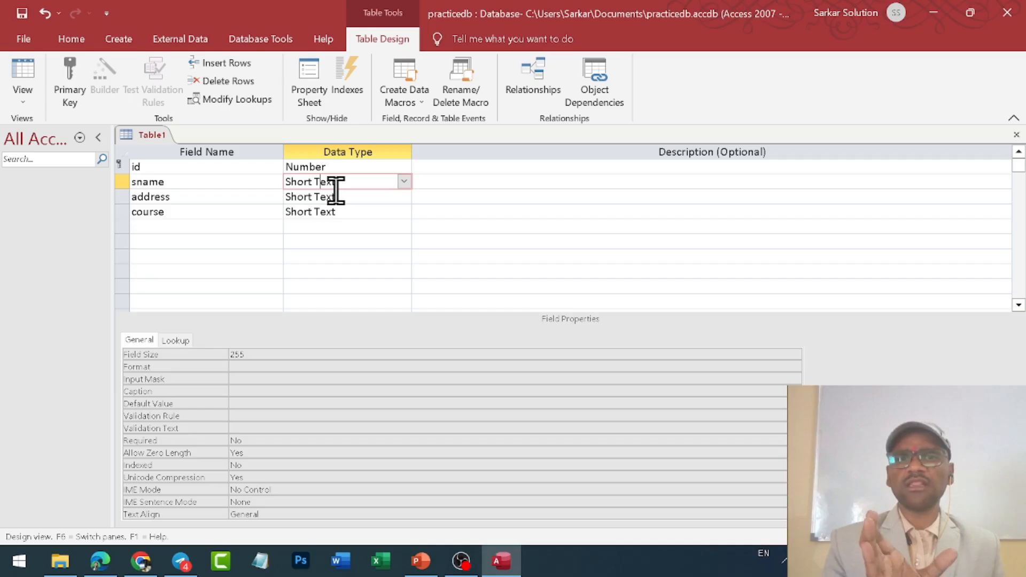
click(328, 197)
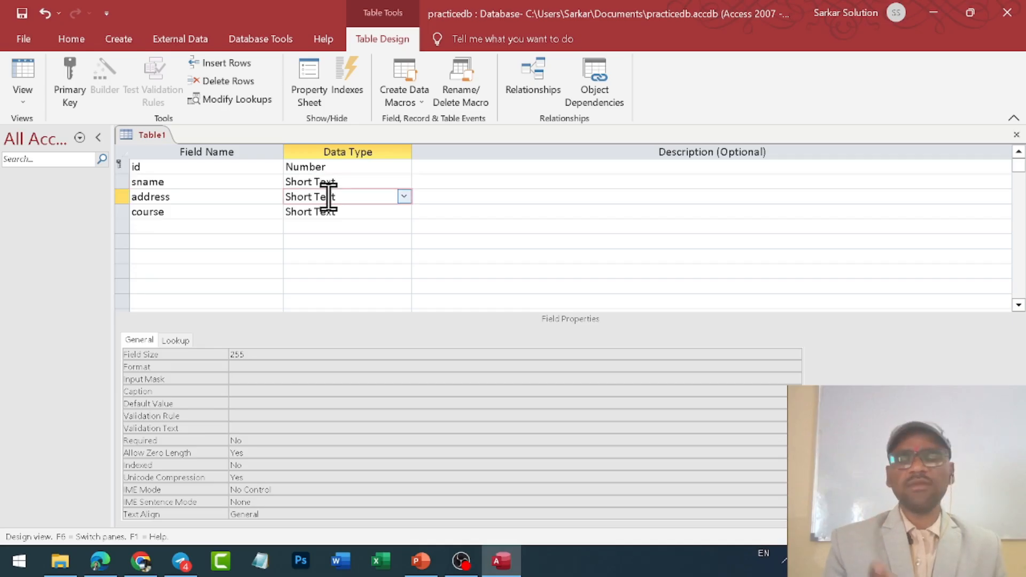
click(403, 198)
click(350, 227)
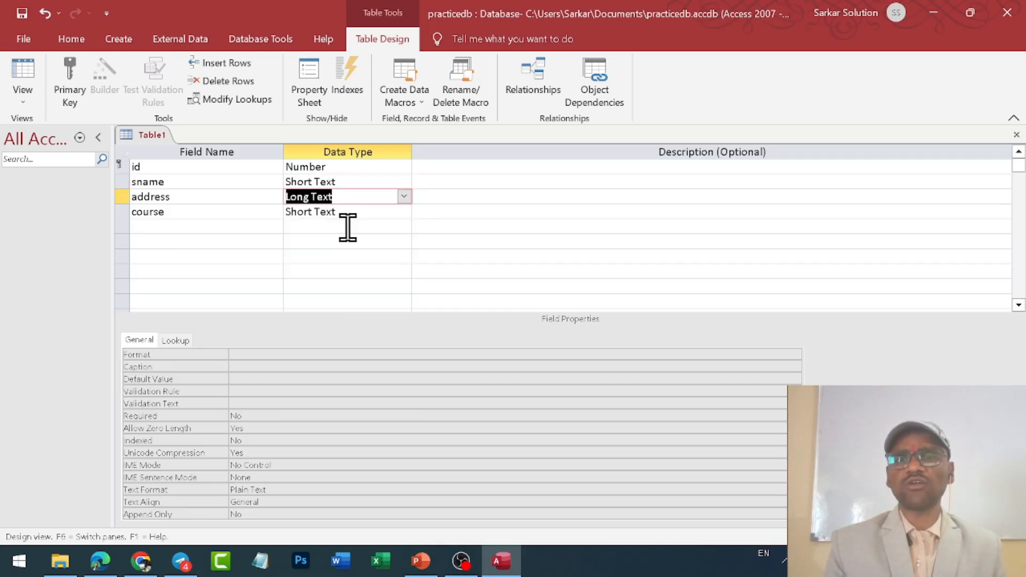
- Set the lookup display control of the course field to Combo Box
click(230, 215)
click(331, 216)
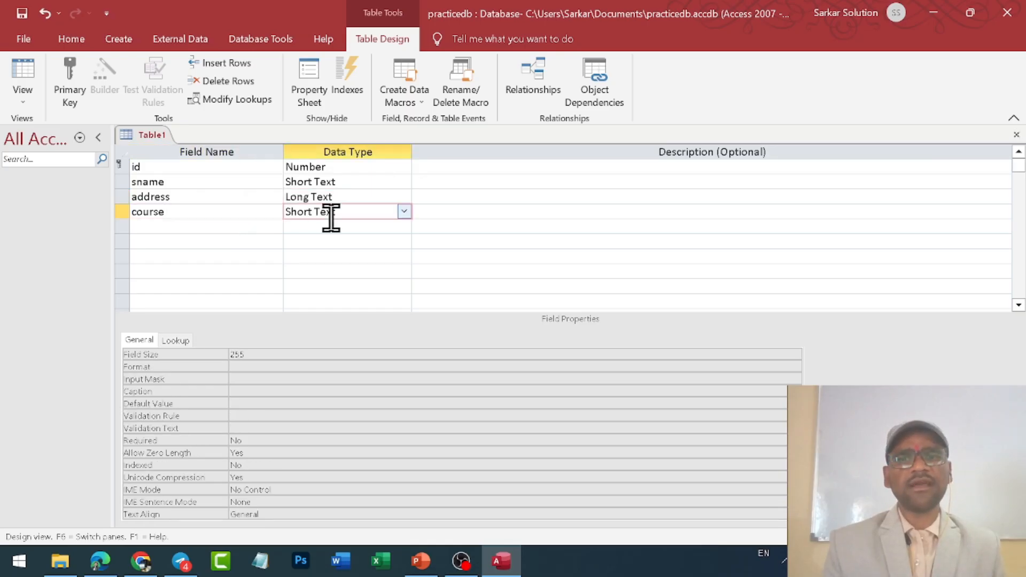
click(363, 216)
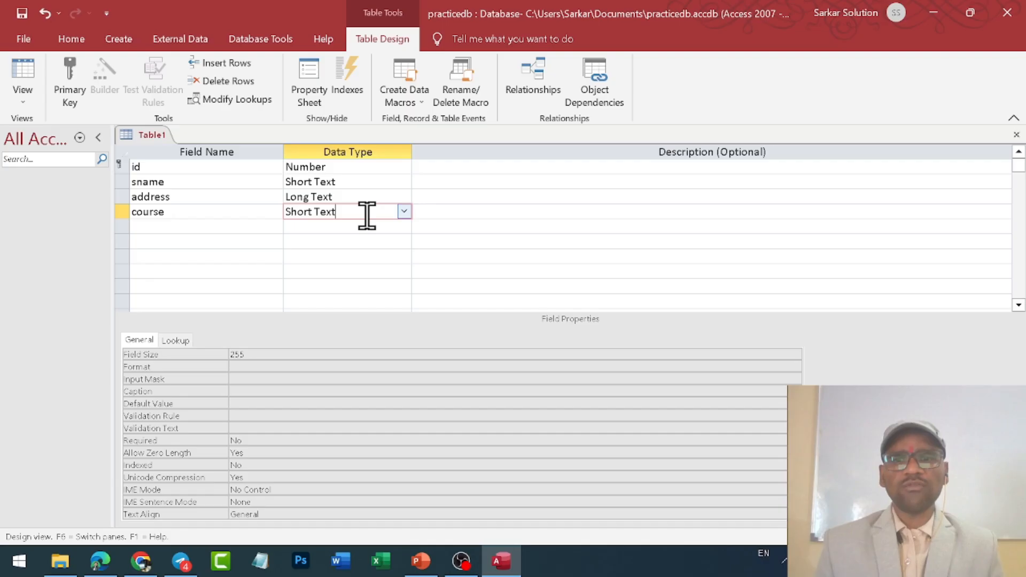
click(180, 339)
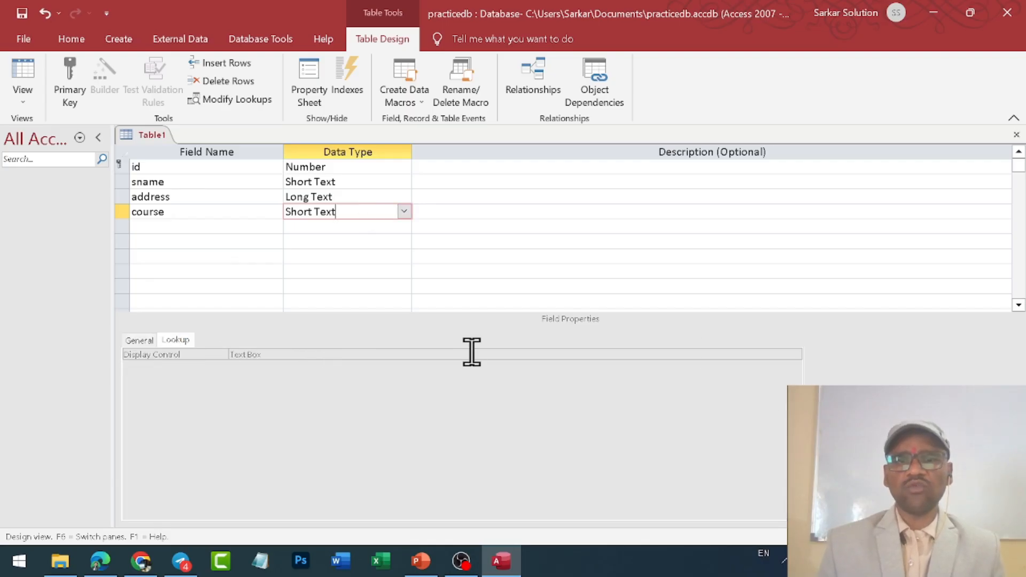
click(795, 354)
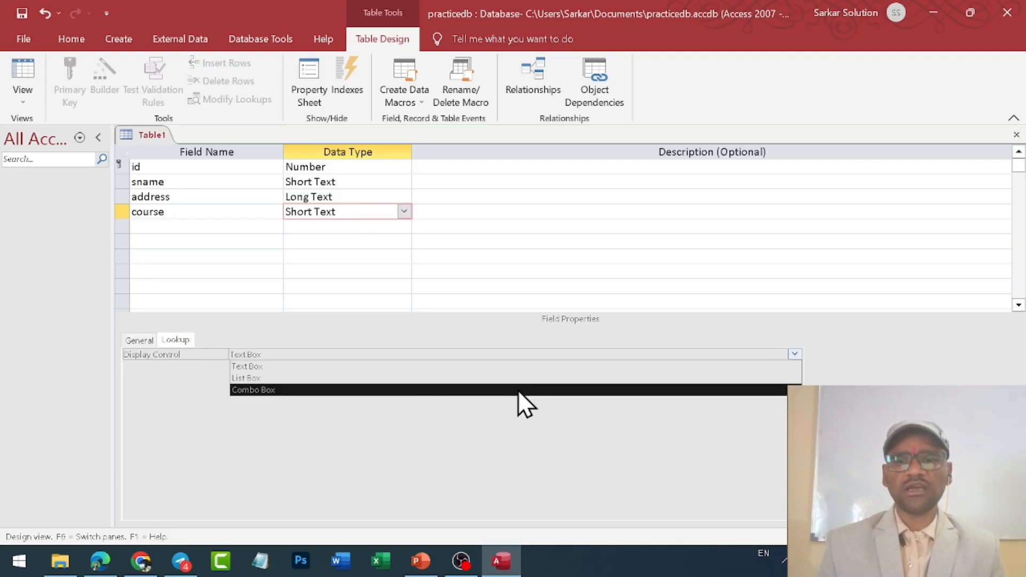
click(283, 390)
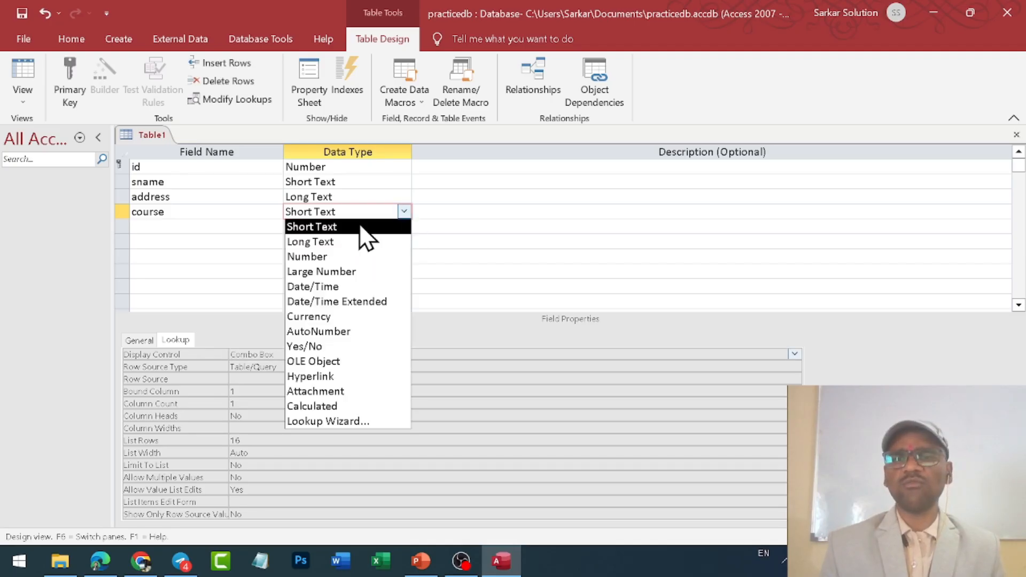
- Start the Lookup Wizard for the course field, choosing the option to type in the values
click(323, 423)
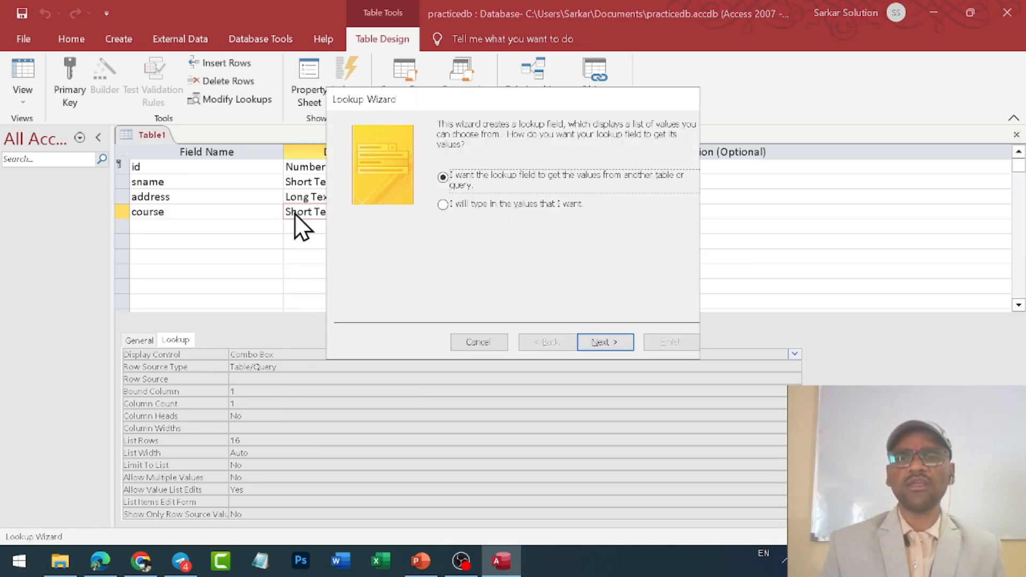
click(525, 204)
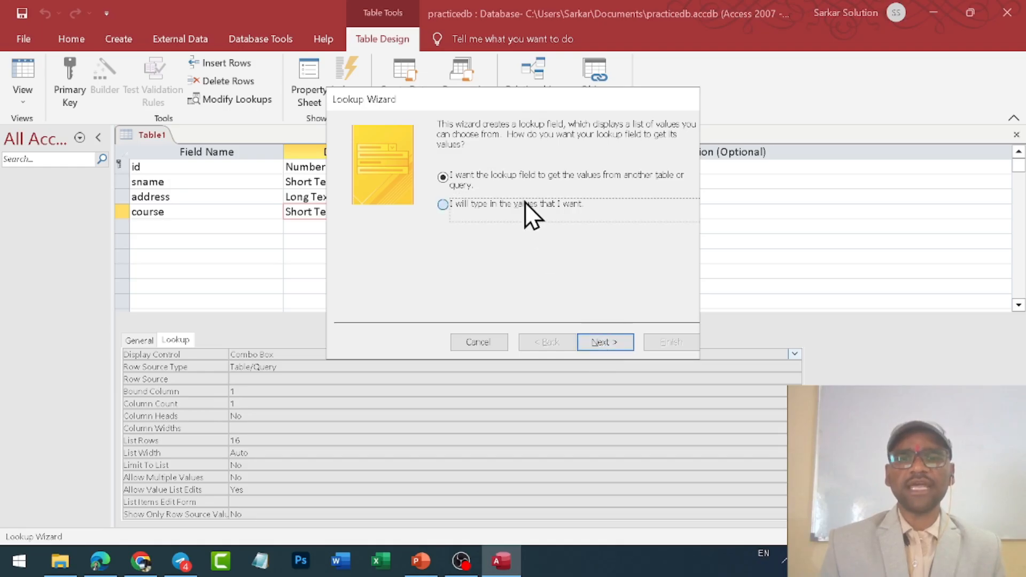
click(600, 344)
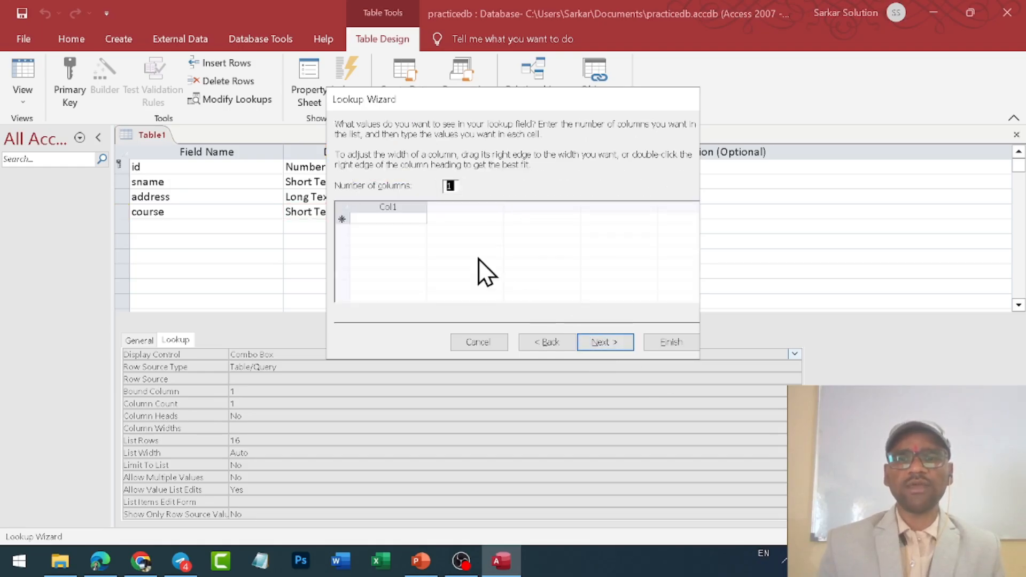
- Enter DCA, PGDCA, BCA and MCSCS as the course lookup values in one column and finish the wizard
click(391, 220)
text(DCA)
key(Down)
text(PGDCA)
key(Down)
text(BCA)
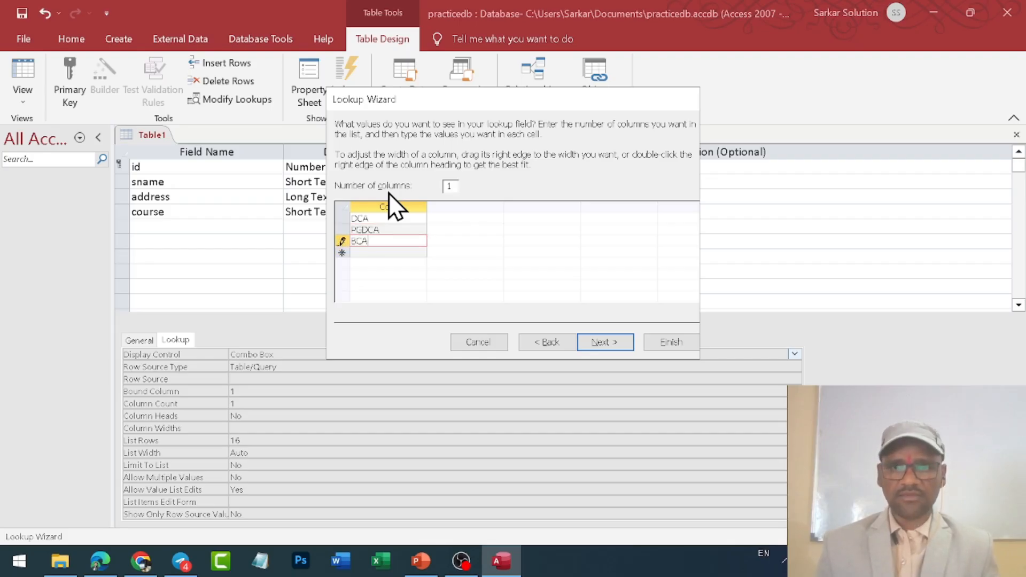
key(Down)
text(MCSS)
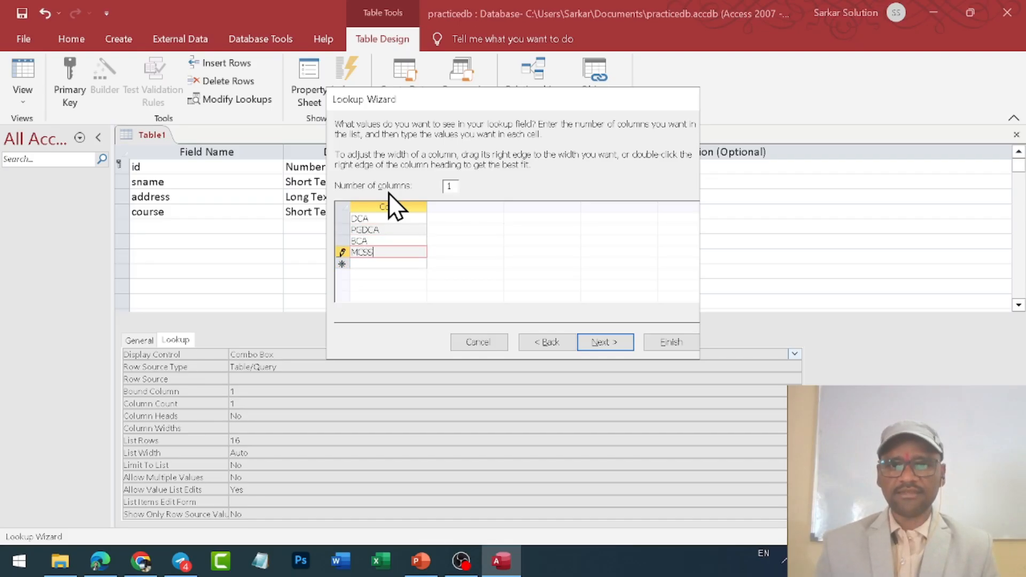
key(BackSpace)
text(CS)
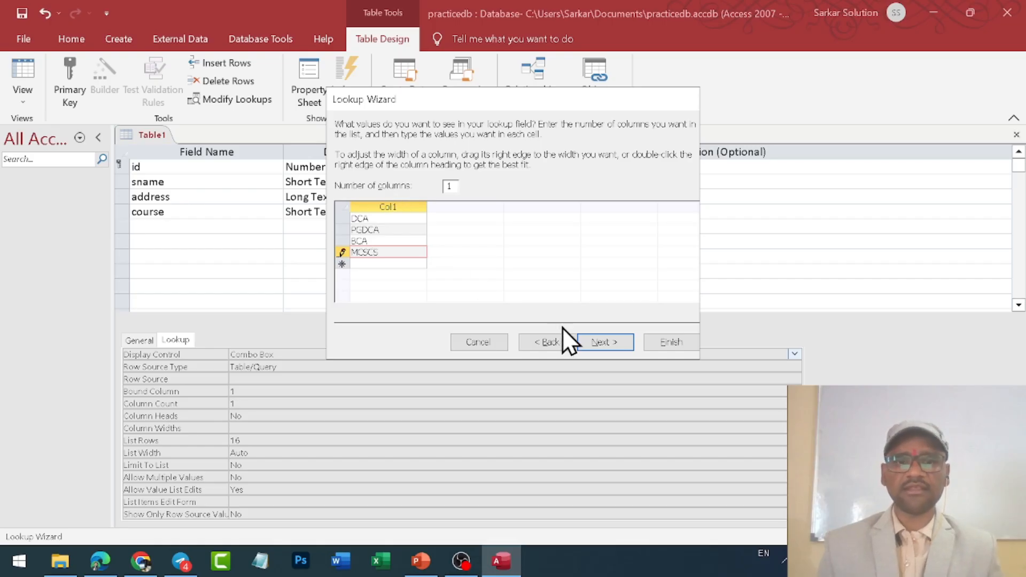
click(603, 341)
click(646, 342)
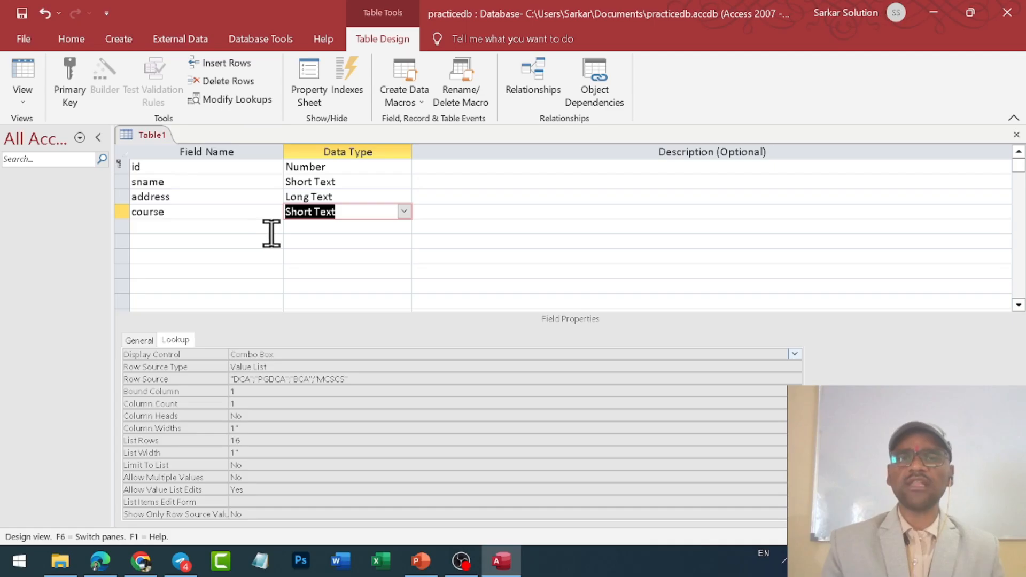
- Try to start the Lookup Wizard for the Long Text address field
click(358, 197)
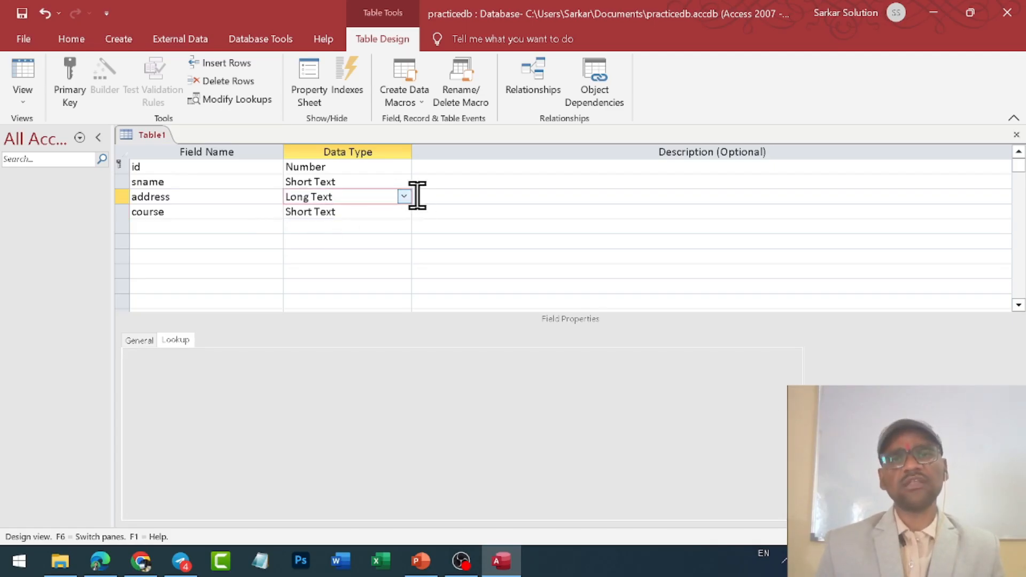
click(407, 198)
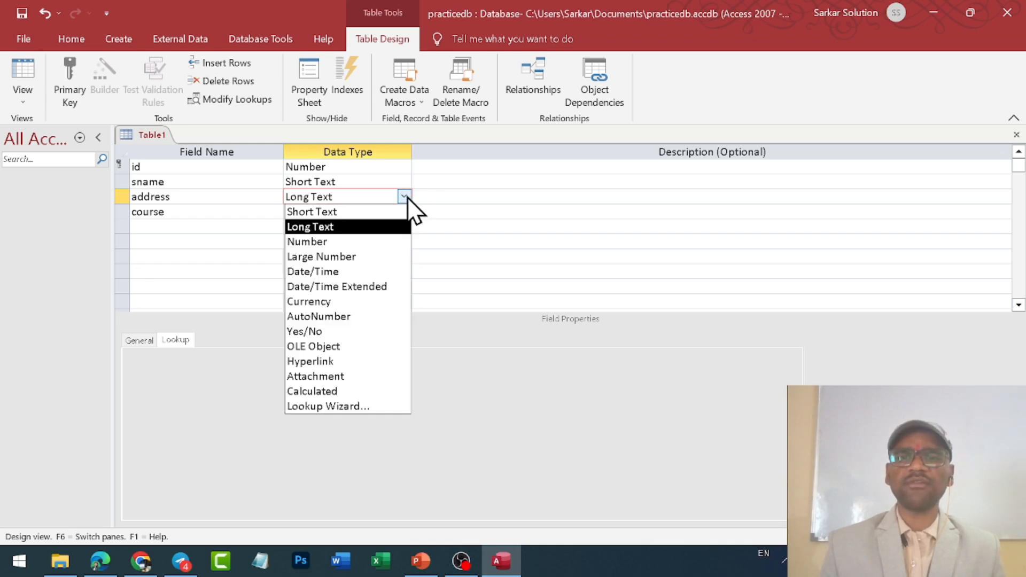
click(340, 405)
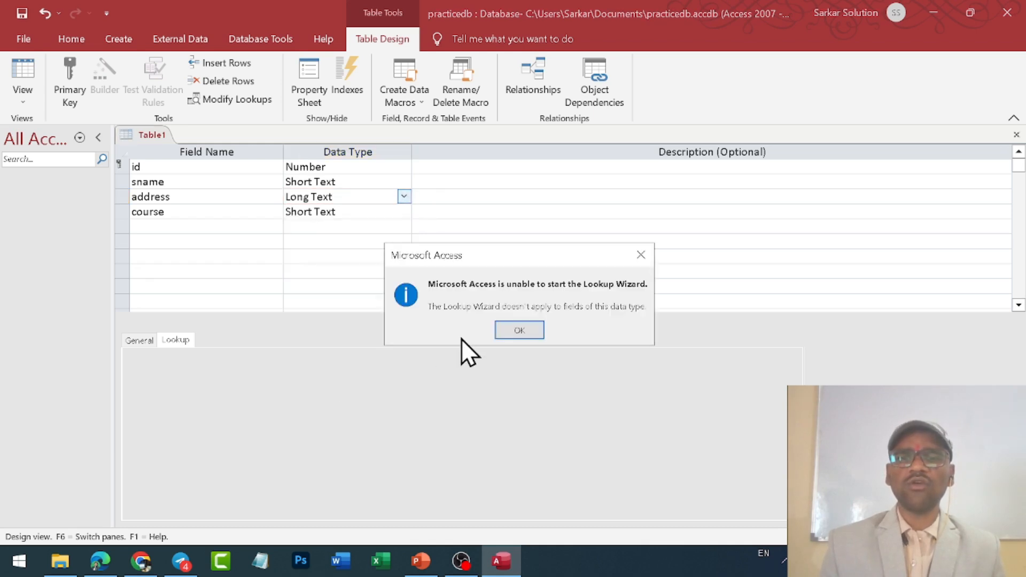
click(503, 331)
- Set the address field's data type to Short Text and start its Lookup Wizard with the option to type in the values
click(404, 197)
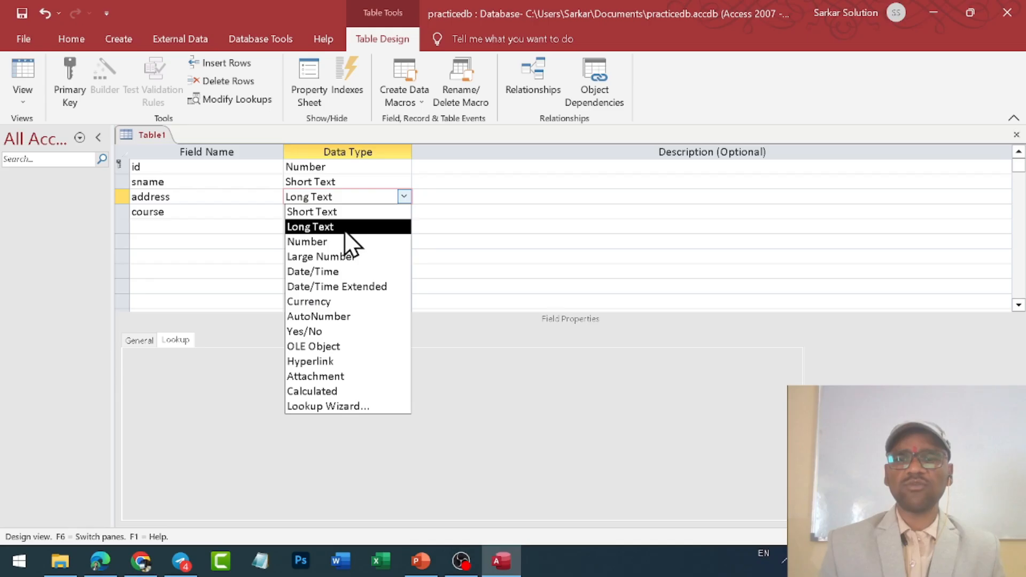
click(336, 213)
click(404, 197)
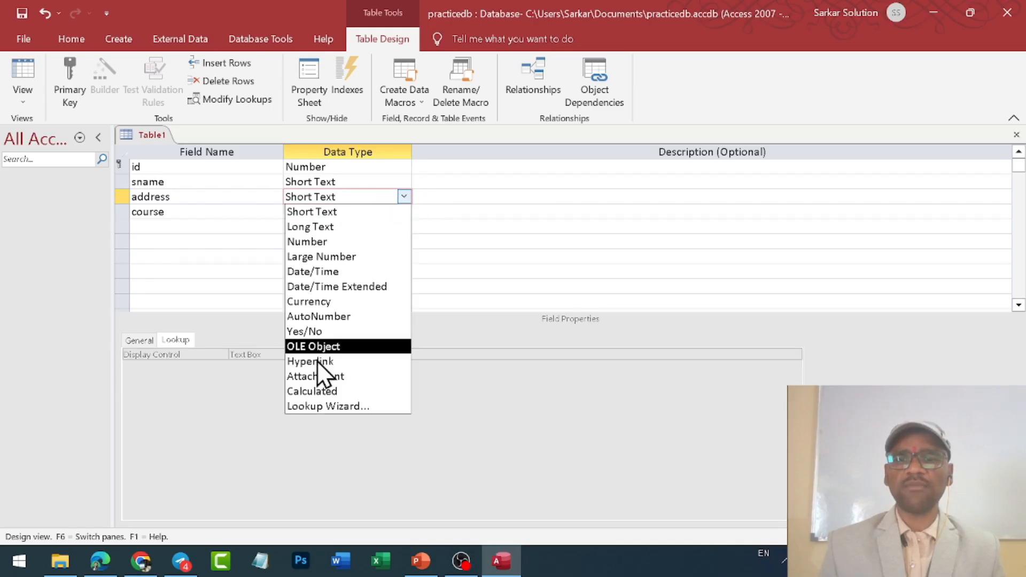
click(334, 405)
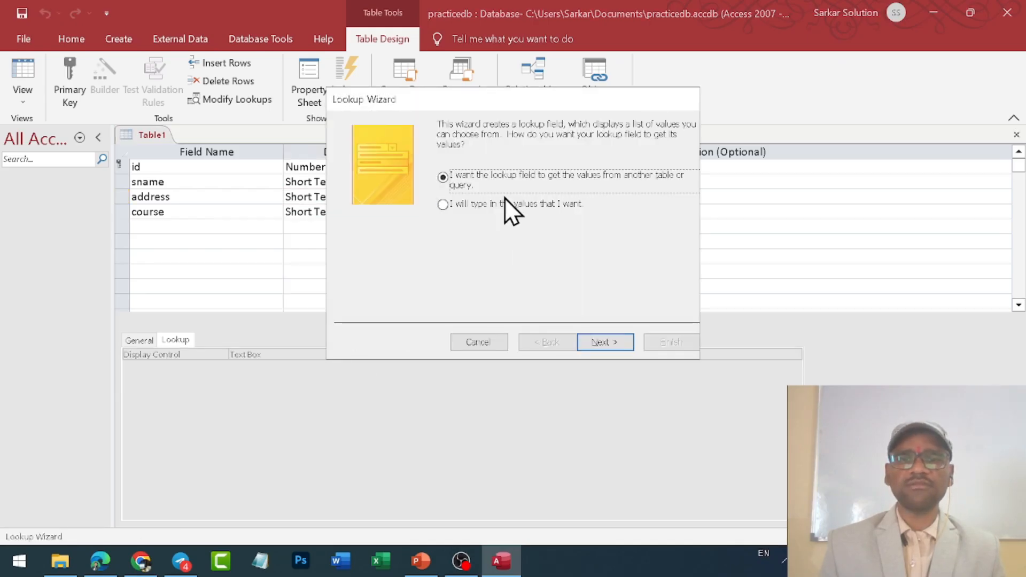
click(531, 203)
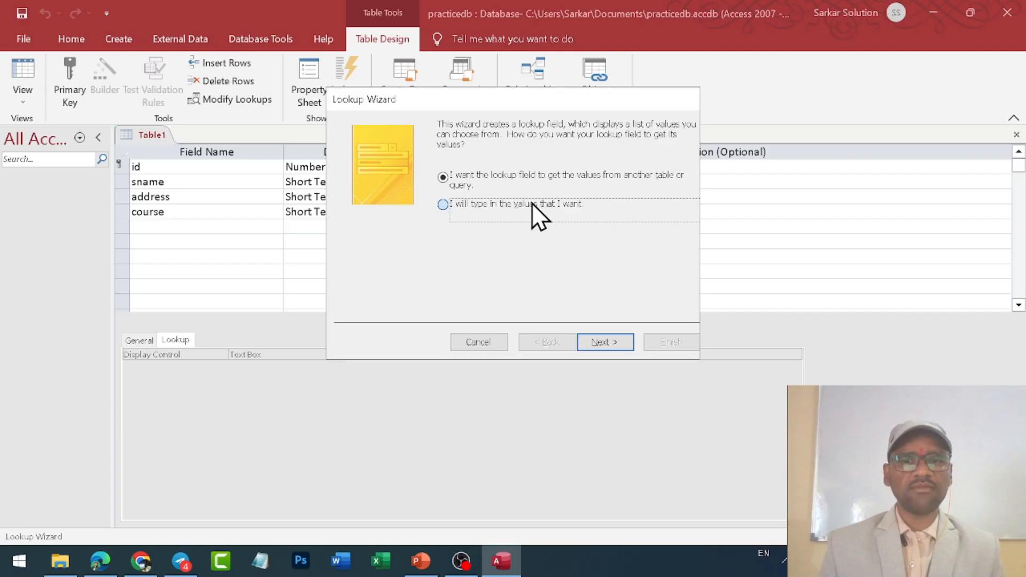
click(606, 344)
- Enter Chhindwara, Bhopal and Jabalpur as the address lookup values and finish the wizard
click(367, 218)
text(Chhindwara)
key(Tab)
text(Bh)
key(Tab)
text(Jabal)
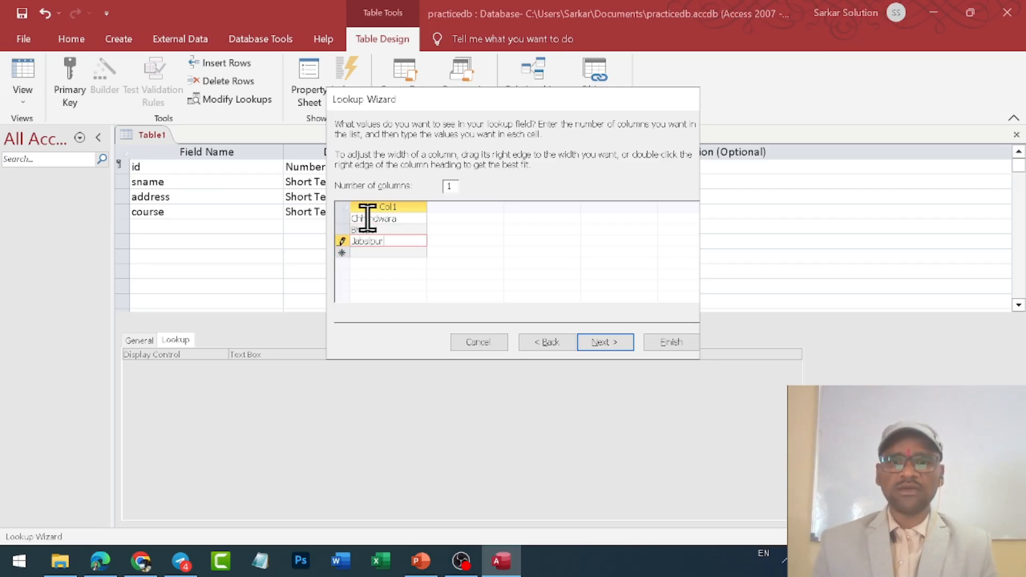
text(pur)
click(613, 342)
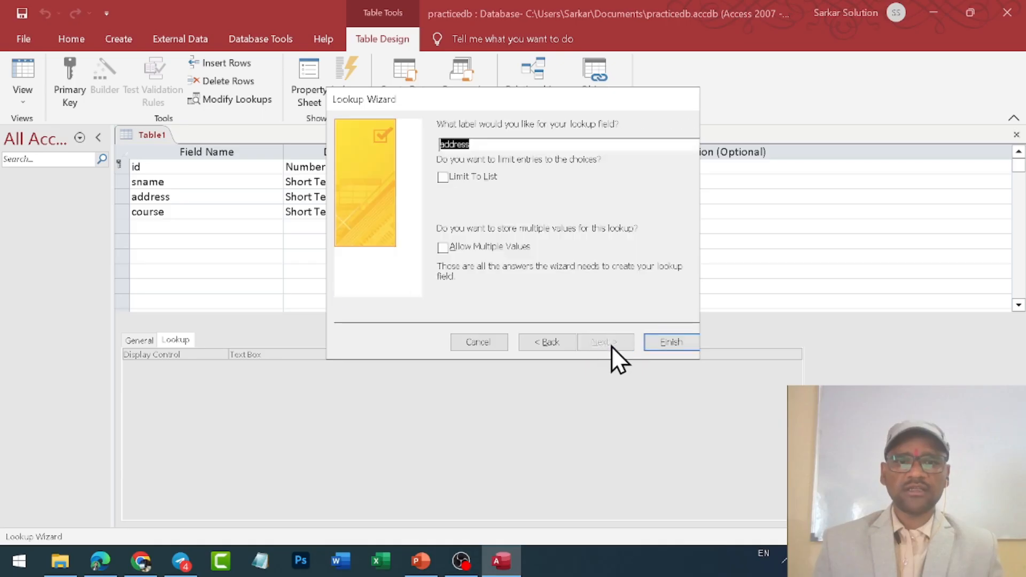
click(662, 343)
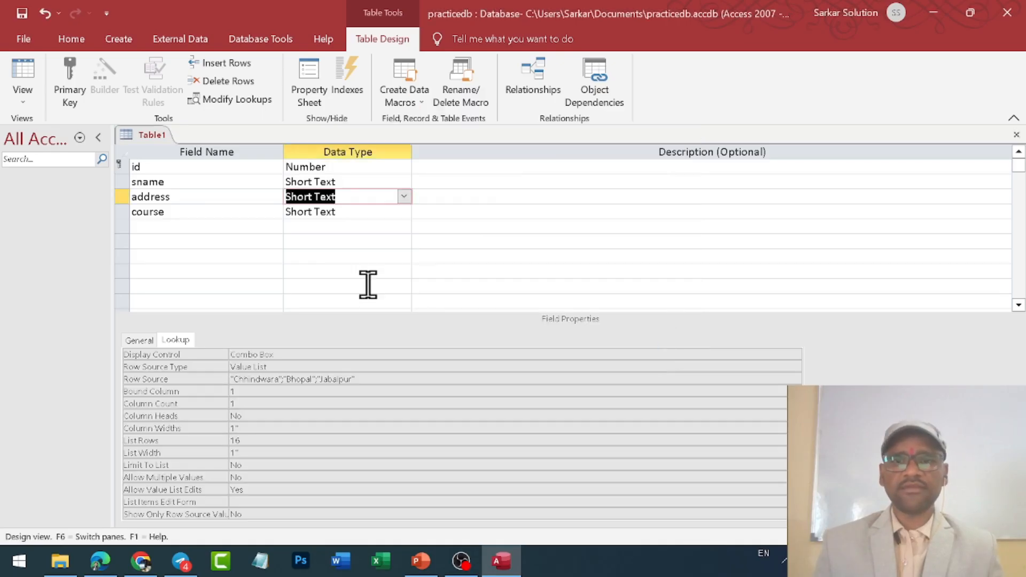
- Save the new table under the name enrollment
right_click(123, 163)
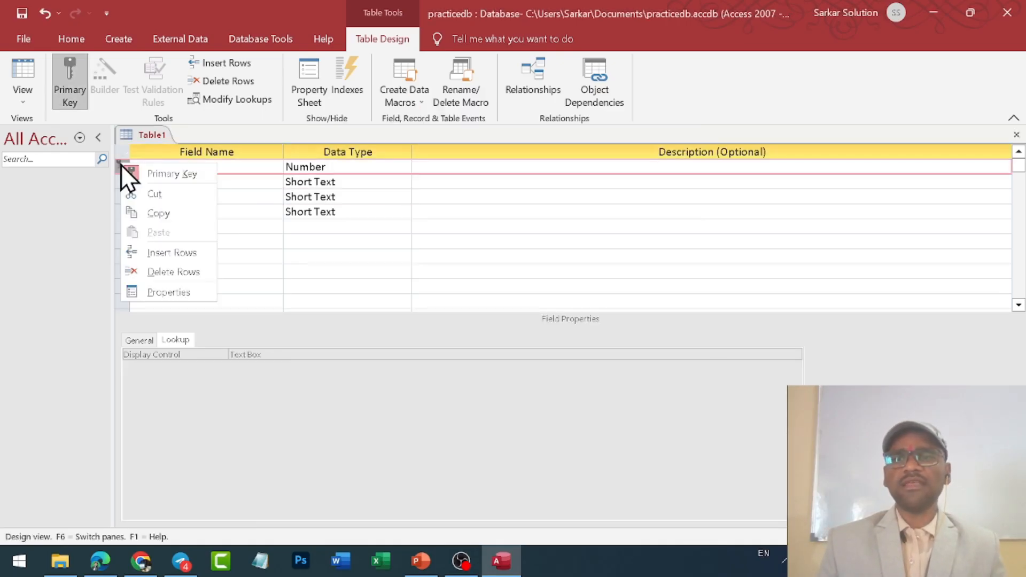
right_click(145, 133)
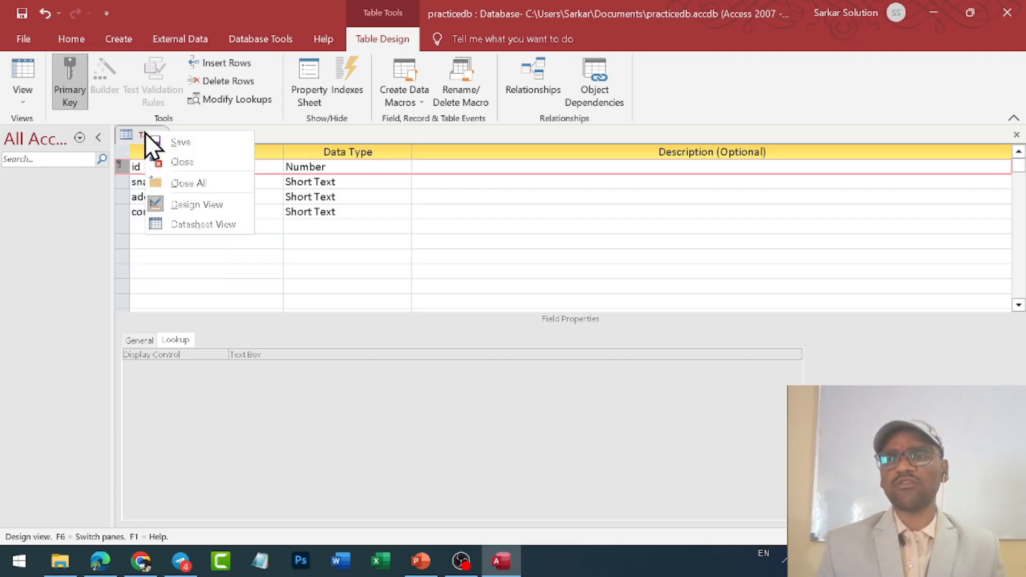
click(172, 143)
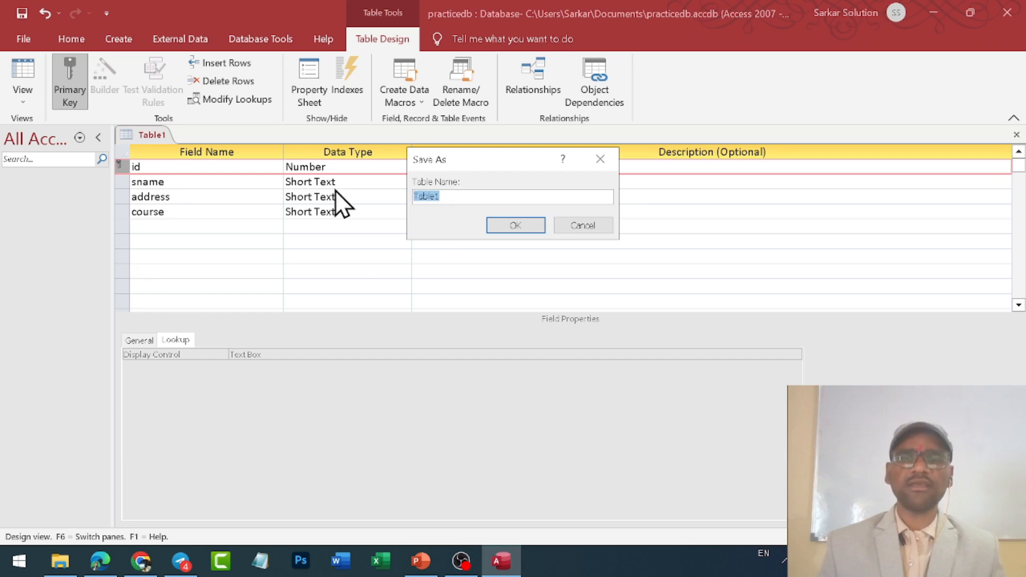
text(enroll)
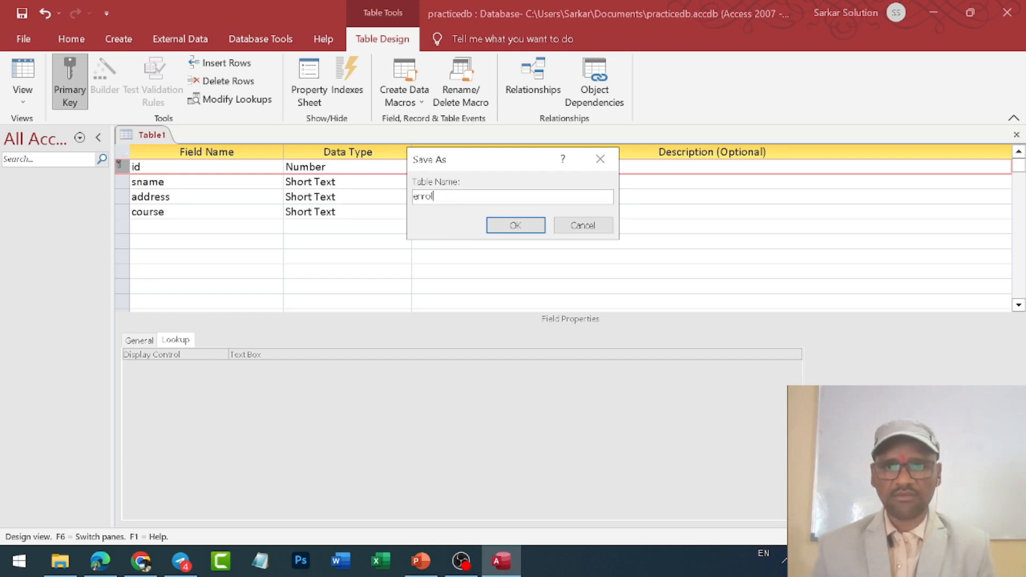
text(ment)
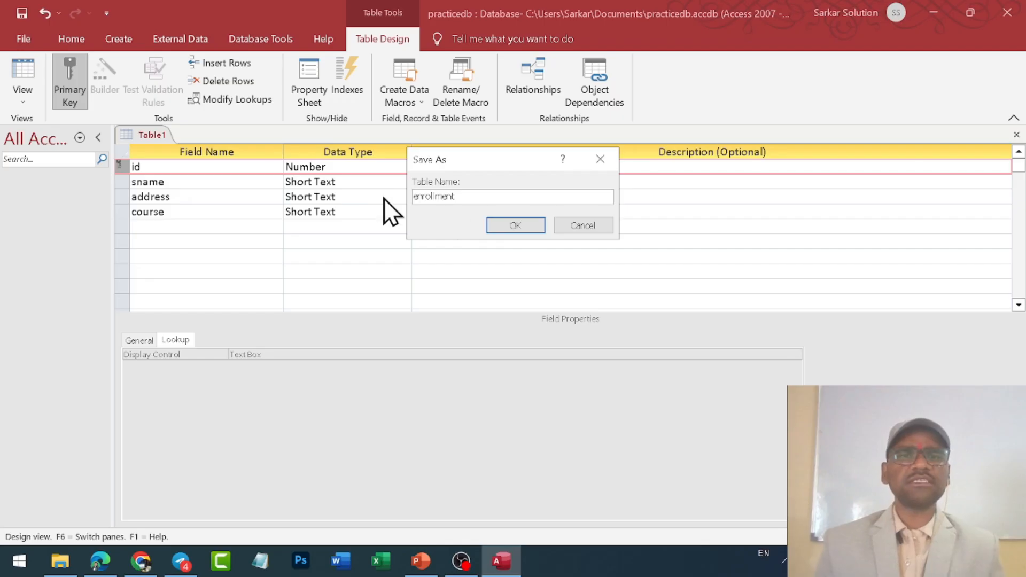
click(527, 230)
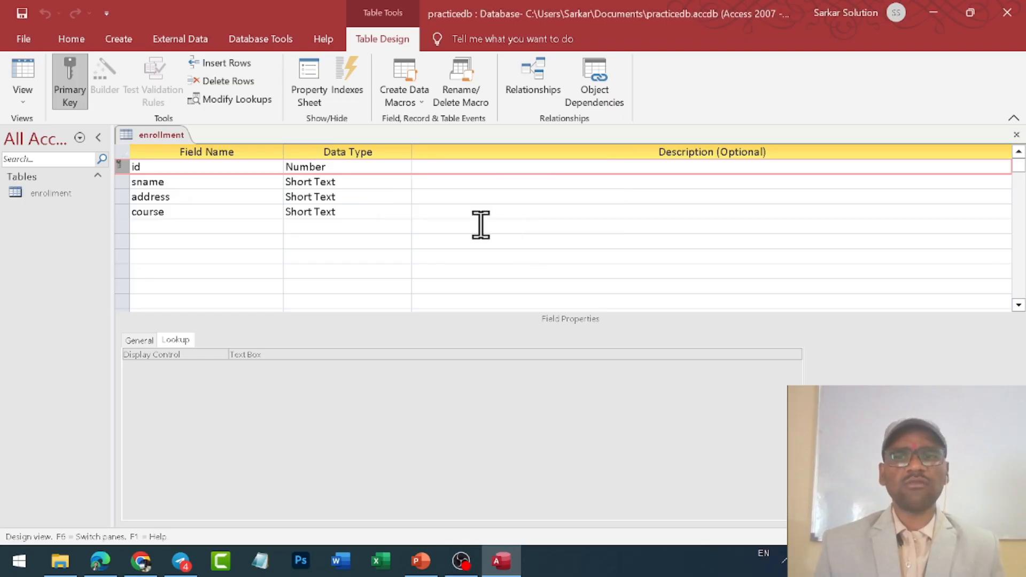
- Close the enrollment table's design and reopen the table in Datasheet View for data entry
click(59, 199)
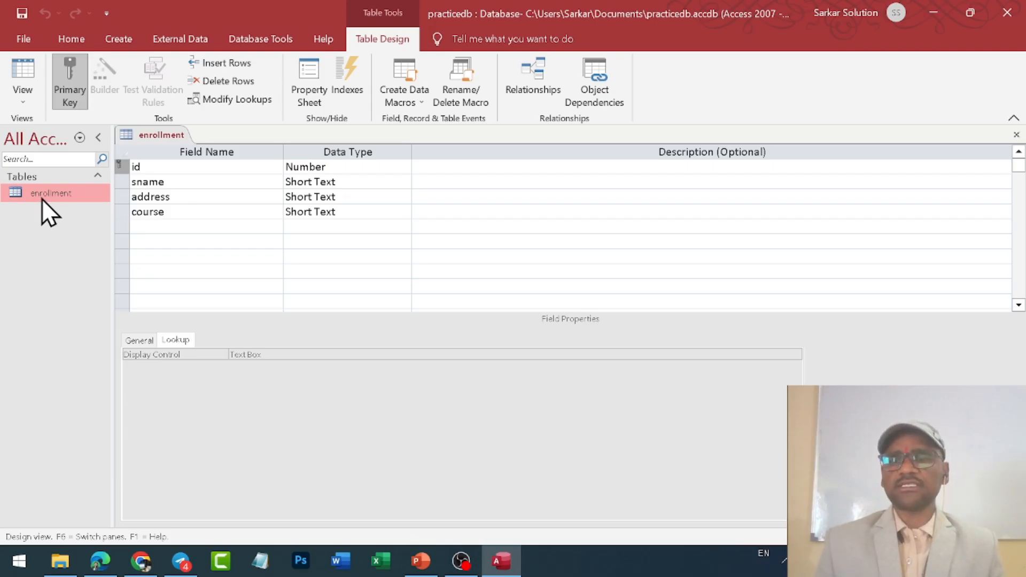
right_click(152, 138)
click(182, 166)
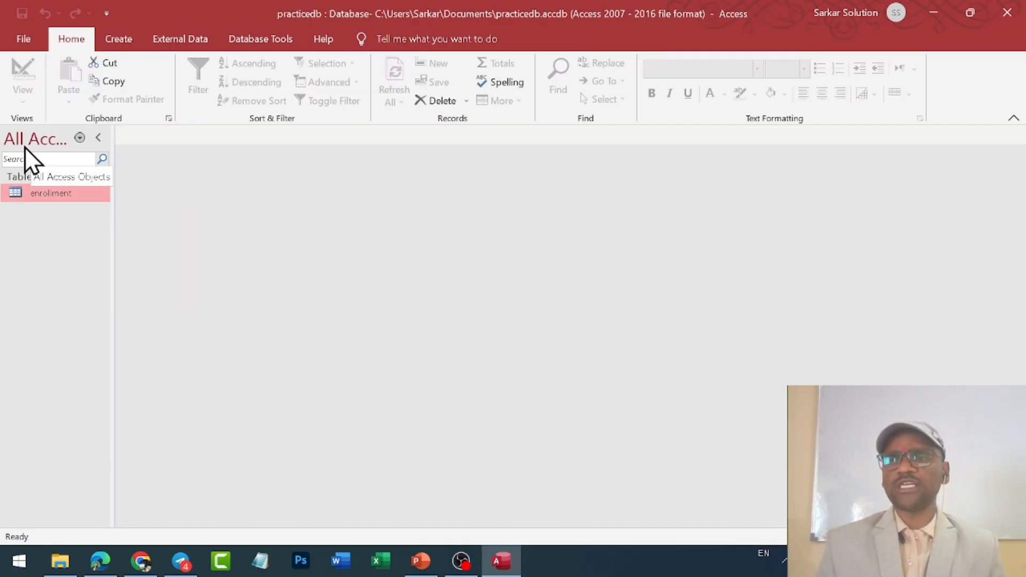
double_click(38, 194)
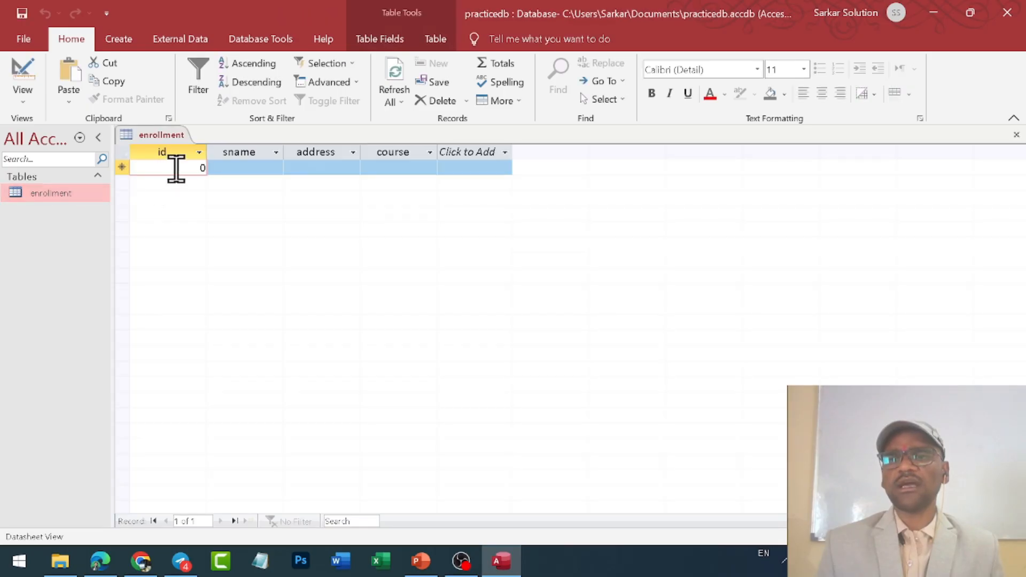
- Enter the first enrollment record with id 1101, the student's first name, address Chhindwara and course BCA
text(1101)
key(Tab)
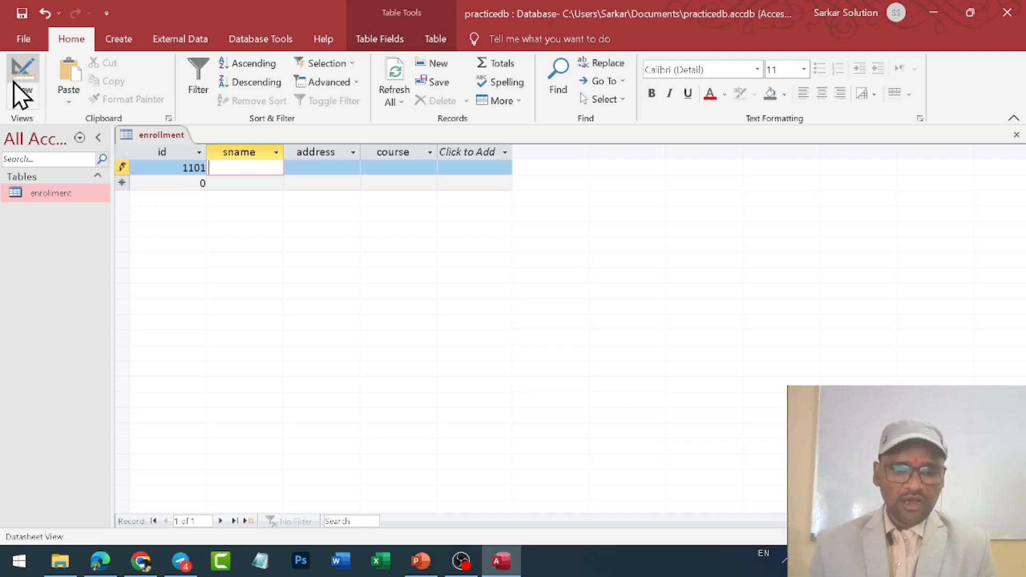
text(Ramesh)
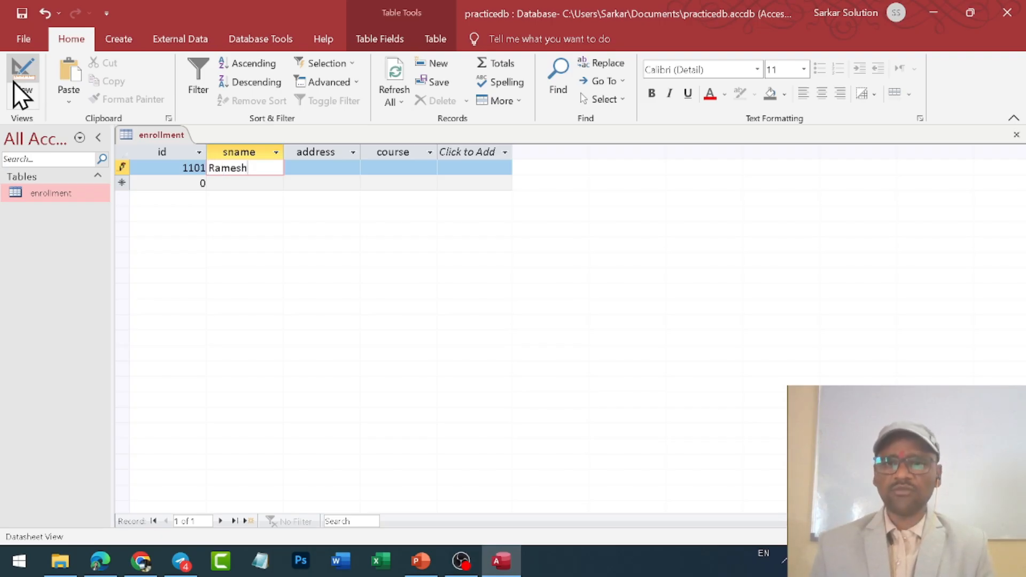
text( K)
key(BackSpace)
key(Tab)
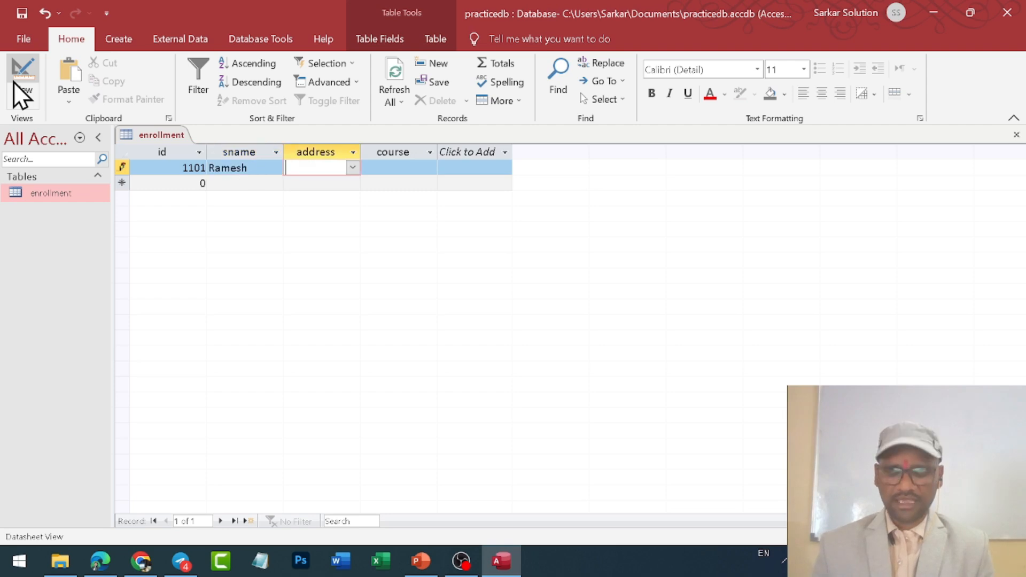
text(Chhindwara)
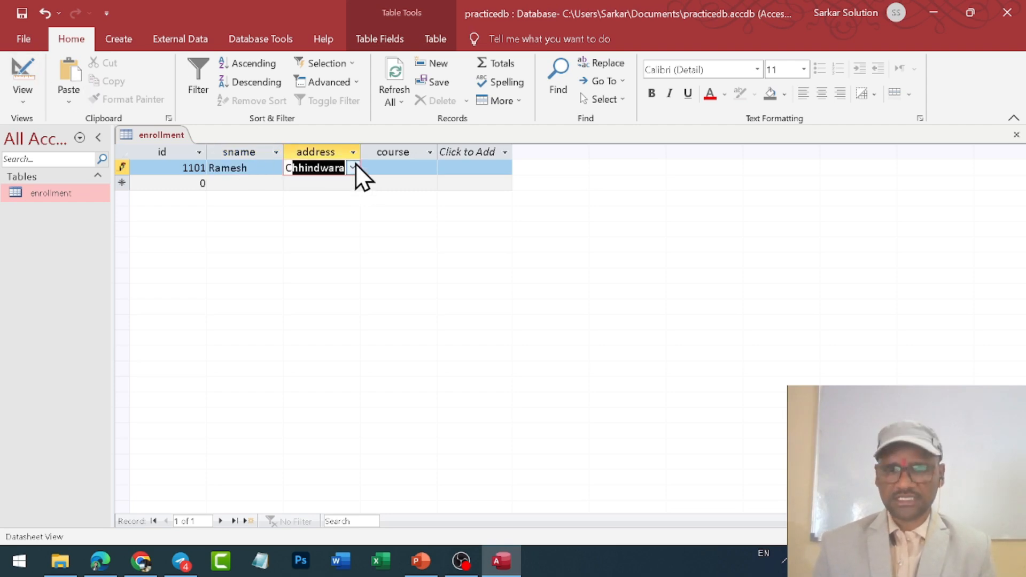
key(Tab)
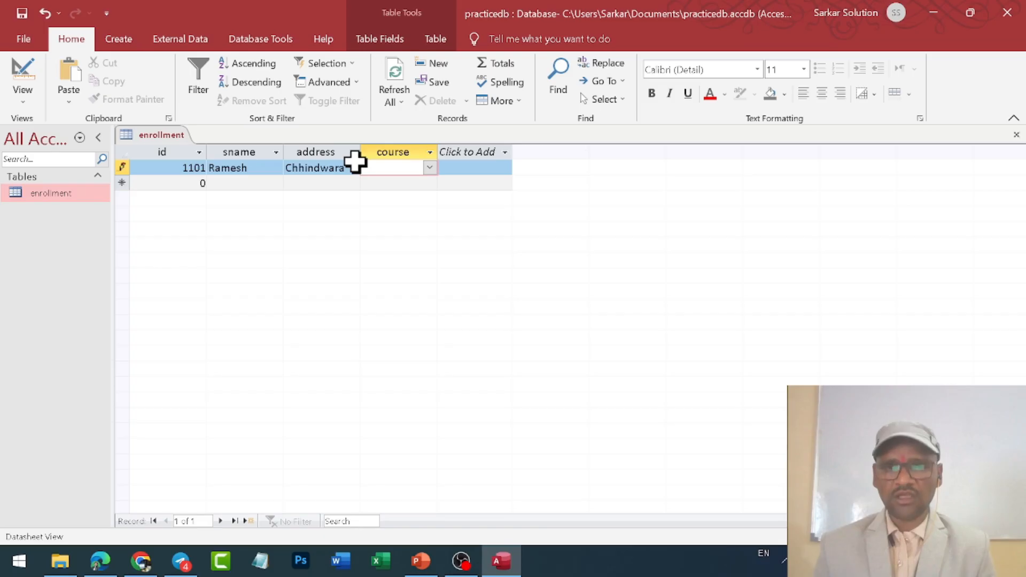
text(BCA)
key(Tab)
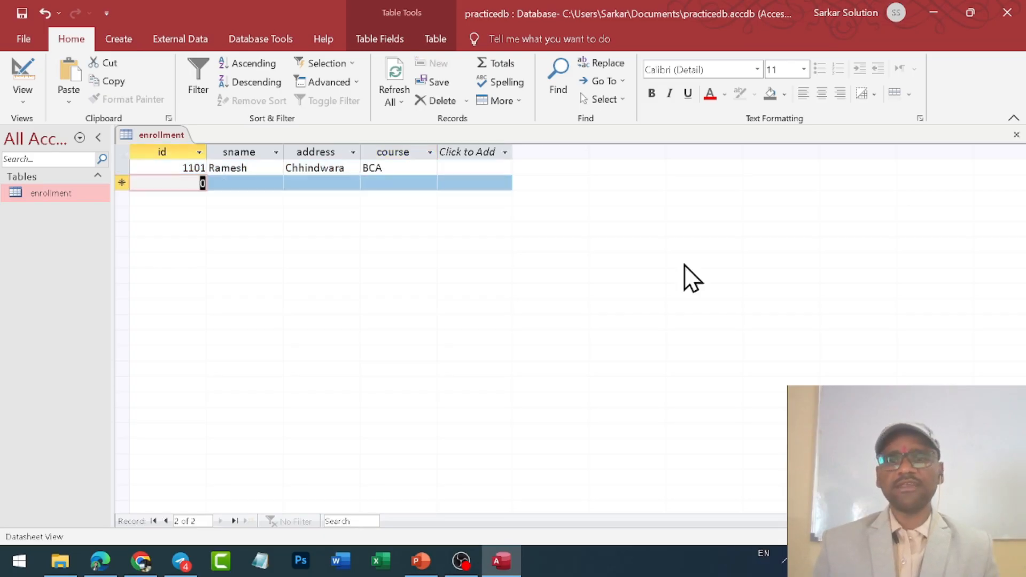
- Add the second record with id 1102, the student's first name, address Bhopal and course DCA
text(1102)
key(Tab)
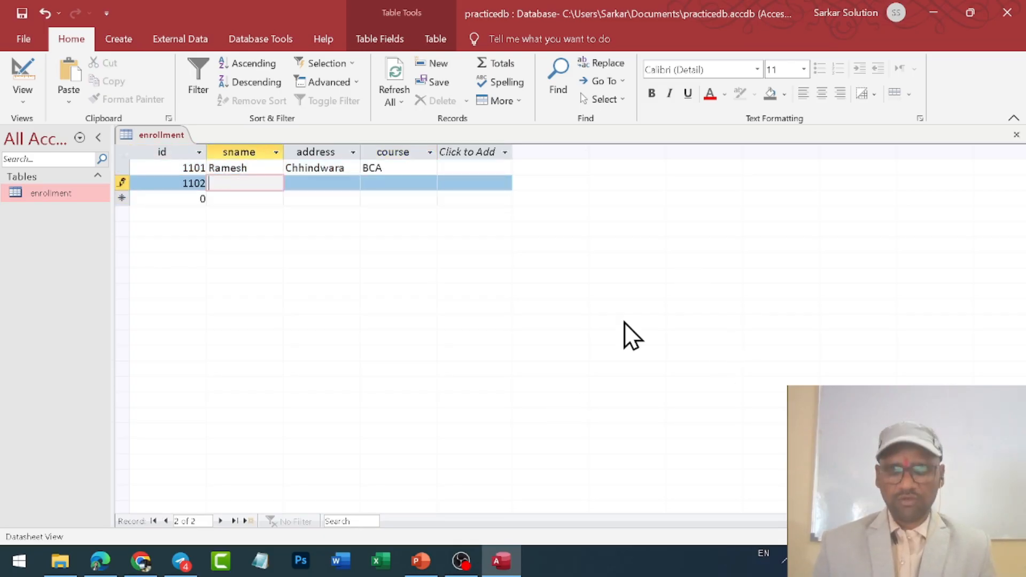
text(Manish)
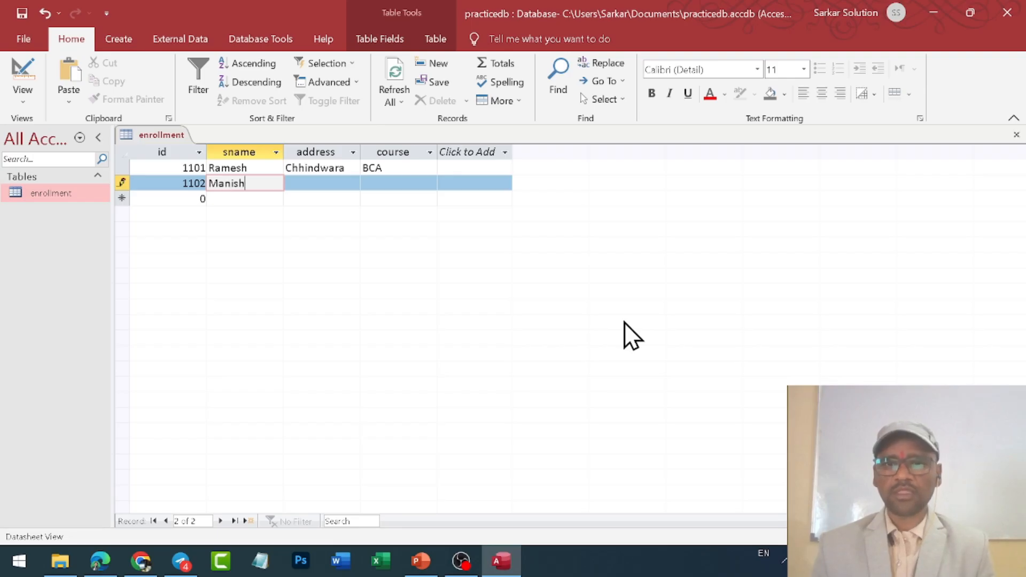
key(Tab)
text(Bhopal)
key(Tab)
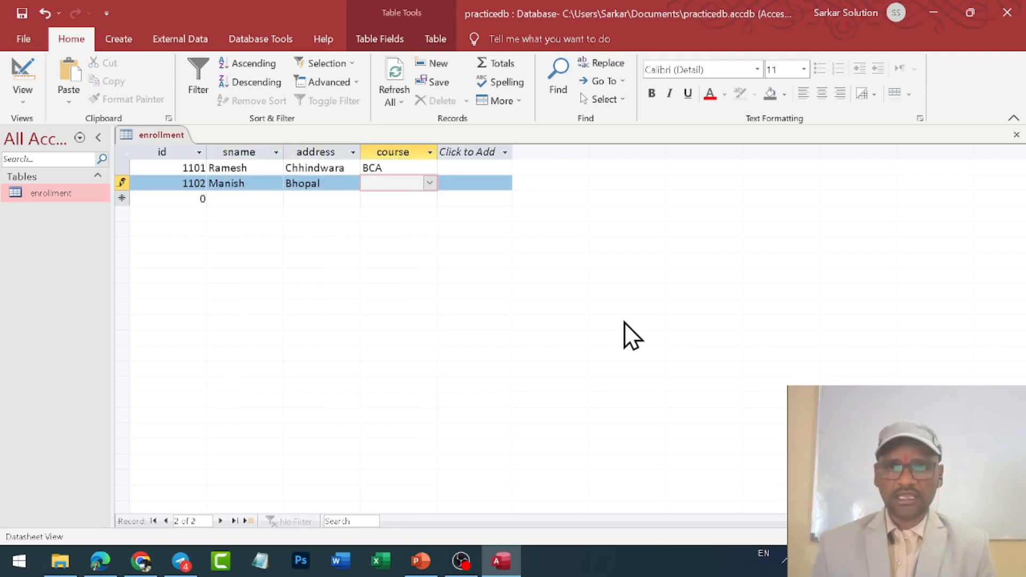
text(DCA)
key(Tab)
- Add the third record with id 1103, the student's first name, address Bhopal and course PGDCA
text(11)
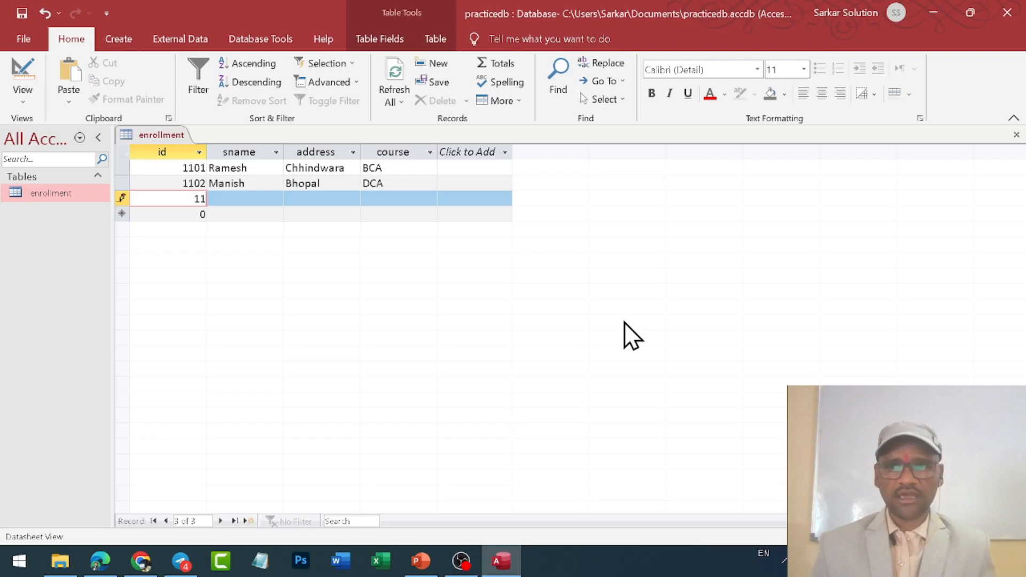
text(03)
key(Tab)
text(Mohit)
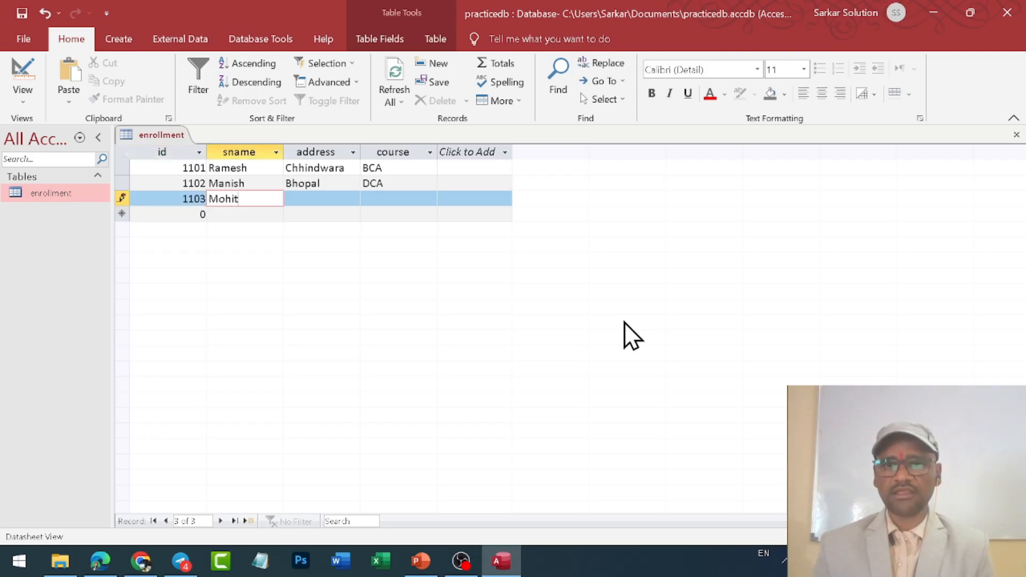
key(Tab)
text(Bhopal)
key(Tab)
text(PGDCA)
key(Tab)
- Add the fourth record with id 1104, the student's first name, address Jabalpur and course MCSCS
text(11)
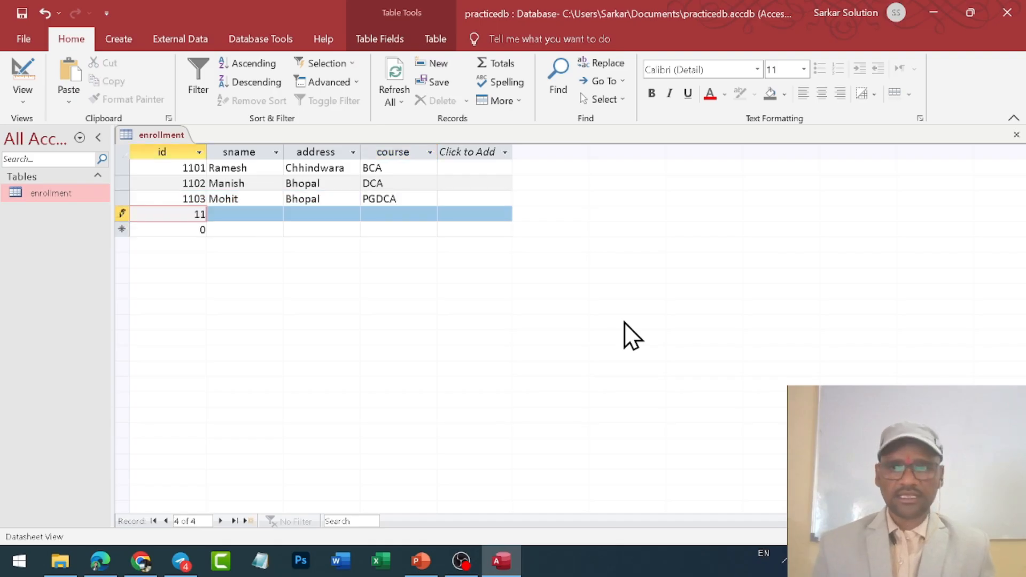
text(04)
key(Tab)
text(Rajesh)
key(Tab)
text(M)
key(BackSpace)
text(Jabalpur)
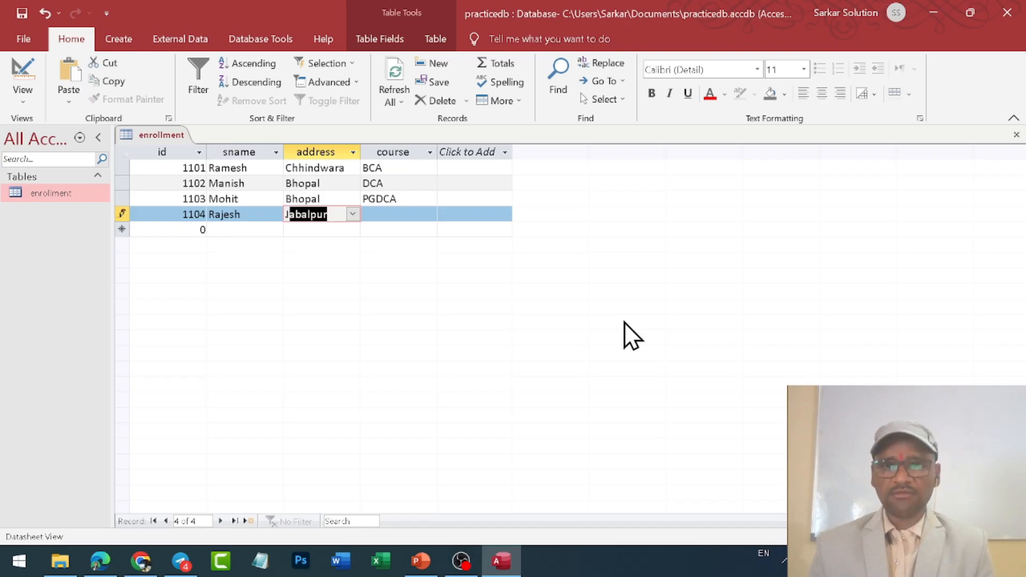
key(Tab)
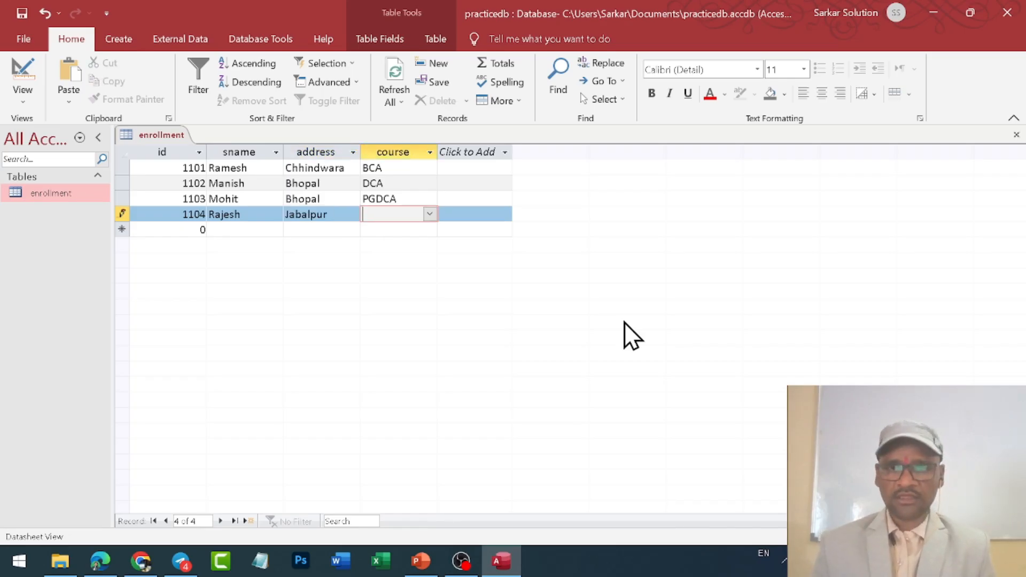
text(MCSCS)
key(Tab)
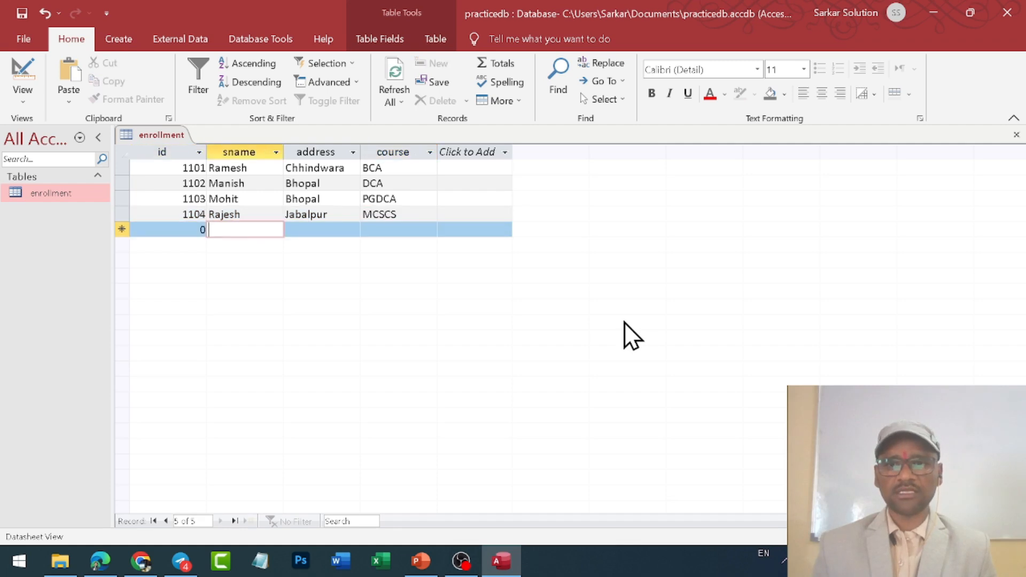
- Add the fifth record with id 1105, the student's first name, address Bhopal and course BCA
text(1105)
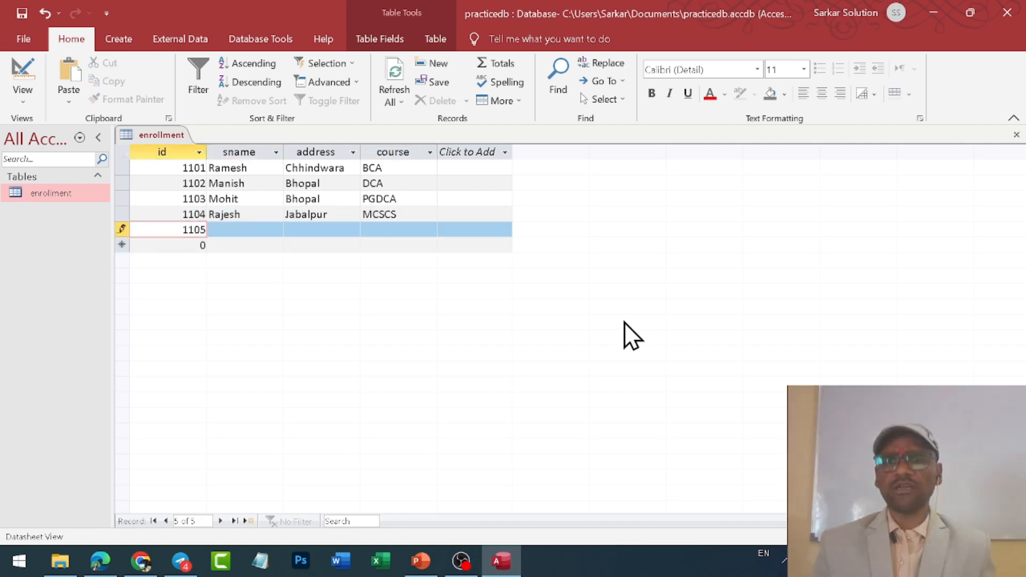
key(Tab)
text(Ramk)
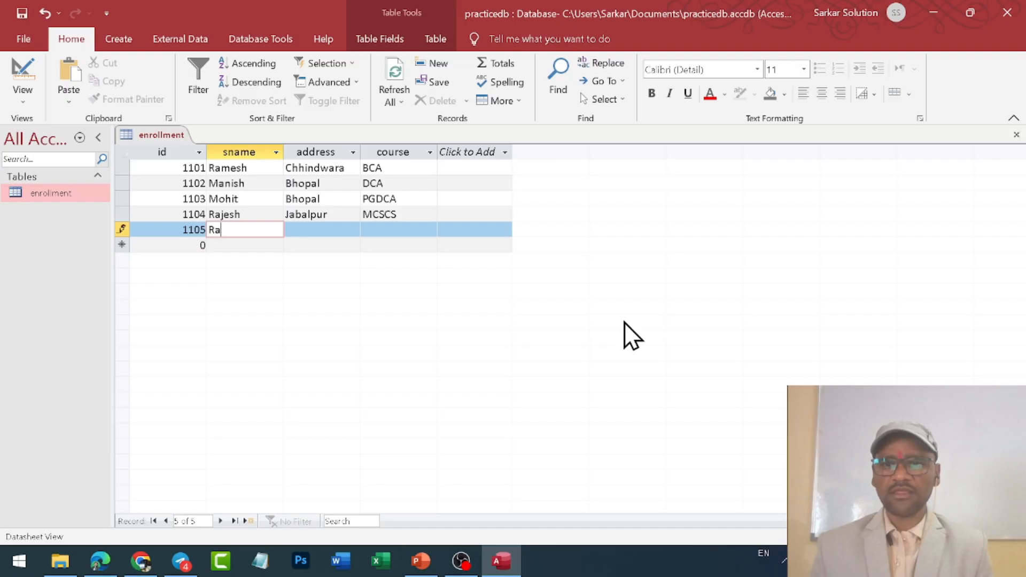
key(BackSpace)
key(Tab)
text(Bhopal)
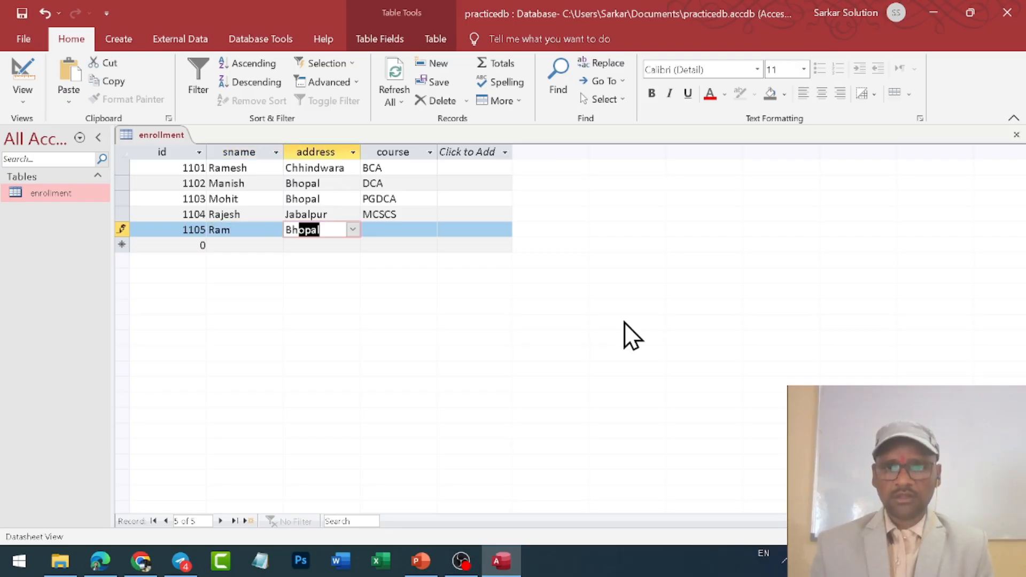
key(Tab)
text(BCA)
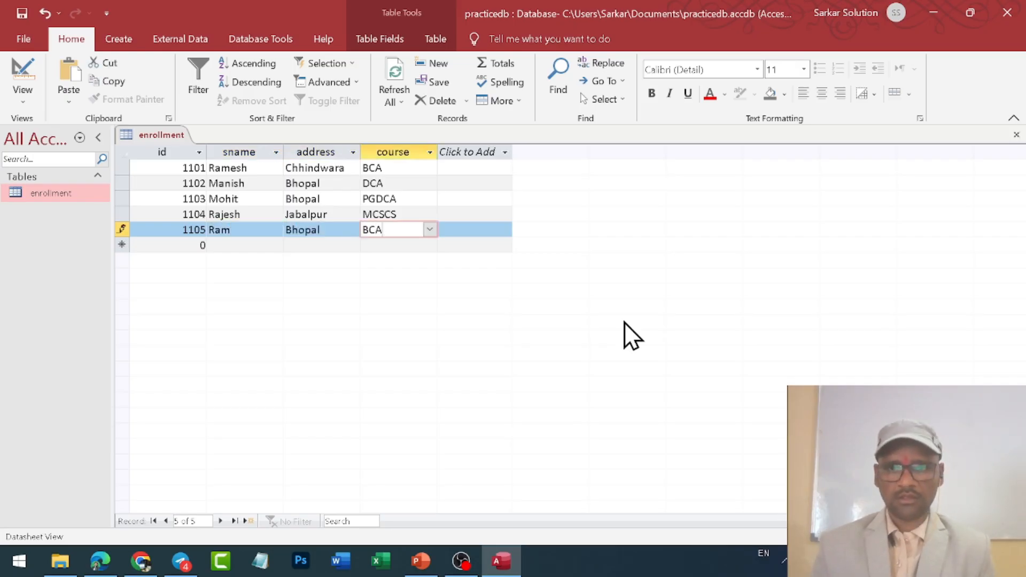
key(Tab)
- Add the sixth record with id 1106, the student's first name, address Chhindwara and course DCA
text(1106)
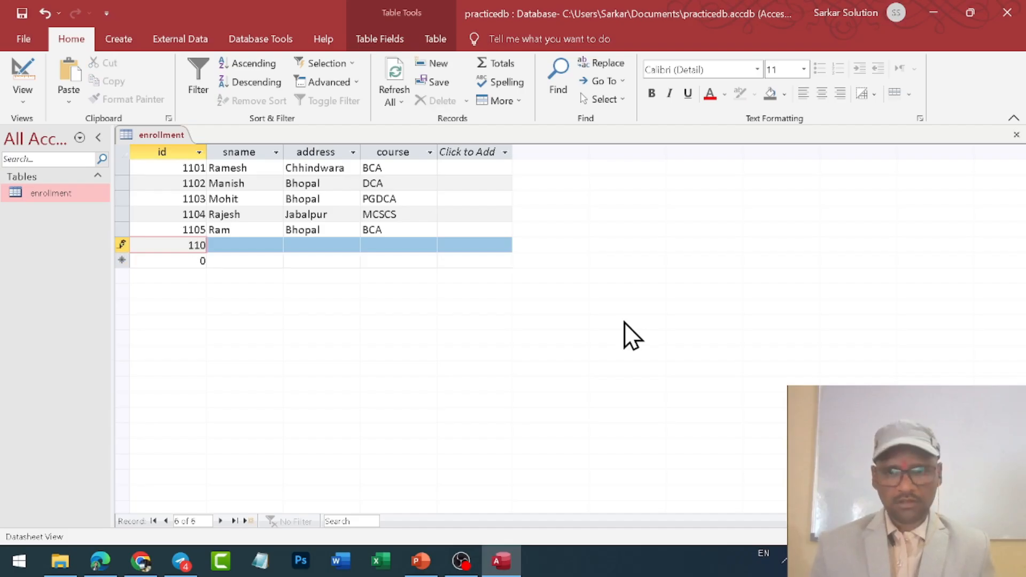
key(Tab)
text(Moh)
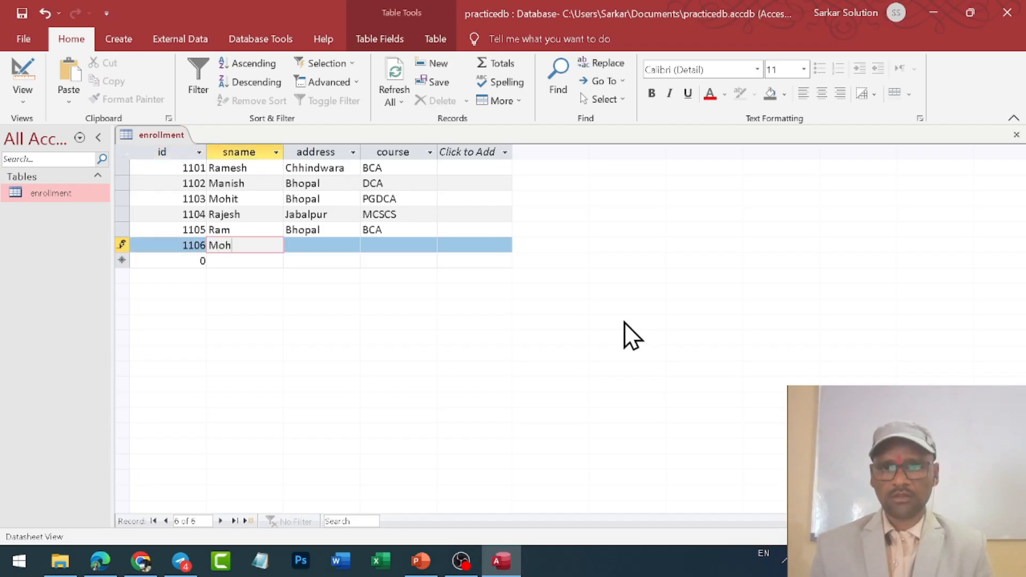
key(Tab)
text(Chhindwara)
key(Tab)
text(DCA)
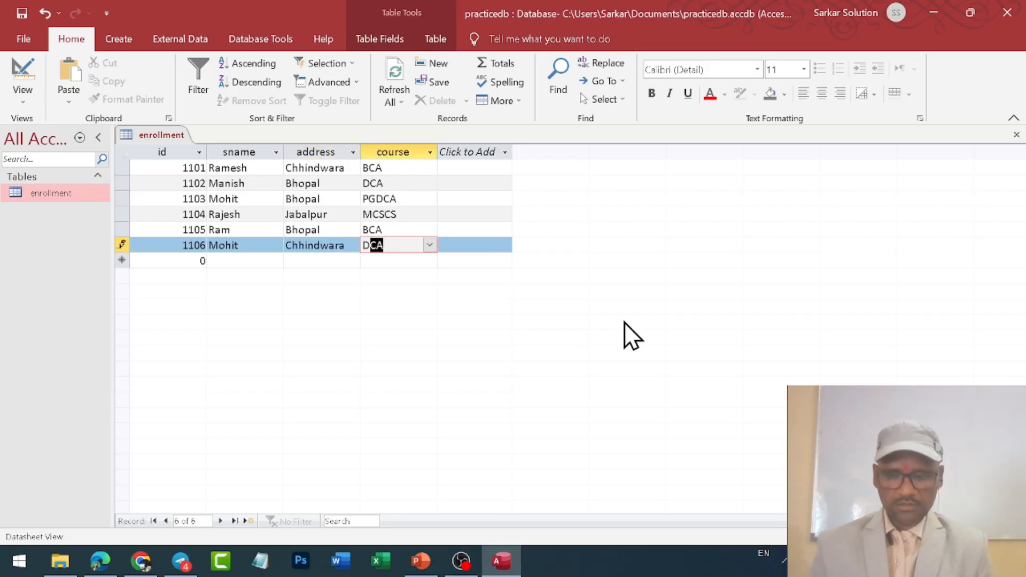
key(Tab)
- Add the seventh record with id 1107, the student's first name, address Chhindwara and course PGDCA
text(1107)
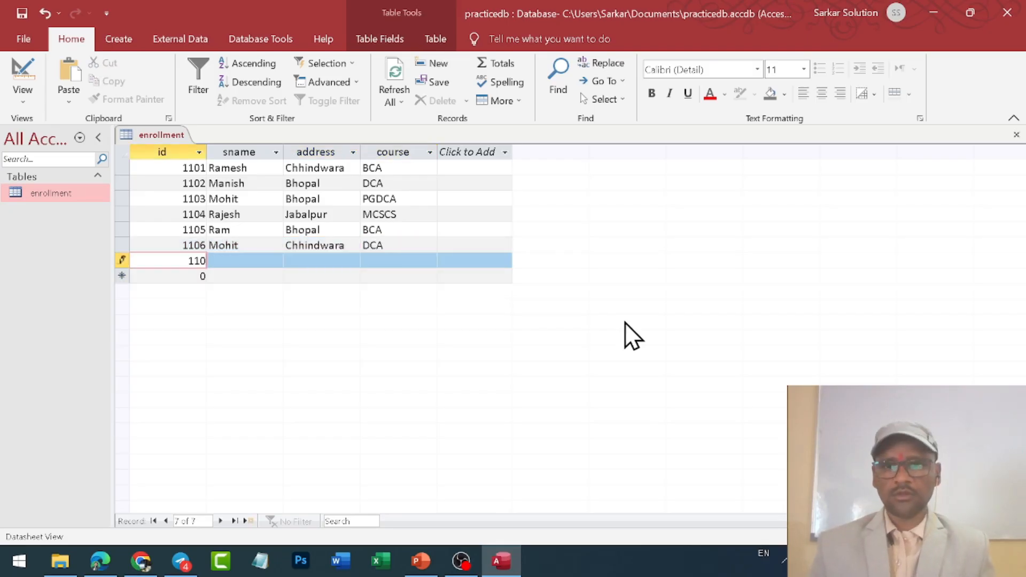
key(Tab)
text(Rakesh)
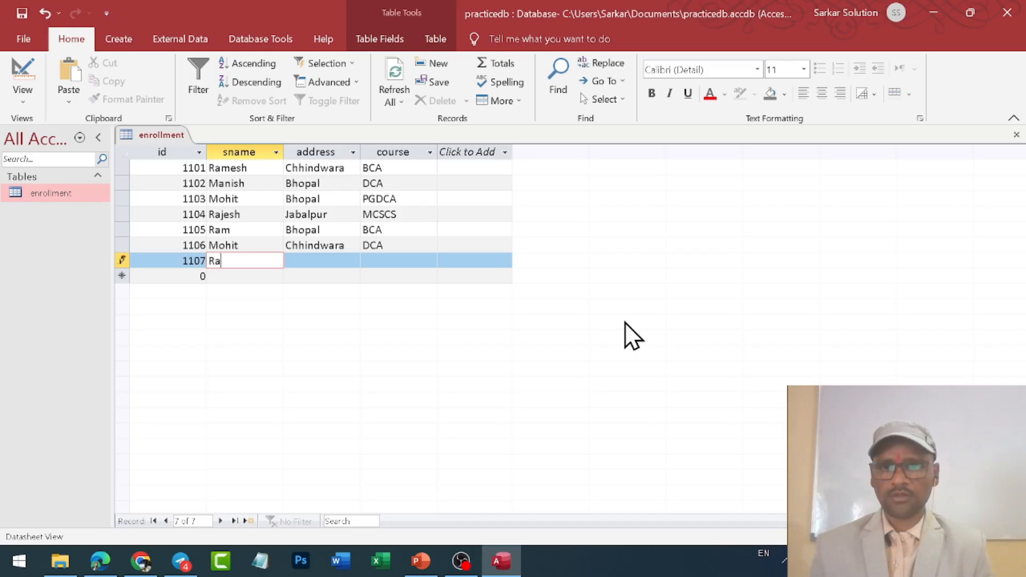
key(Tab)
text(Ch)
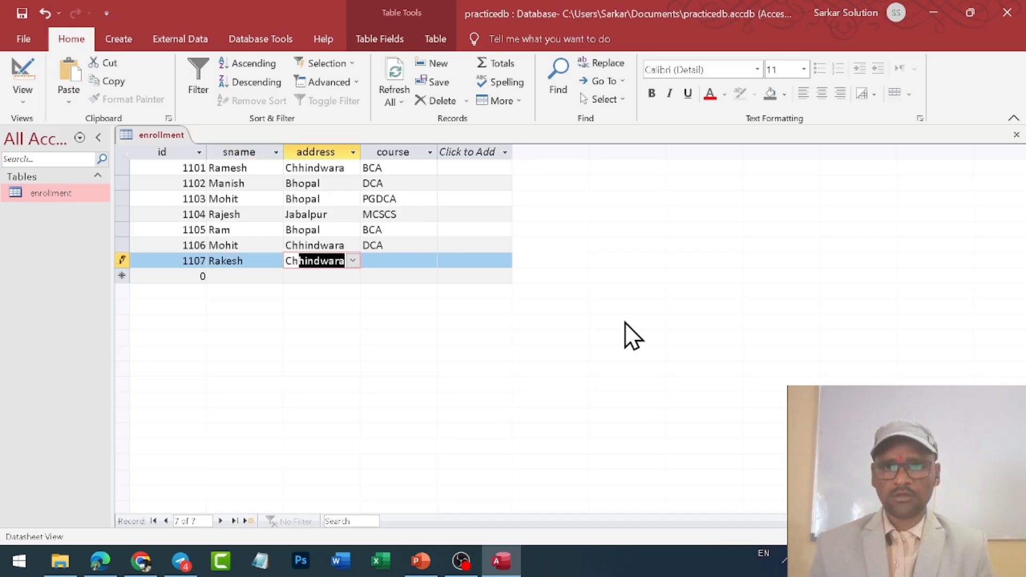
key(Tab)
text(P)
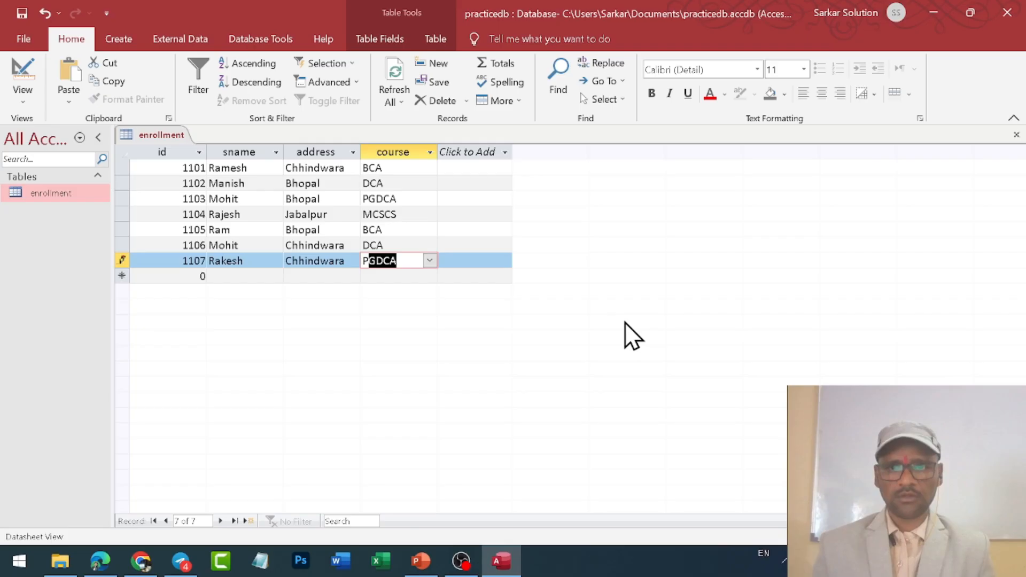
key(Tab)
- Add the eighth record with id 1108, the student's first name, address Chhindwara and course DCA
text(1108)
key(Tab)
text(M)
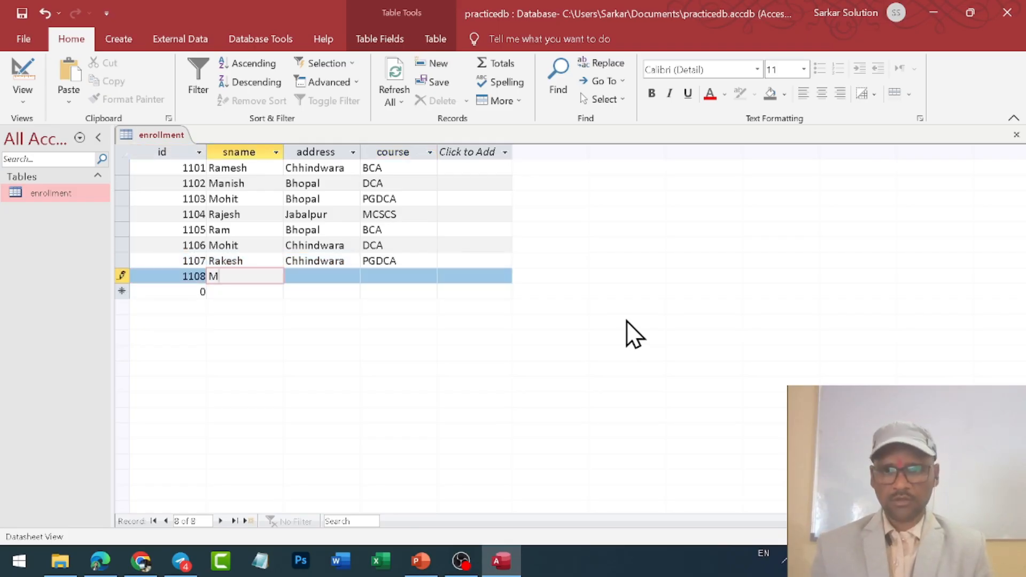
key(BackSpace)
text(Mona)
key(BackSpace)
key(BackSpace)
key(BackSpace)
key(BackSpace)
text(M)
key(BackSpace)
text(Suresh)
key(Tab)
text(Chhindwara)
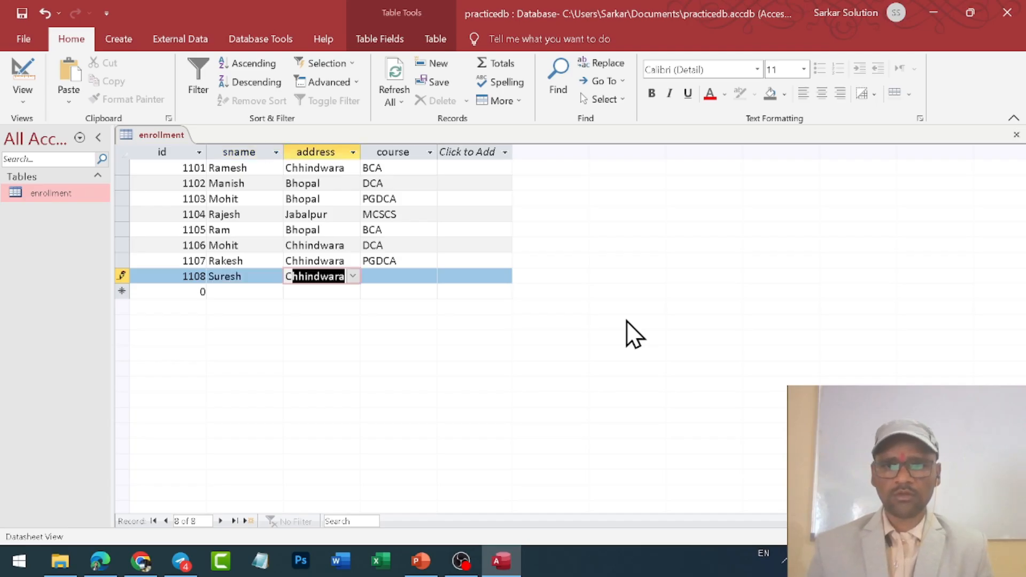
key(Tab)
text(D)
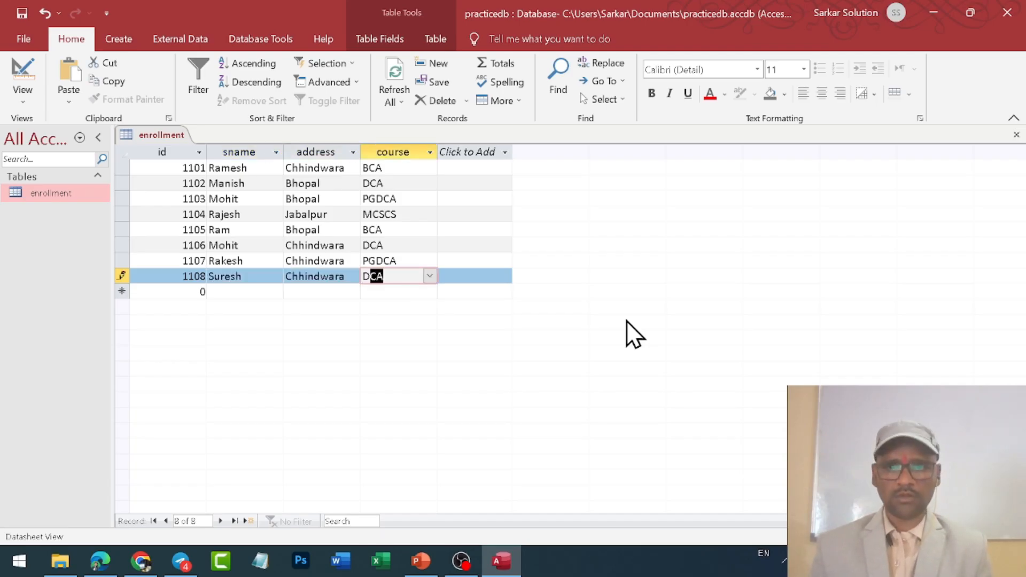
key(Tab)
- Add the ninth record with id 1109, the student's first name, address Bhopal and course PGDCA
text(1109)
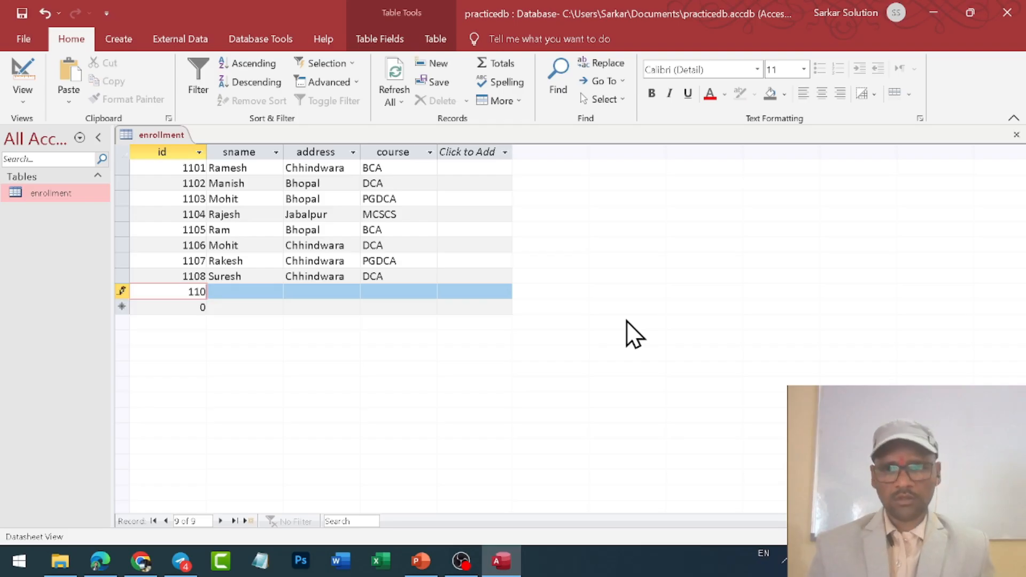
key(Tab)
text(Ra)
text(ohit)
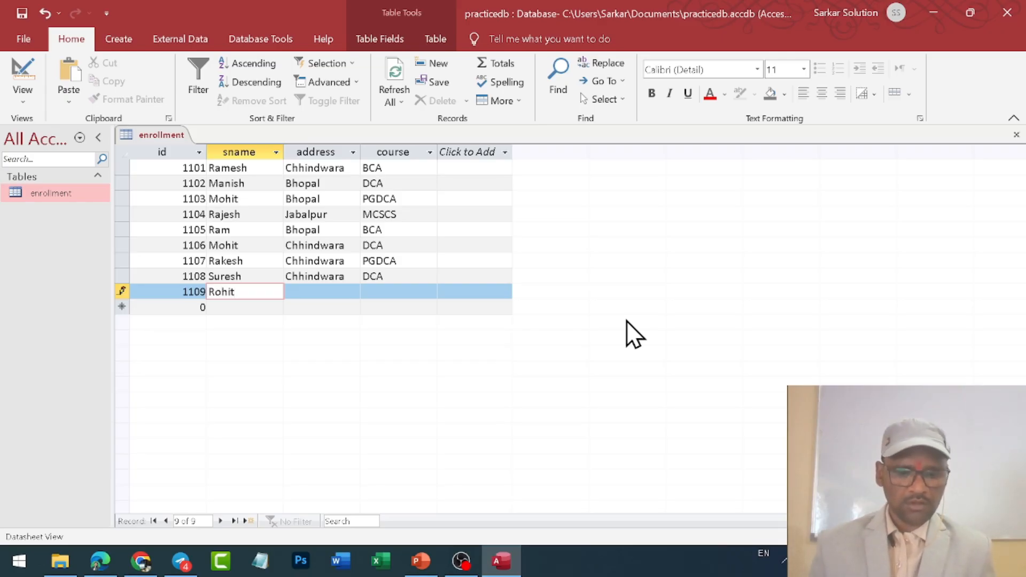
key(Tab)
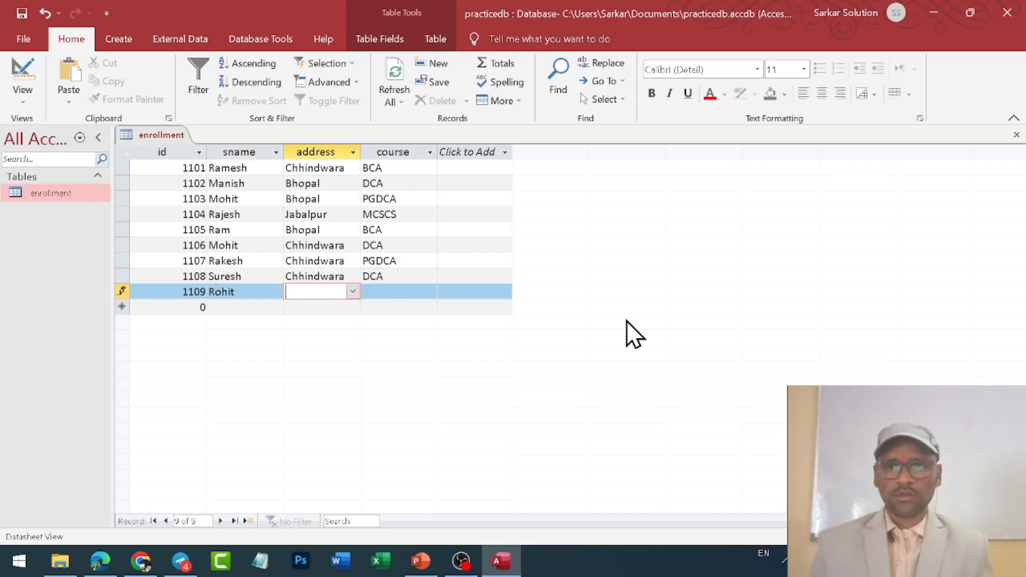
text(Bhopal)
key(Tab)
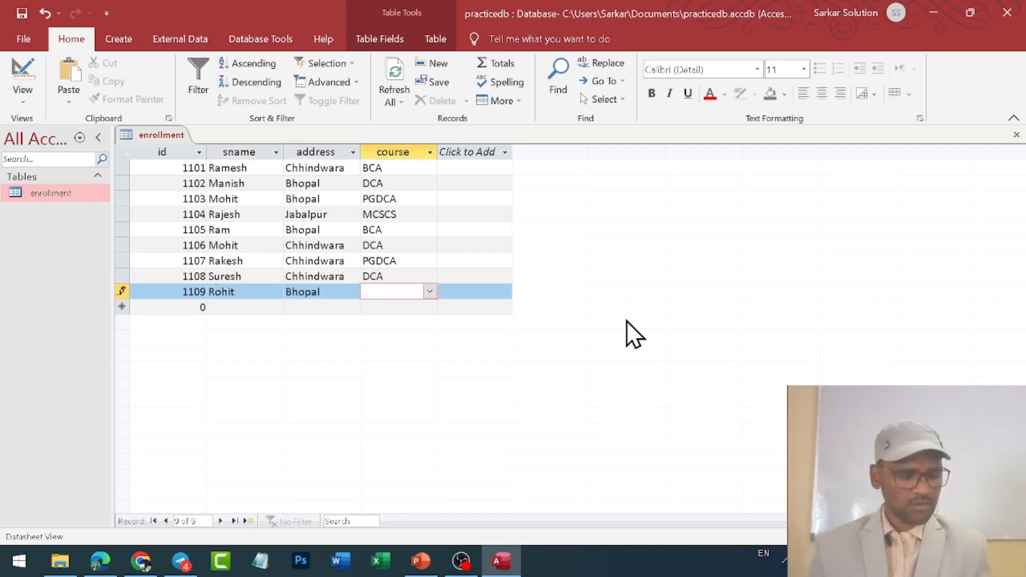
text(PGDCA)
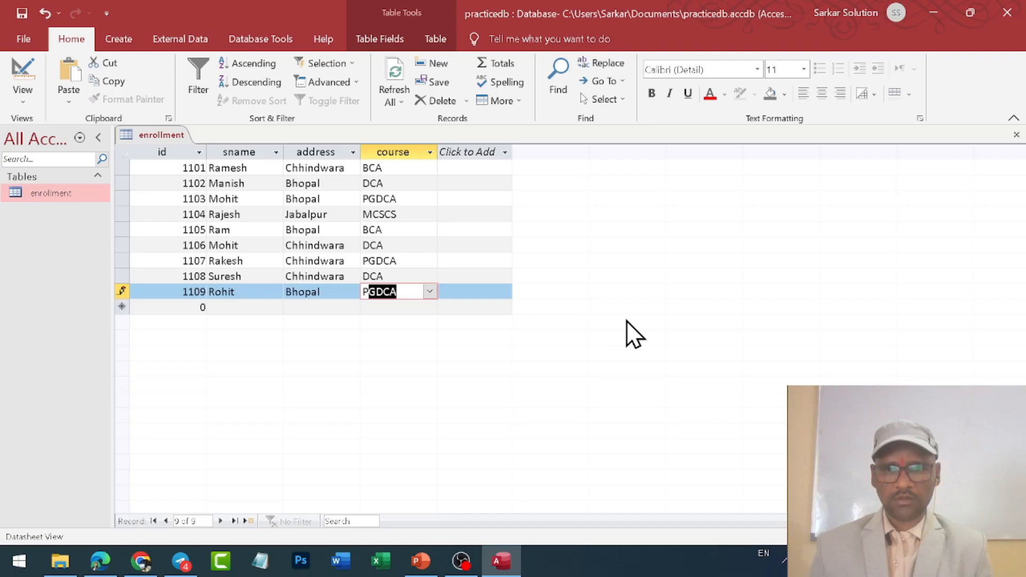
key(Tab)
- Add the tenth record with id 1110, the student's first name, address Chhindwara and course DCA, and save the enrollment table
text(110)
key(BackSpace)
text(10)
key(Tab)
text(Rakesh)
key(Tab)
text(C)
key(Tab)
text(D)
key(Tab)
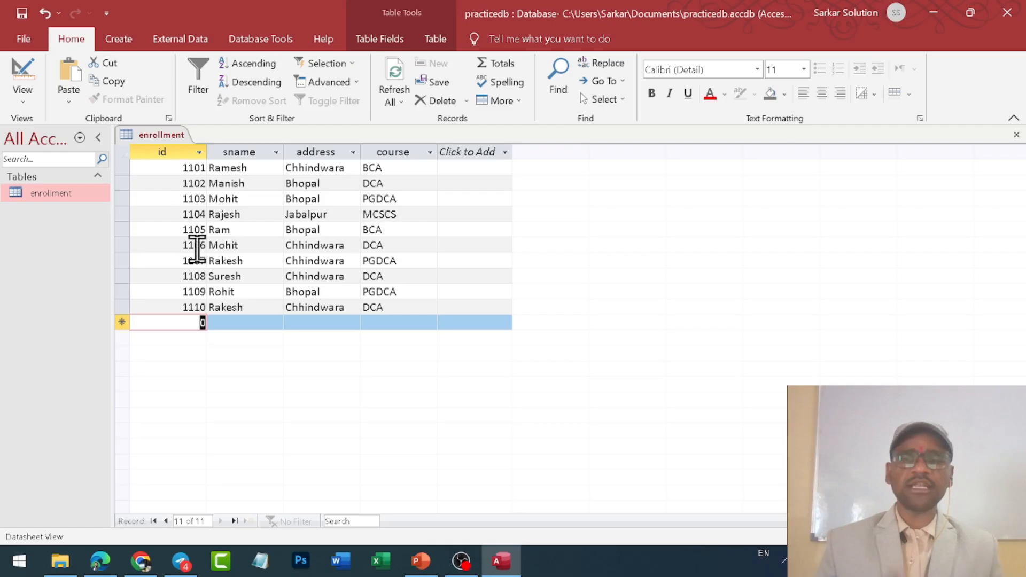
right_click(159, 136)
click(180, 145)
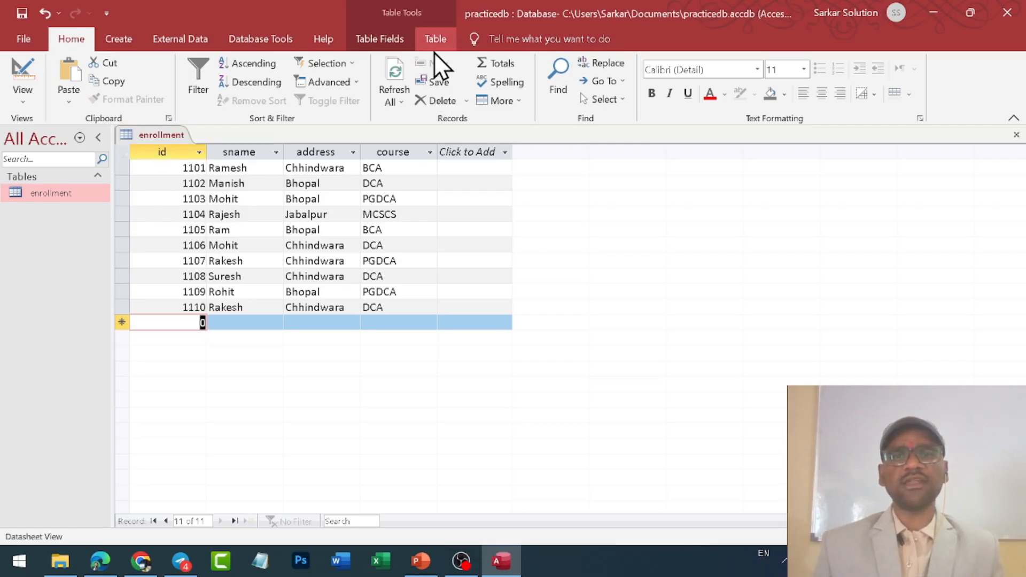
click(464, 101)
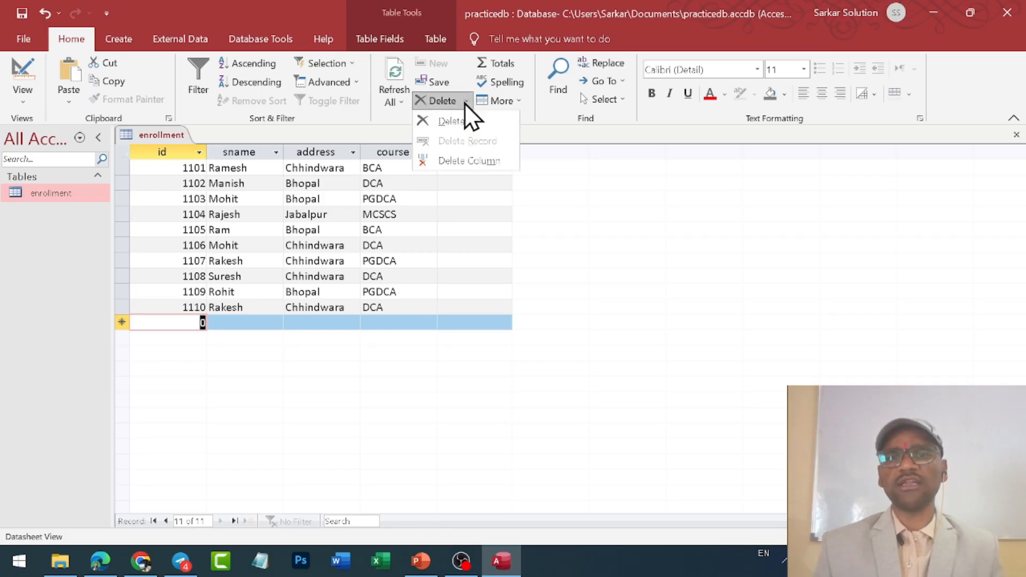
click(264, 292)
click(204, 234)
click(178, 153)
click(177, 166)
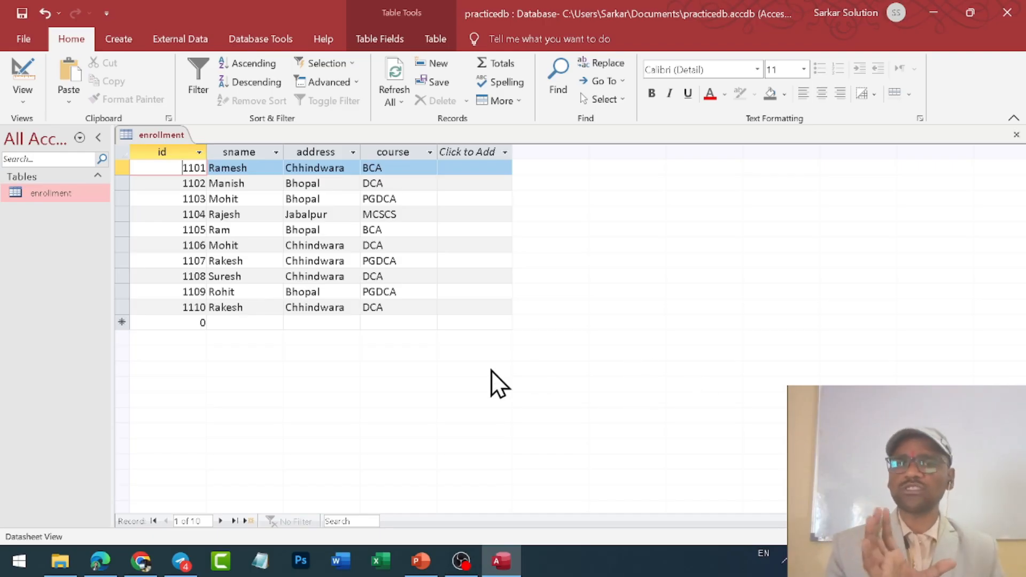
click(254, 154)
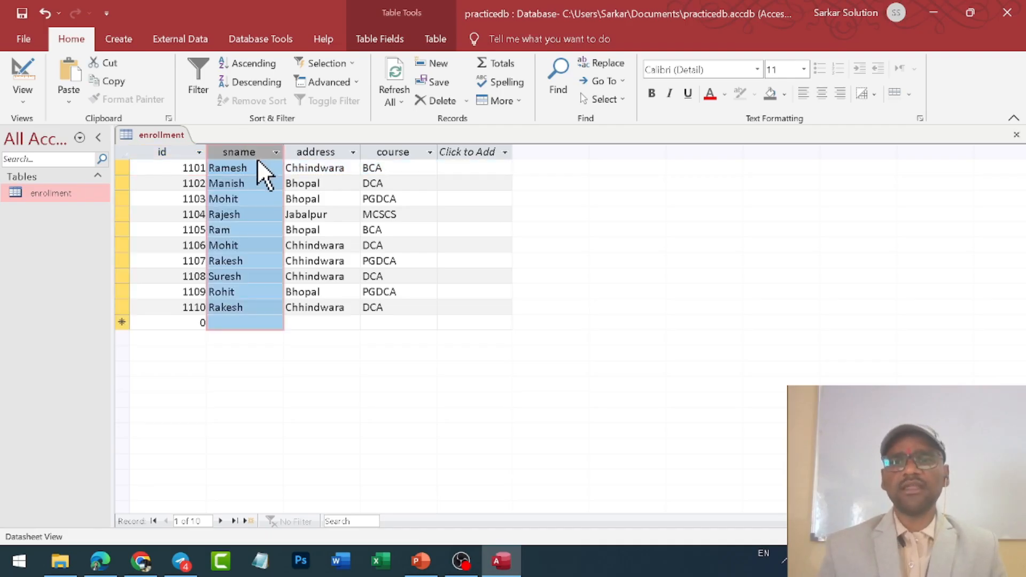
click(257, 183)
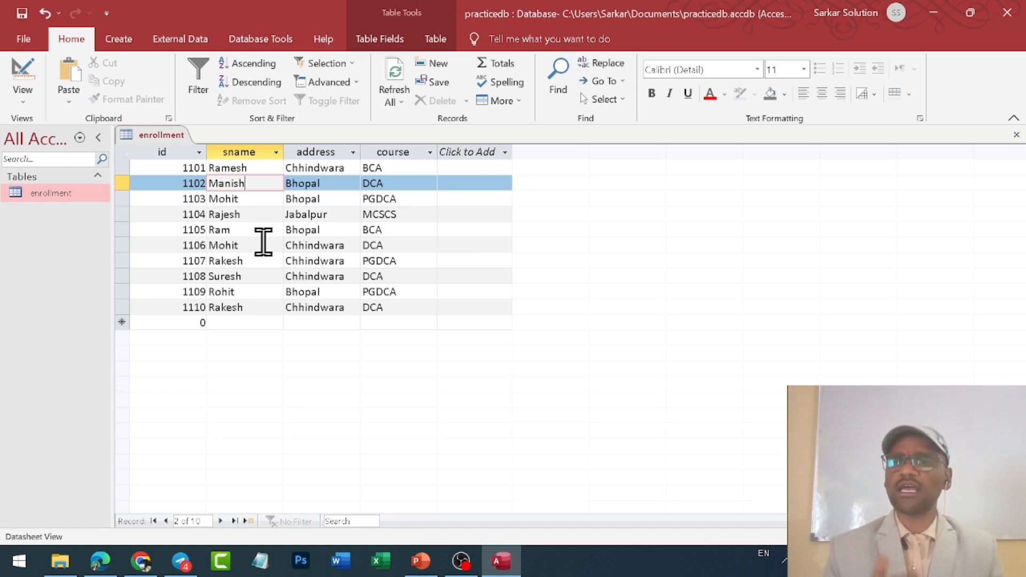
- Filter the course column of the enrollment table to show only BCA records
click(385, 153)
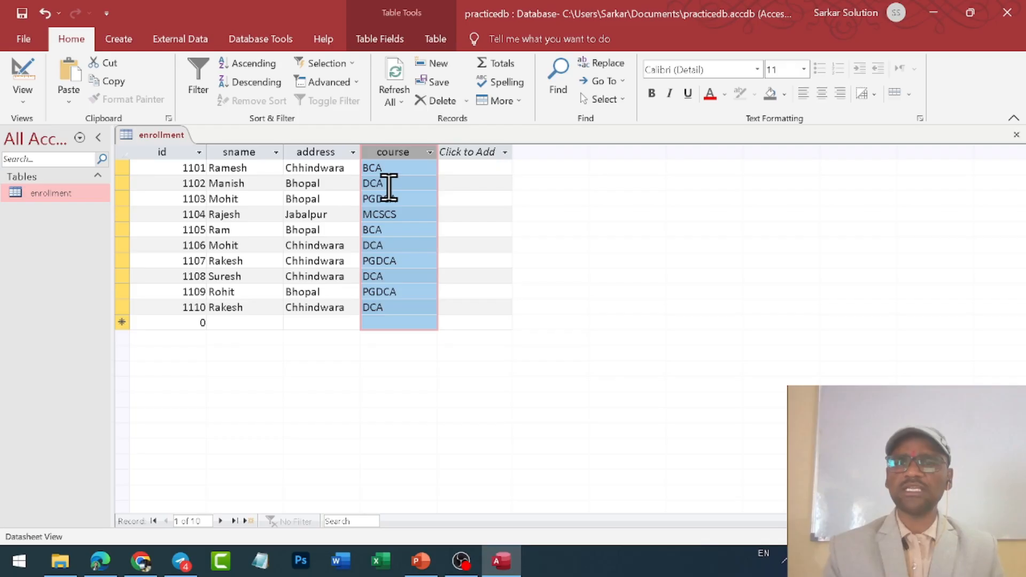
click(194, 71)
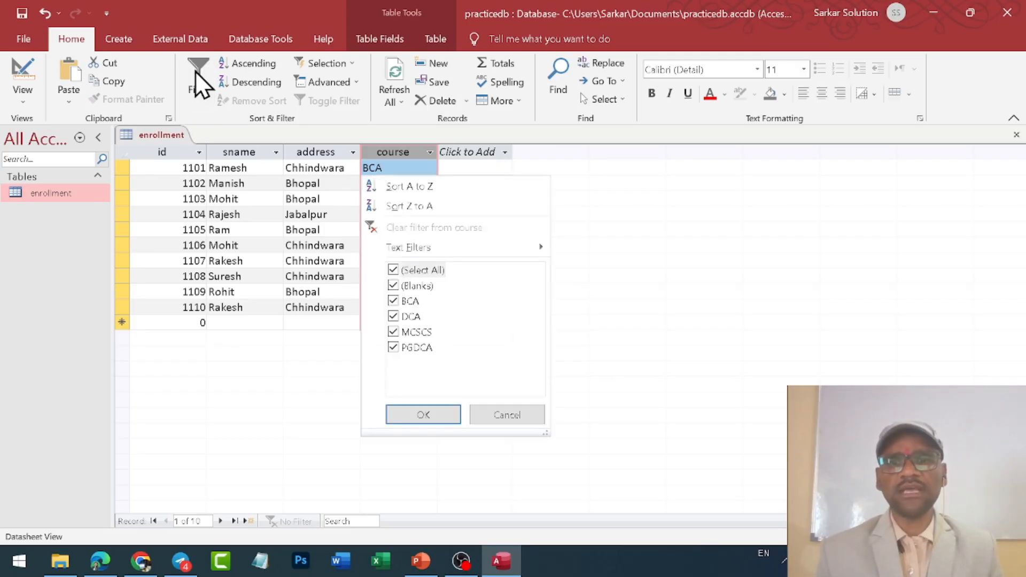
click(393, 270)
click(393, 301)
click(435, 415)
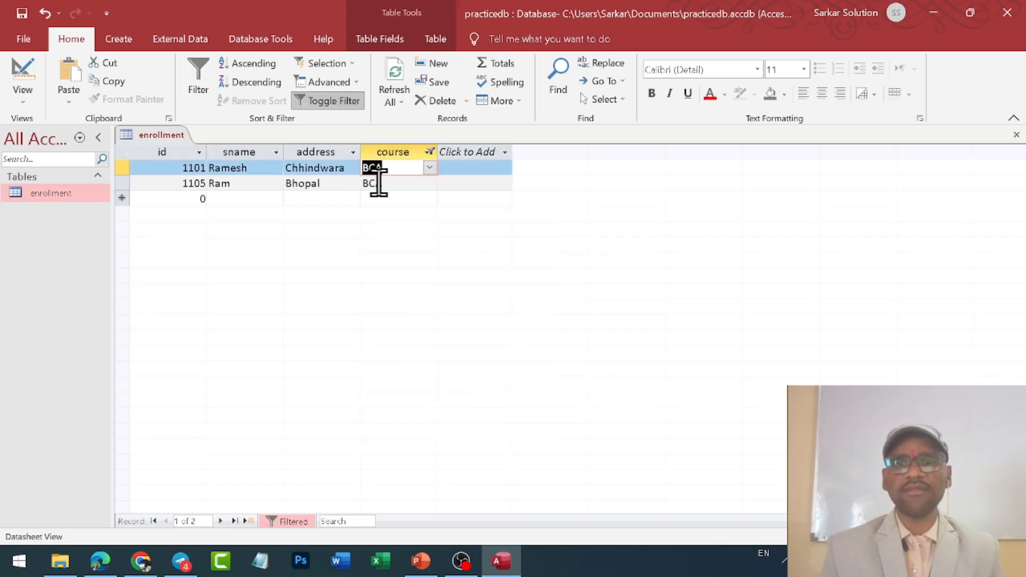
- Extend the course filter to include DCA records as well as BCA
click(431, 153)
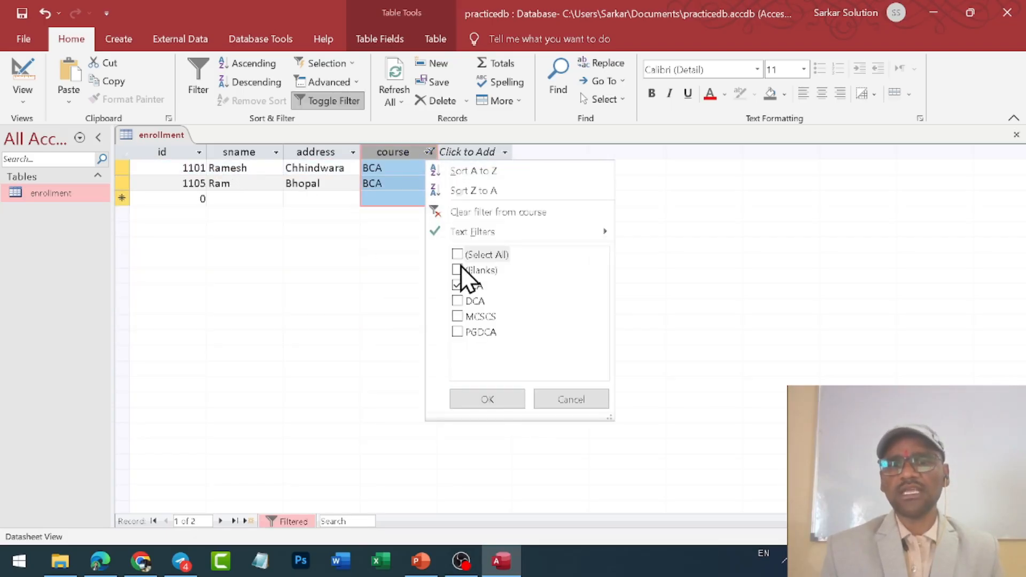
click(461, 300)
click(486, 399)
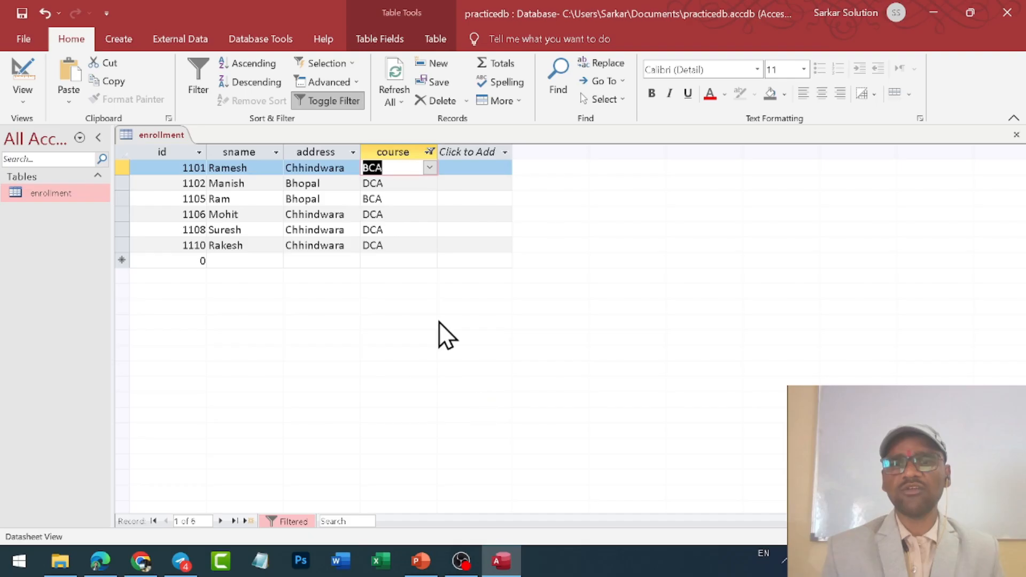
- Change the course filter to show only PGDCA records
click(430, 152)
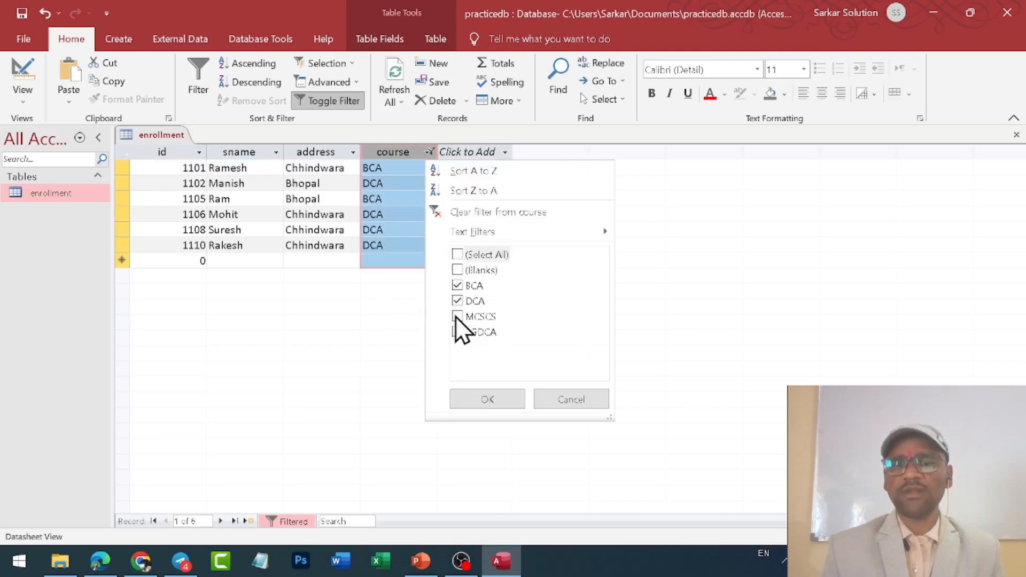
click(458, 254)
click(461, 254)
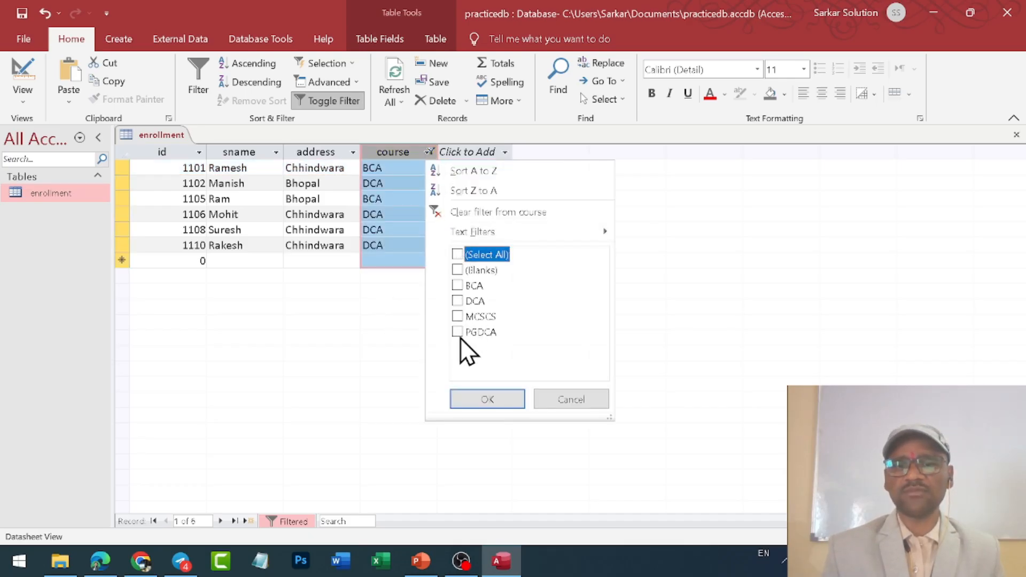
click(491, 405)
- Add MCSCS to the course filter alongside PGDCA, and clear the filter from the course column
click(429, 153)
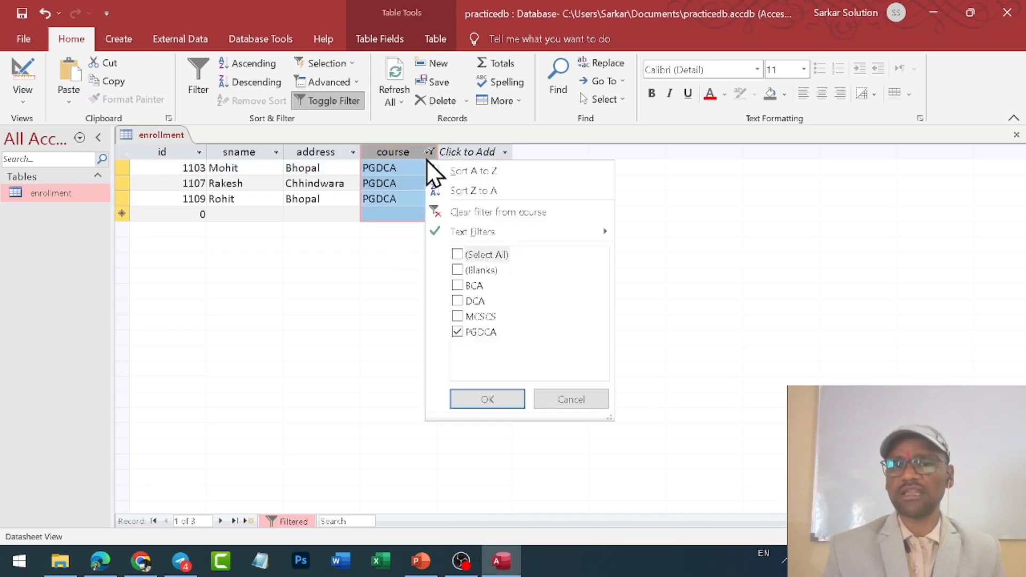
click(457, 315)
click(490, 391)
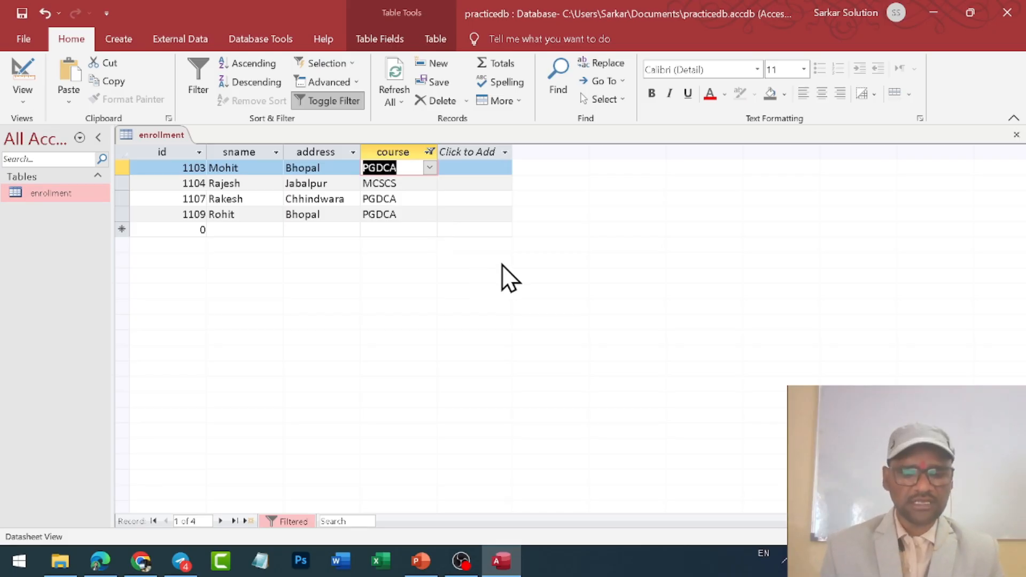
click(430, 152)
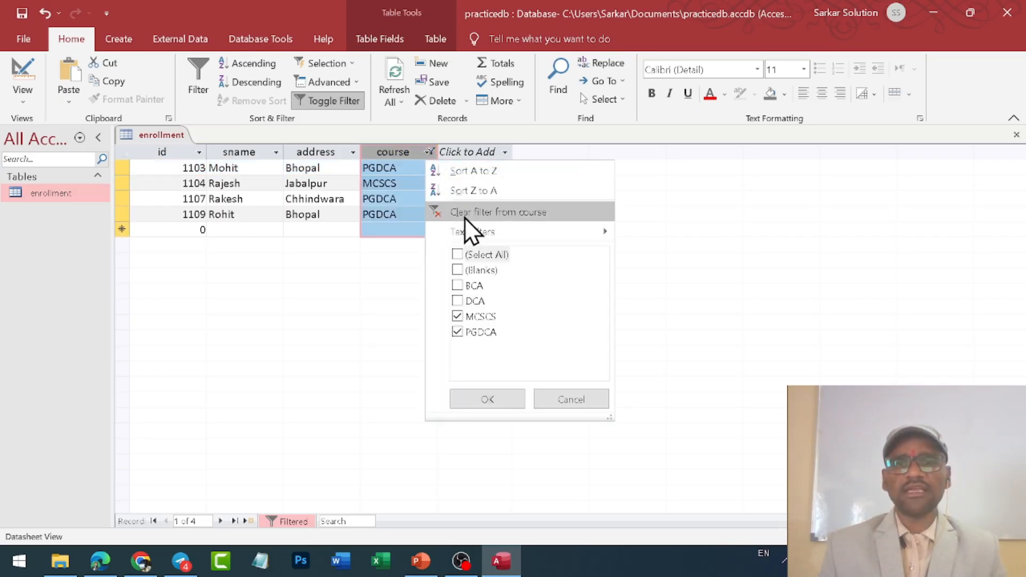
click(496, 212)
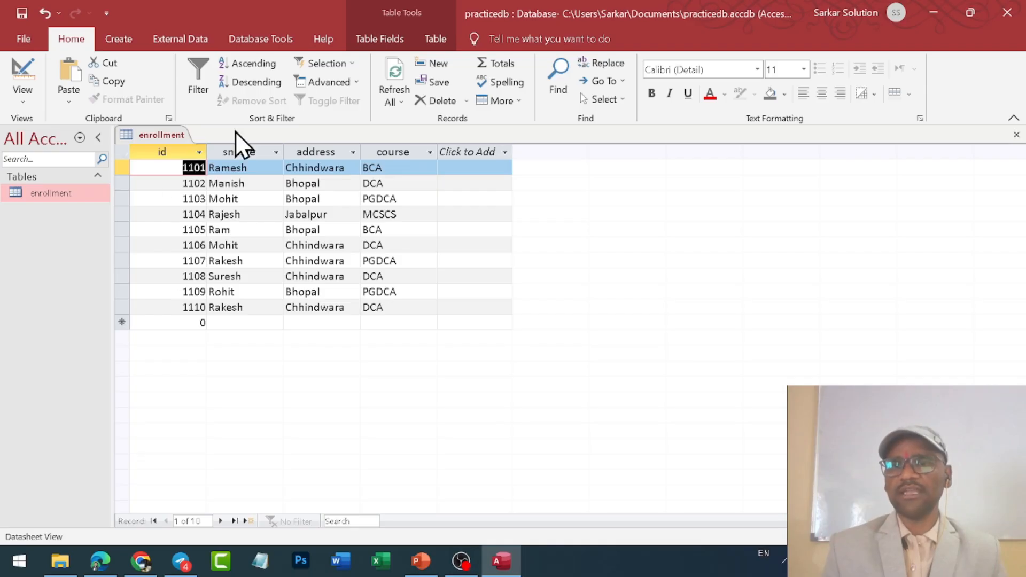
- Try sorting the records by id in descending and ascending order, and remove the sort
click(255, 83)
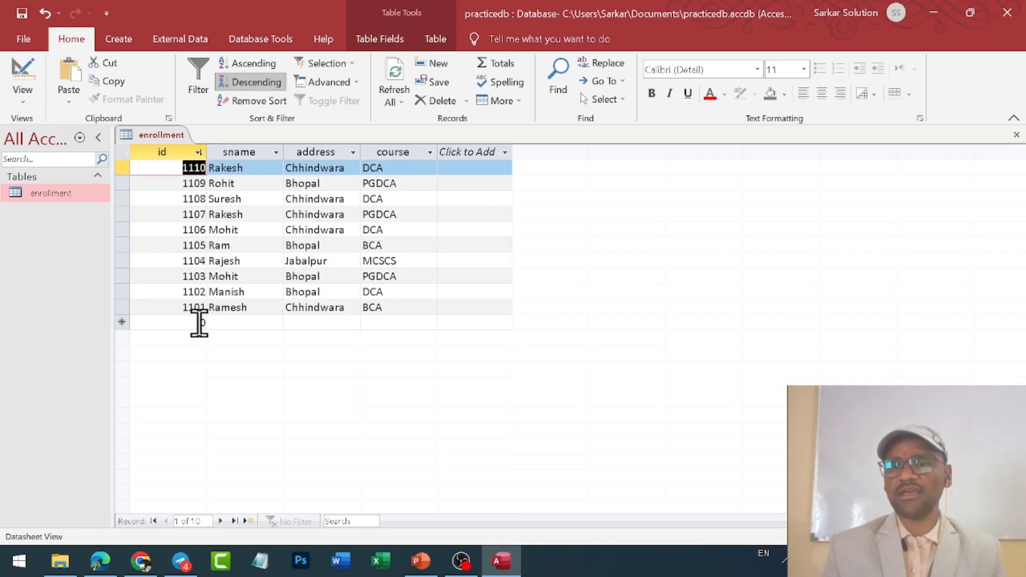
click(252, 63)
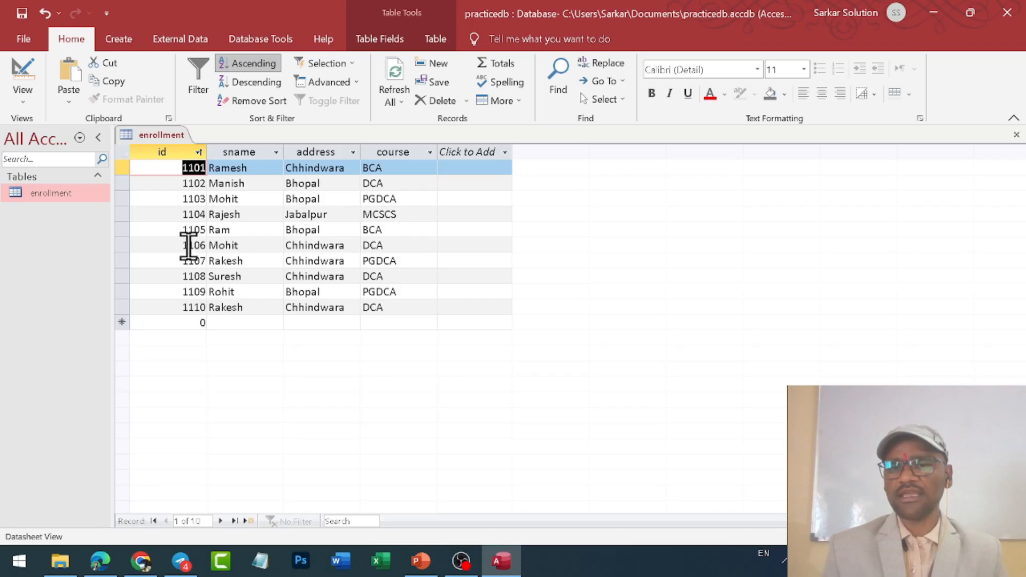
click(254, 104)
- Try sorting the records in ascending order by address and by course, and remove the sort
click(304, 152)
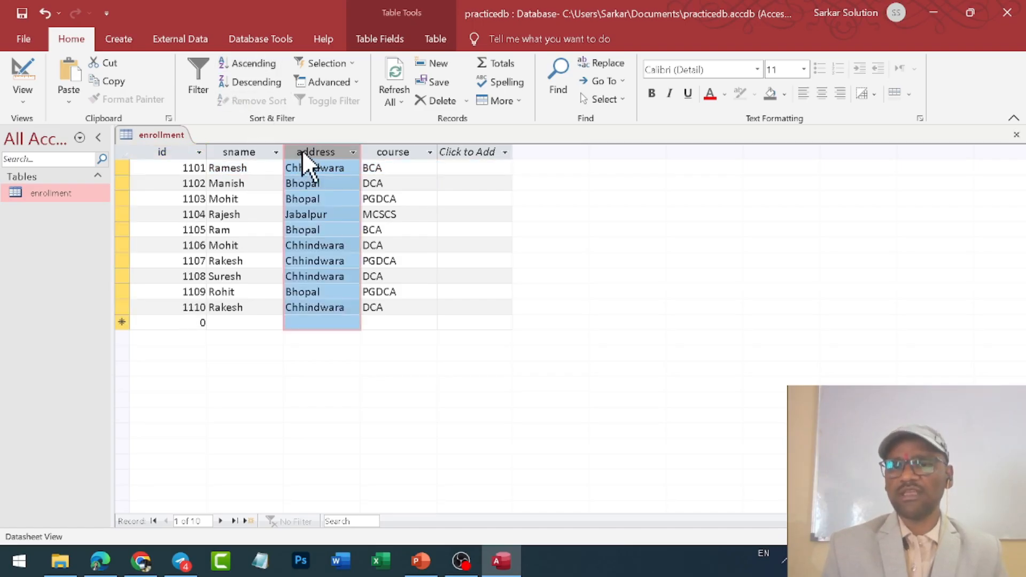
click(248, 62)
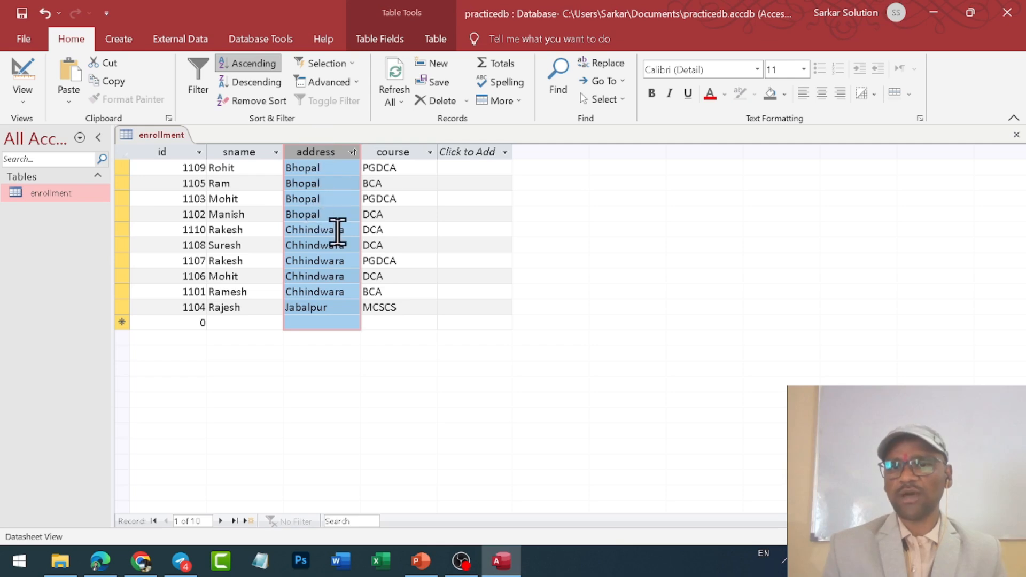
click(374, 151)
click(262, 66)
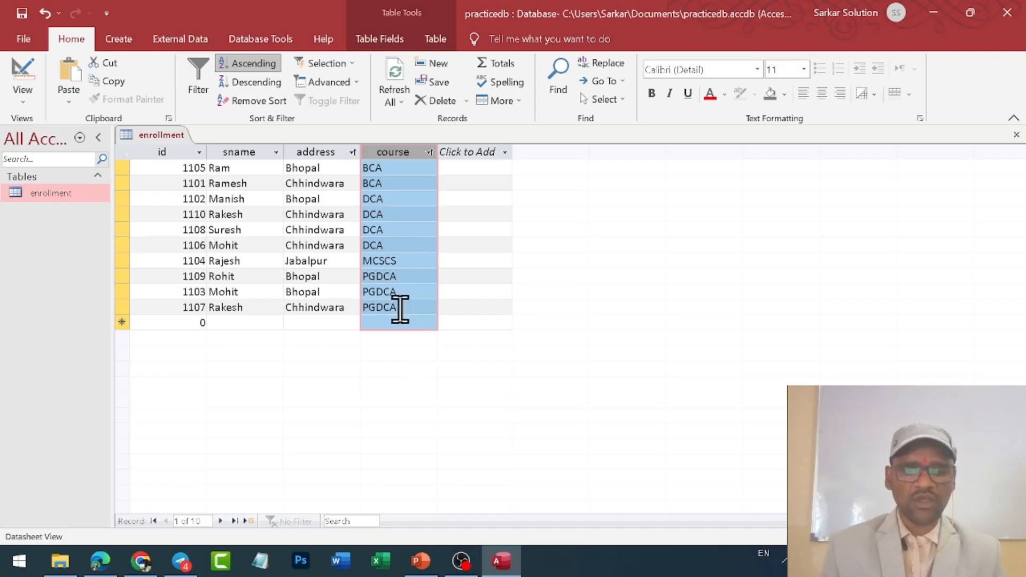
click(338, 152)
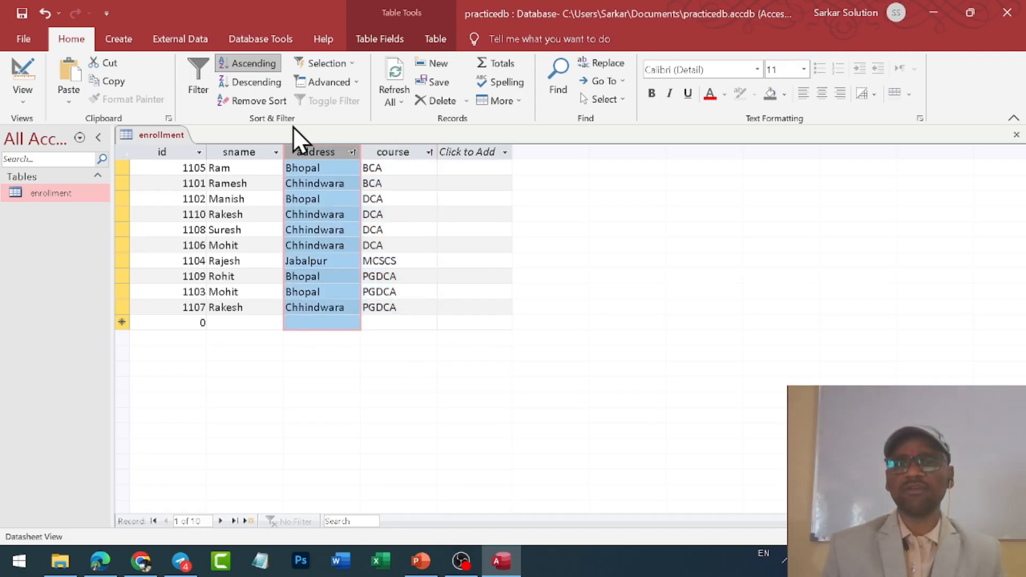
click(249, 101)
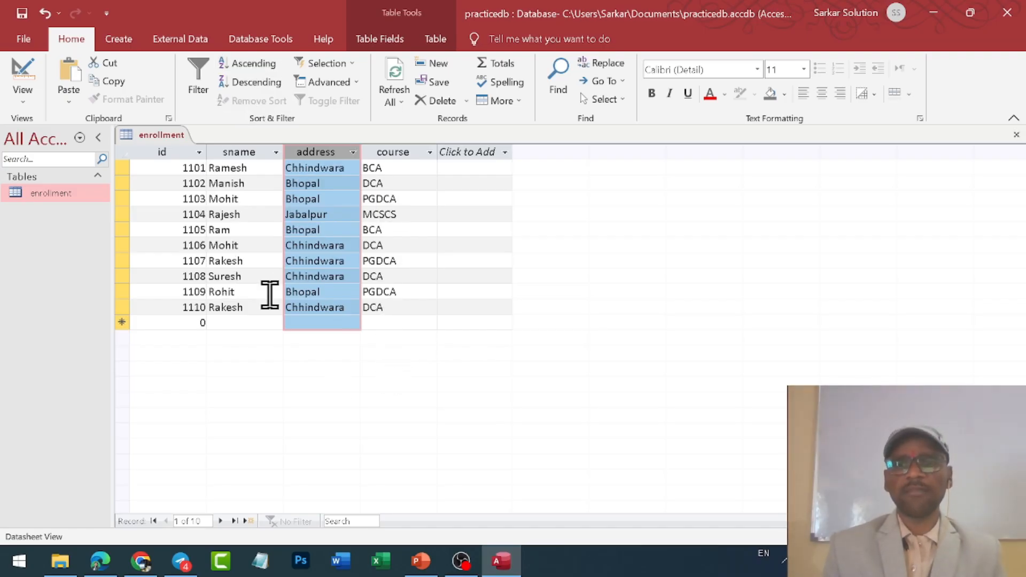
- Open the Advanced Filter/Sort design for the enrollment table and close it without setting criteria
click(350, 81)
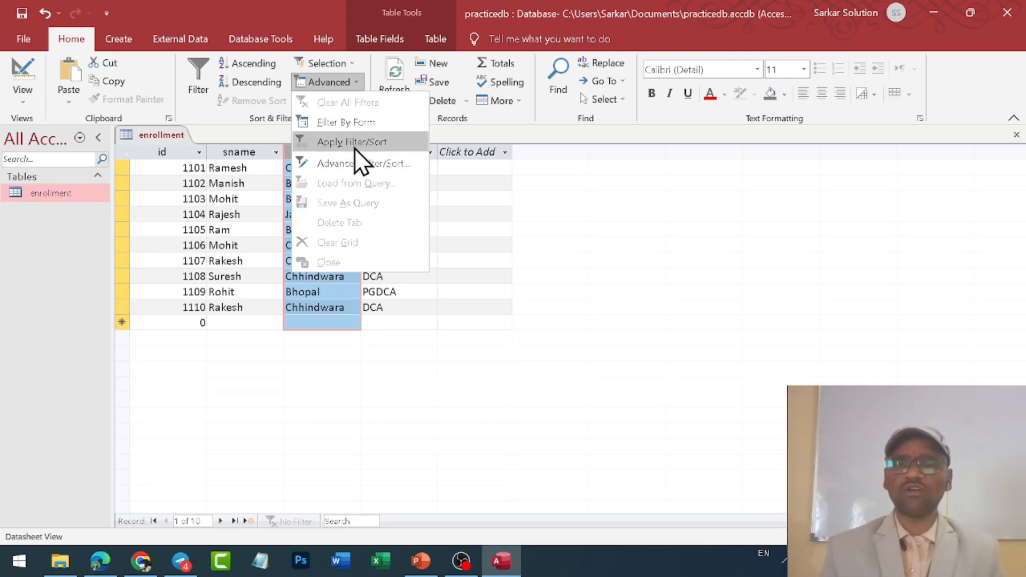
click(356, 168)
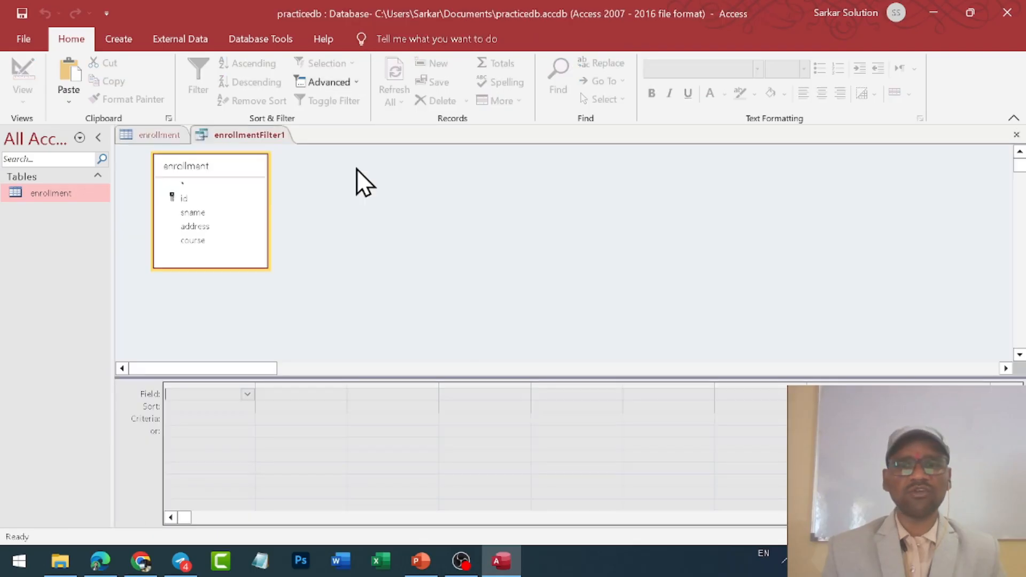
right_click(252, 139)
click(275, 166)
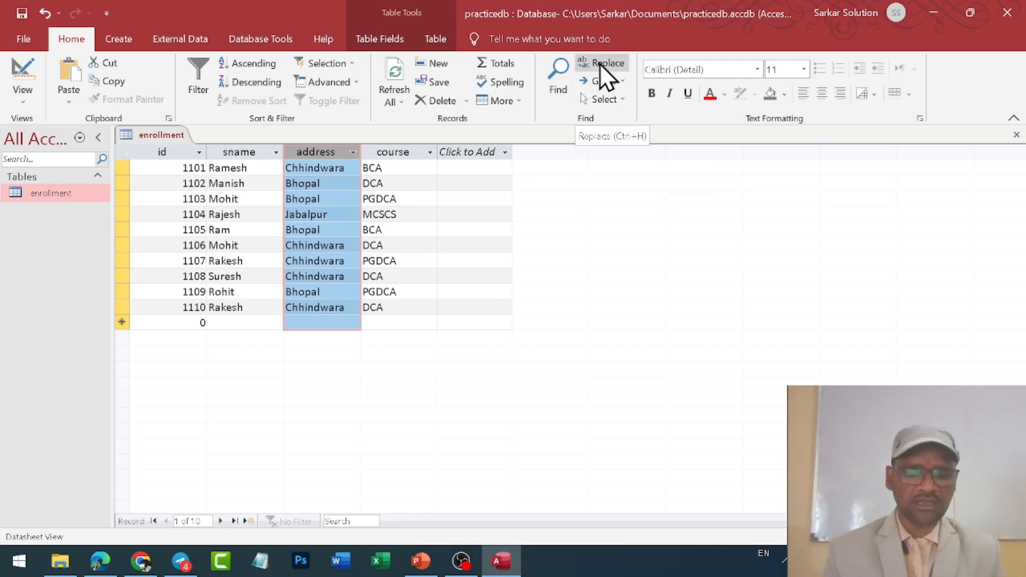
- Find Chhindwara in the current document, matching any part of the field, and step through the matching records
click(557, 85)
drag(547, 265, 561, 122)
click(502, 167)
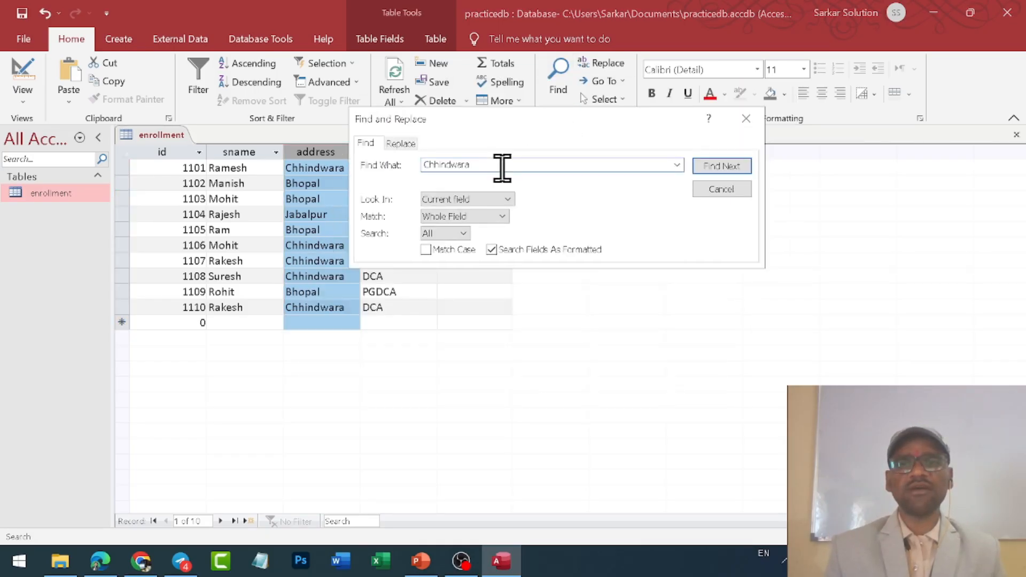
click(493, 199)
click(472, 225)
click(496, 213)
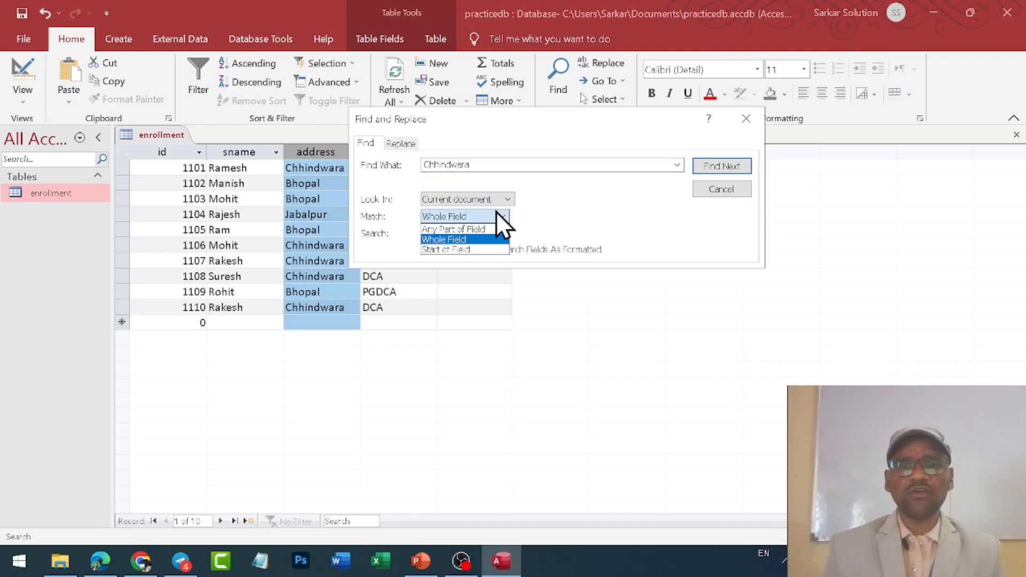
click(473, 230)
click(477, 165)
click(717, 166)
click(717, 167)
click(717, 167)
click(717, 166)
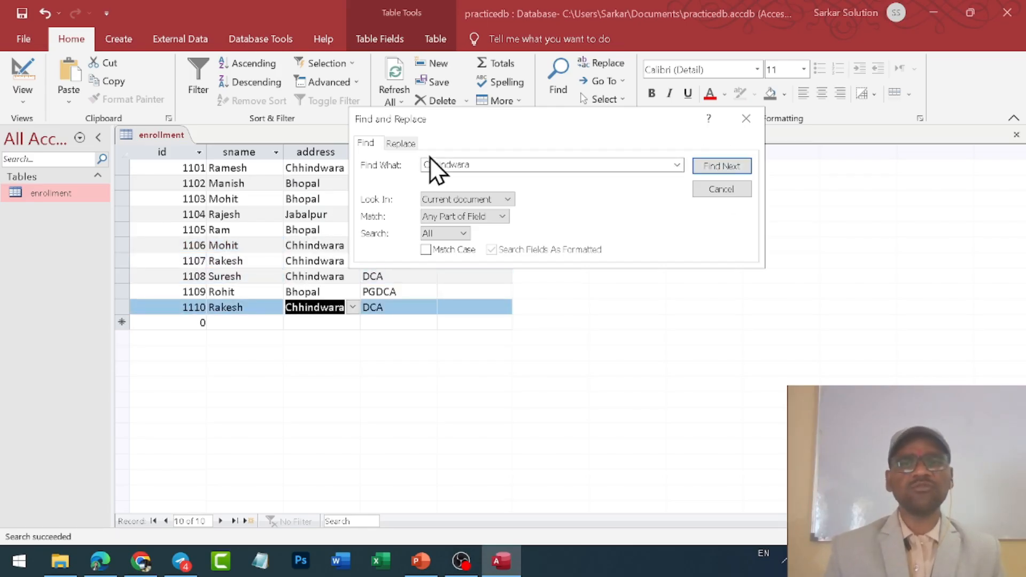
- Examine the replace options for Chhindwara and cancel without replacing anything
click(402, 143)
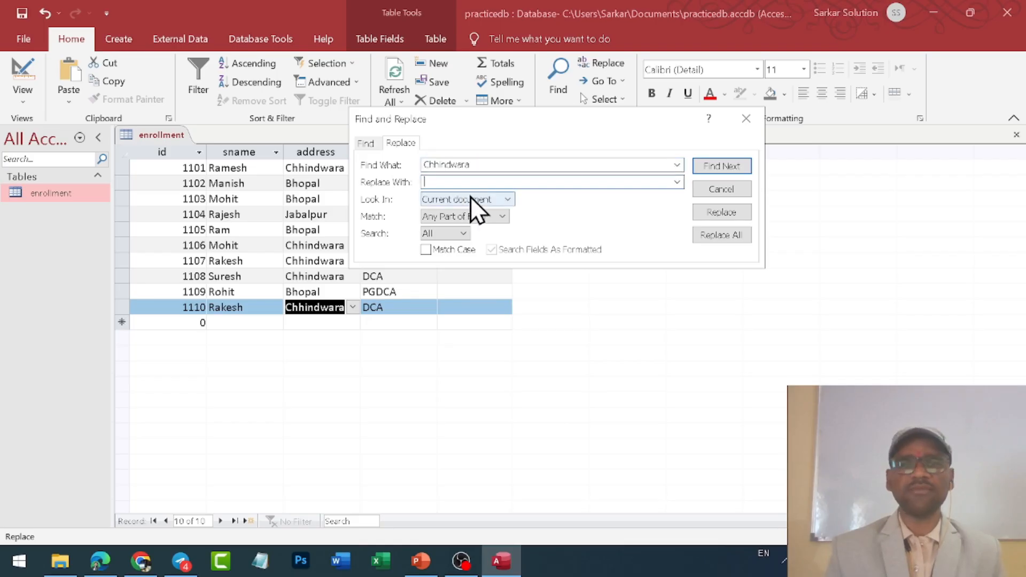
click(475, 183)
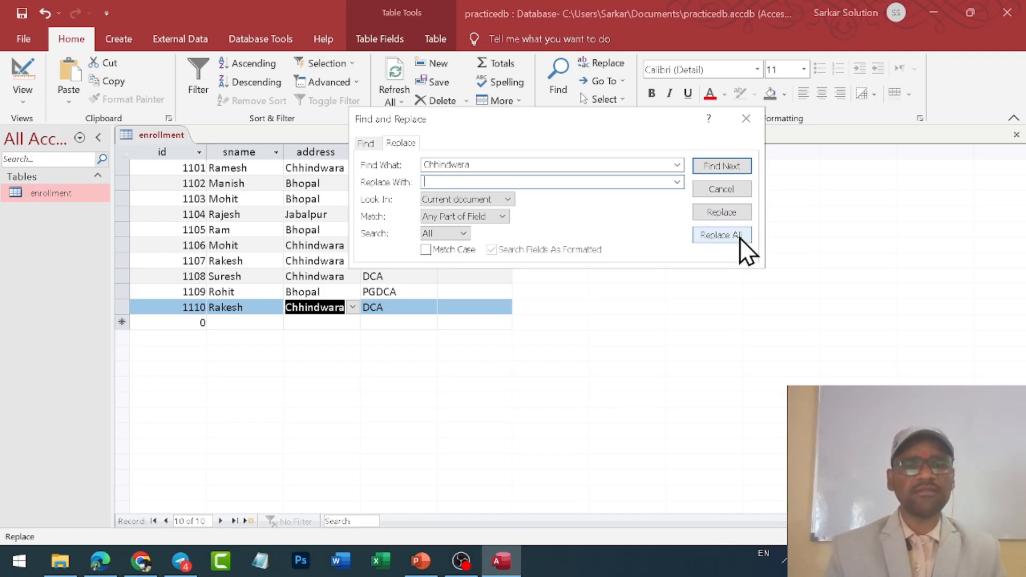
click(728, 191)
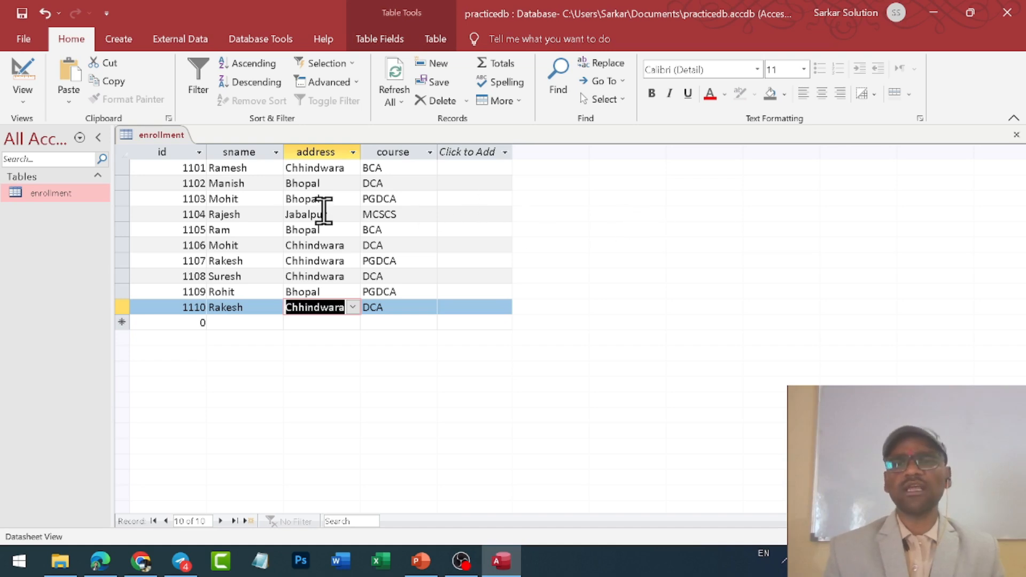
- Insert a new field before the sname column, and delete that inserted field again
right_click(250, 150)
click(235, 149)
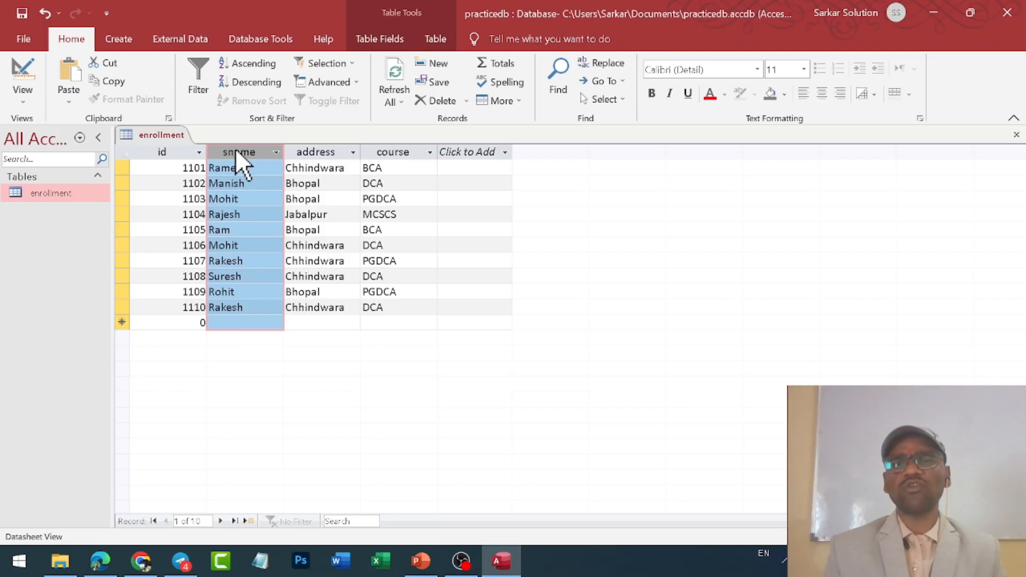
right_click(235, 150)
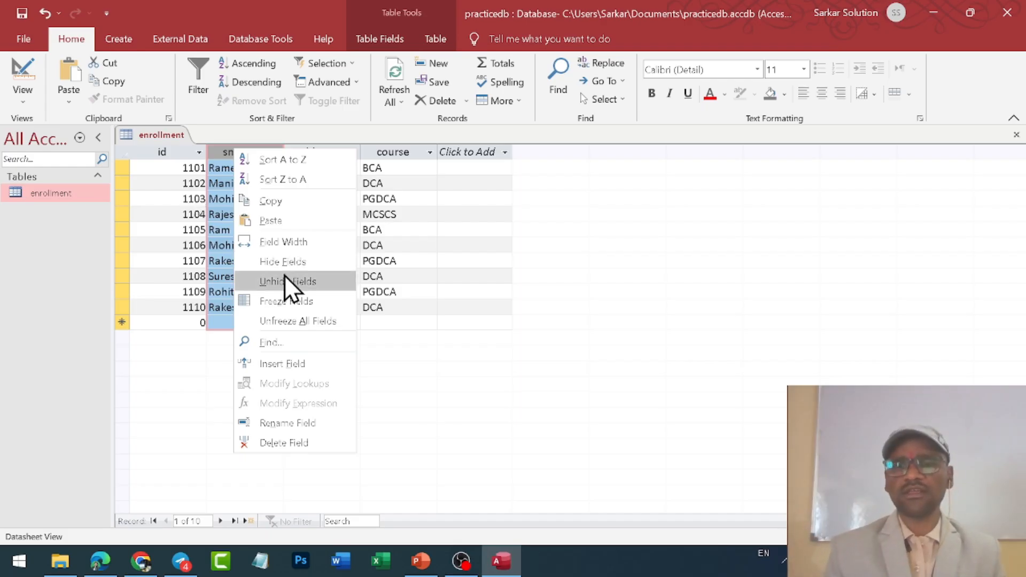
click(293, 365)
click(249, 156)
right_click(249, 156)
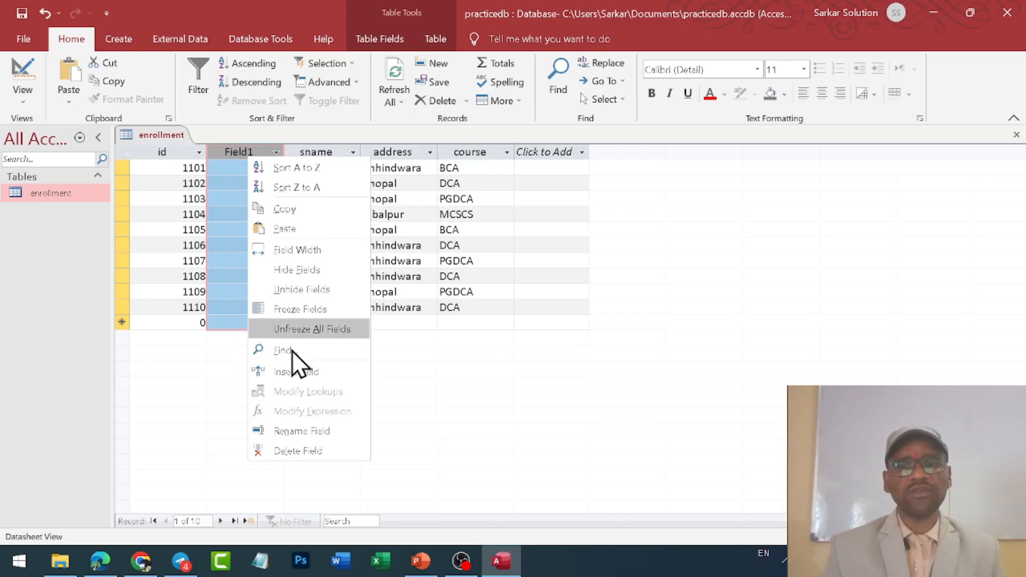
click(306, 453)
click(487, 332)
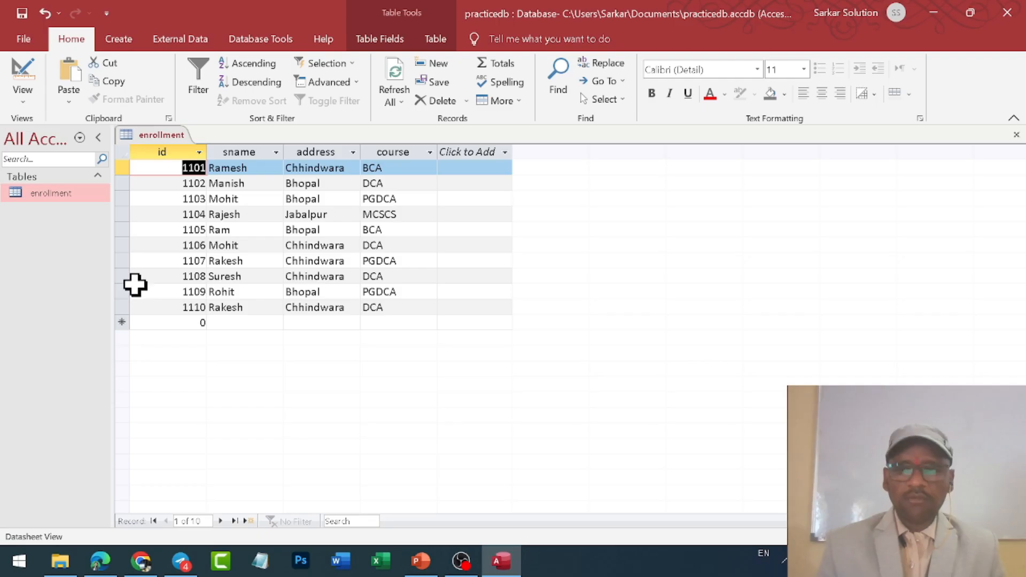
click(123, 229)
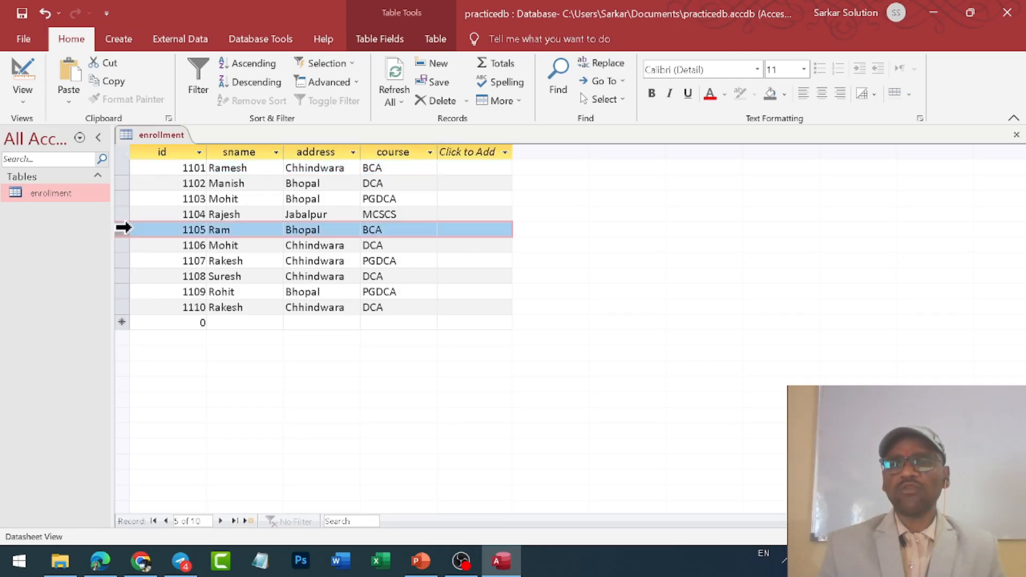
right_click(123, 229)
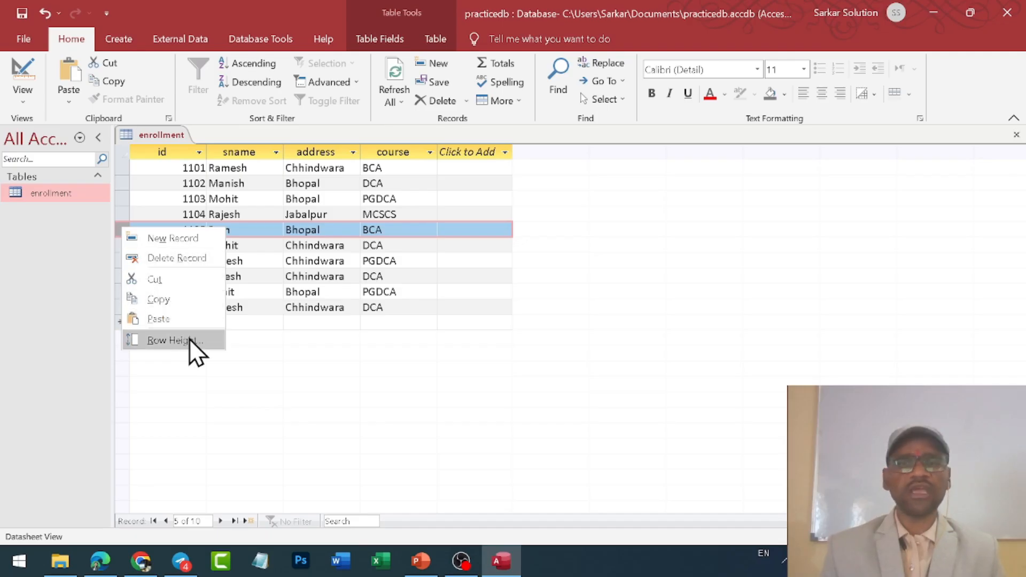
click(408, 360)
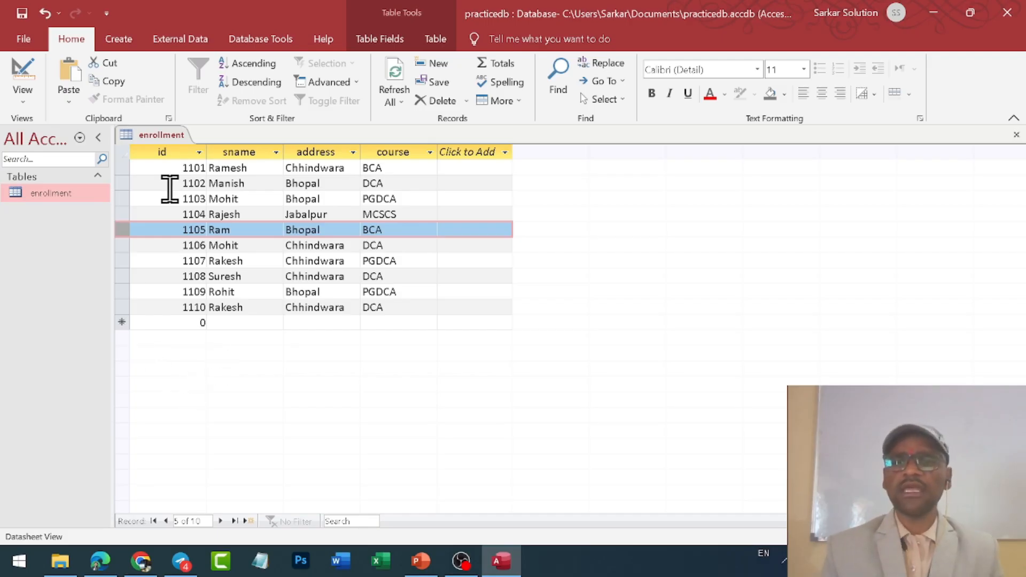
- Save the enrollment table and close it
right_click(160, 133)
click(188, 144)
right_click(158, 135)
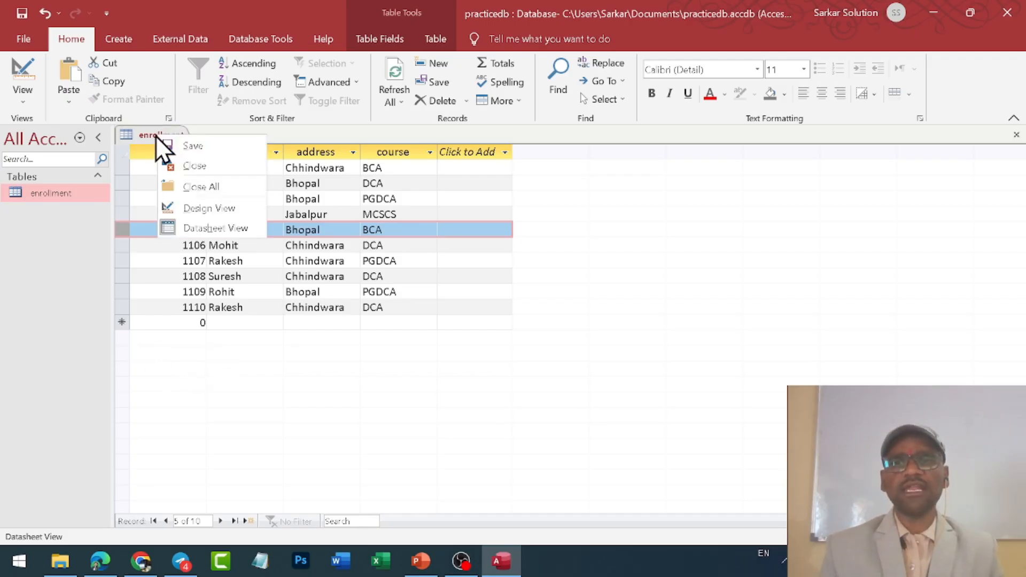
click(194, 165)
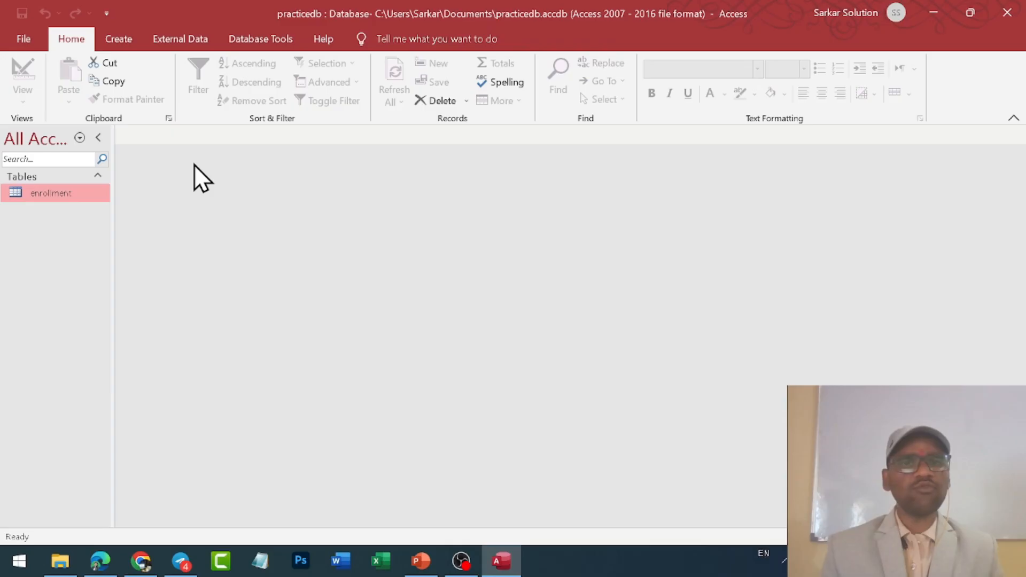
- Create a new table in Design View and add a first field named rid with the Number data type
click(119, 39)
click(120, 92)
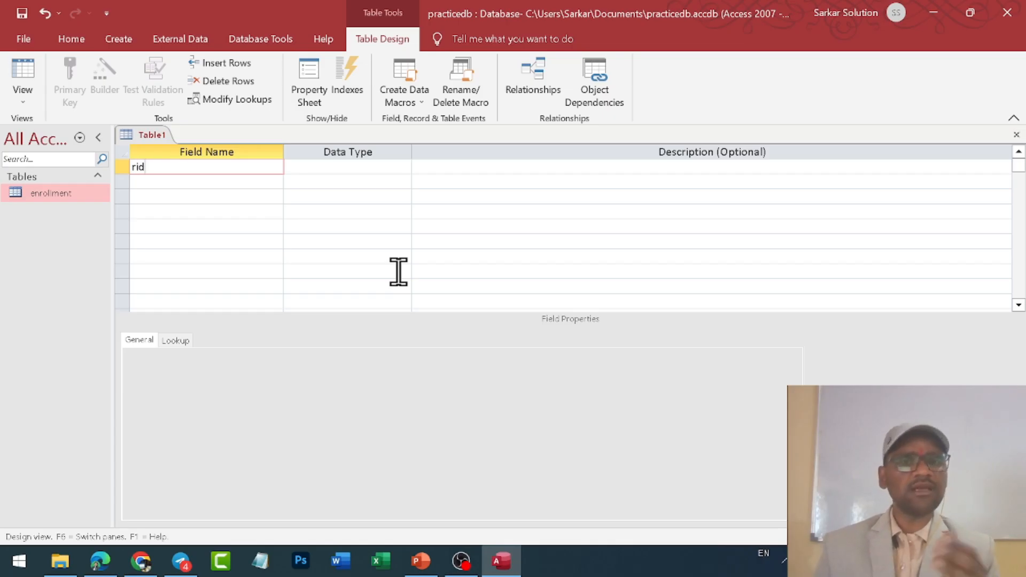
key(Tab)
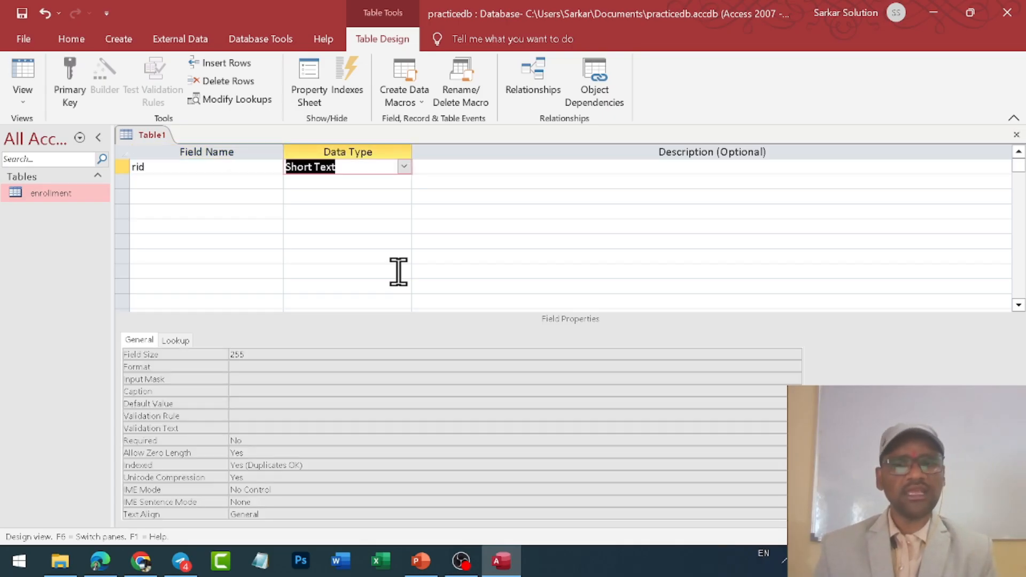
text(n)
key(Tab)
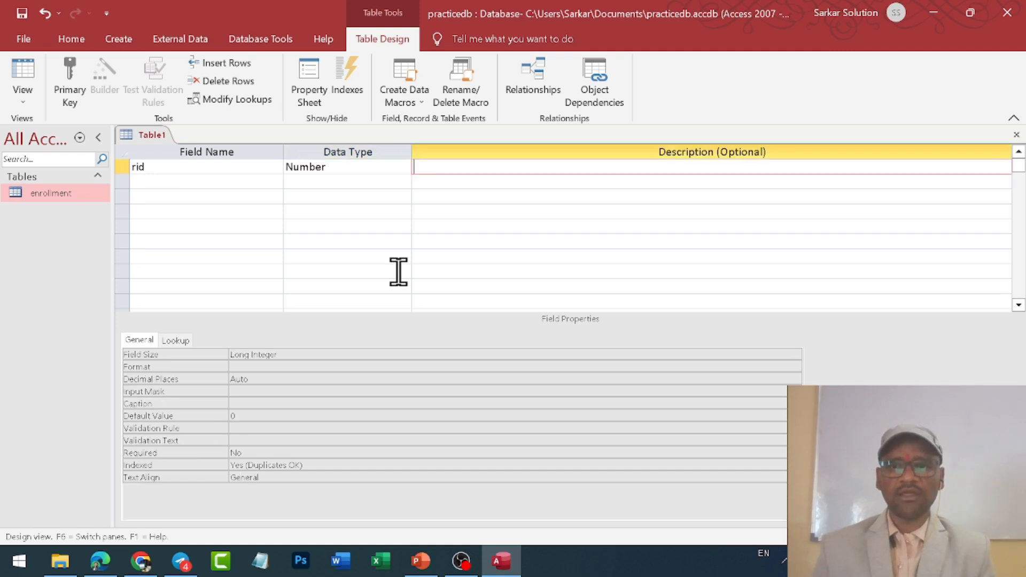
key(Tab)
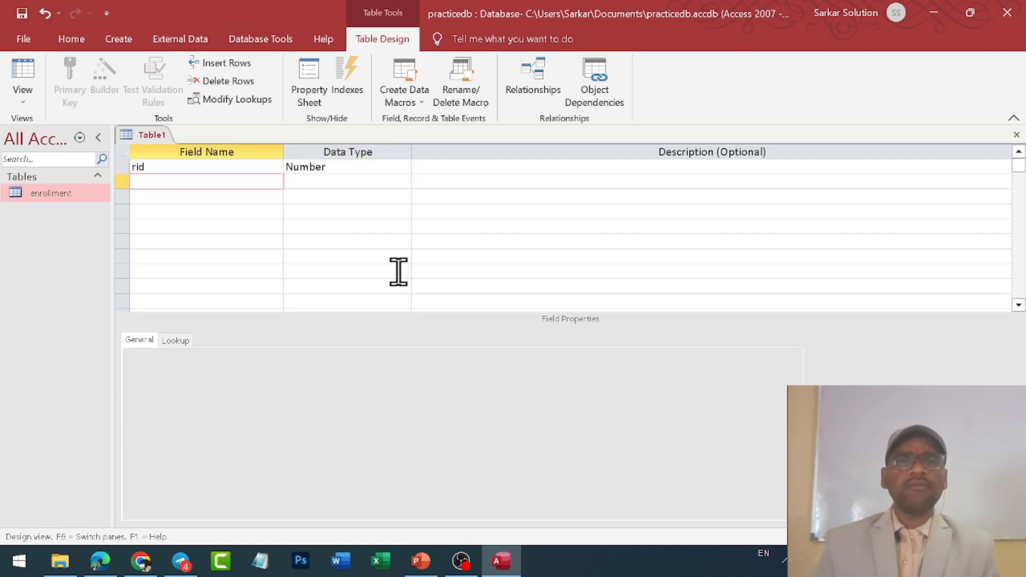
- Check the fields of the enrollment table, and add an id field with the Number data type to the new table
double_click(37, 199)
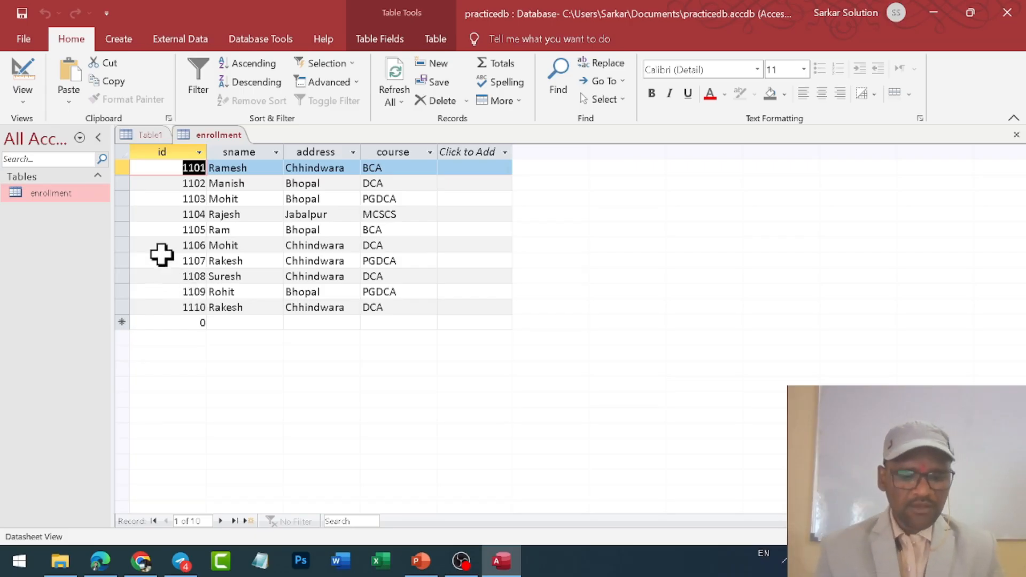
click(145, 133)
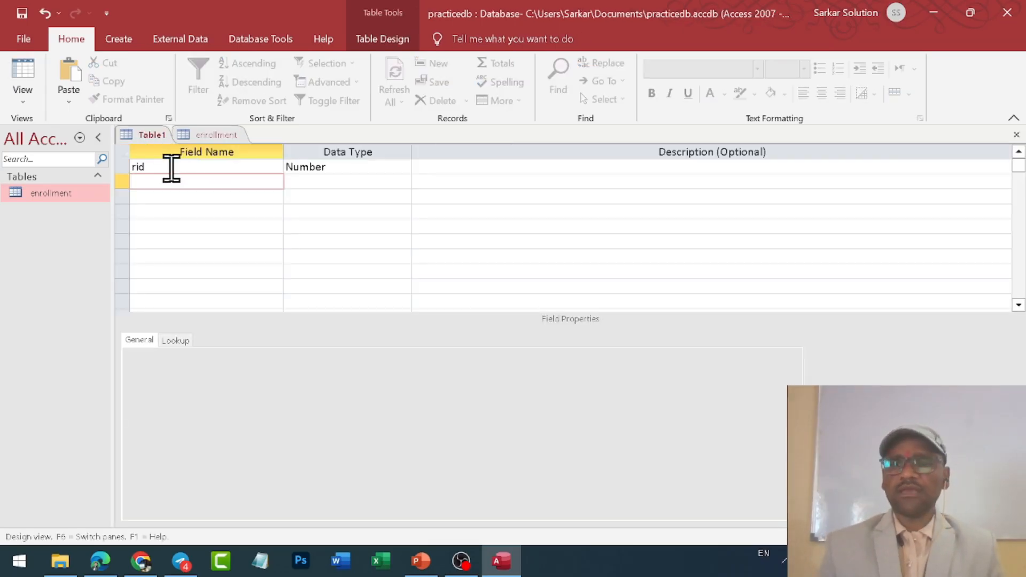
text(id)
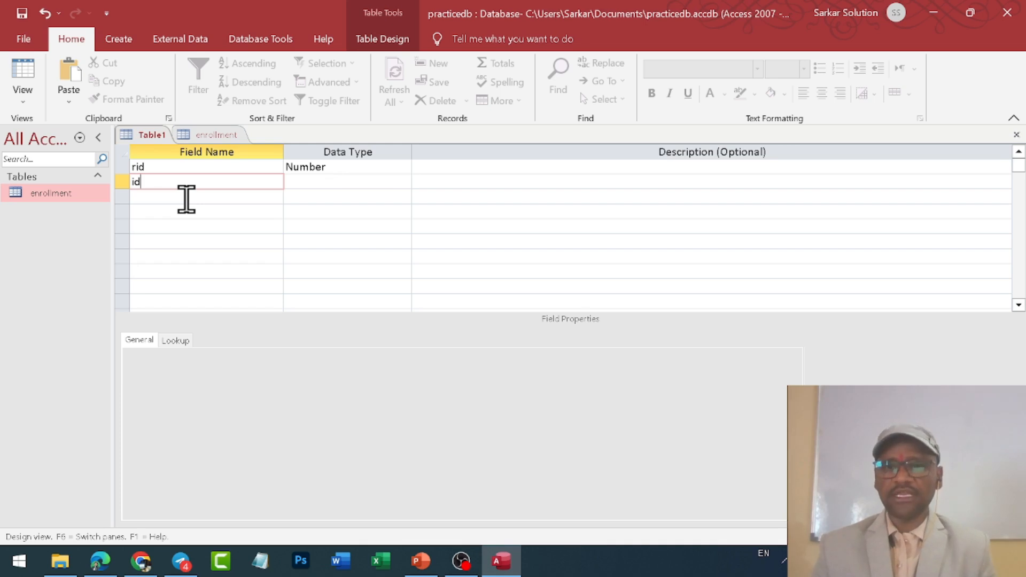
key(Tab)
text(n)
key(Tab)
key(Tab)
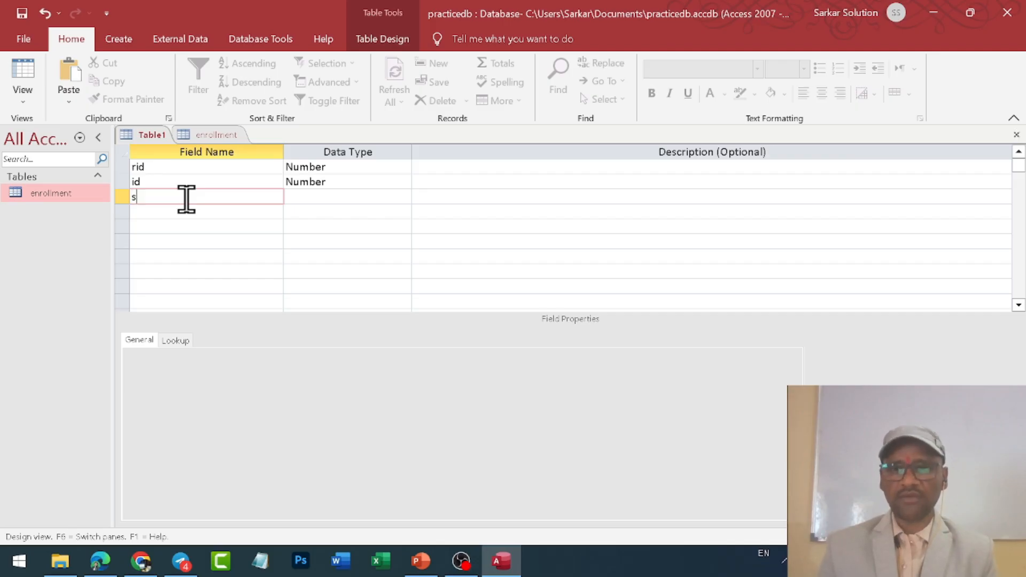
- Add a third field named fees with the Number data type to the new table
key(BackSpace)
key(BackSpace)
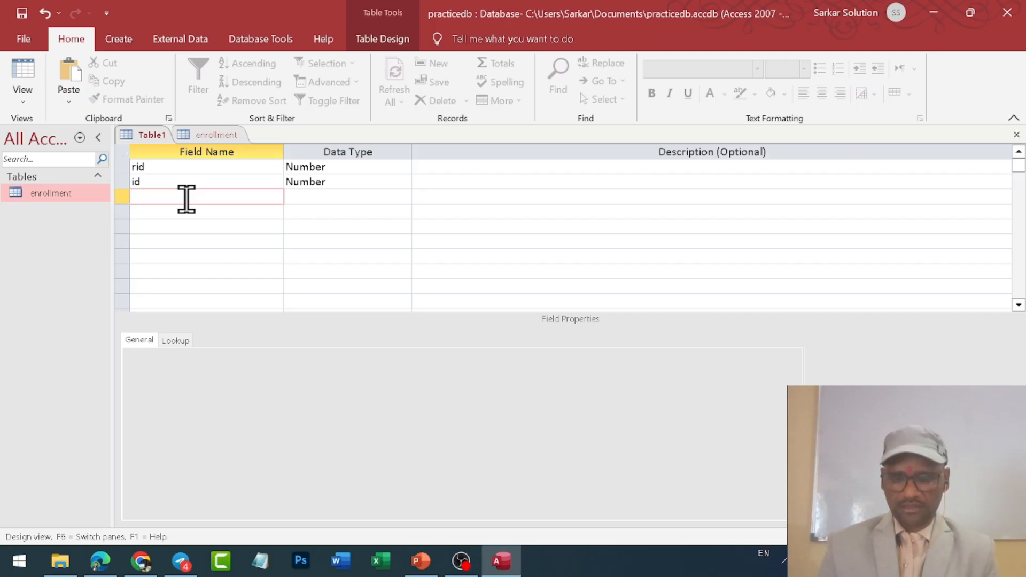
text(feess)
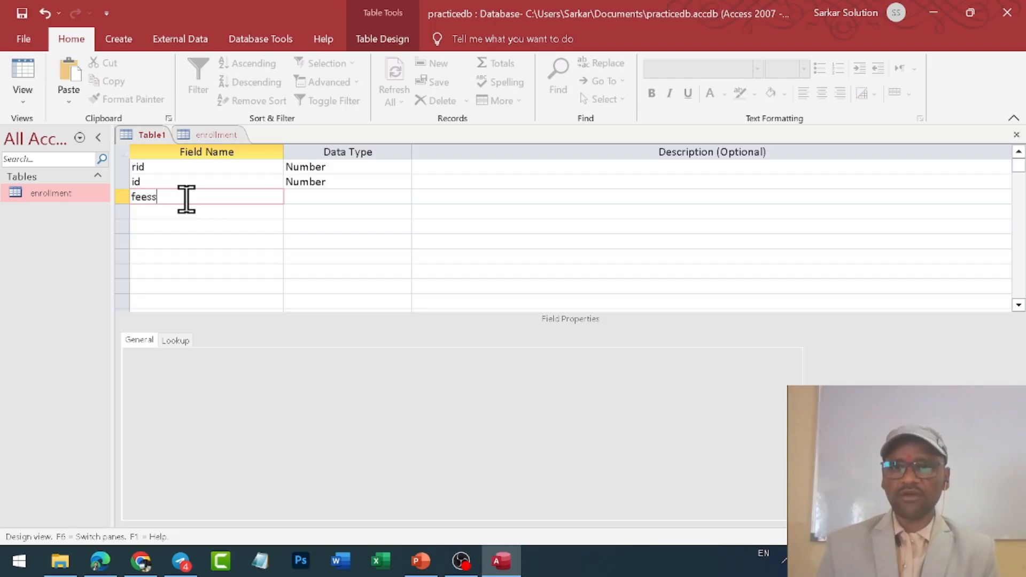
key(Tab)
key(shift+Tab)
key(Tab)
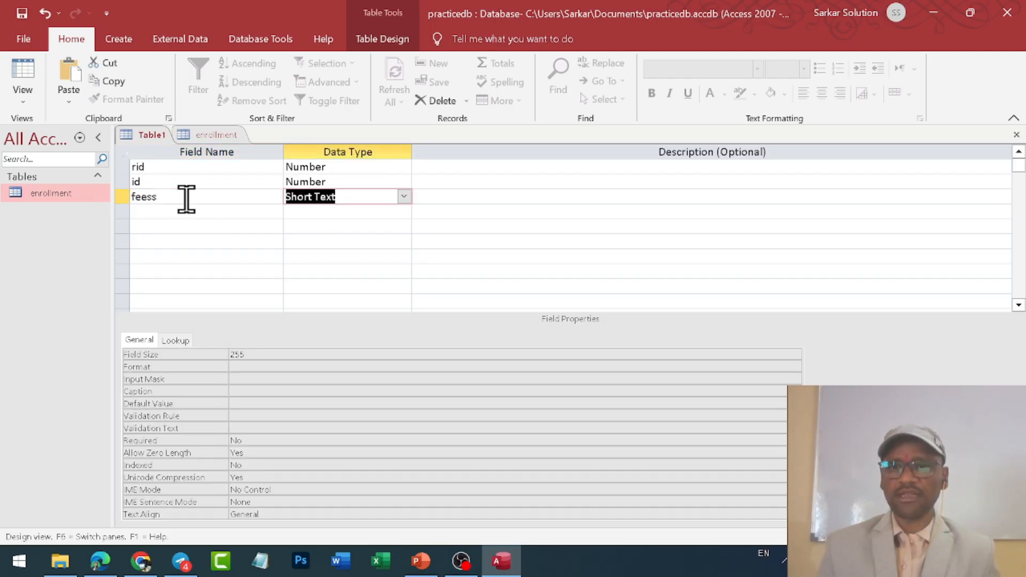
click(187, 198)
text(s)
key(Tab)
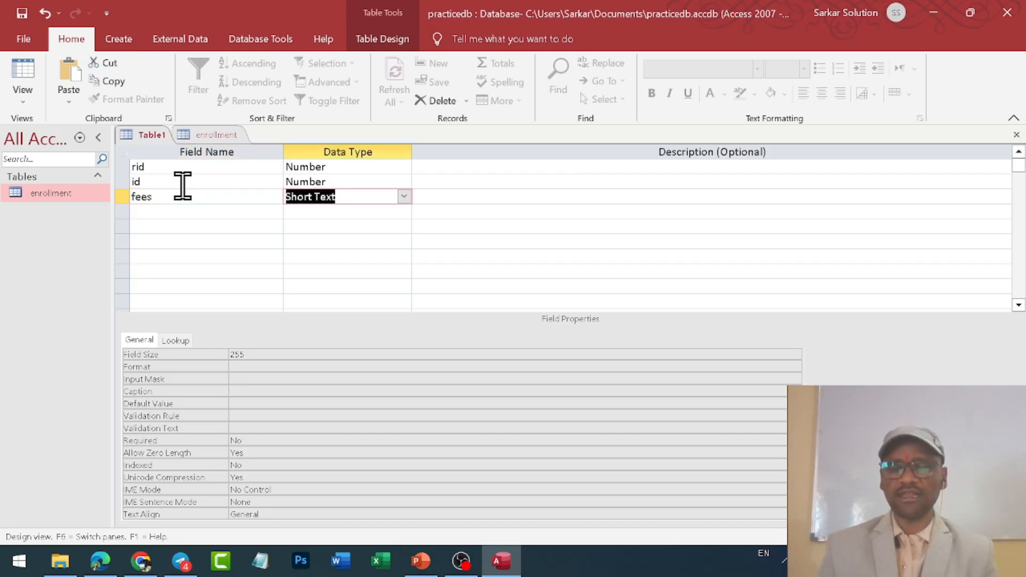
text(number)
key(Tab)
key(Tab)
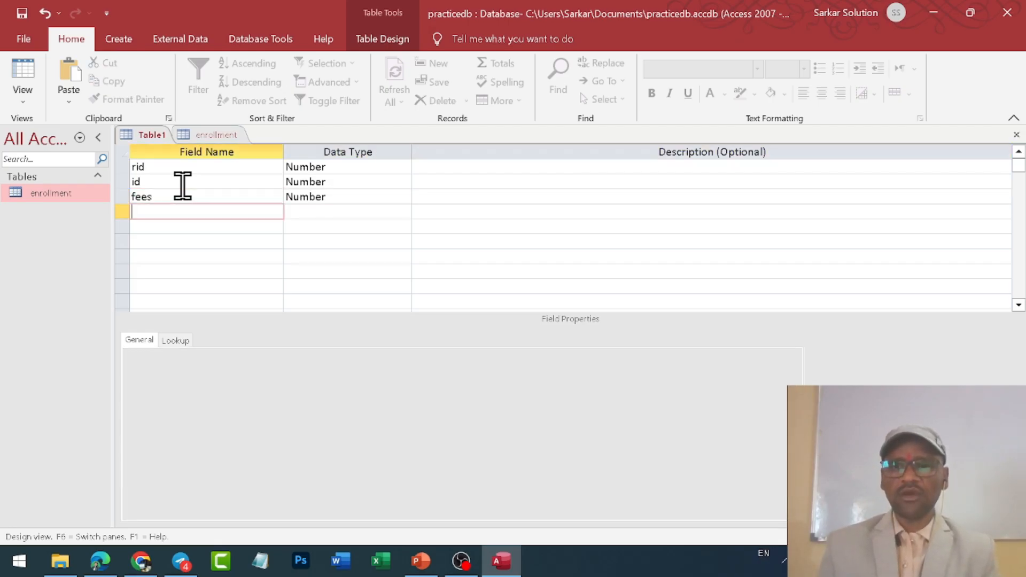
- Add a fourth field named paydate with the Date/Time data type
text(payt)
text(date)
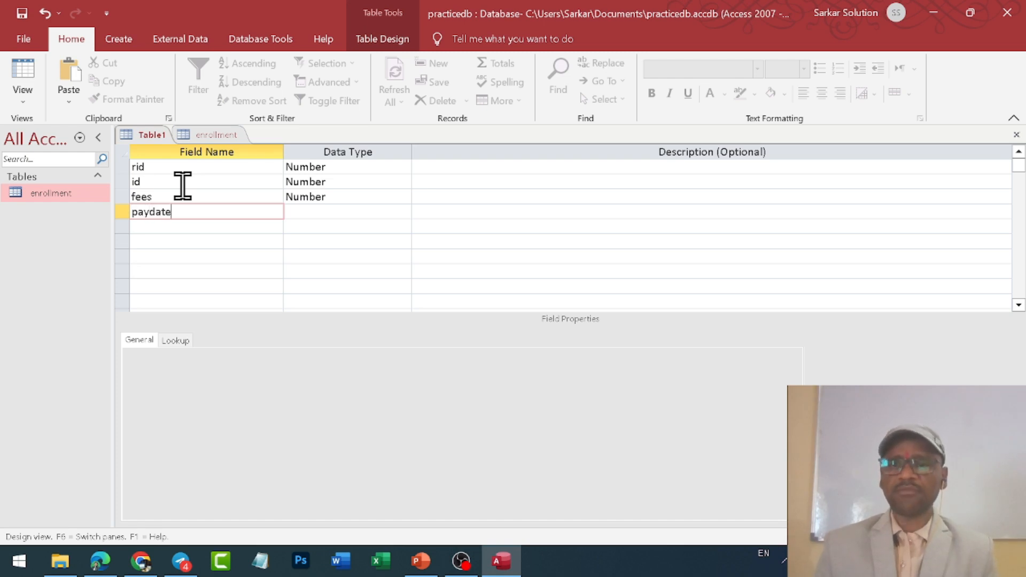
key(Tab)
click(404, 211)
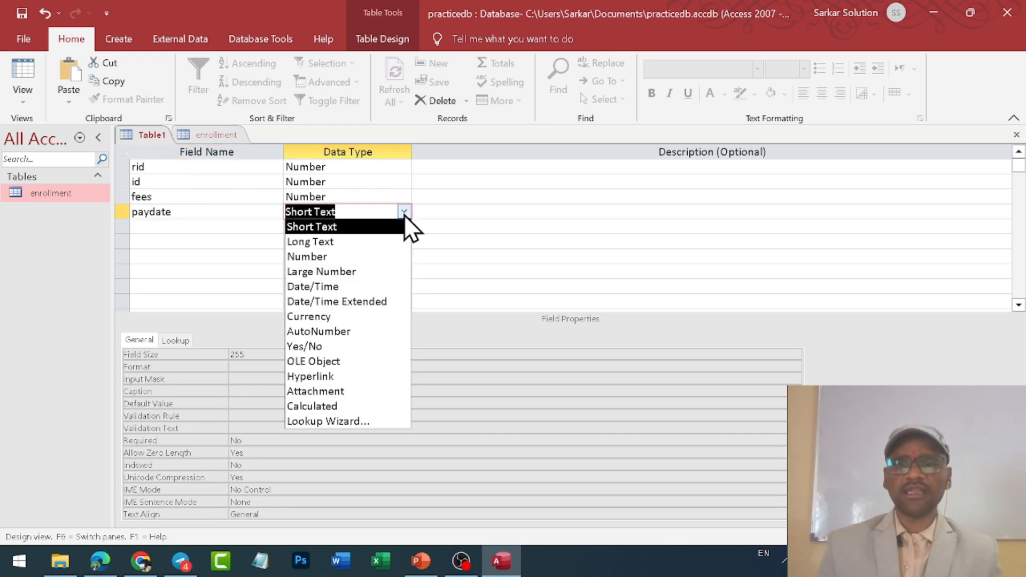
click(325, 286)
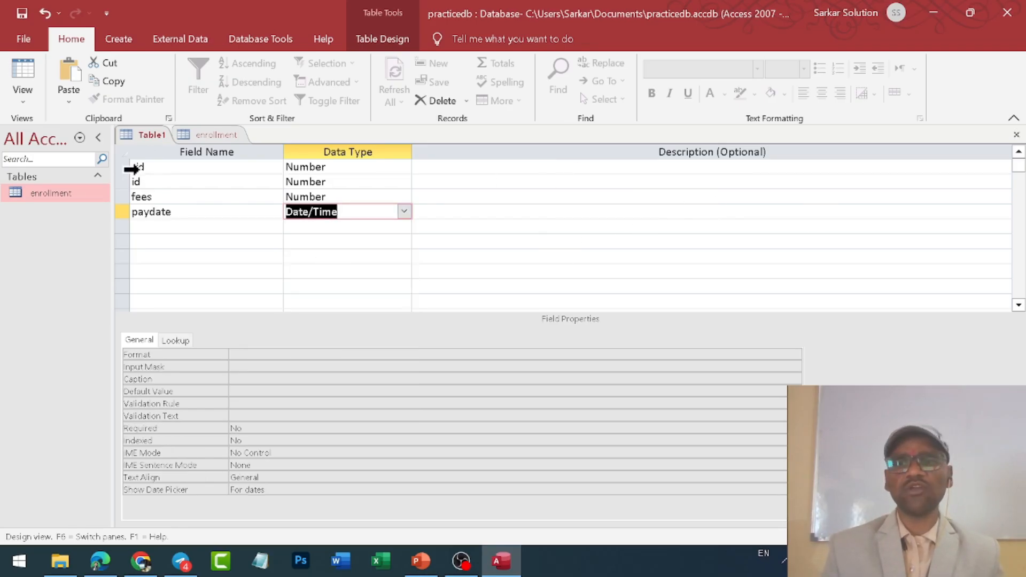
- Make rid the primary key and save the new table as fees
right_click(117, 168)
click(132, 177)
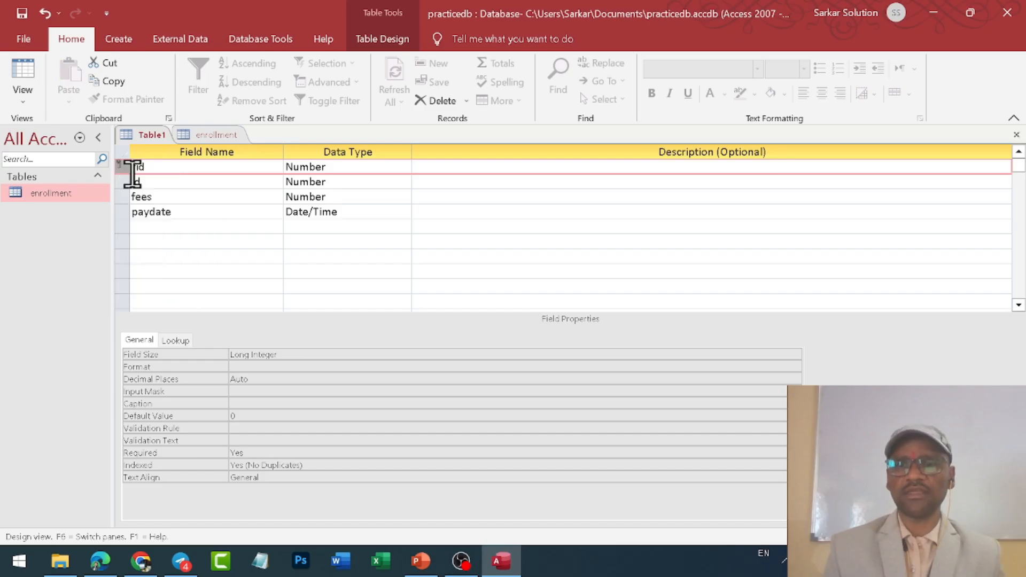
right_click(155, 134)
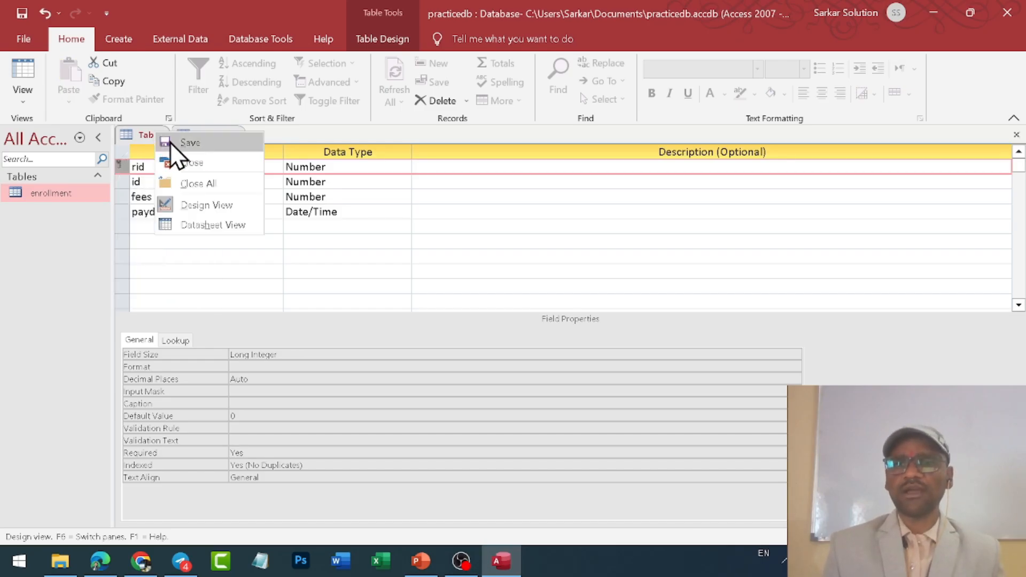
click(170, 142)
text(fe)
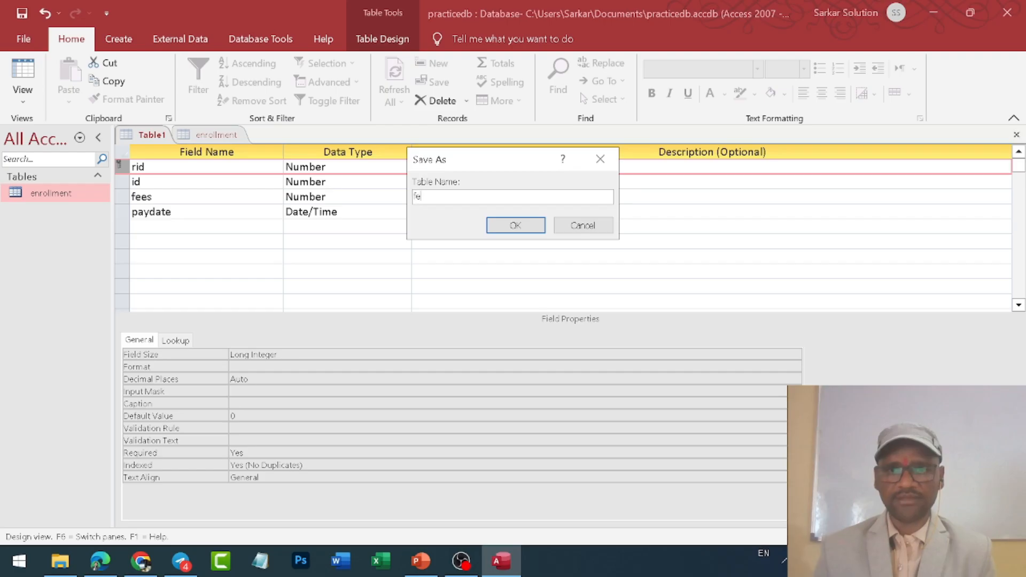
key(Return)
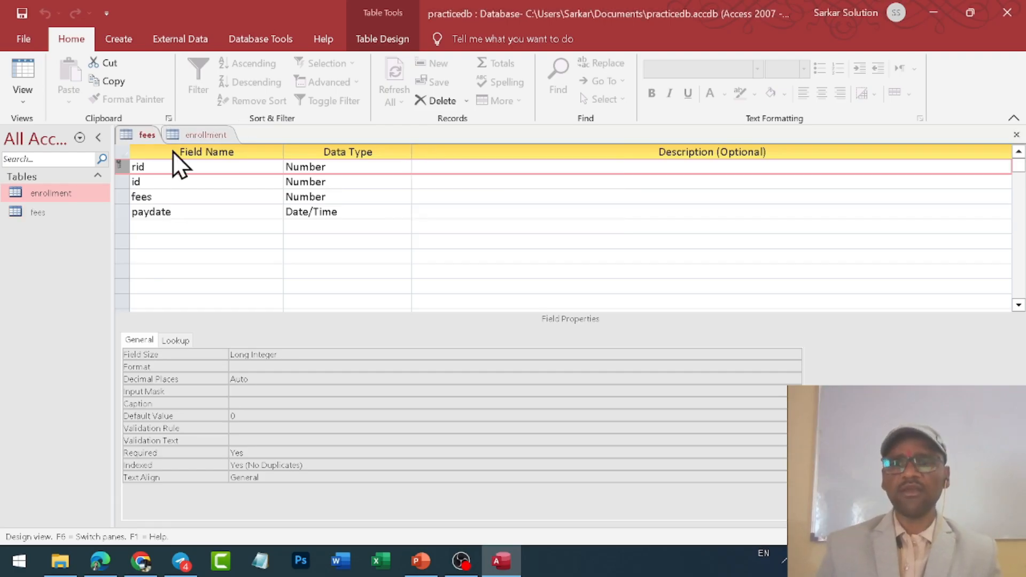
- Compare the id field in the fees design with the id column of the enrollment table
right_click(186, 131)
click(148, 135)
click(177, 136)
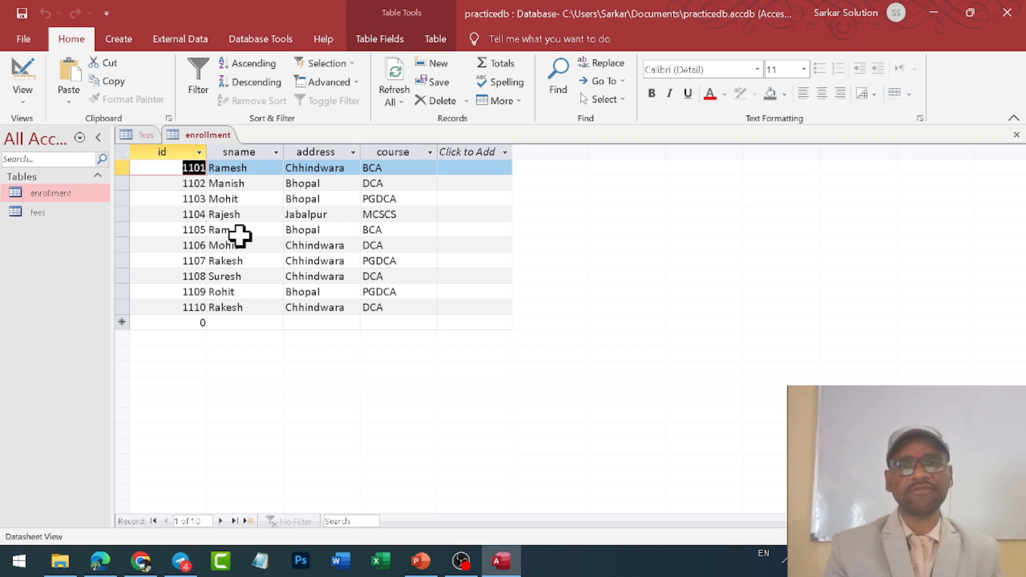
click(146, 135)
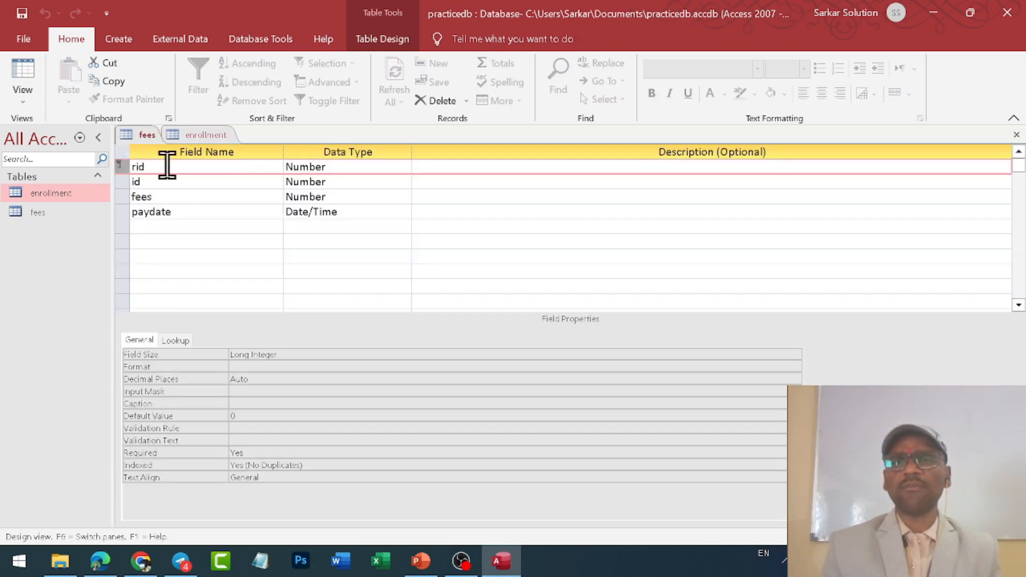
click(196, 180)
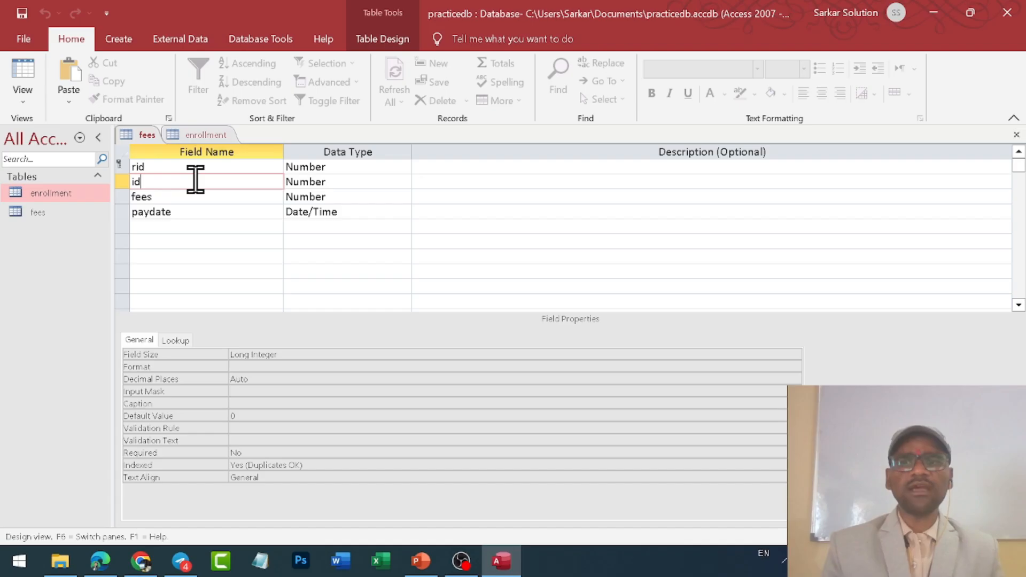
click(196, 135)
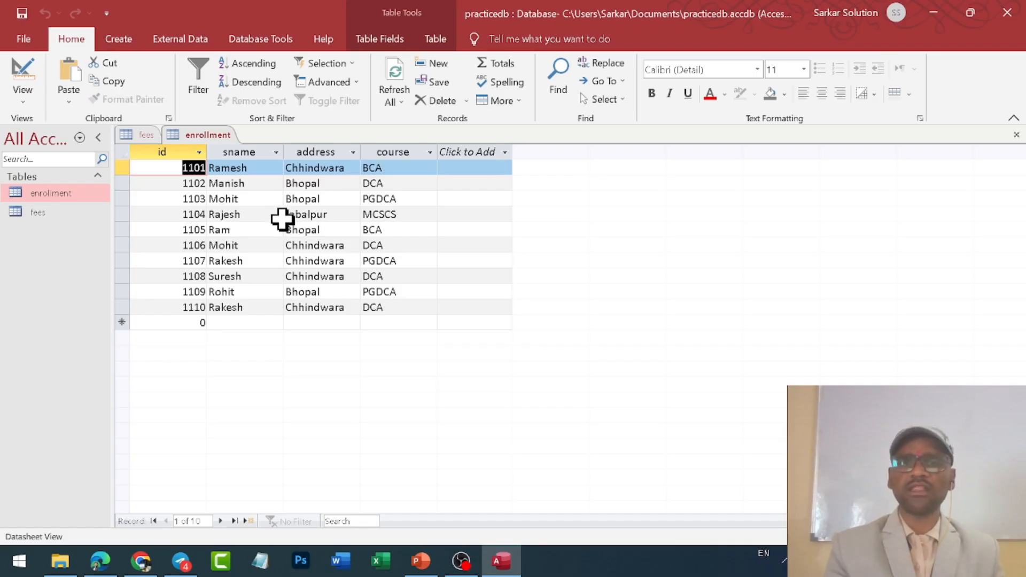
- Close the enrollment table and the fees table
right_click(209, 137)
click(240, 161)
right_click(149, 135)
click(174, 158)
- Open the fees table in Datasheet View, check its id column, and close the table again
double_click(21, 212)
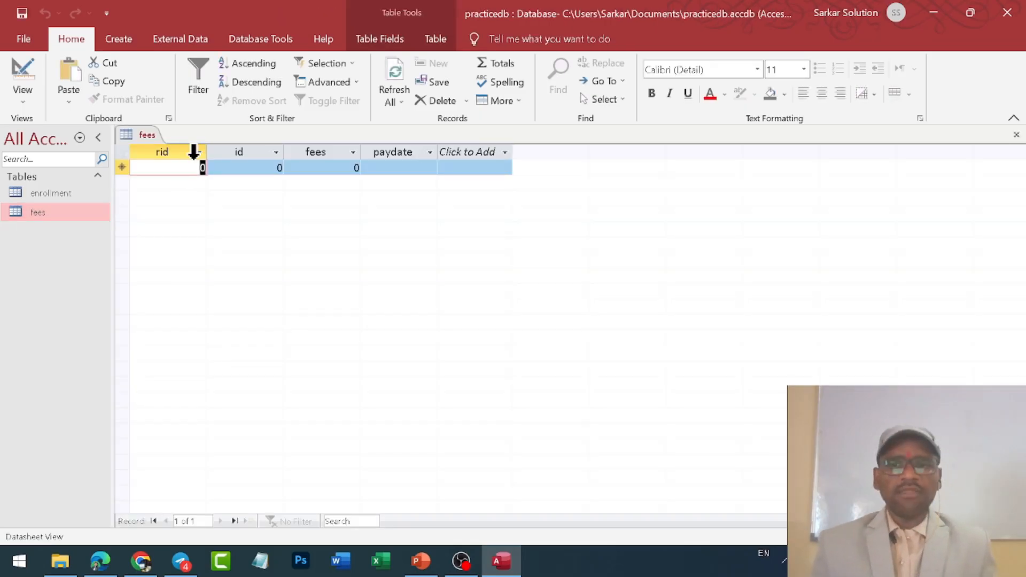
click(251, 166)
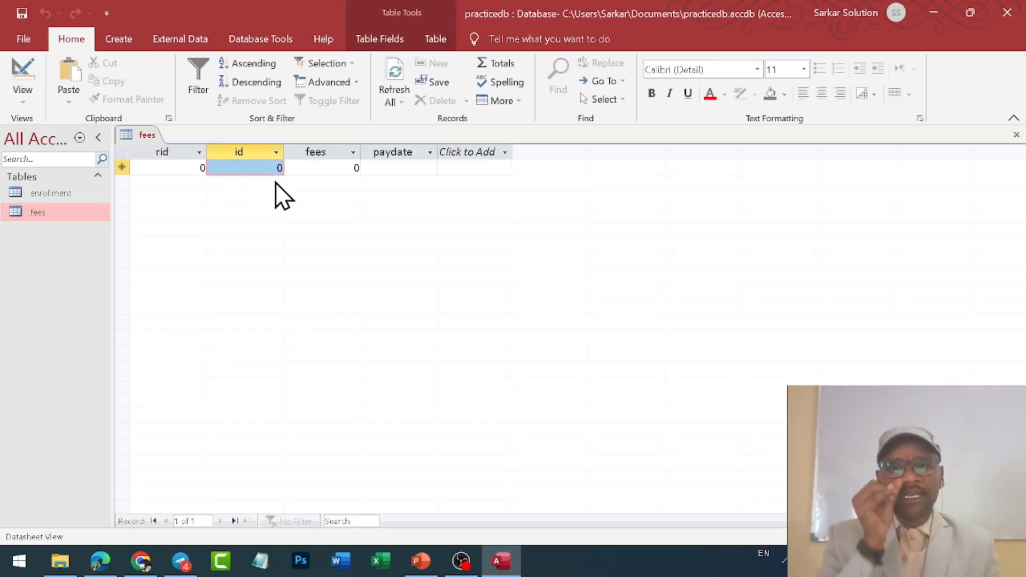
click(260, 168)
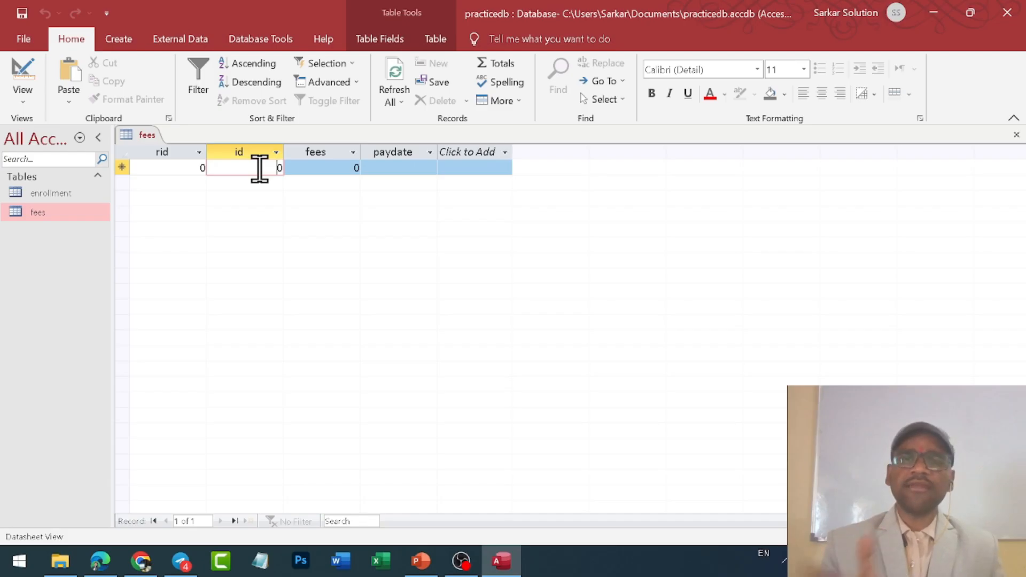
right_click(152, 139)
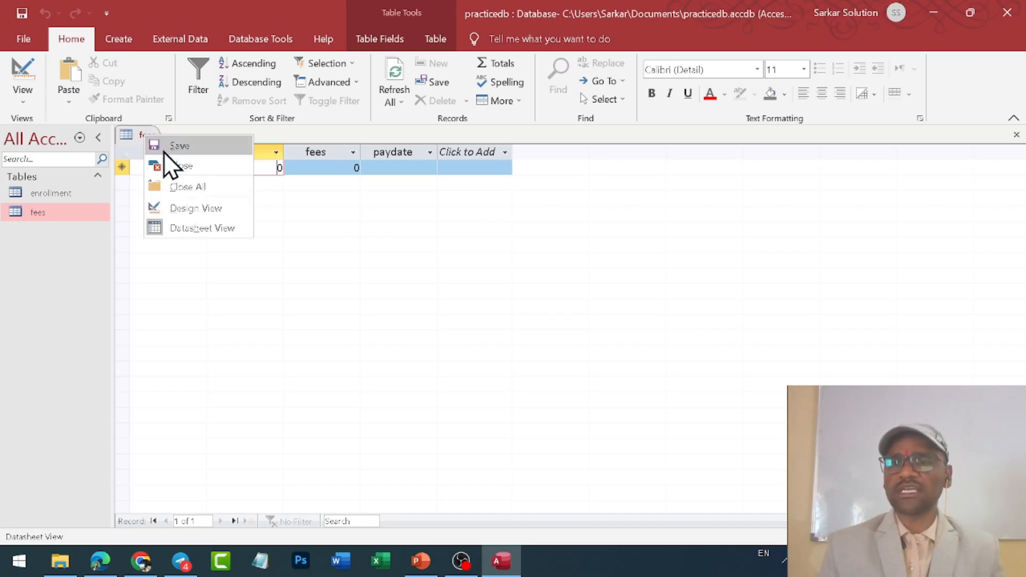
click(175, 164)
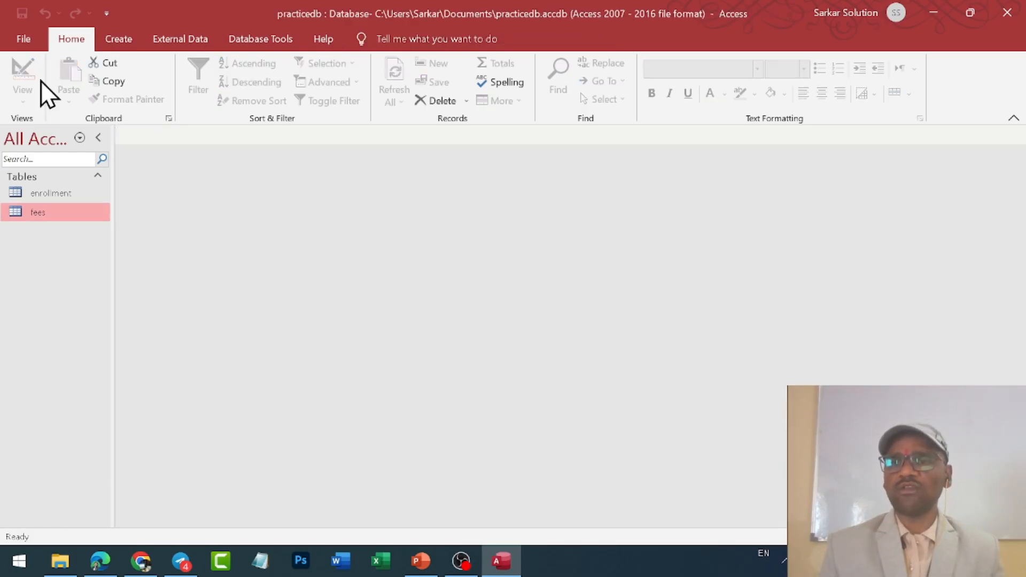
- Open the fees table in Design View and start the Lookup Wizard for its id field
double_click(44, 214)
click(23, 102)
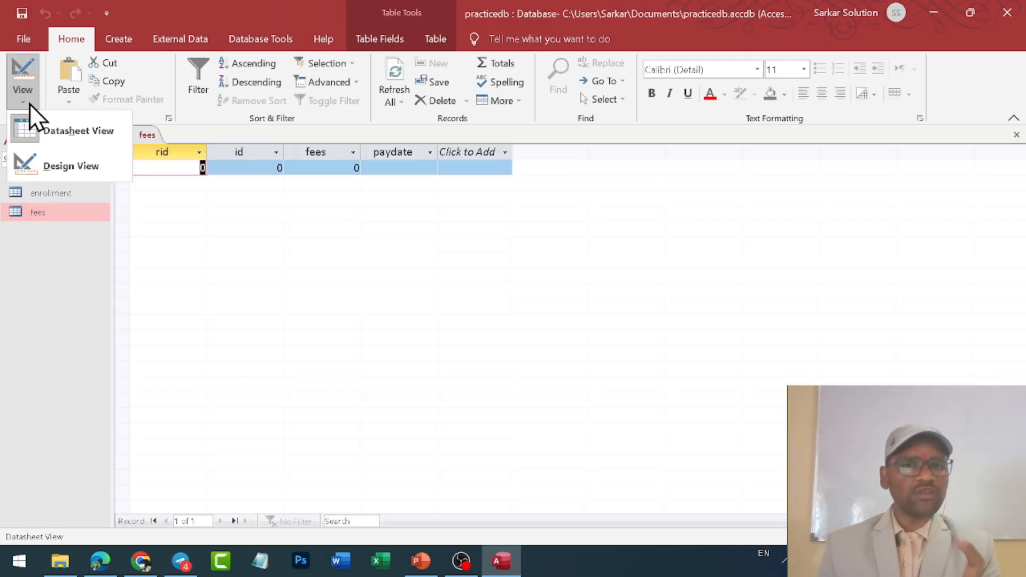
click(73, 171)
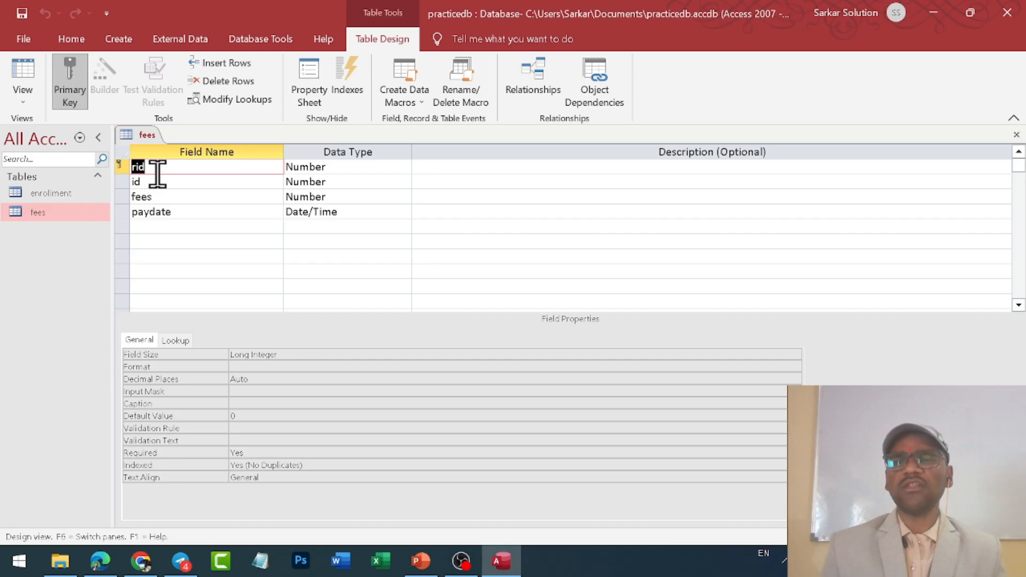
click(319, 185)
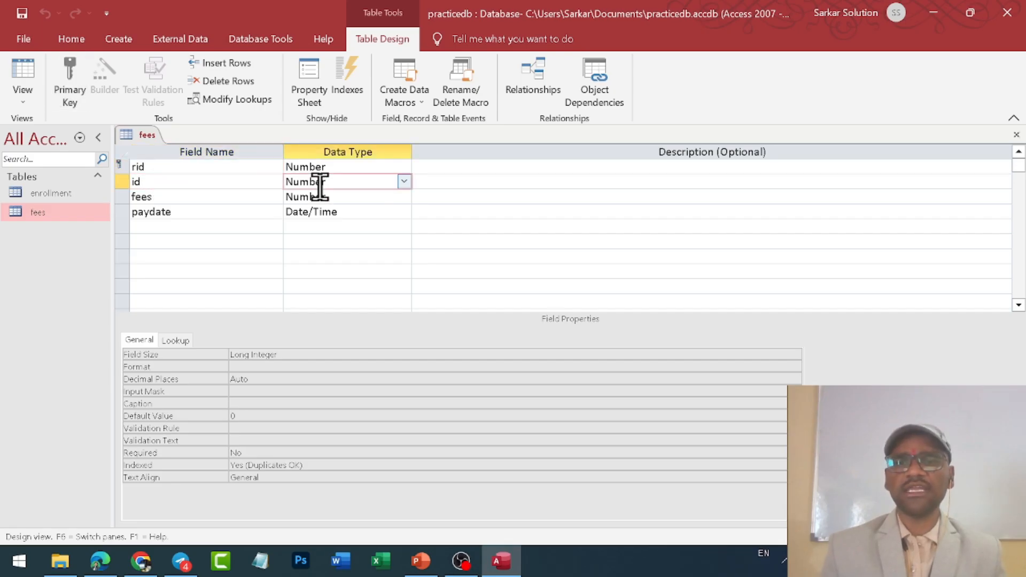
click(404, 182)
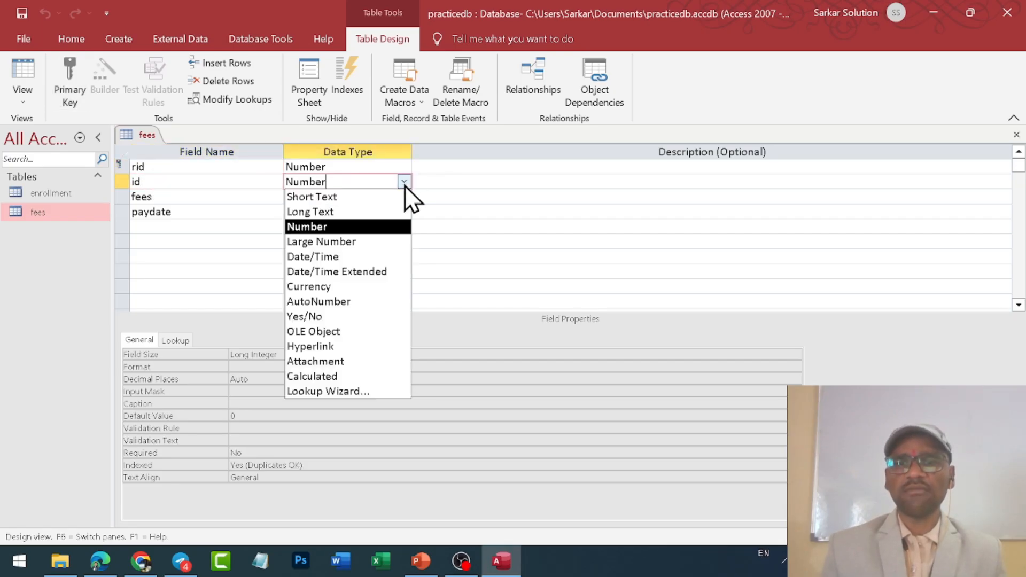
click(331, 392)
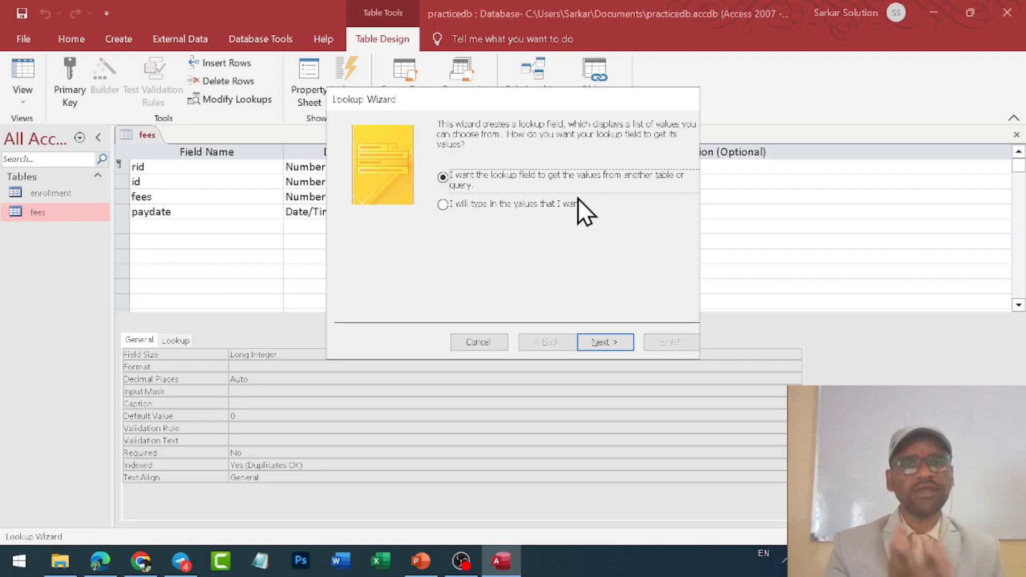
- Have the lookup take its values from the enrollment table's id field, without a sort order, and finish the wizard with the label id
click(597, 345)
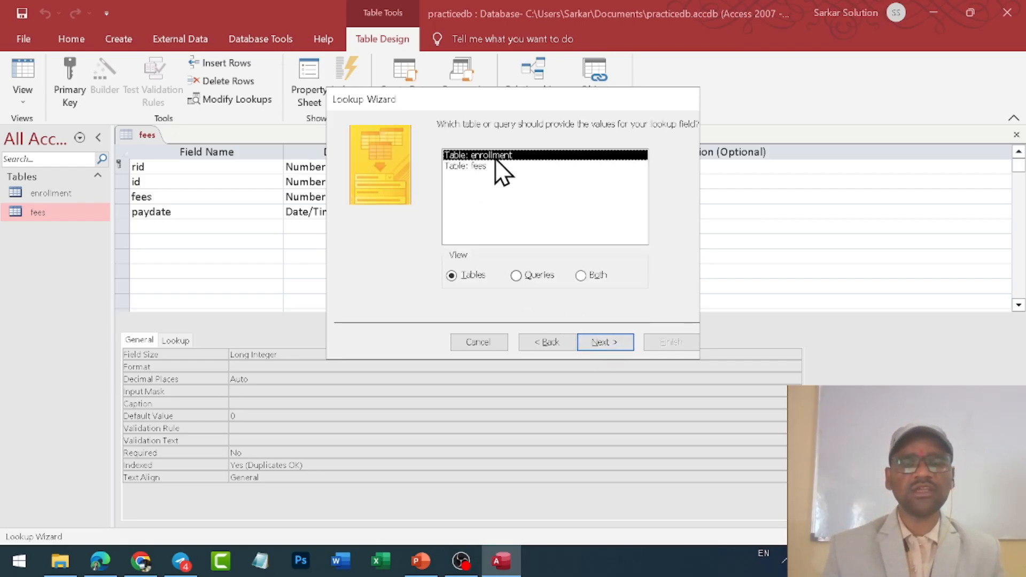
click(600, 343)
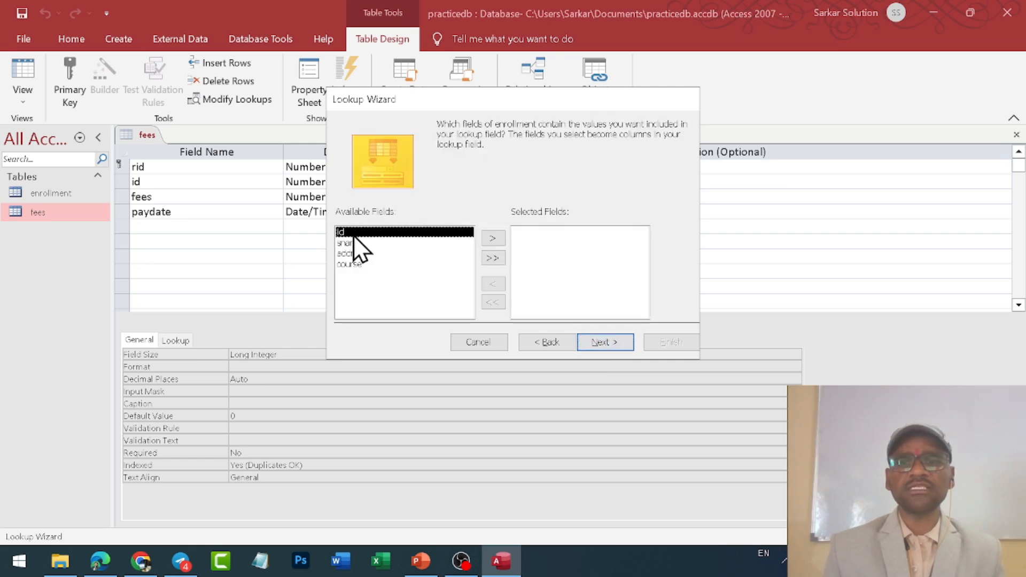
click(494, 239)
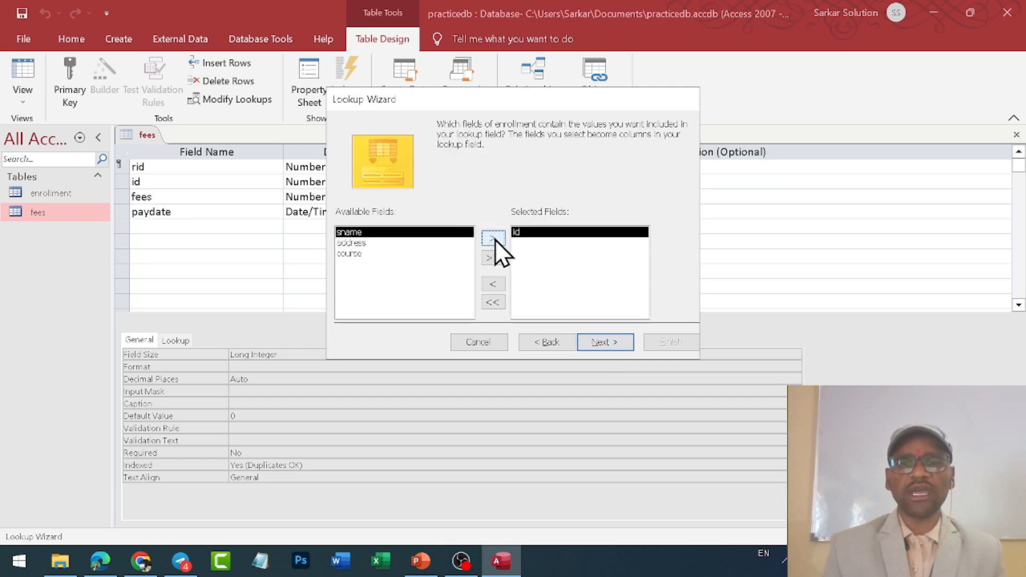
click(597, 347)
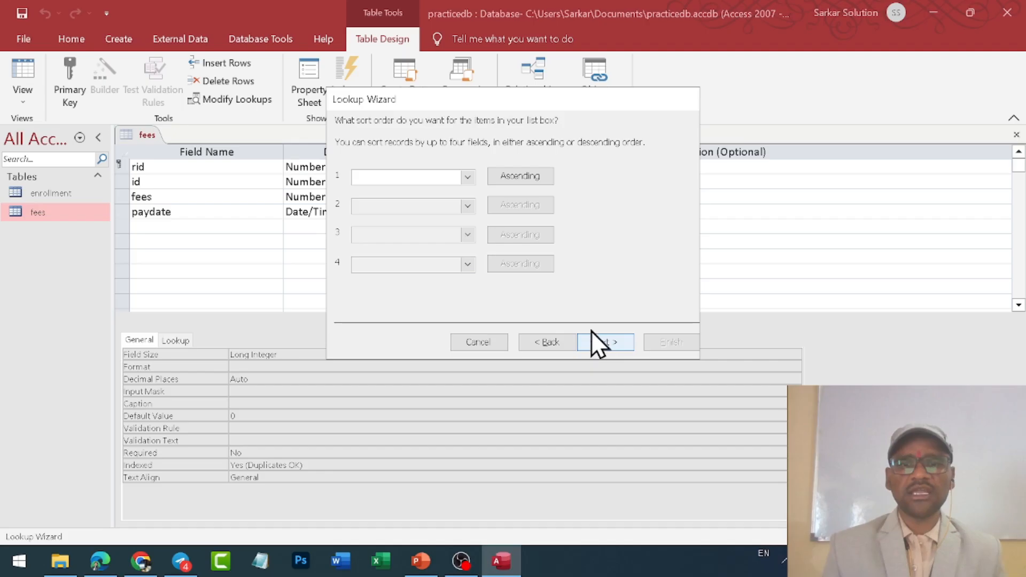
click(604, 342)
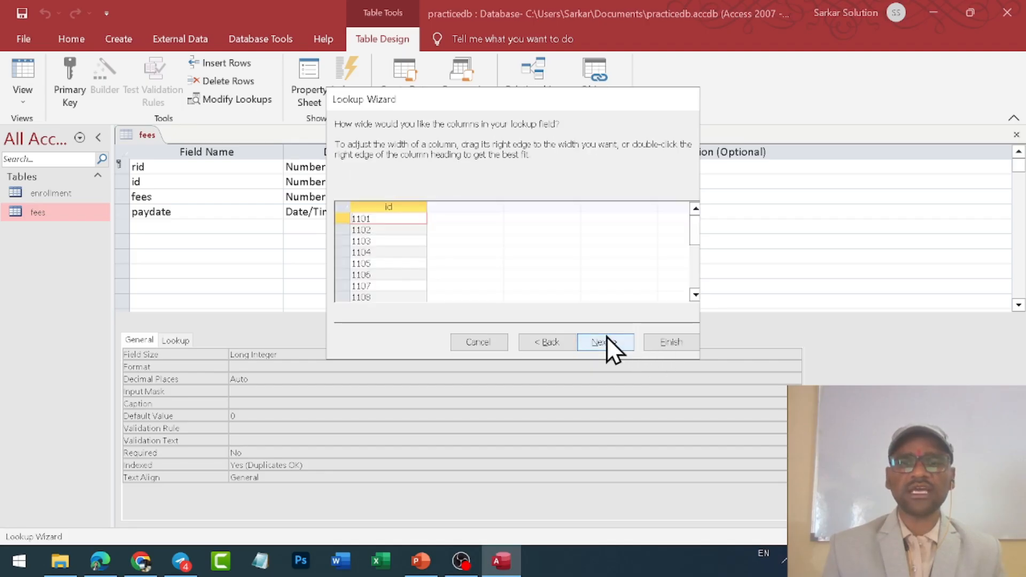
click(599, 344)
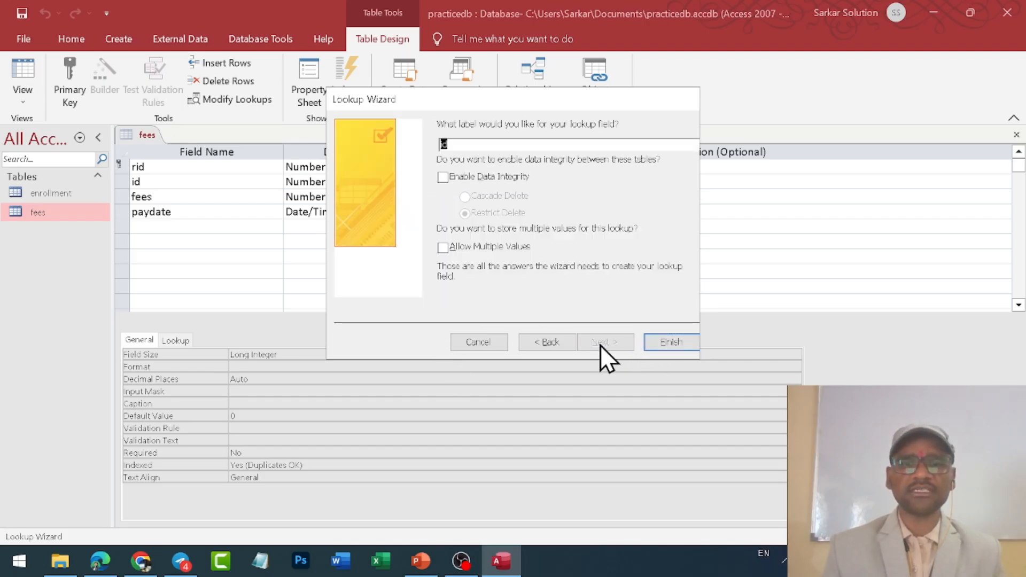
click(661, 342)
click(488, 326)
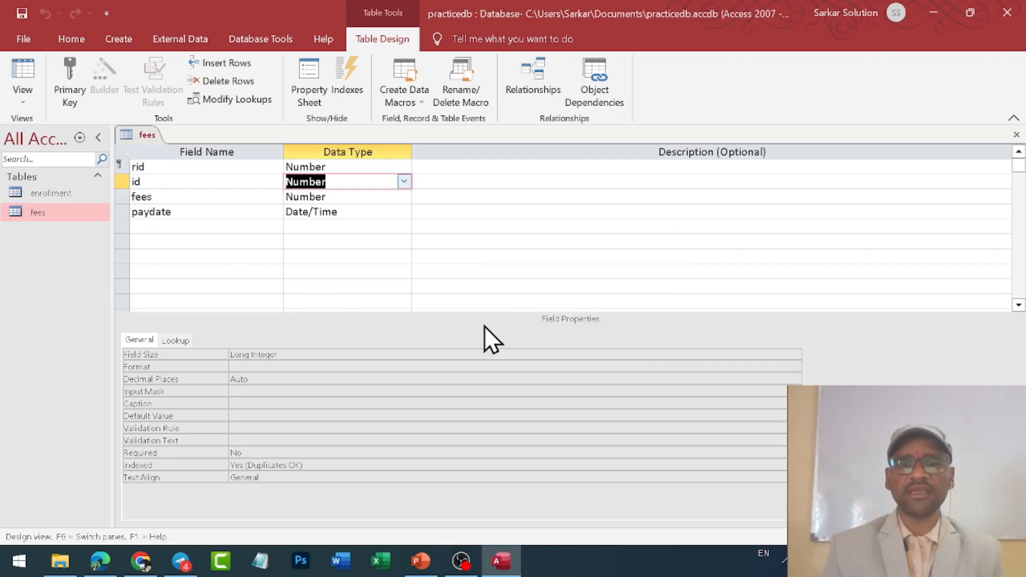
- Save the fees table and close it
right_click(142, 131)
click(168, 147)
right_click(146, 137)
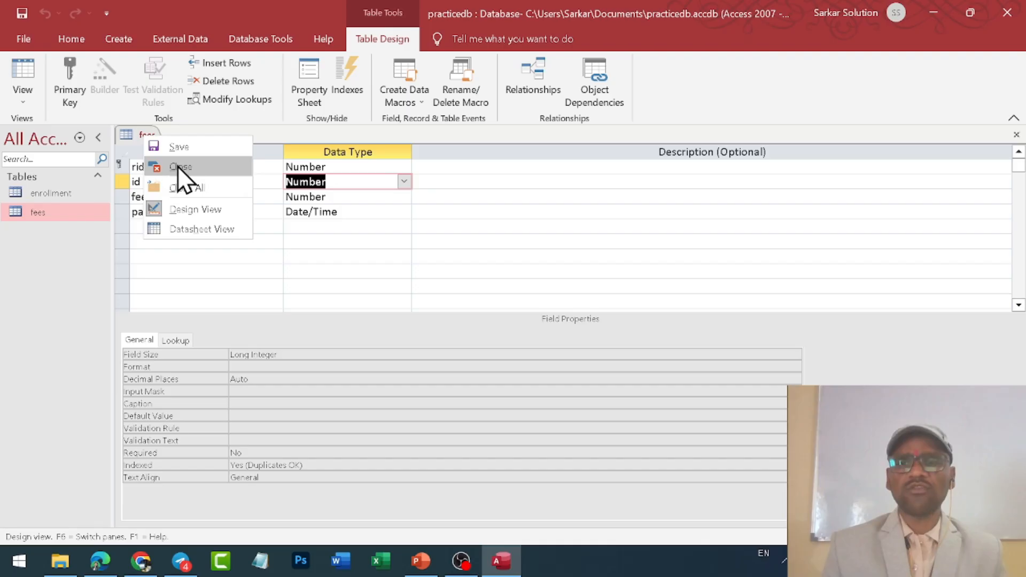
click(178, 166)
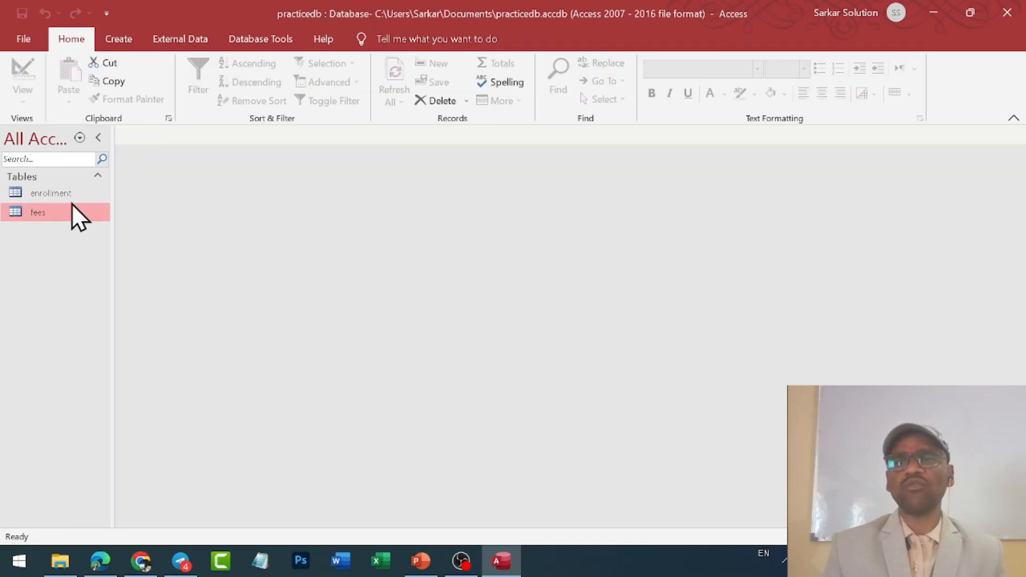
- Open the fees table and enter the first record: rid 1501, id 1101, fees 1500, paydate 12/1/2022
double_click(53, 213)
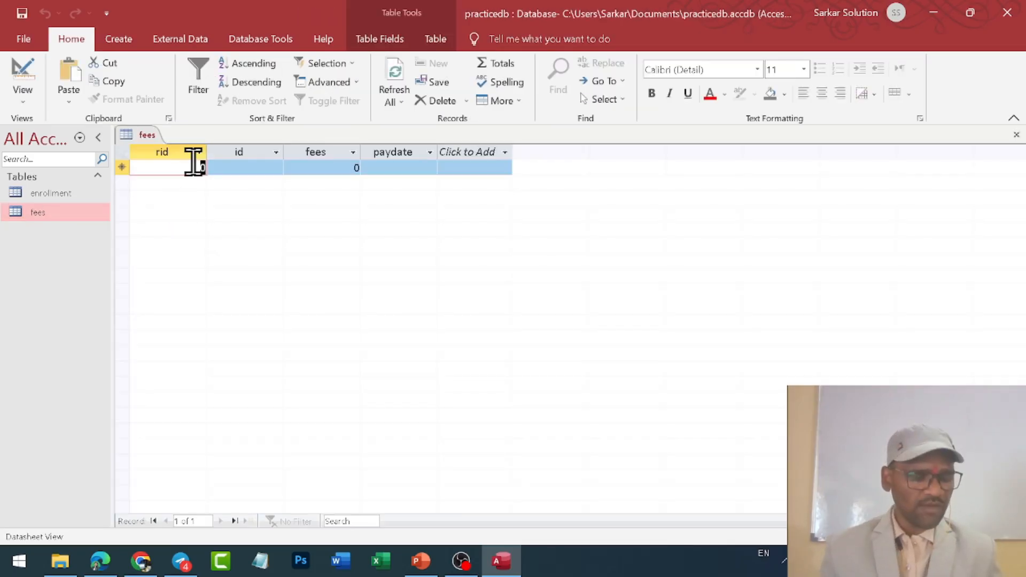
text(1501)
key(Tab)
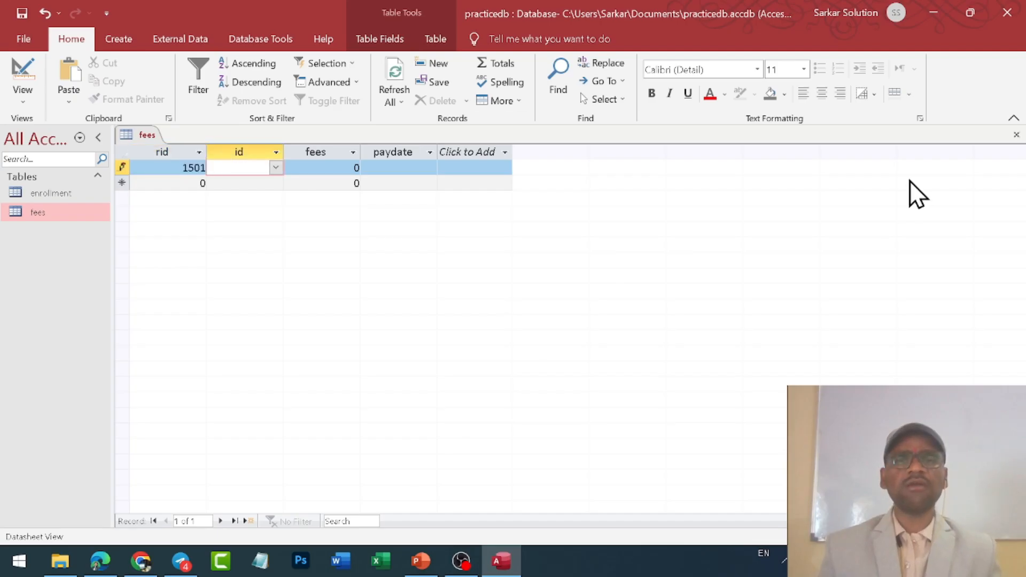
click(274, 167)
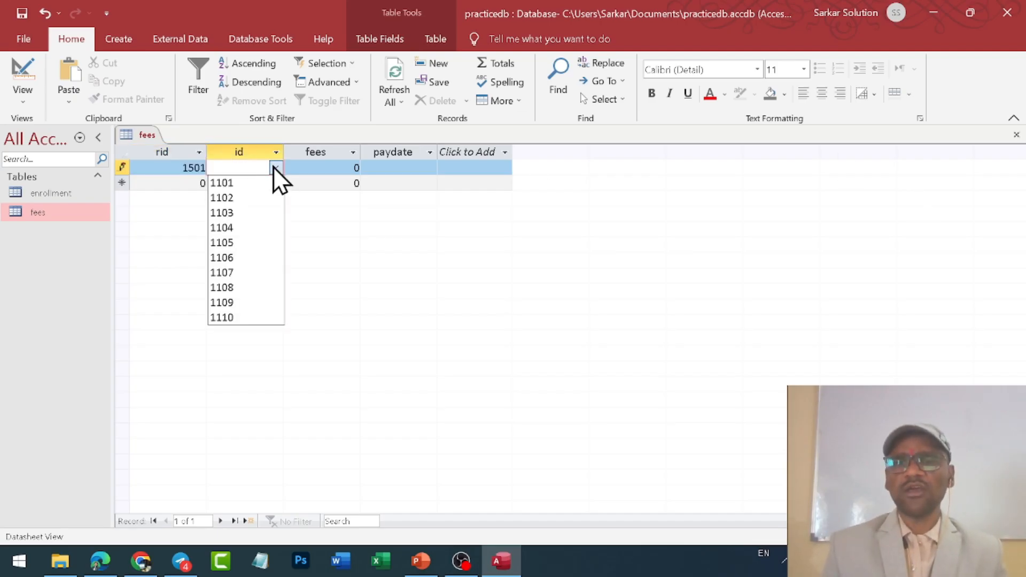
click(238, 184)
click(320, 169)
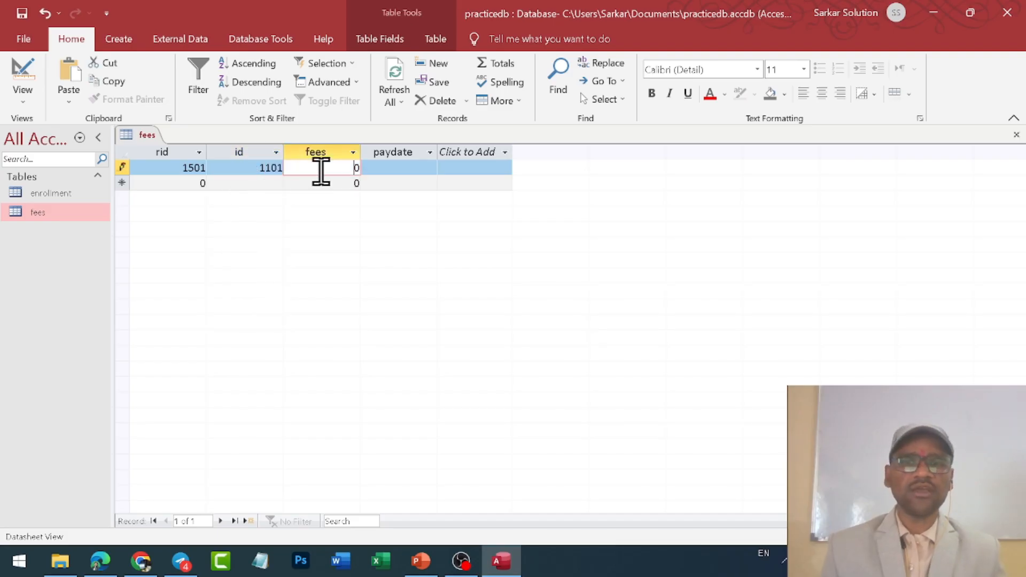
text(1500)
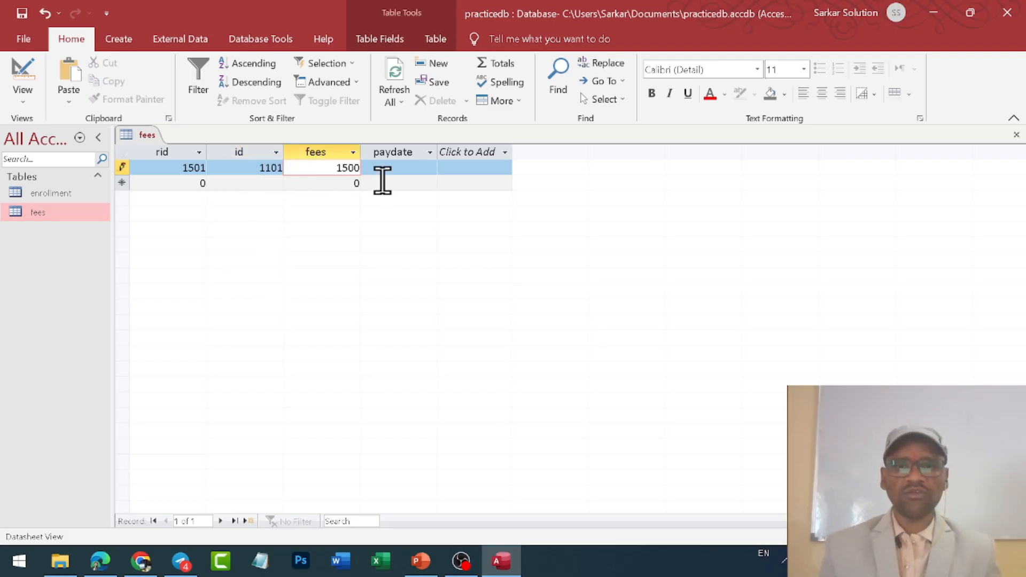
key(Tab)
click(446, 168)
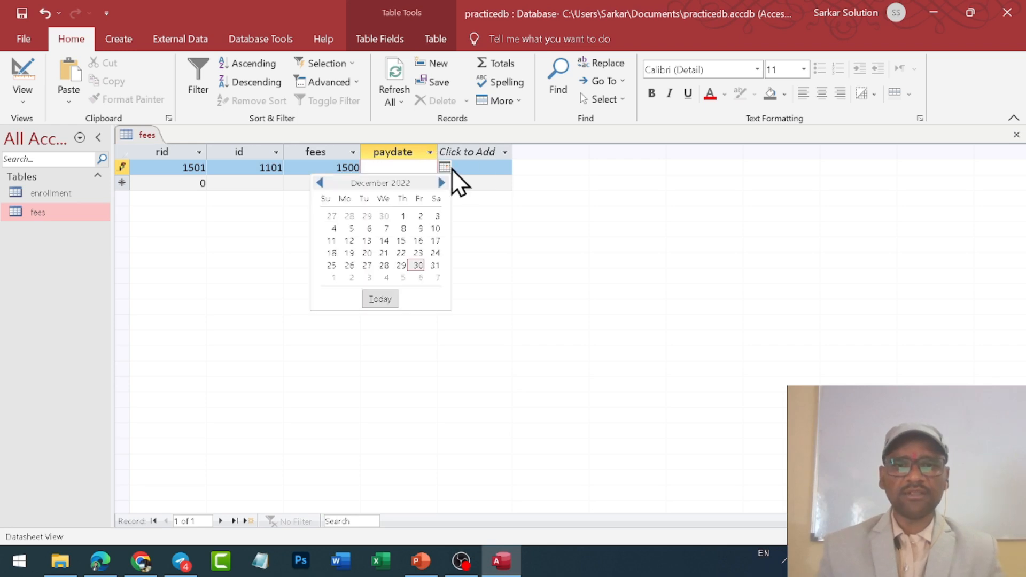
click(401, 218)
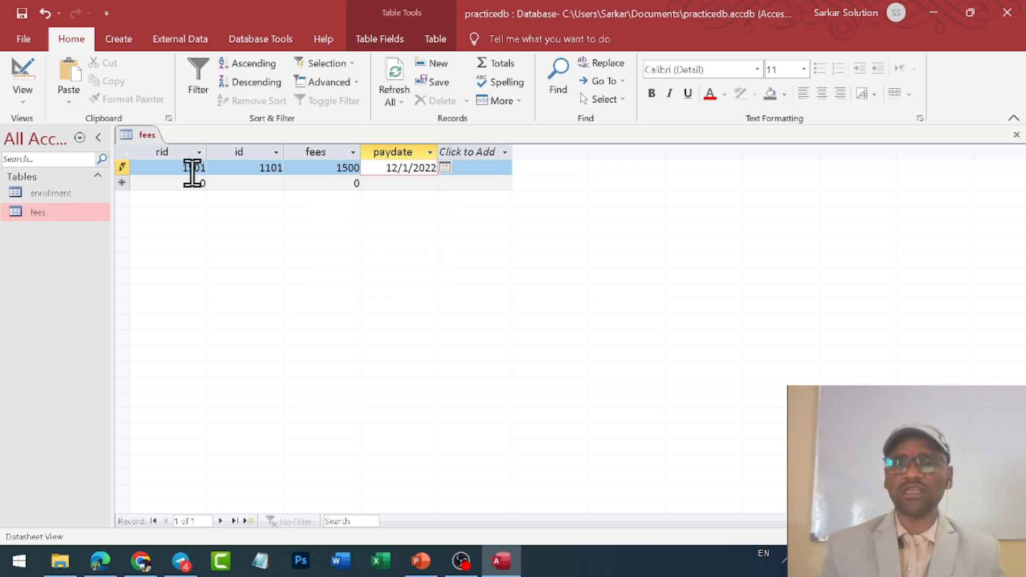
- Add a second fees record with rid 1502, id 1102, fees 1000 and paydate 12/2/2022
key(Tab)
text(150)
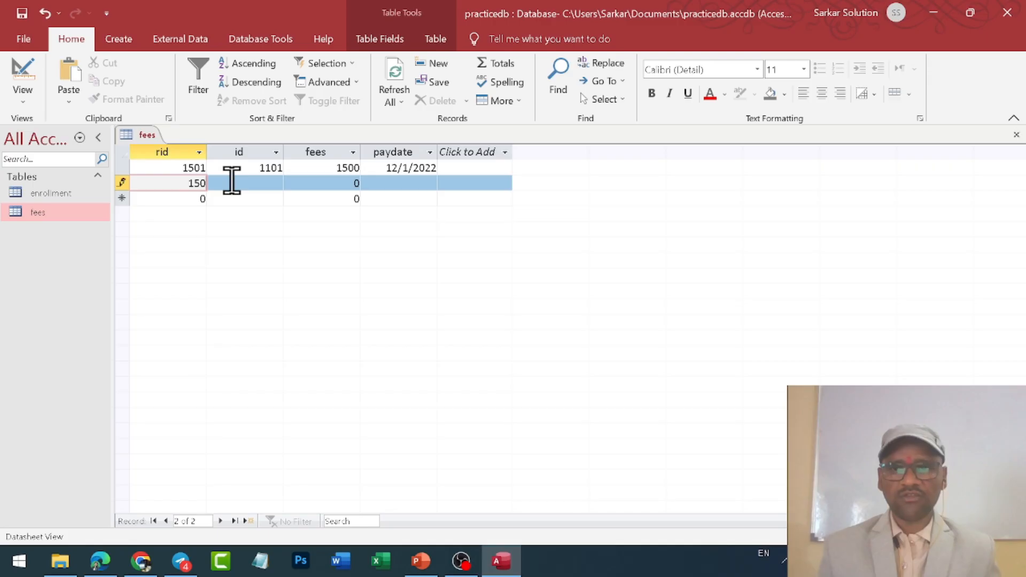
text(2)
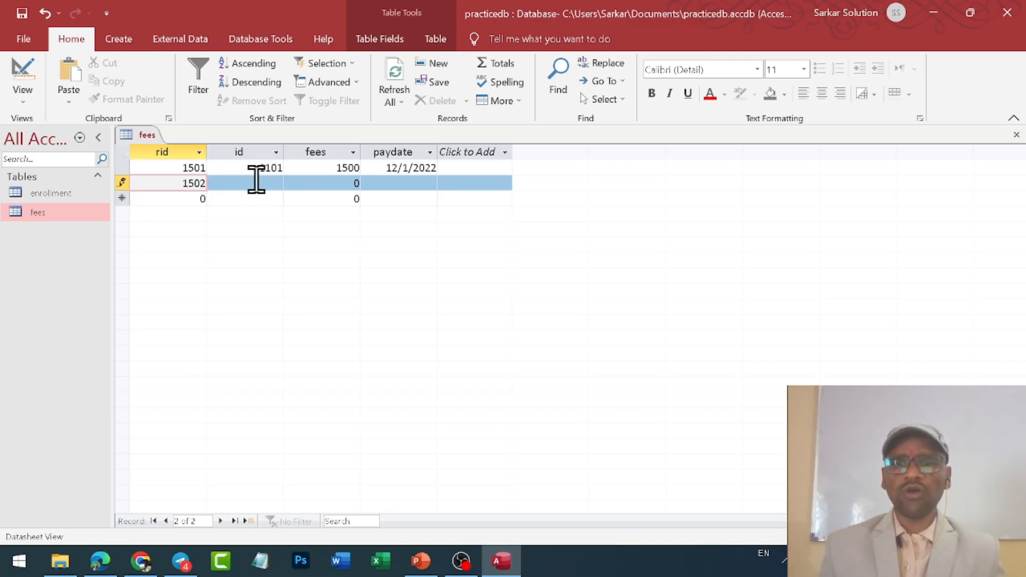
key(Tab)
click(276, 183)
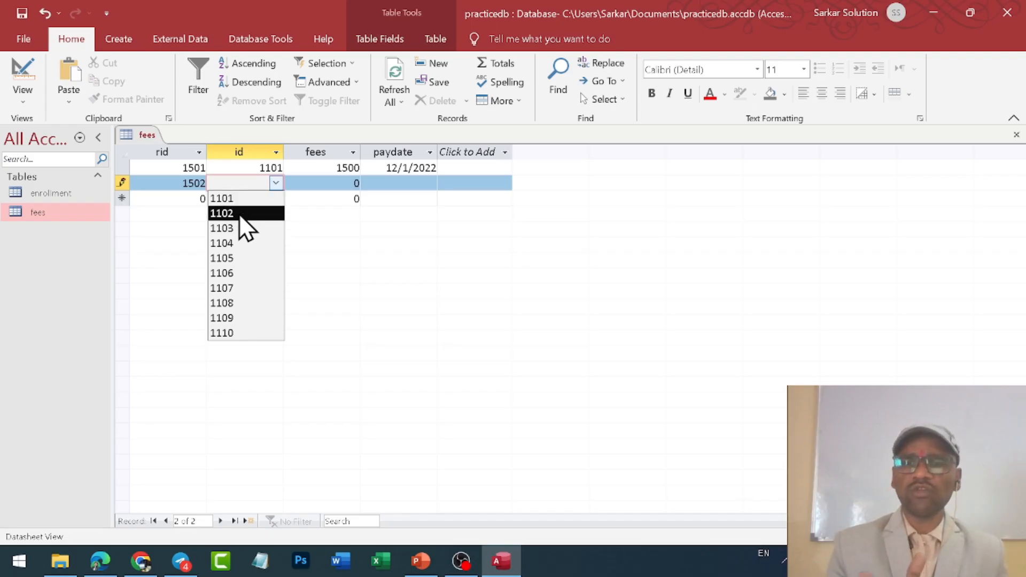
click(239, 213)
click(354, 184)
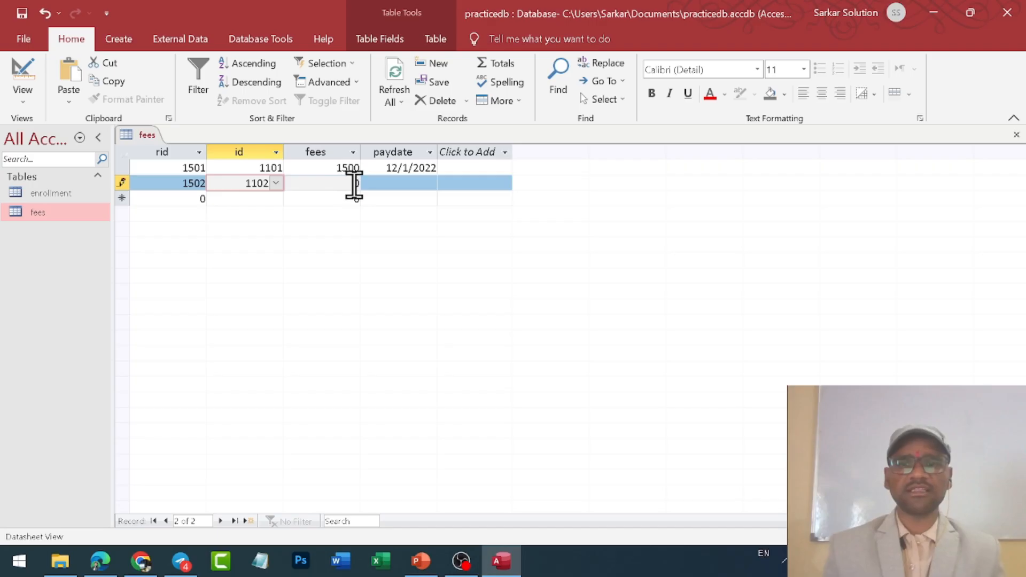
text(1000)
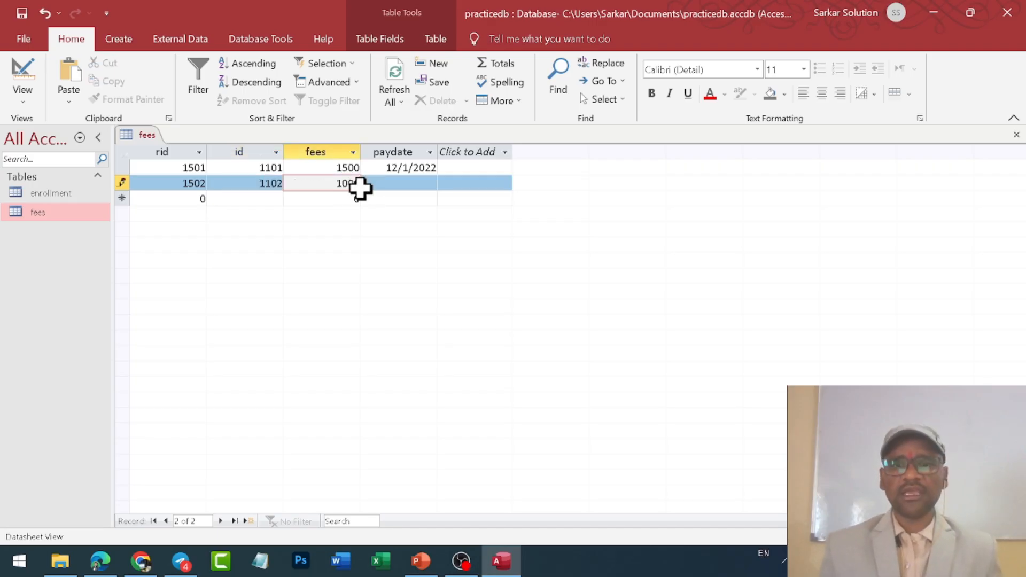
key(Tab)
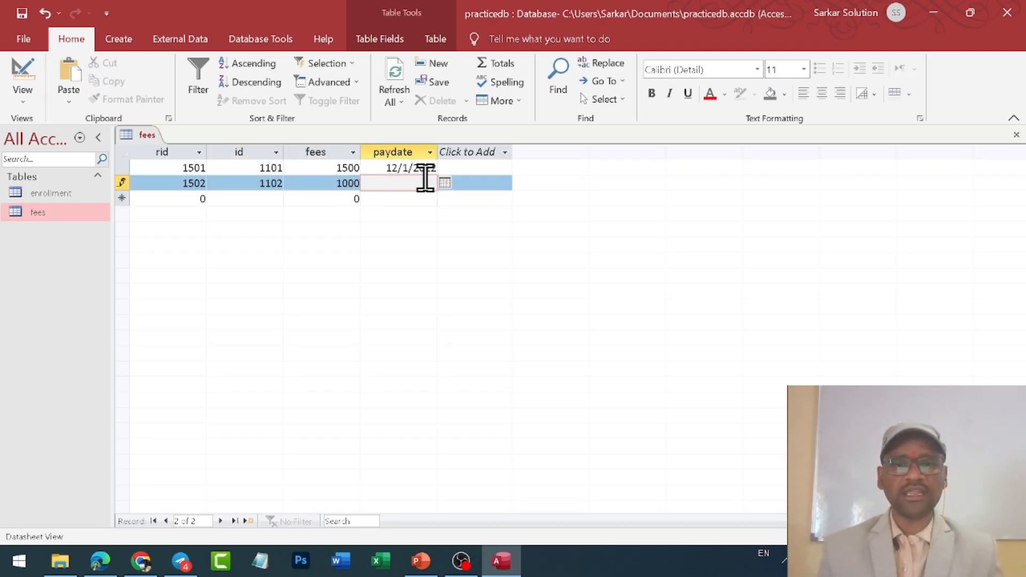
click(446, 184)
click(421, 233)
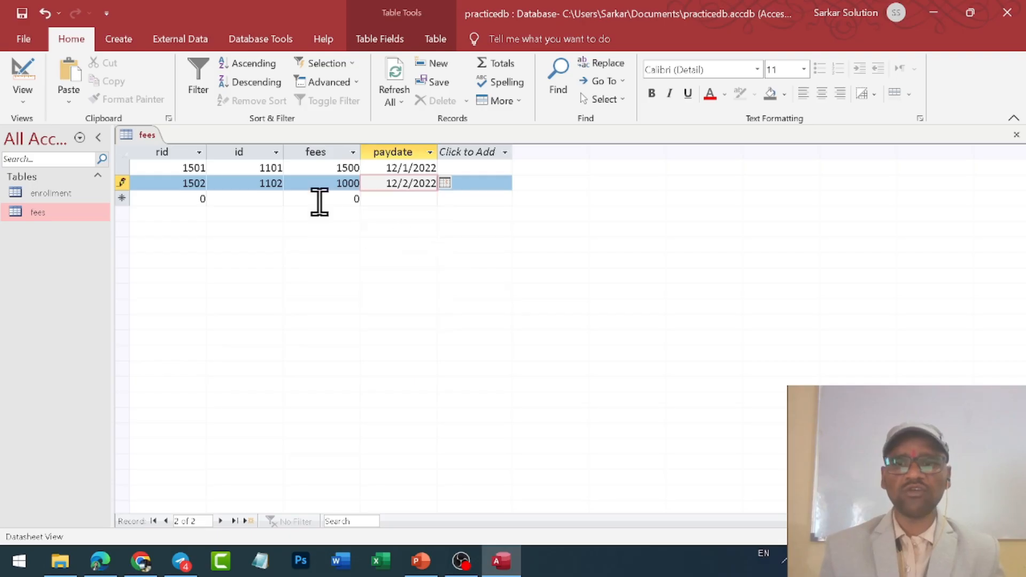
- Add a third fees record with rid 1503, id 1103, fees 2000 and paydate 12/3/2022
click(199, 203)
text(1503)
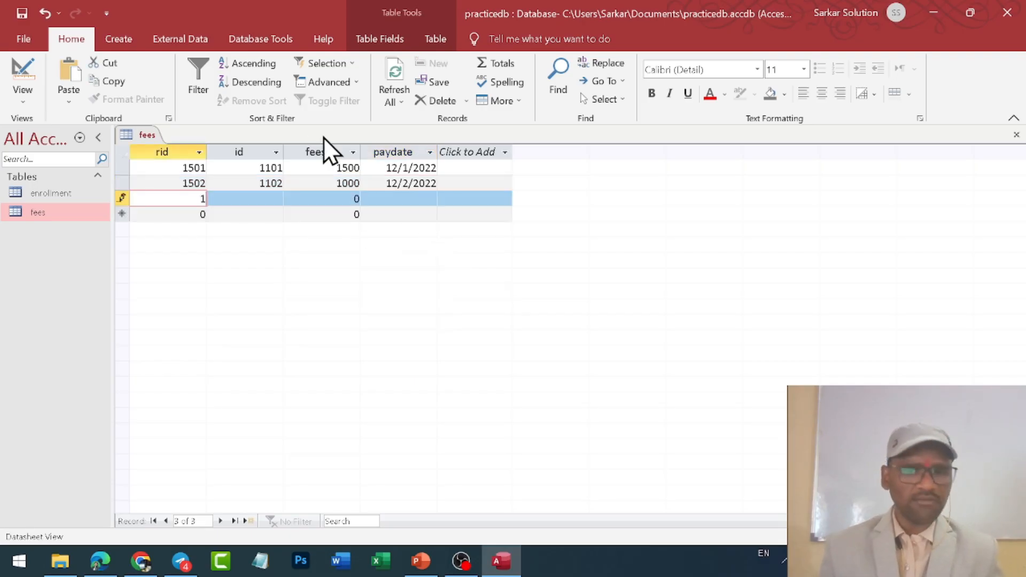
key(Tab)
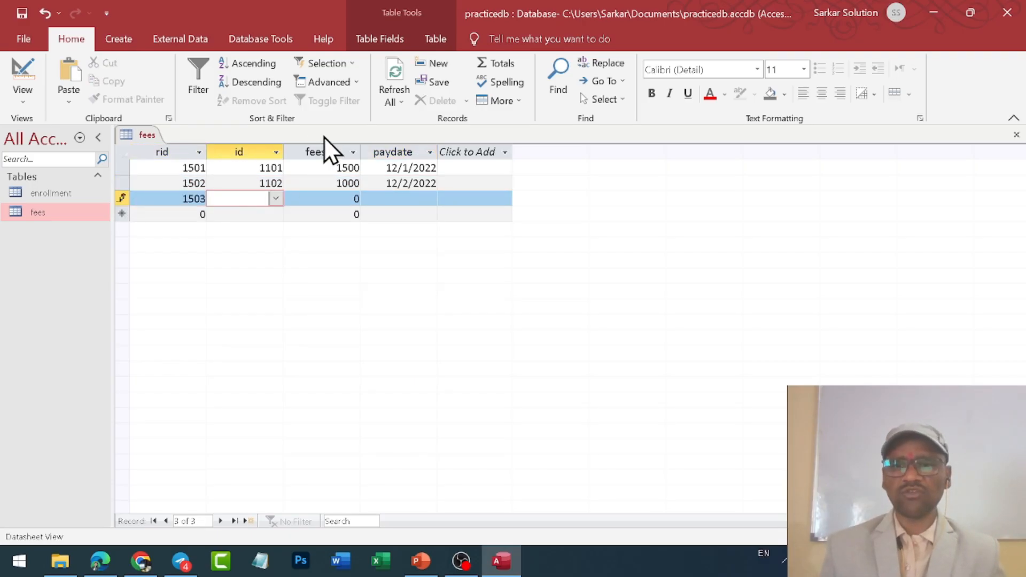
click(275, 199)
click(256, 246)
key(Tab)
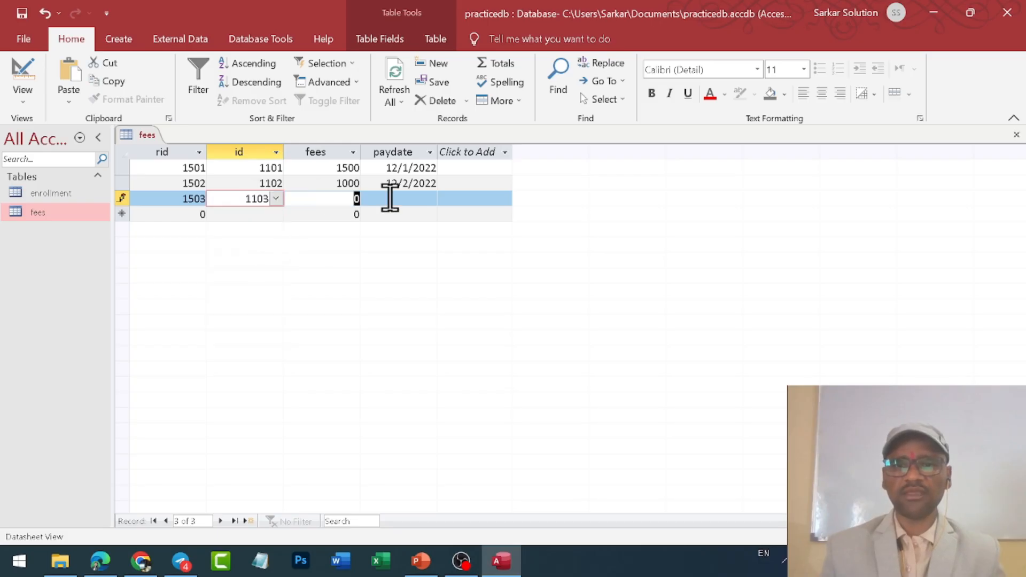
text(1)
text(2000)
key(Tab)
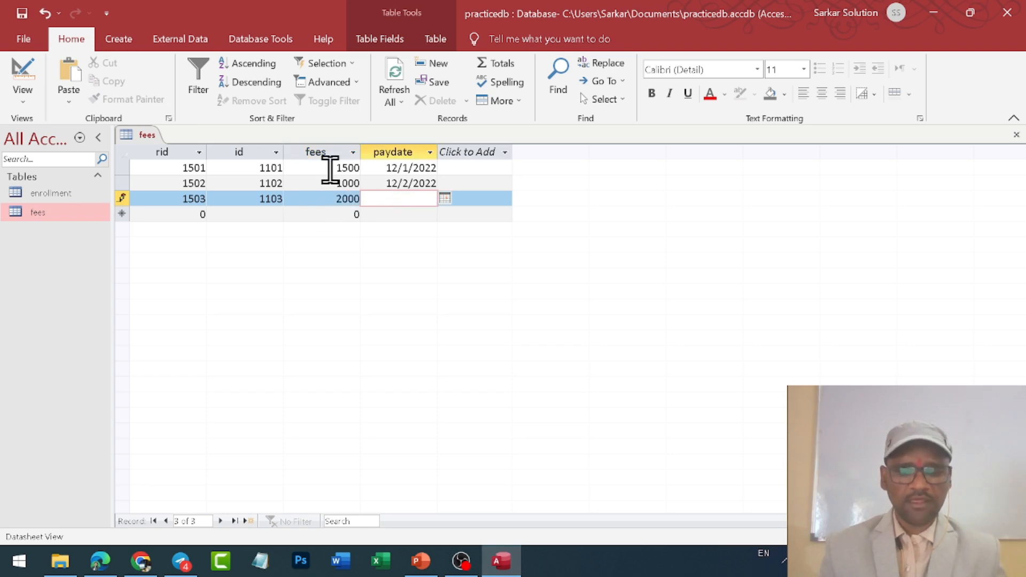
click(444, 199)
click(433, 247)
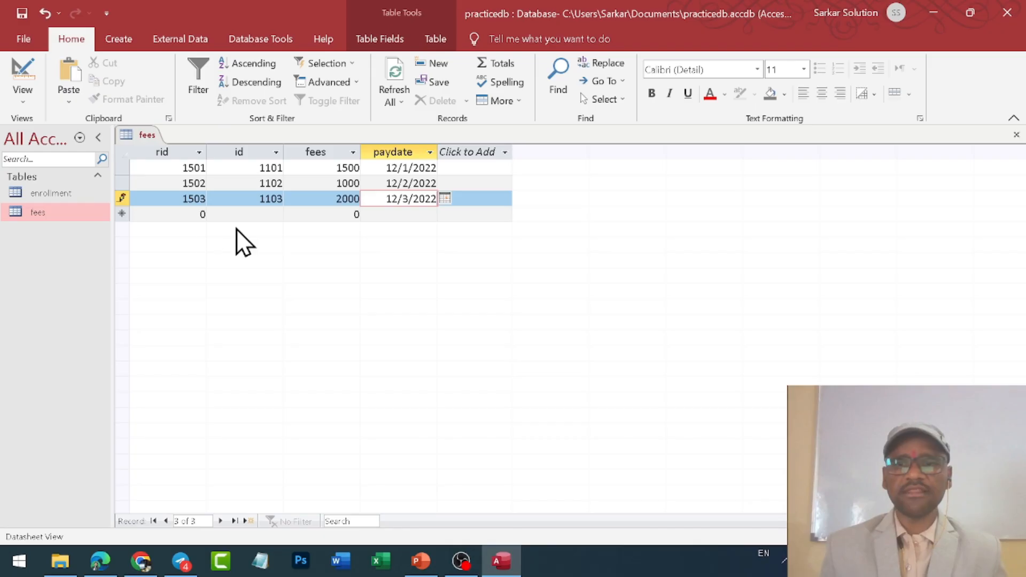
- Add a fourth fees record with rid 1504, id 1101, fees 1500 and paydate 12/4/2022
key(Tab)
text(4)
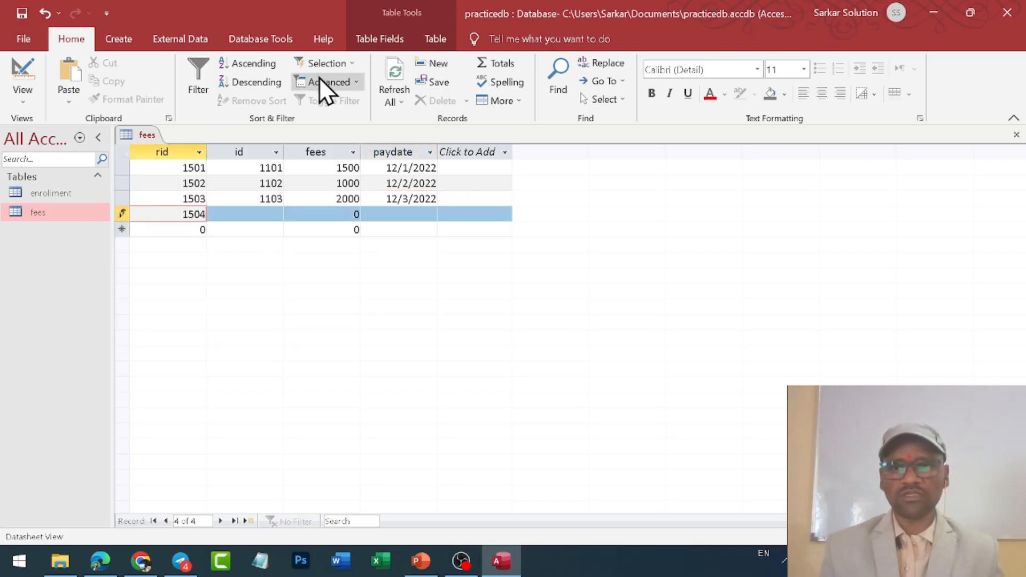
click(270, 217)
click(275, 213)
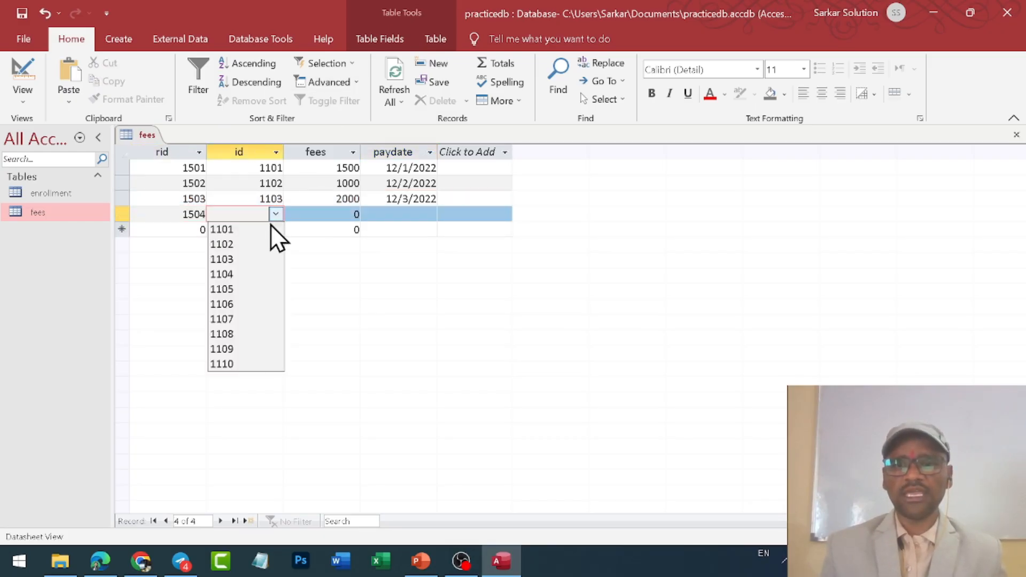
click(258, 230)
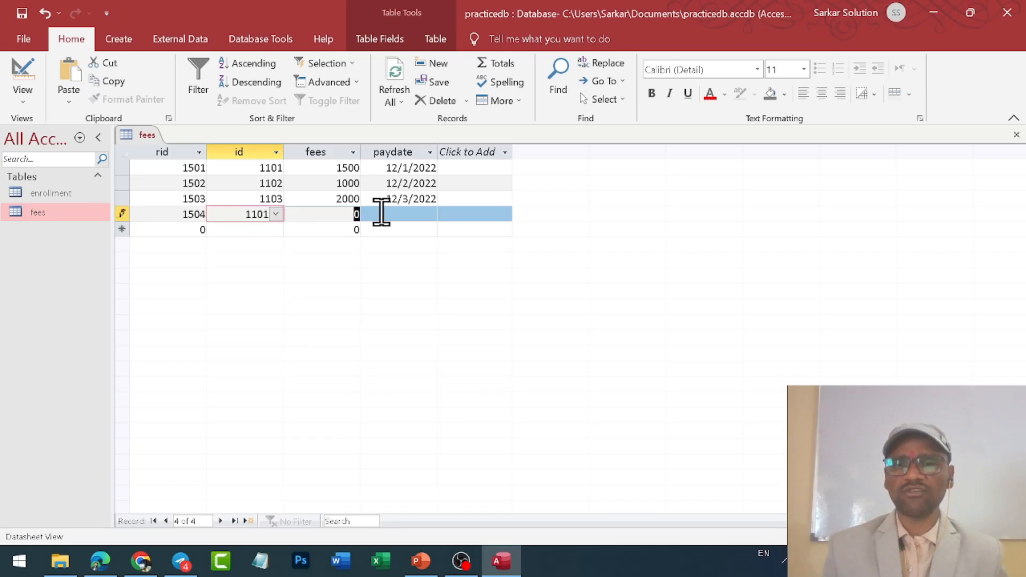
key(Tab)
text(15)
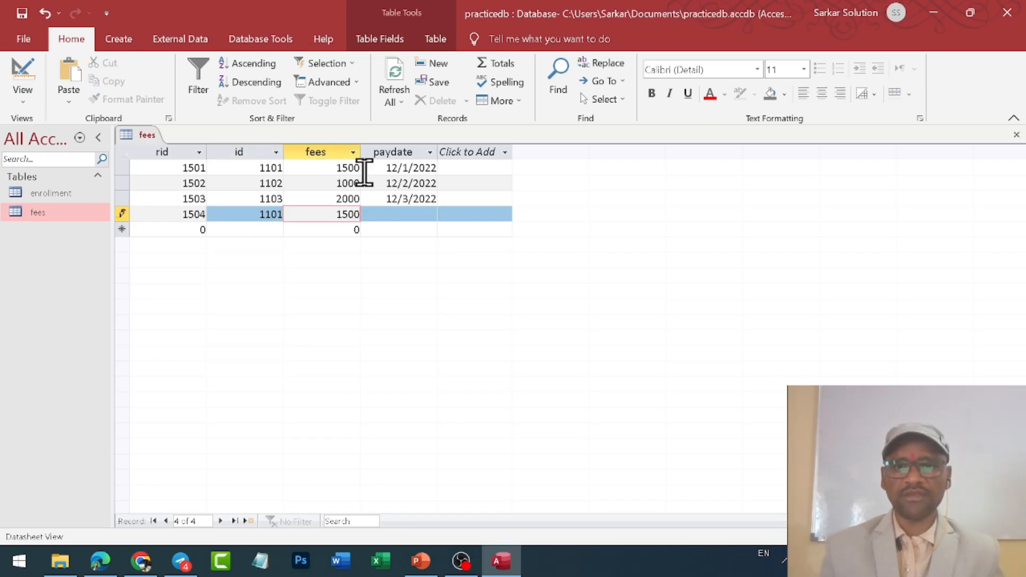
key(Tab)
click(445, 213)
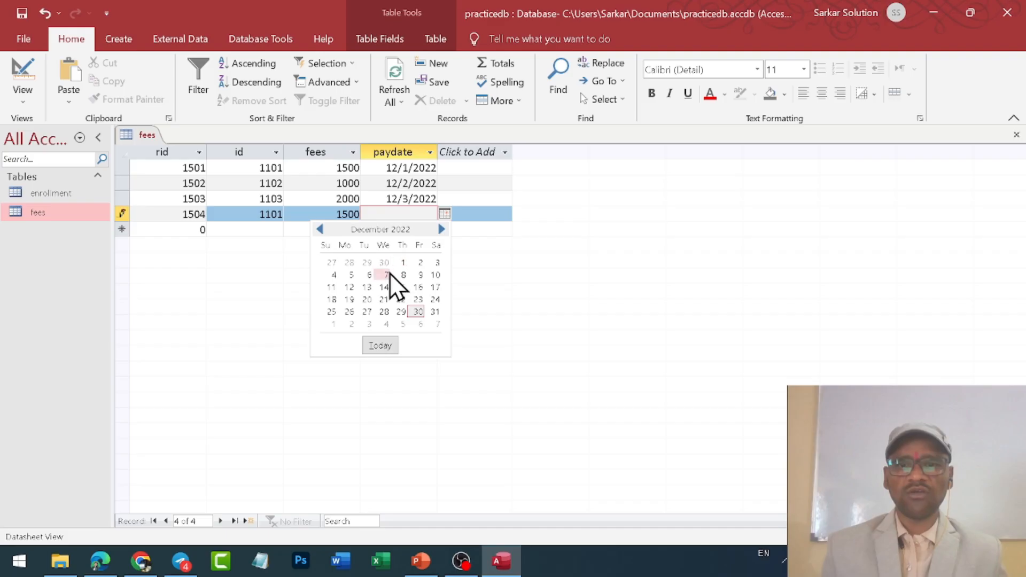
click(334, 277)
- Add a fifth fees record with rid 1505, id 1105, fees 3000 and paydate 12/6/2022
click(192, 231)
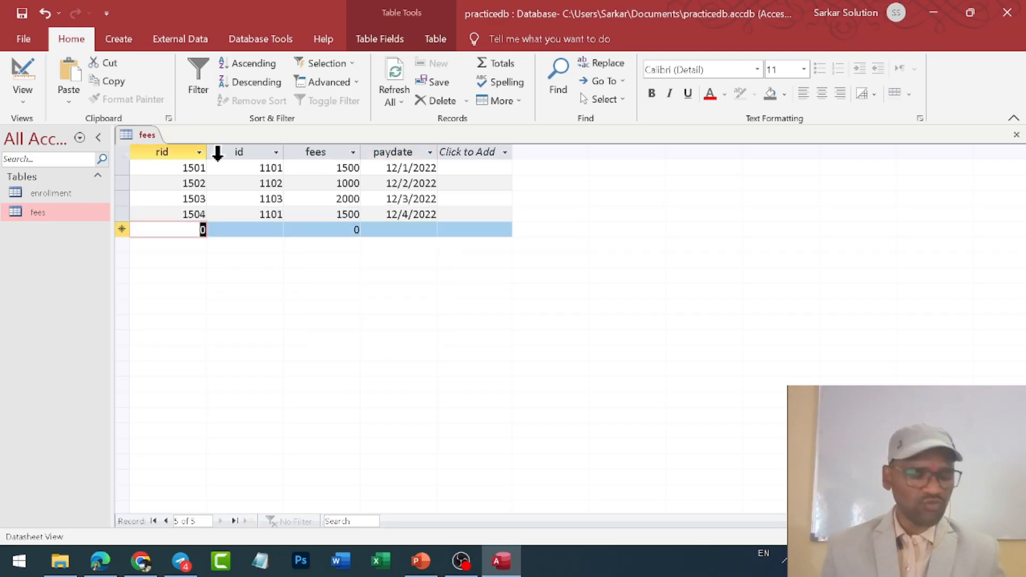
text(1505)
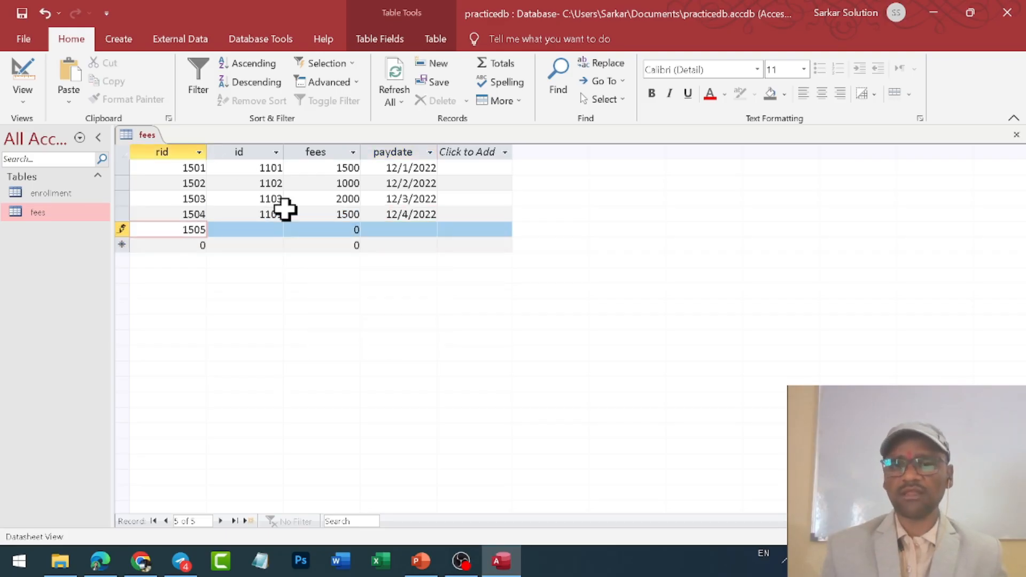
click(274, 230)
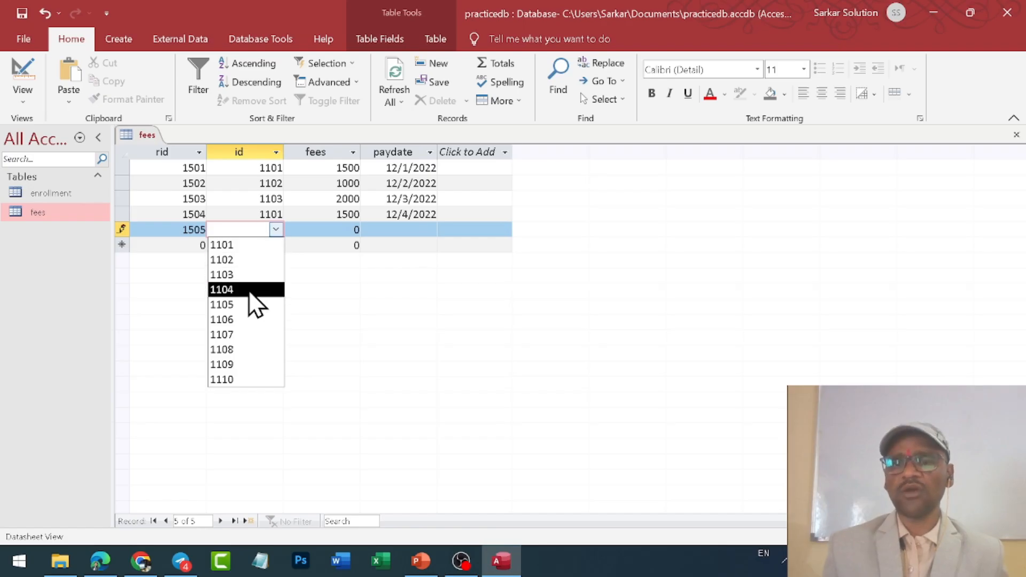
click(249, 303)
click(356, 233)
text(30)
click(374, 231)
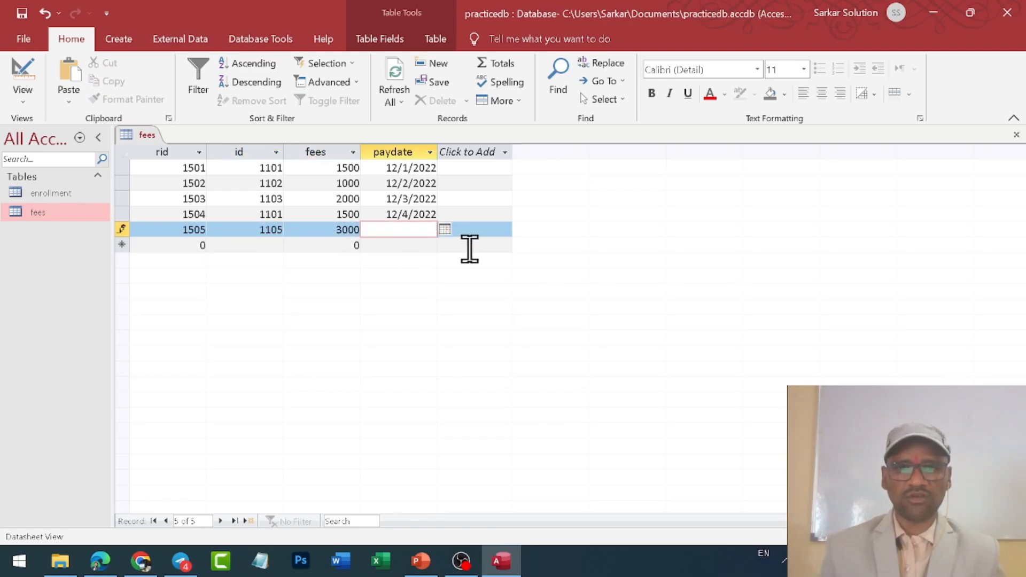
click(444, 230)
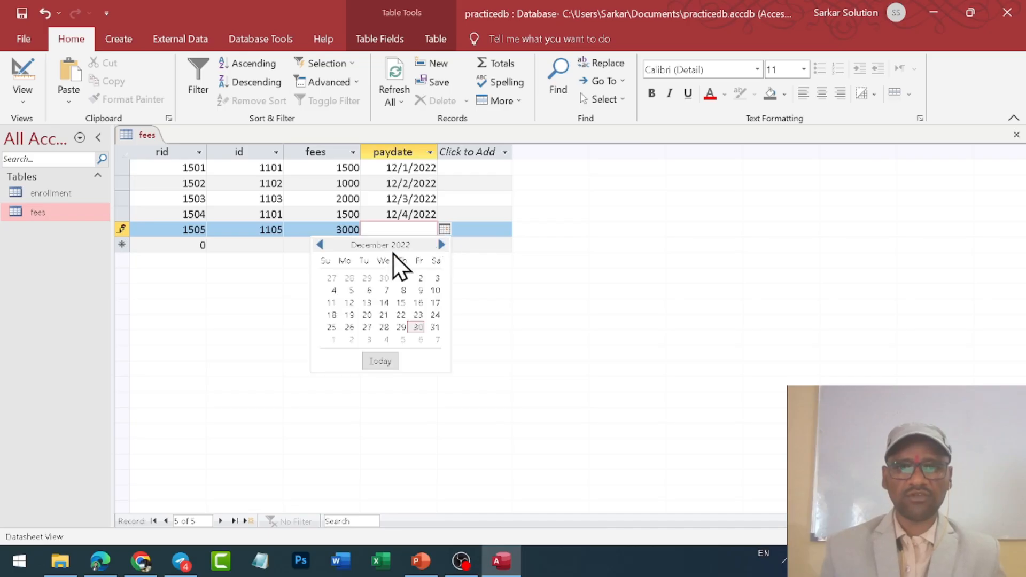
click(372, 291)
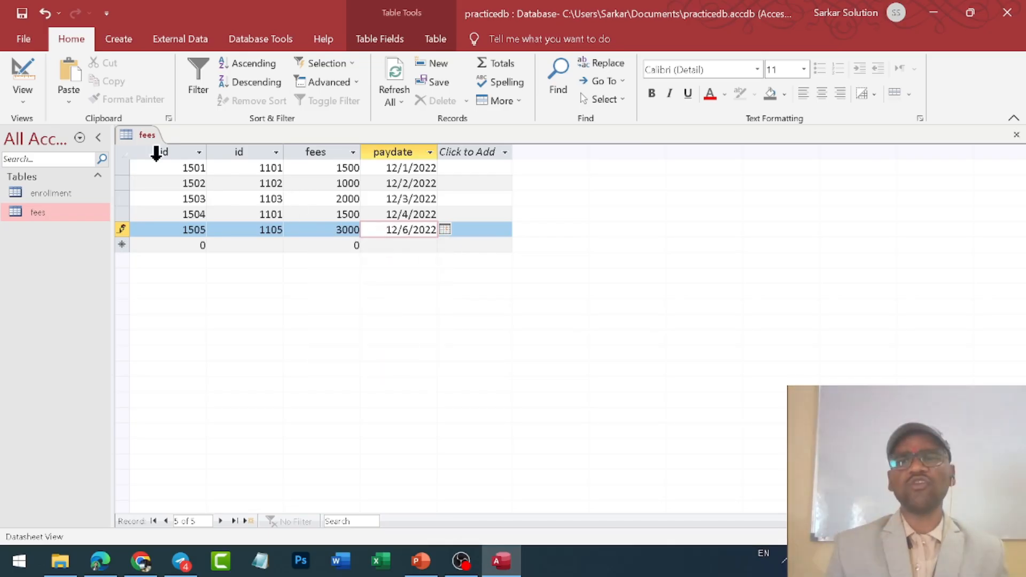
- Save the entered records in the fees table and close the table
right_click(143, 136)
click(171, 150)
right_click(143, 135)
click(163, 151)
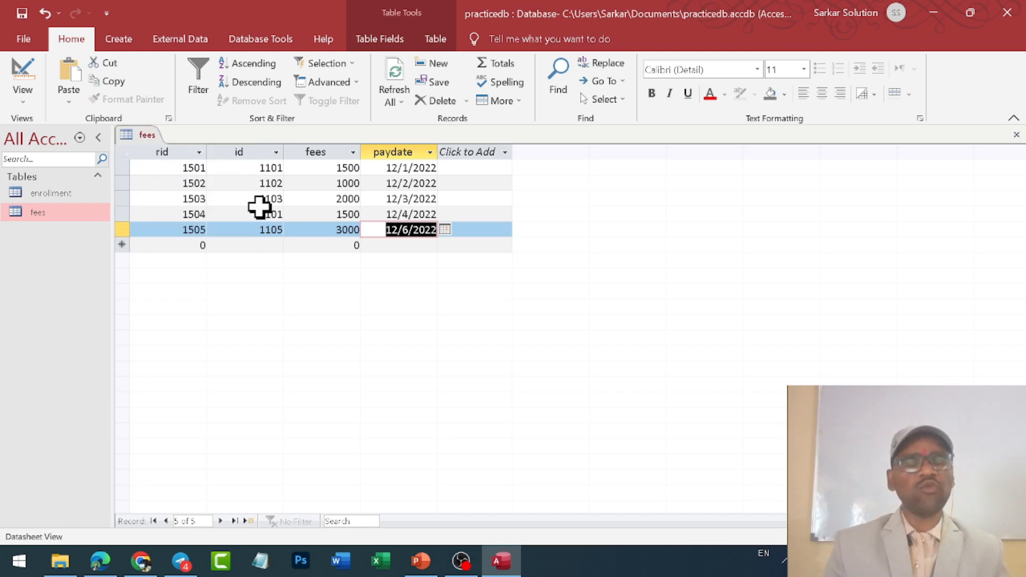
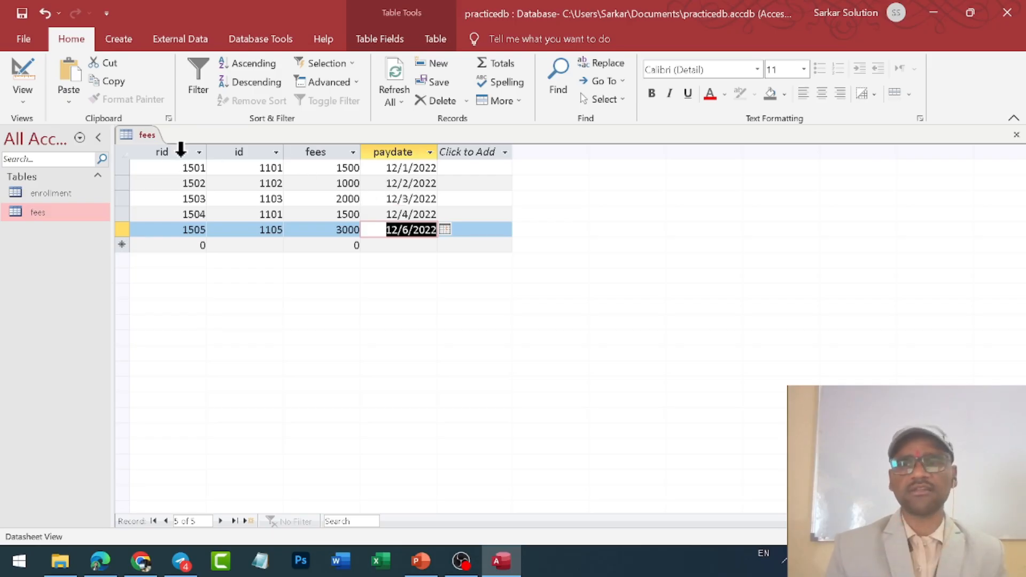
right_click(148, 134)
click(127, 137)
right_click(126, 137)
click(168, 182)
- Create a new table and add a short text field named Sname
click(119, 40)
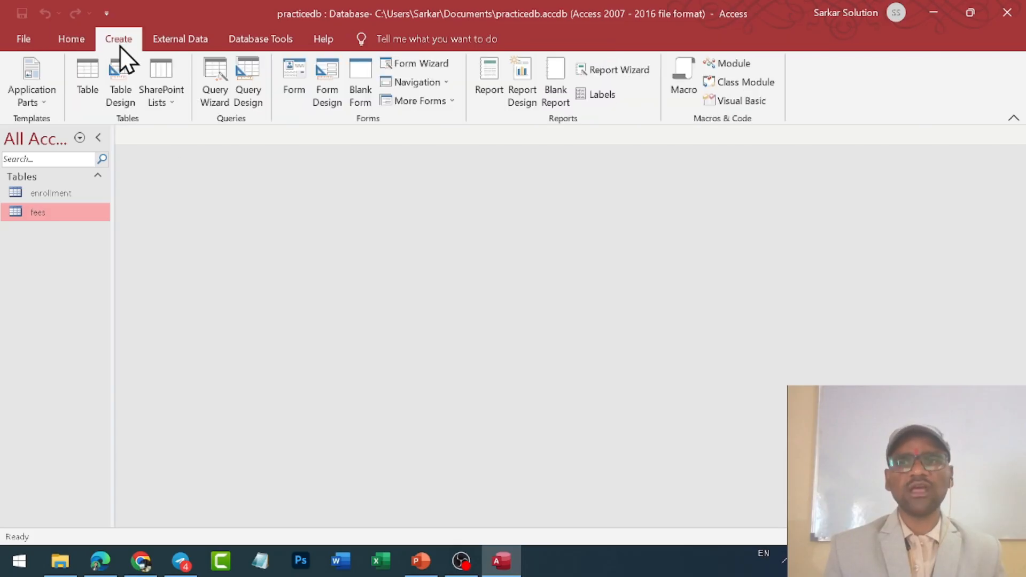
click(86, 79)
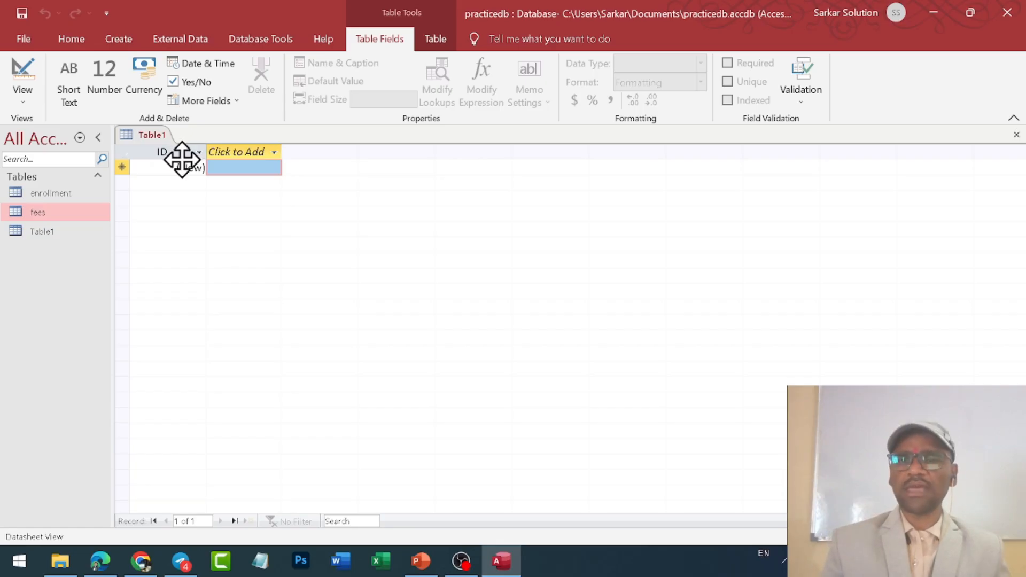
click(267, 153)
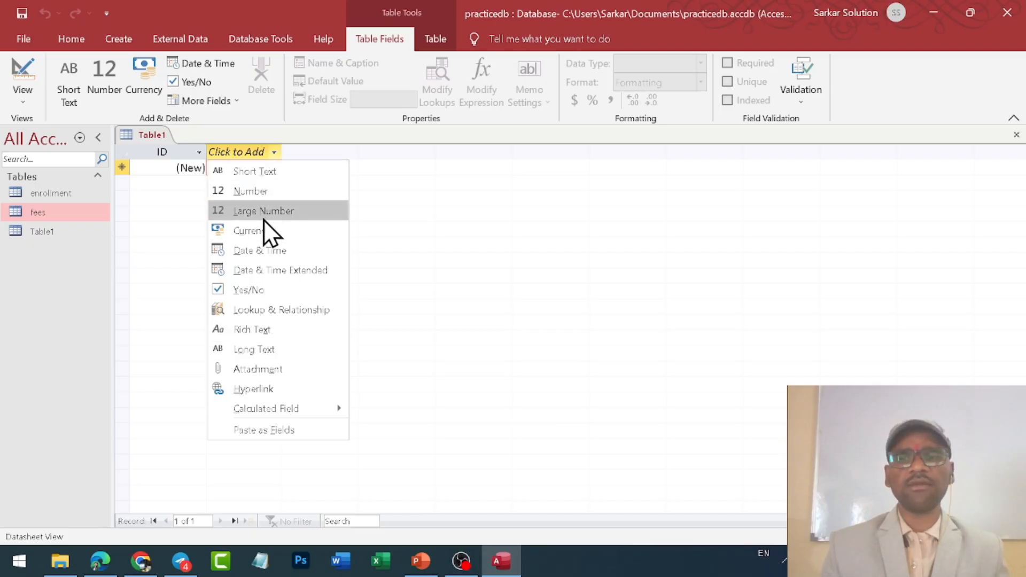
click(261, 174)
text(Sname)
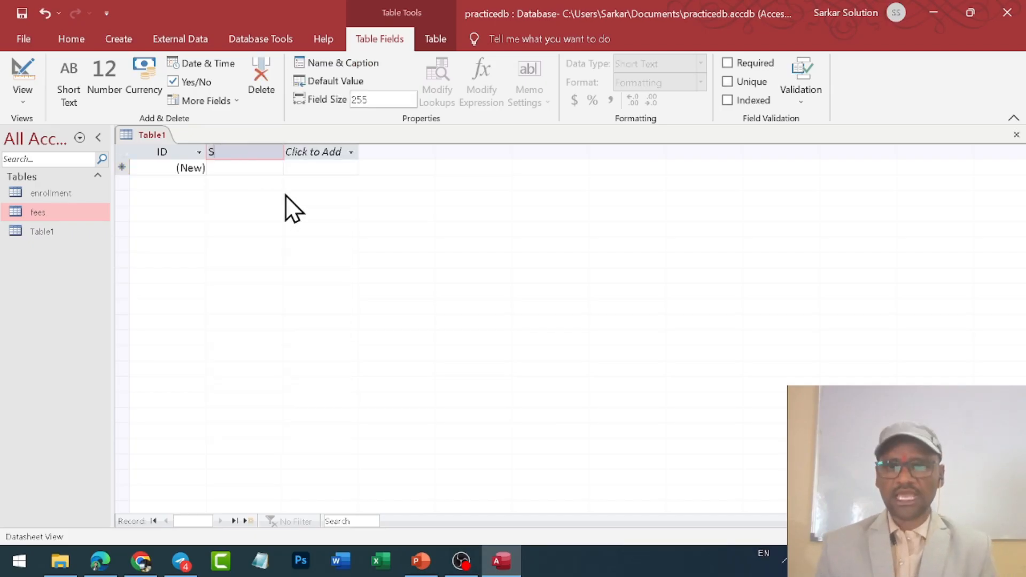
key(Return)
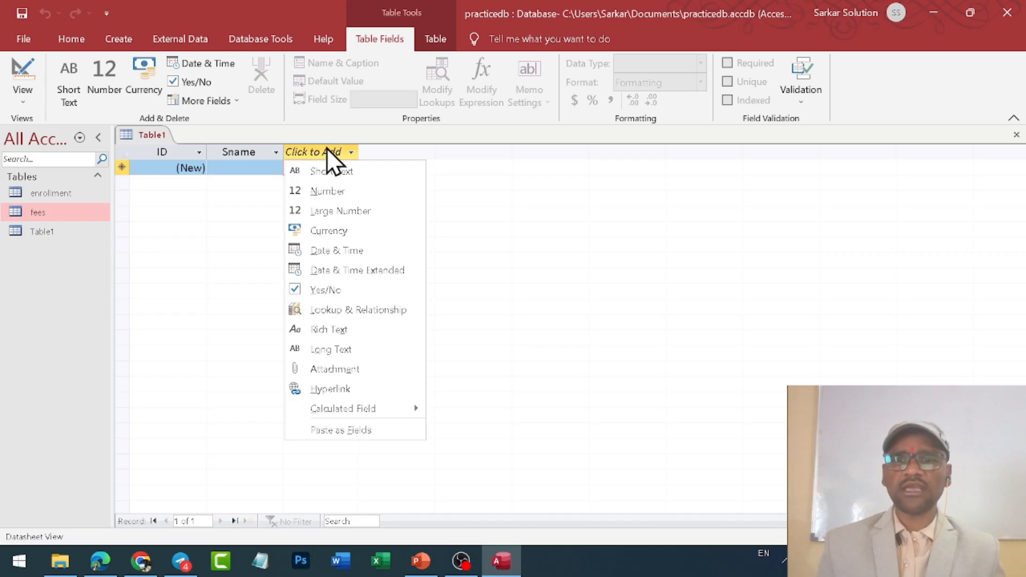
- Enter a student's name in the first record of the new table and close the table without saving it
click(261, 166)
click(265, 171)
text(Ramesh)
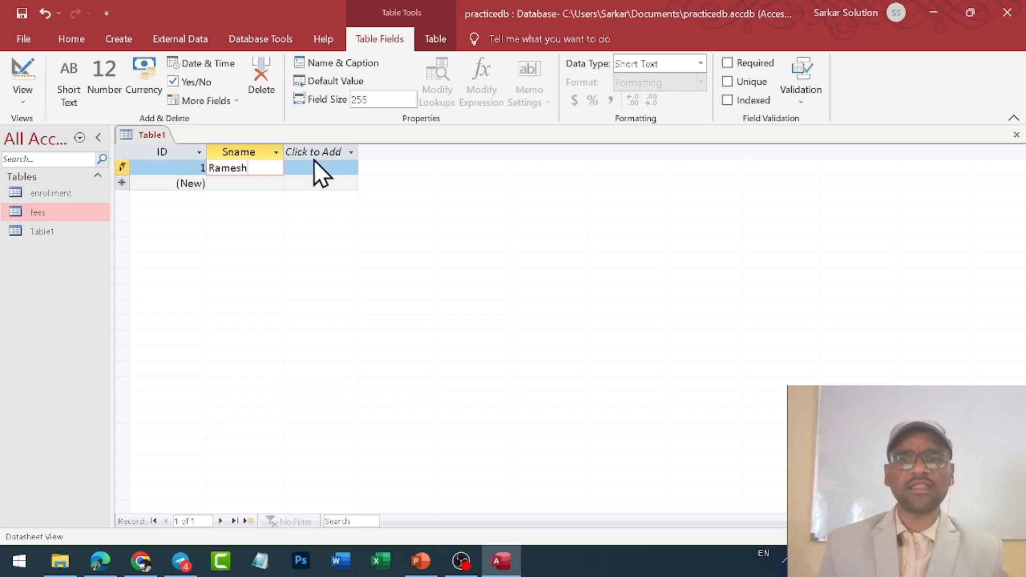
click(329, 158)
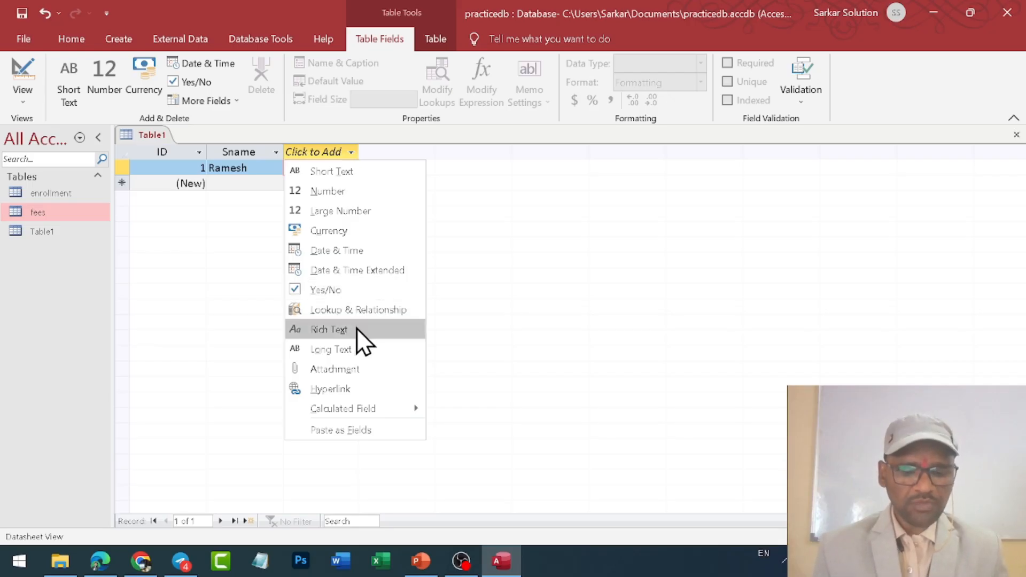
right_click(163, 138)
click(186, 163)
click(508, 325)
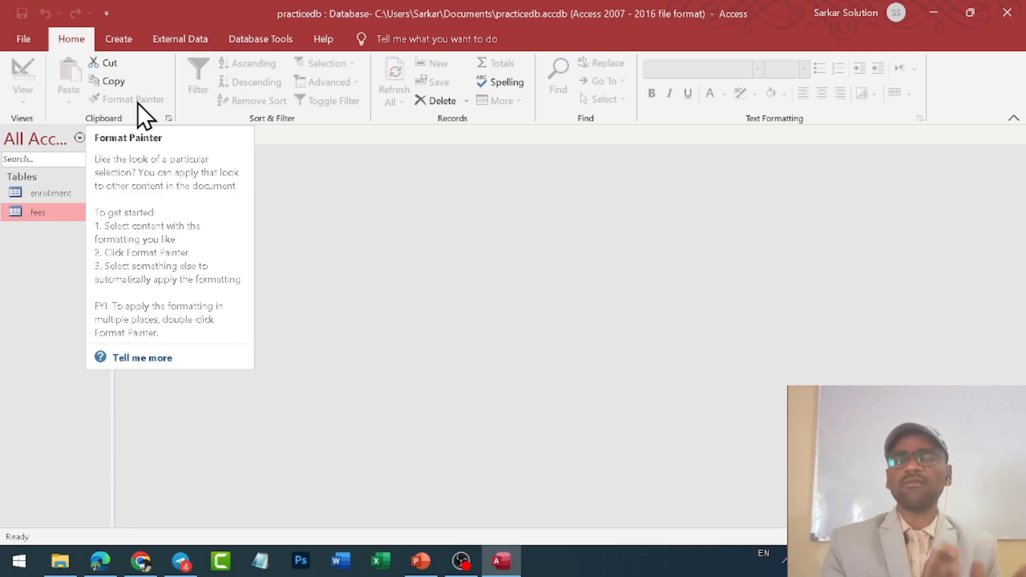
- Open the database relationships layout and move the fees table farther away from the enrollment table
click(48, 193)
click(258, 37)
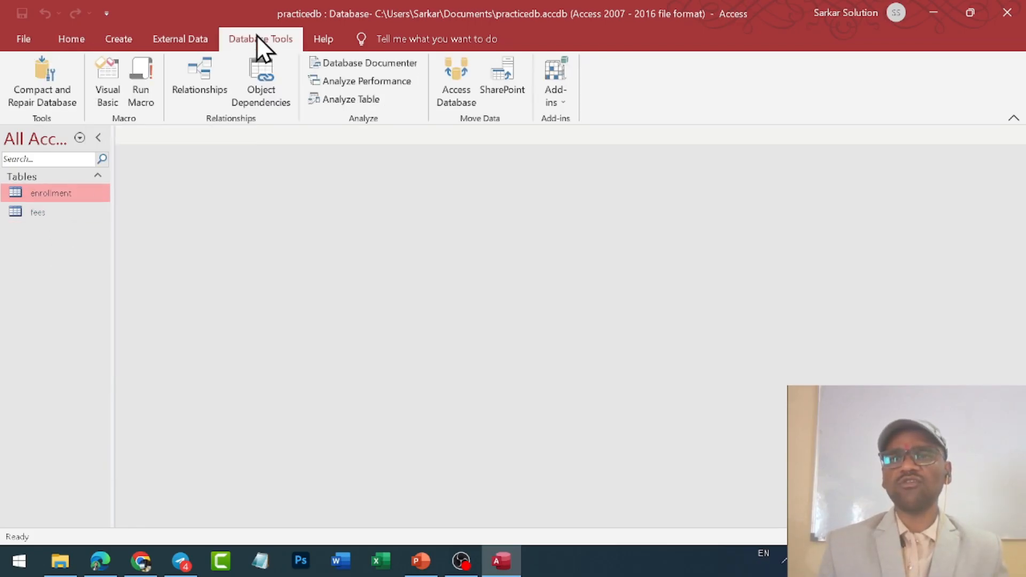
click(200, 78)
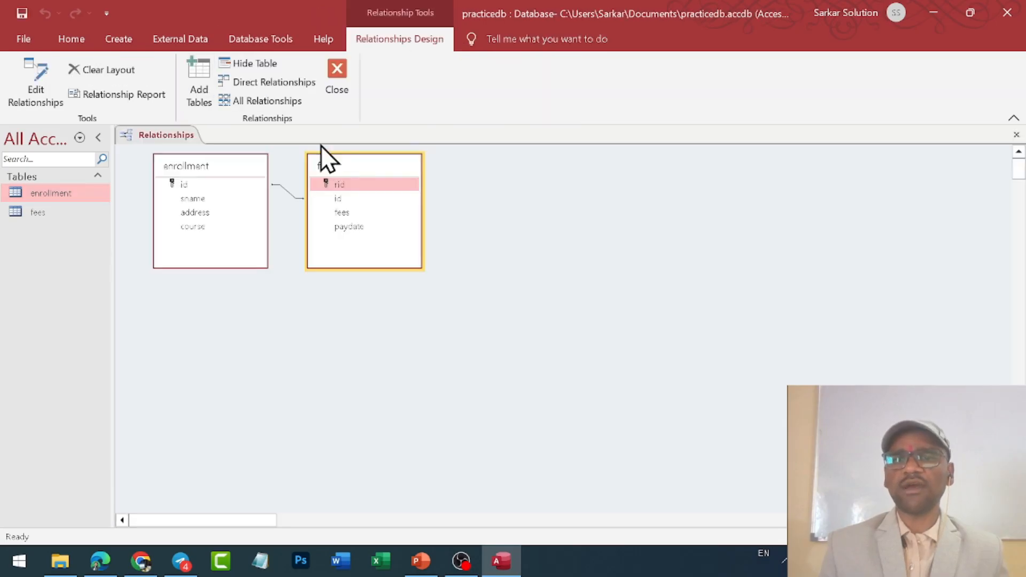
drag(358, 166, 465, 199)
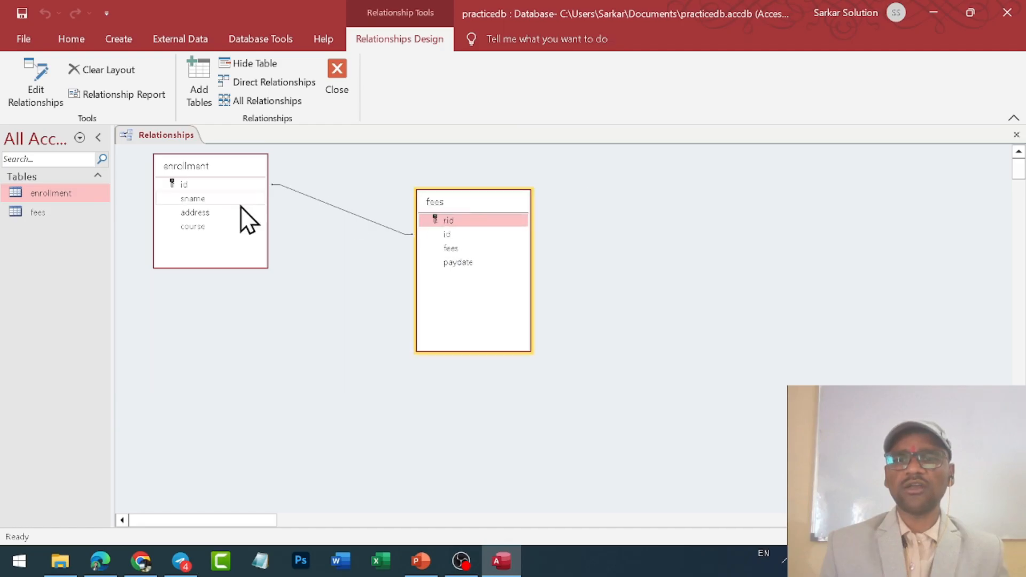
- Edit the enrollment id to fees id relationship to enforce referential integrity with cascading updates and cascading deletes
click(447, 234)
drag(184, 185, 446, 241)
click(476, 331)
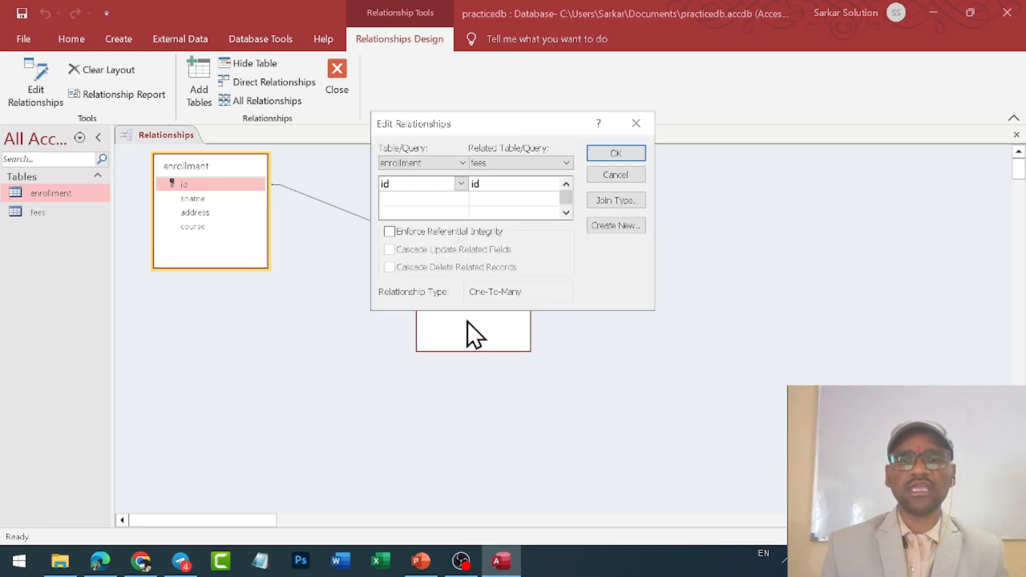
click(428, 233)
click(429, 249)
click(429, 269)
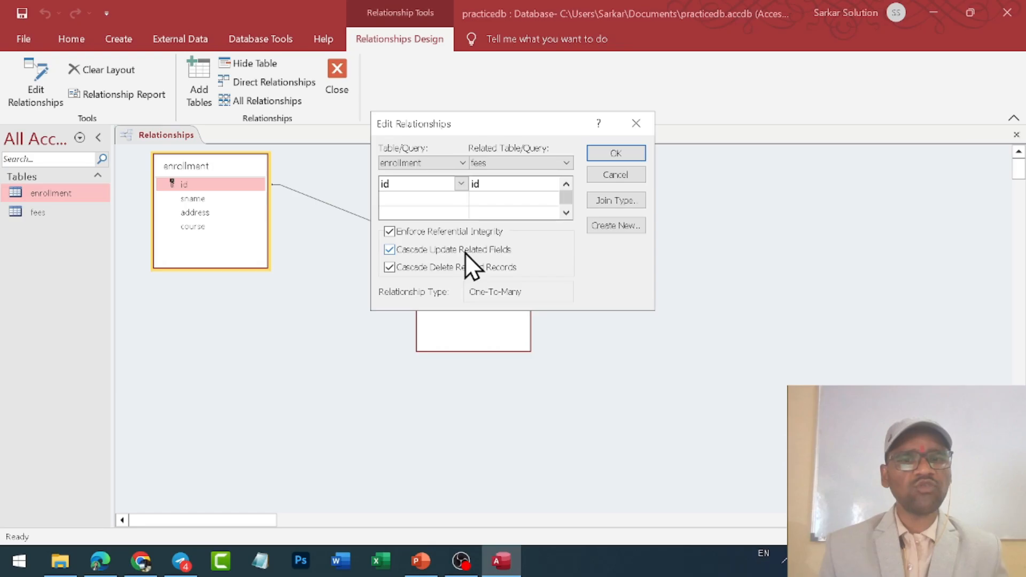
click(616, 154)
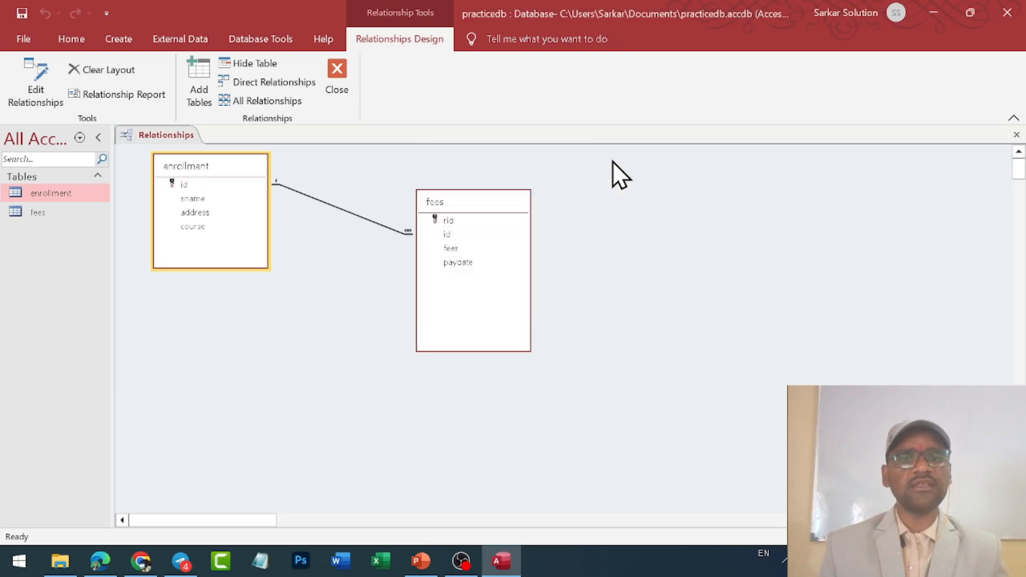
- Move the fees table closer to the enrollment table and delete the relationship between their id fields
mouse_move(485, 200)
mouse_down()
mouse_move(674, 204)
mouse_move(373, 220)
mouse_move(505, 203)
mouse_move(601, 215)
mouse_move(385, 195)
mouse_move(474, 207)
mouse_up()
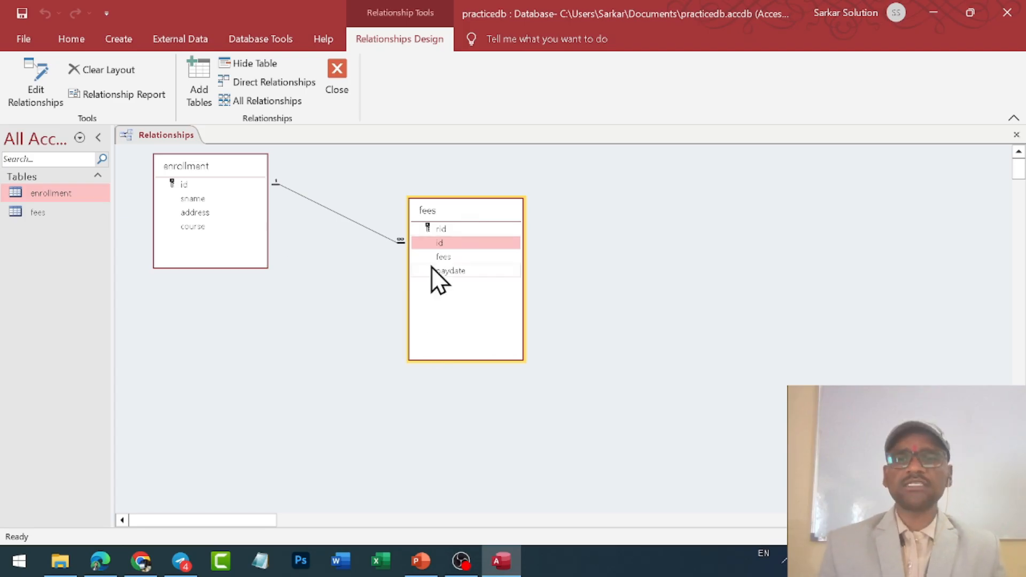
drag(435, 211, 384, 207)
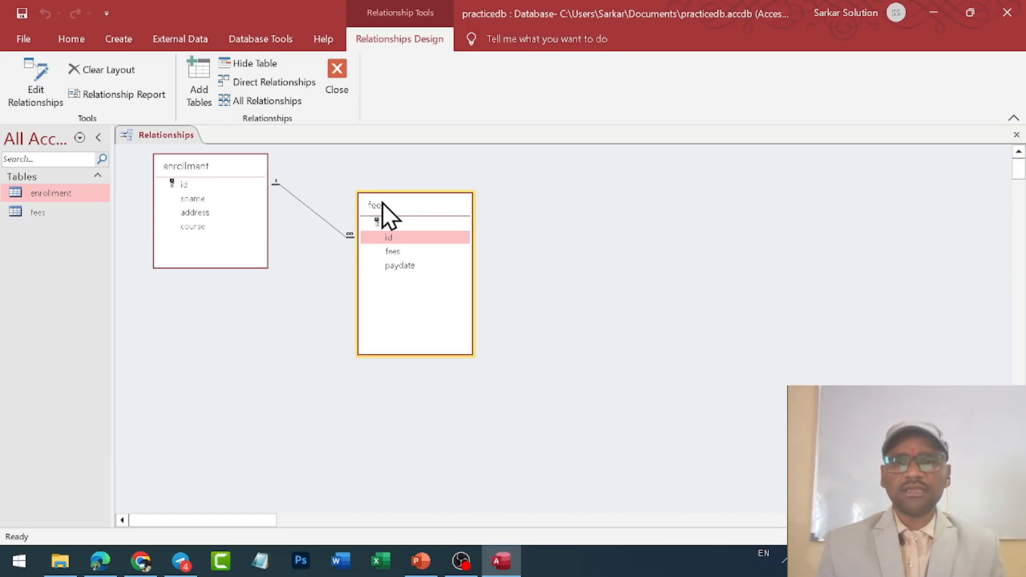
right_click(316, 214)
click(350, 241)
click(496, 325)
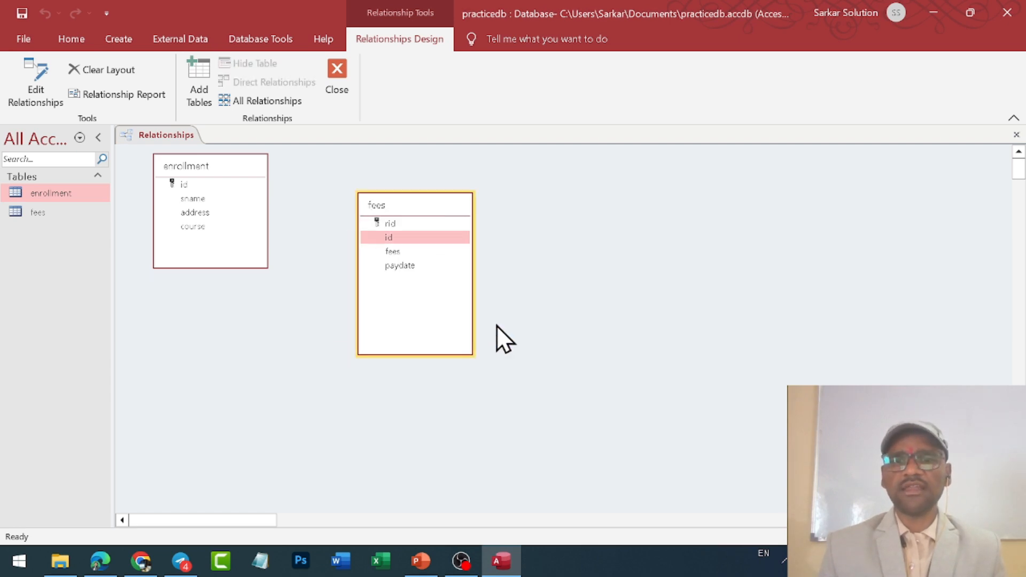
- Hide the fees and enrollment tables in the relationships layout, and close it with the layout changes saved
right_click(383, 204)
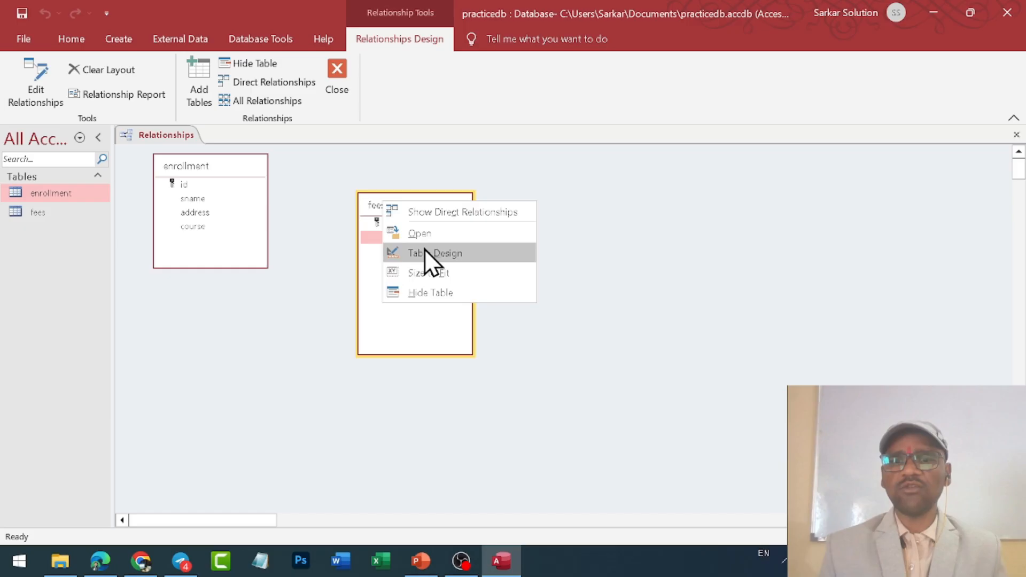
click(432, 290)
right_click(250, 167)
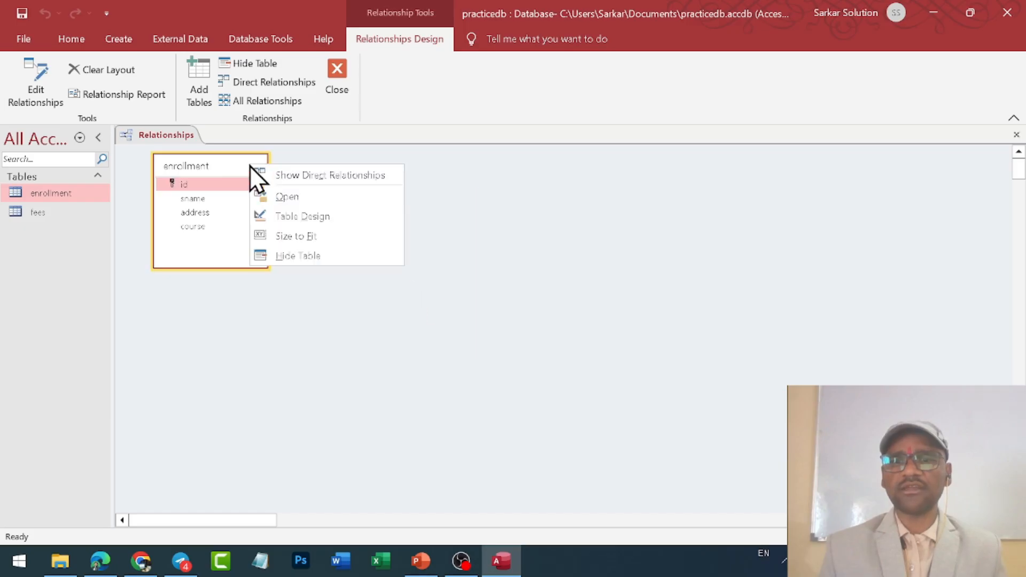
click(300, 255)
right_click(180, 140)
click(211, 166)
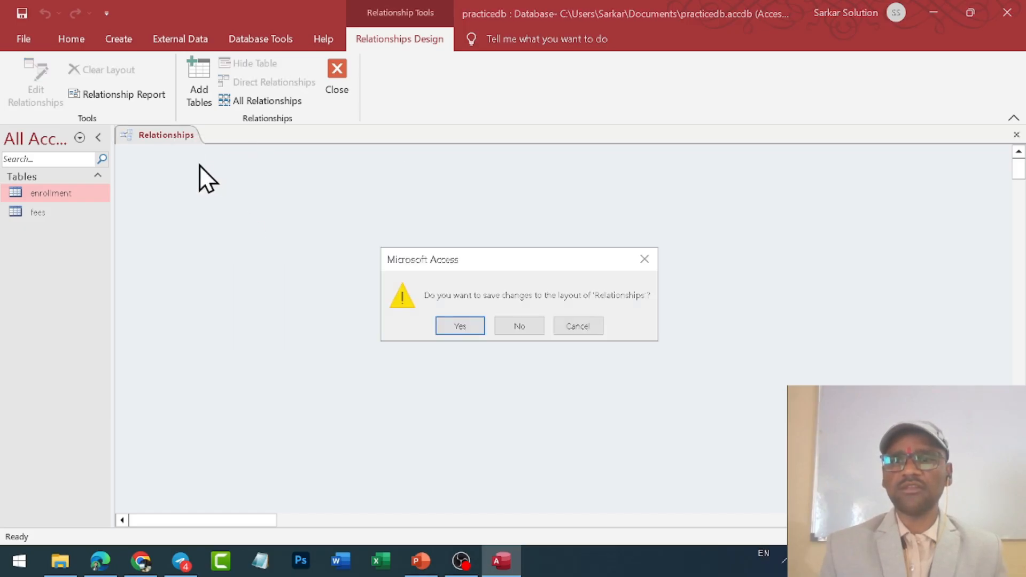
click(460, 326)
- Reopen the relationships layout and add the enrollment and fees tables to it
click(270, 38)
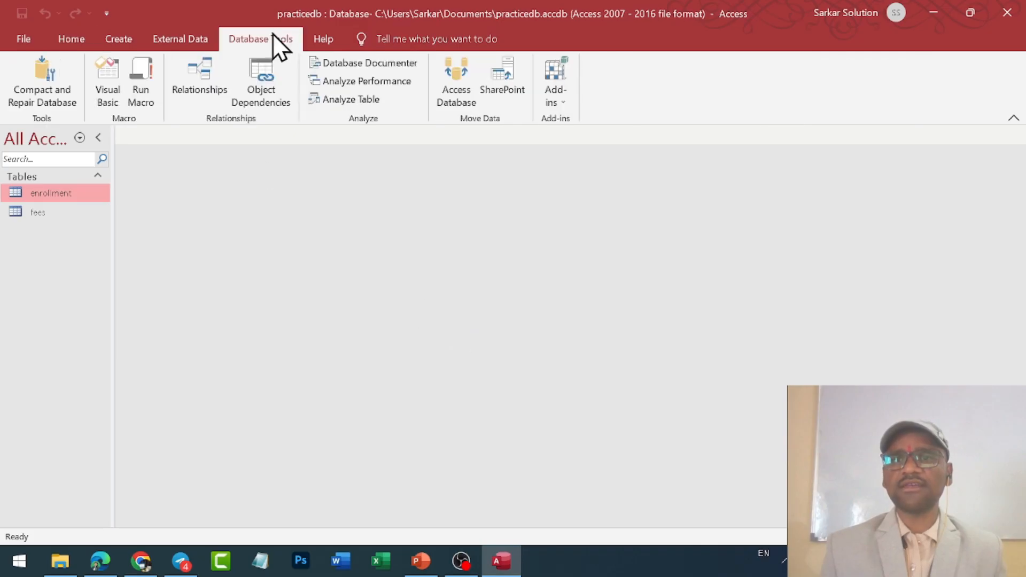
click(191, 69)
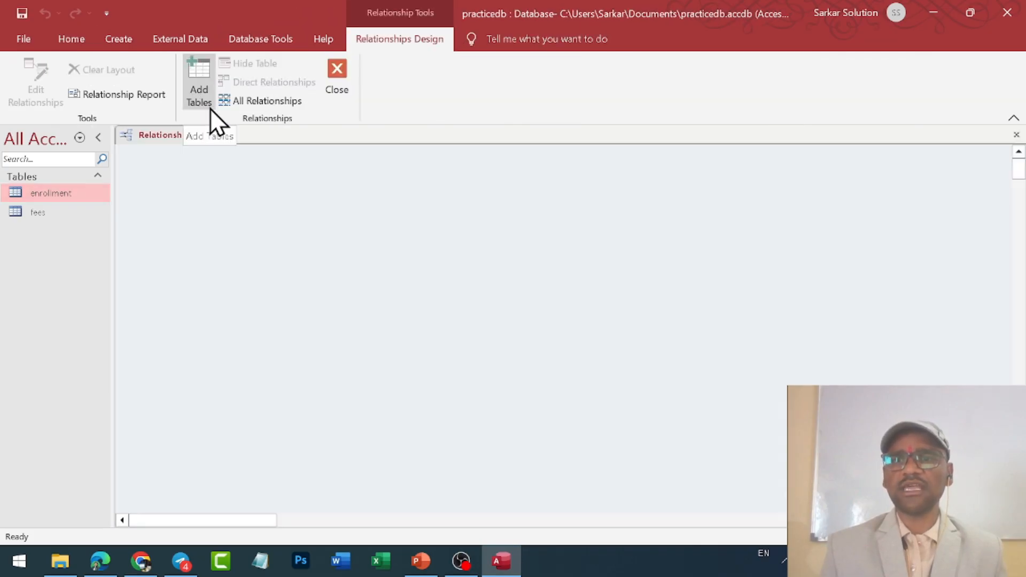
click(203, 91)
drag(500, 58, 677, 121)
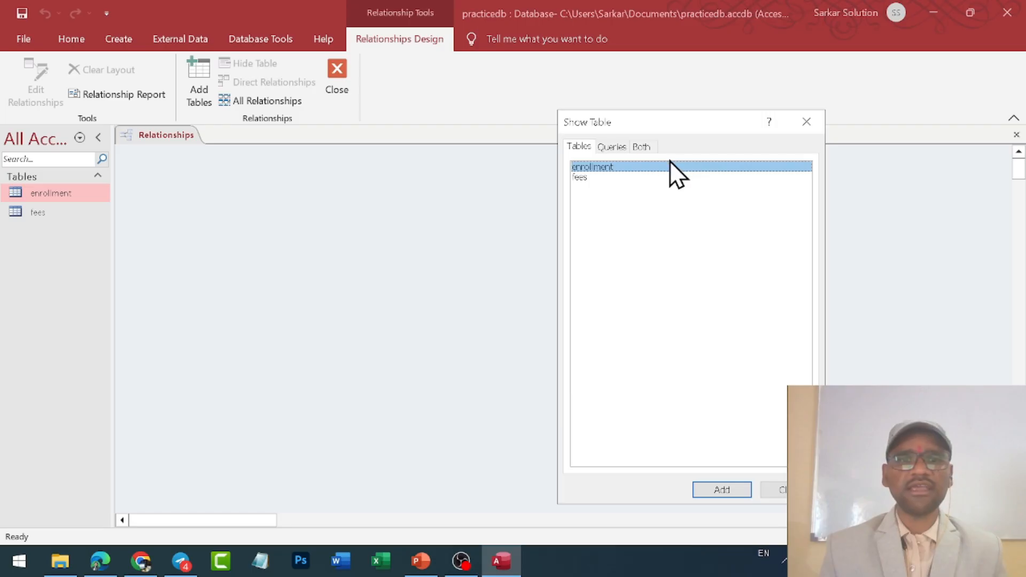
click(719, 490)
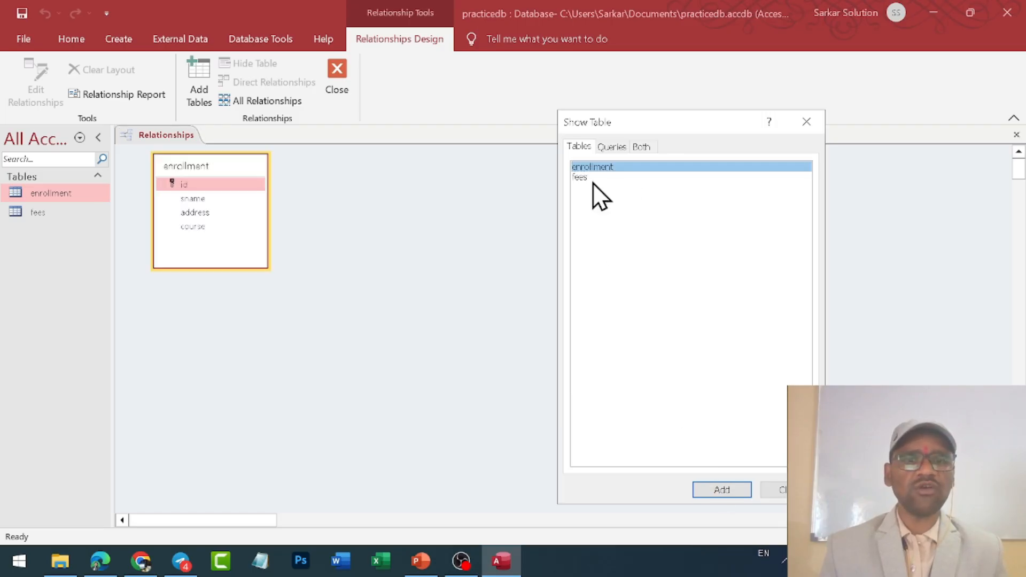
click(587, 178)
click(733, 490)
click(793, 489)
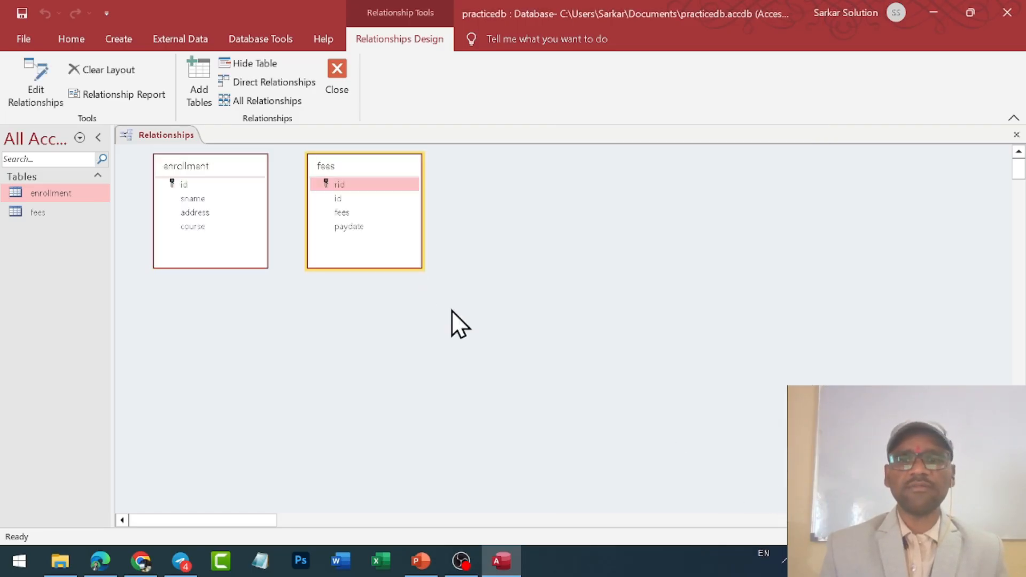
- Create a one-to-many relationship from enrollment id to fees id, enforcing referential integrity with cascading updates and deletes
drag(182, 185, 339, 201)
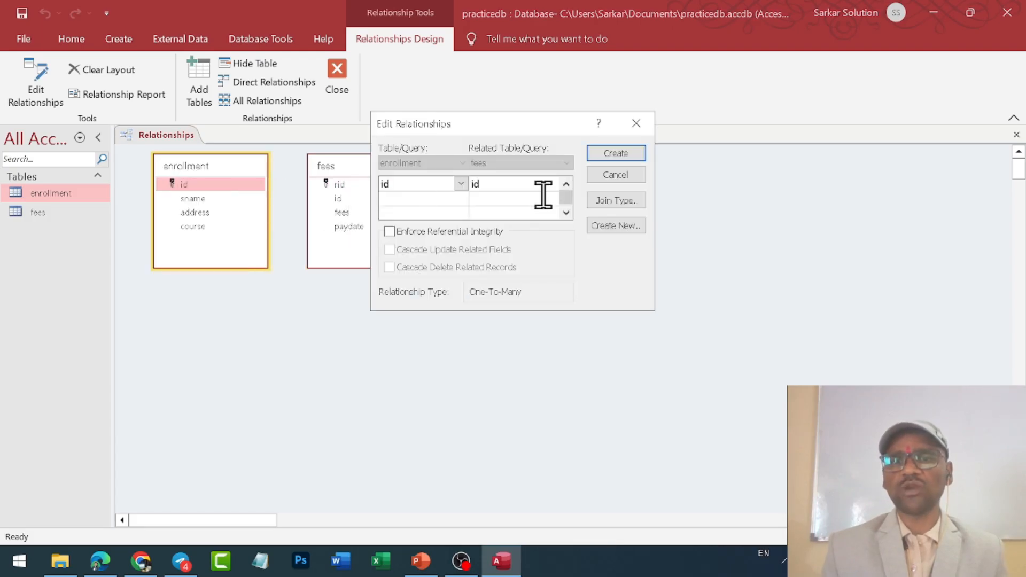
click(433, 233)
click(426, 249)
click(426, 268)
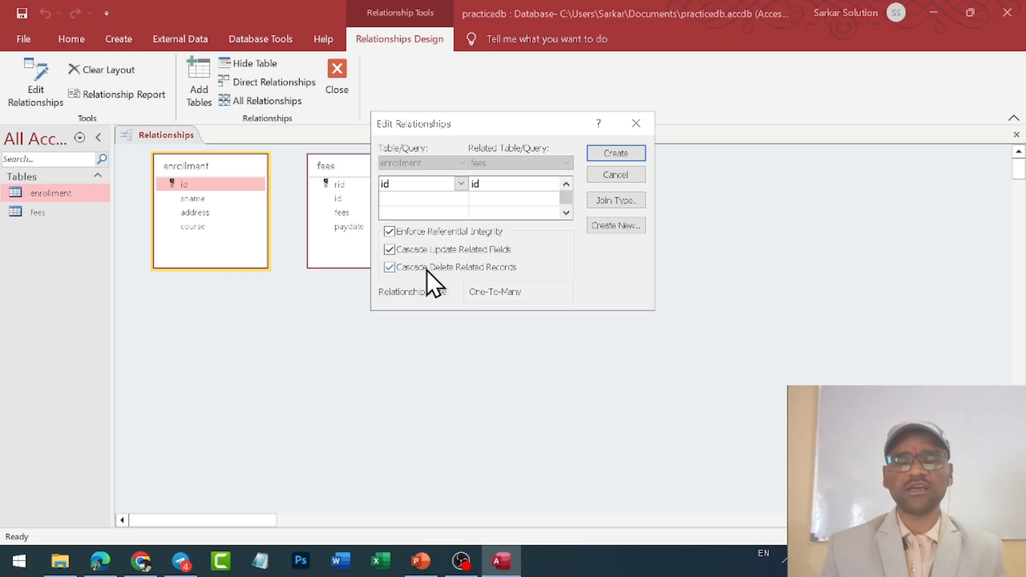
drag(494, 129, 437, 147)
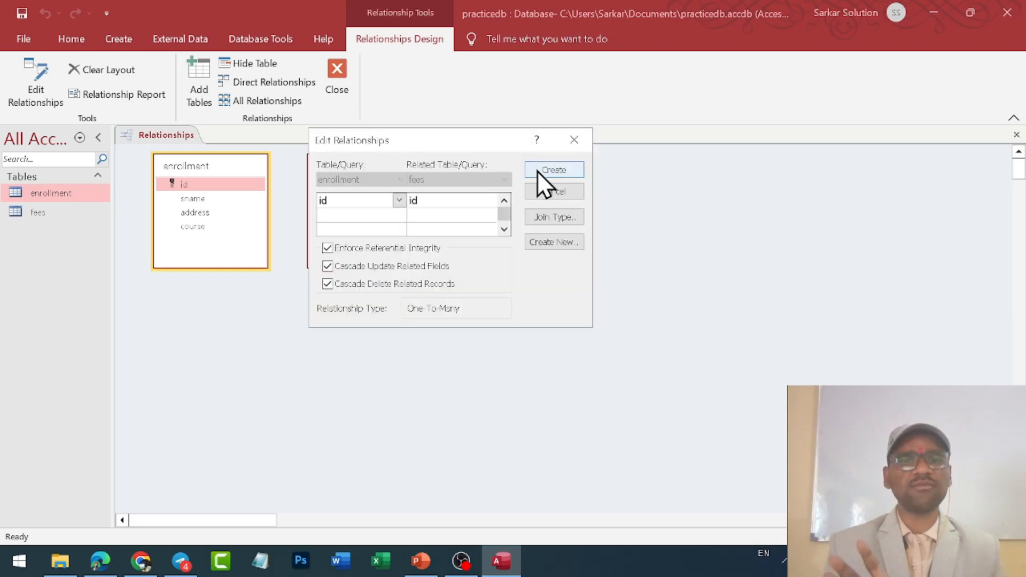
click(537, 171)
drag(380, 172, 389, 196)
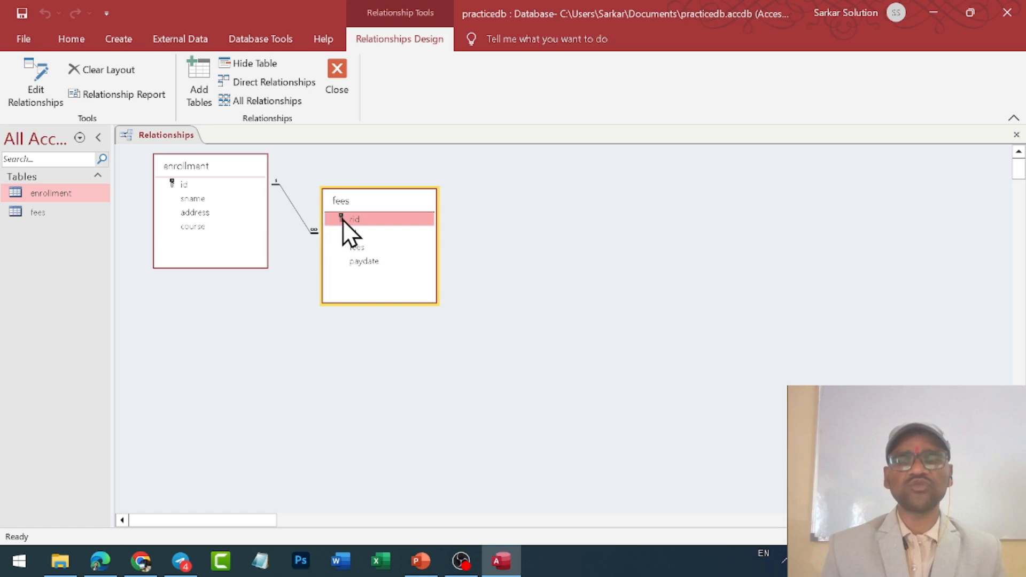
- Save the relationships layout and close it, keeping the relationship between enrollment and fees
right_click(291, 205)
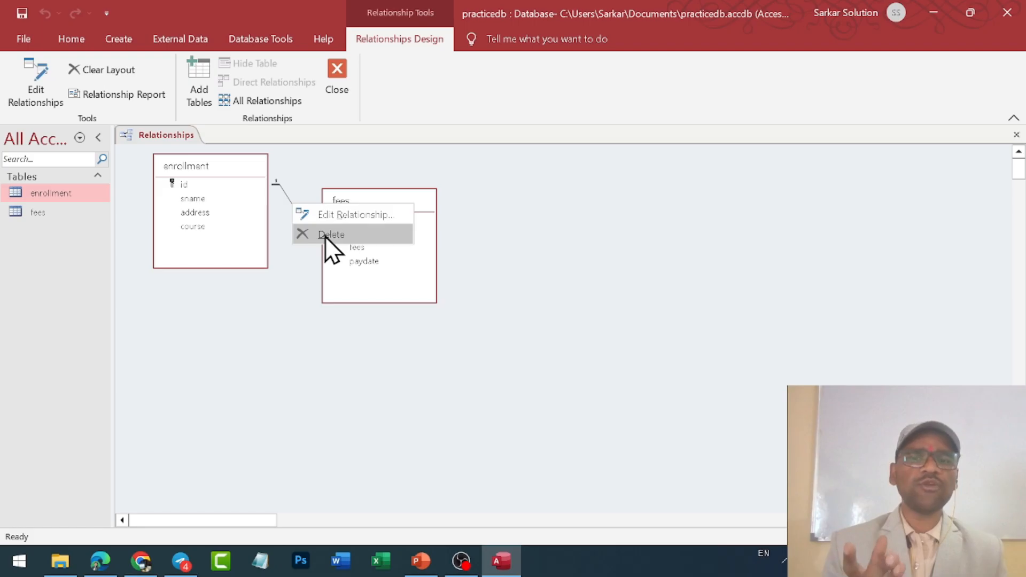
click(337, 197)
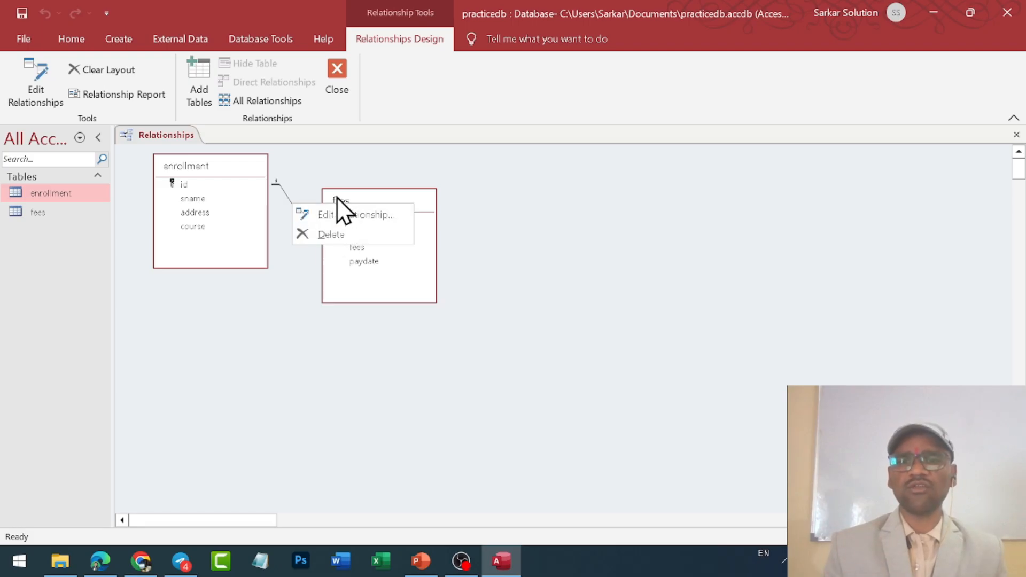
right_click(179, 132)
click(206, 141)
right_click(168, 137)
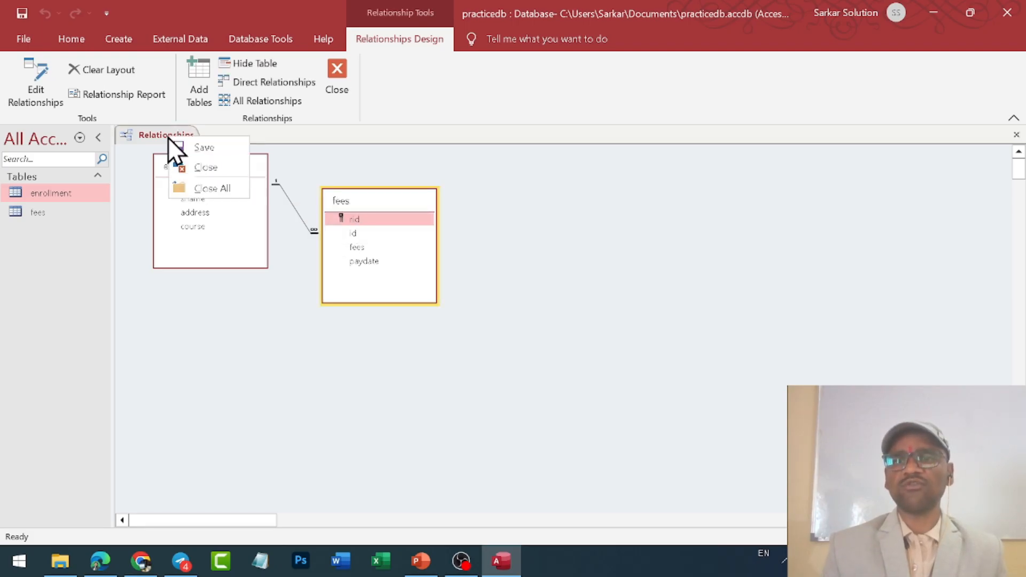
click(189, 165)
- Examine the fees records linked to id 1101 in the enrollment table, and close the table
double_click(50, 194)
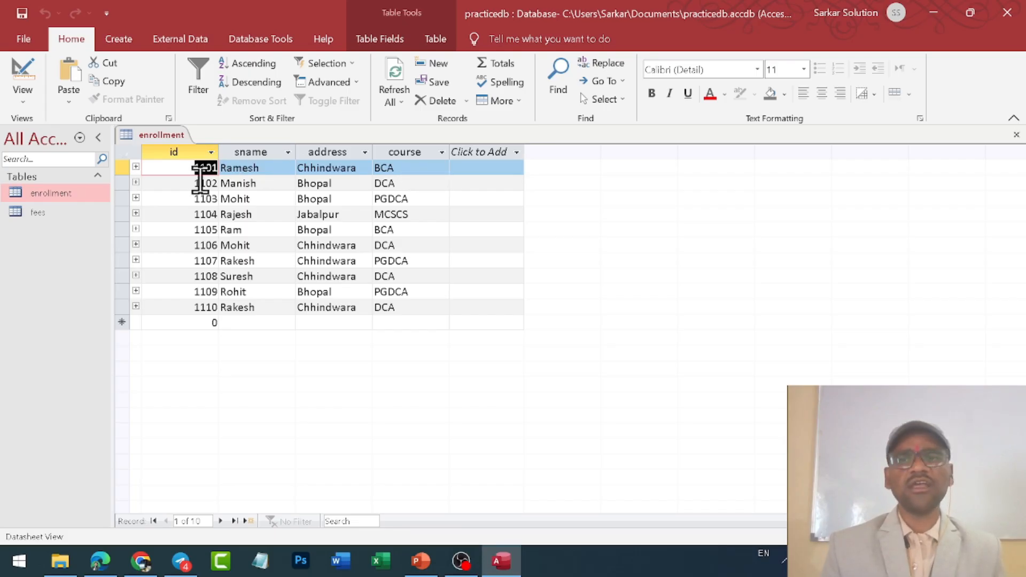
click(136, 167)
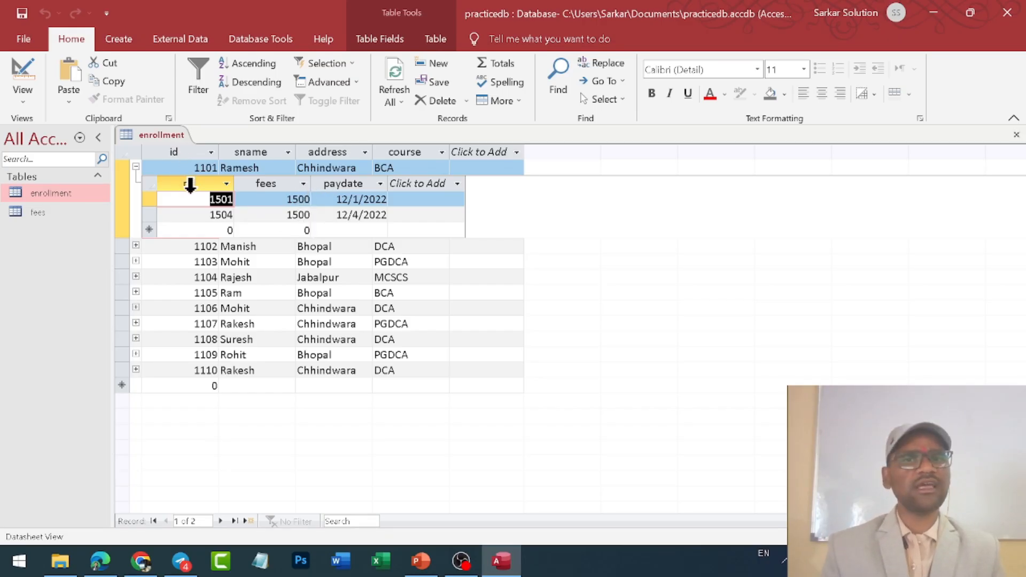
right_click(160, 137)
click(169, 155)
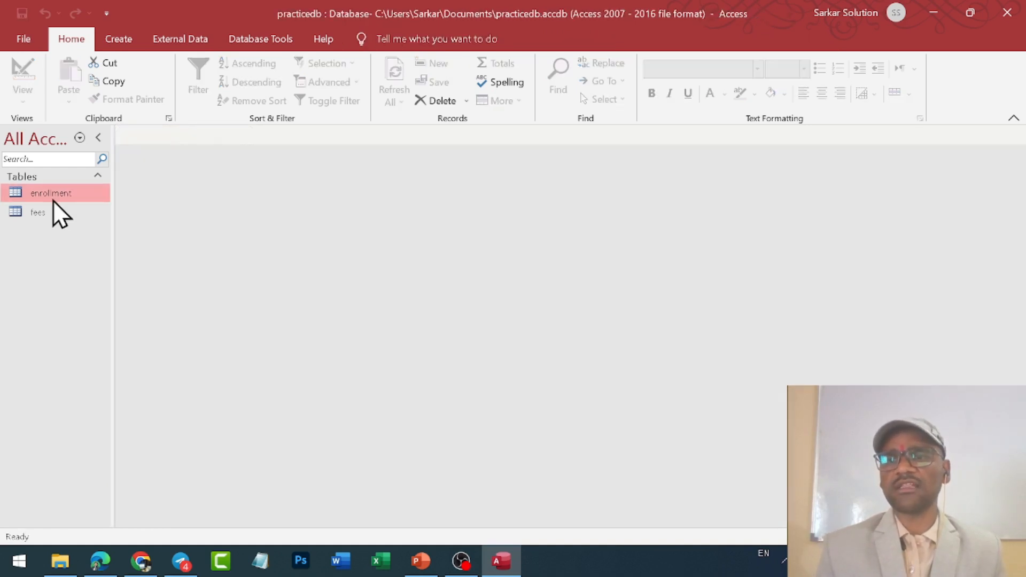
- Open the fees table, add a total row, and select the total cell of the fees column
double_click(49, 211)
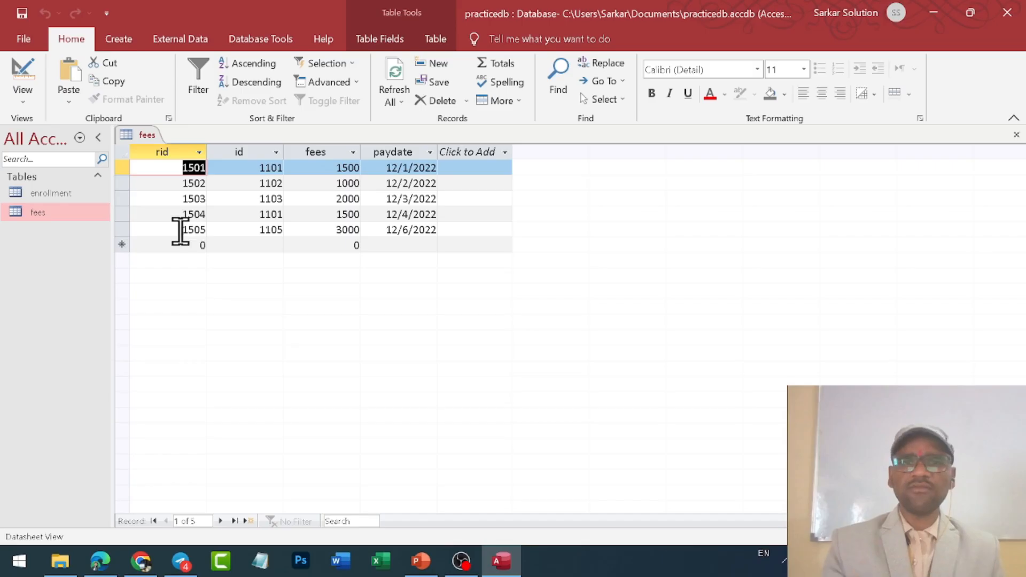
click(345, 241)
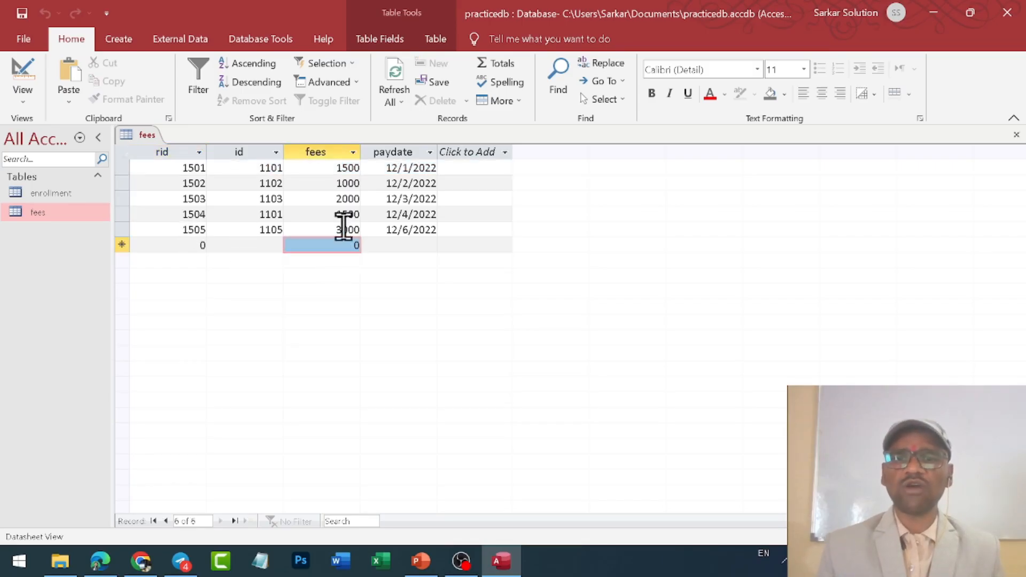
click(347, 244)
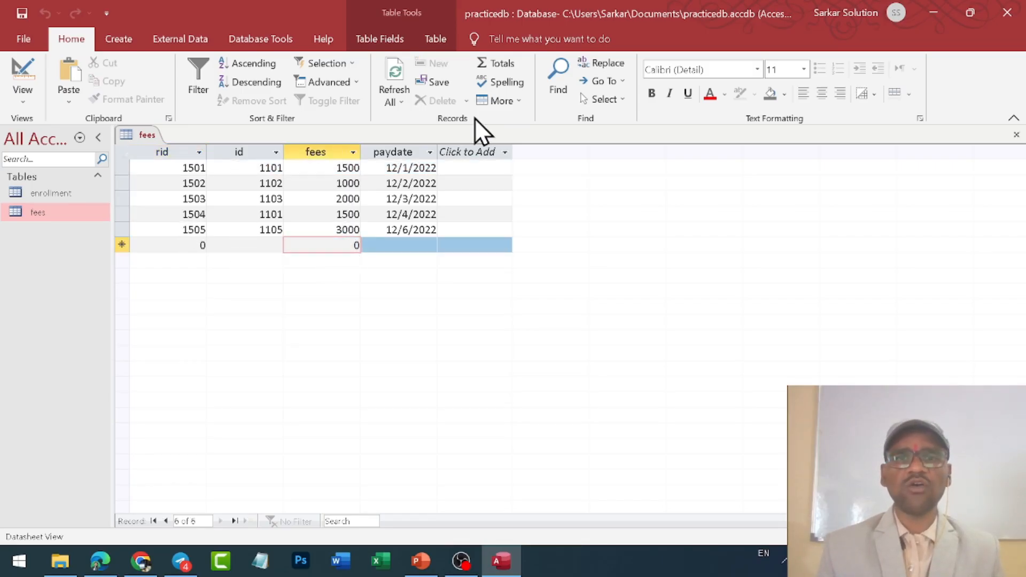
click(503, 64)
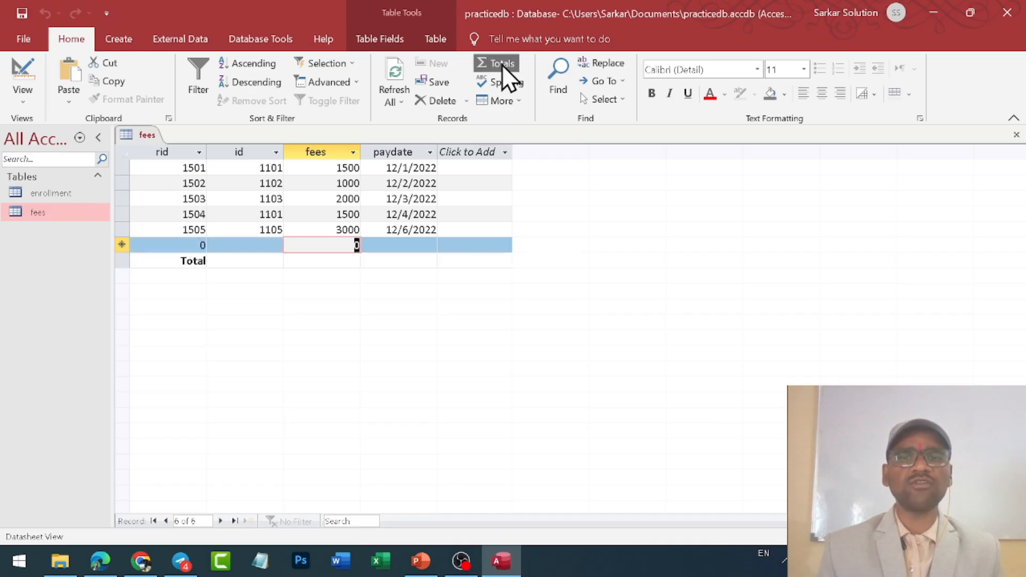
click(176, 262)
click(325, 262)
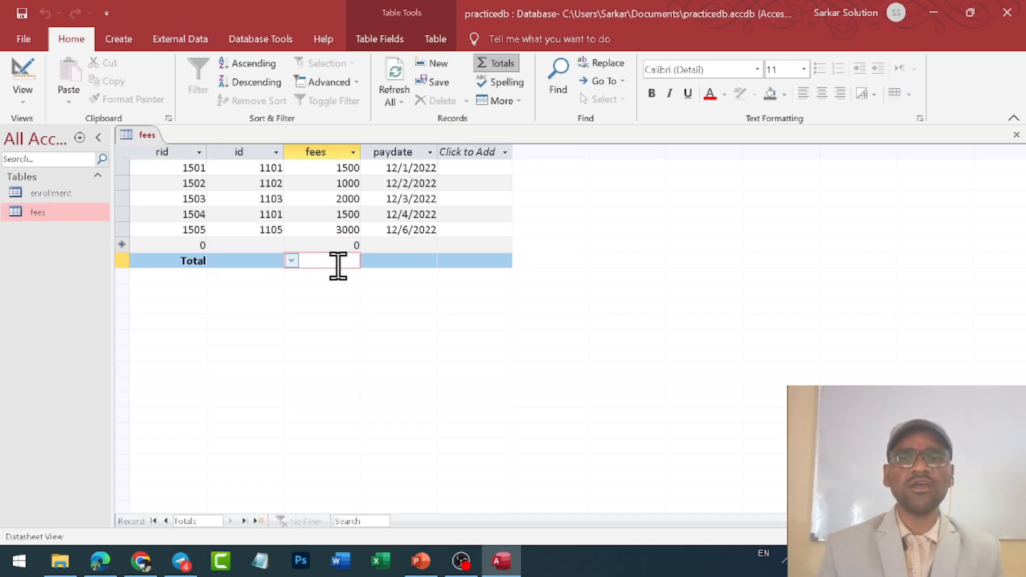
- Total the fees column with Sum in the totals row, and save and close the fees table
click(291, 261)
click(273, 291)
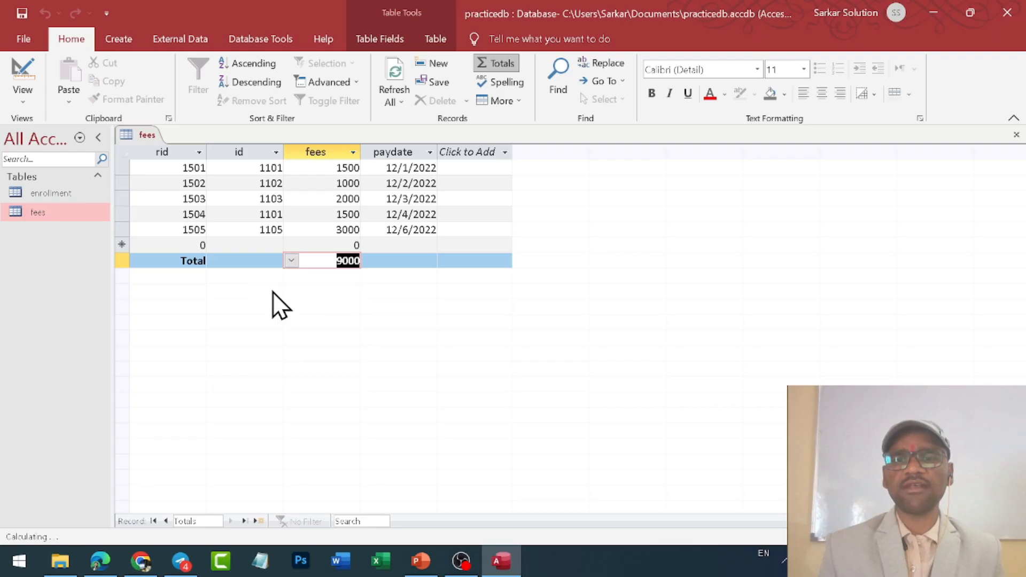
right_click(140, 134)
click(158, 143)
right_click(141, 135)
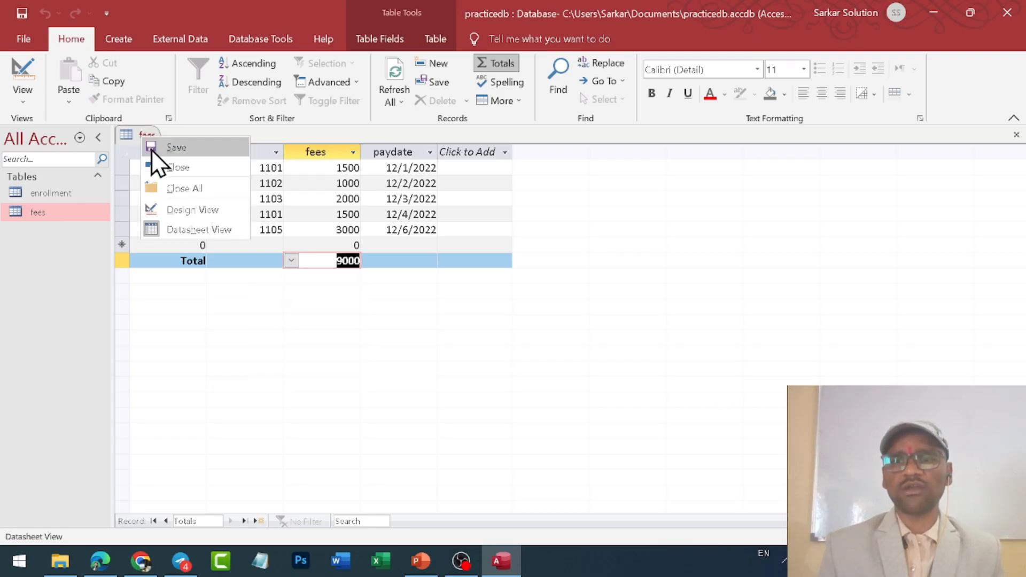
click(156, 166)
- Open the enrollment table and expand the related fee records of ids 1101 to 1105 to examine their totals
double_click(37, 196)
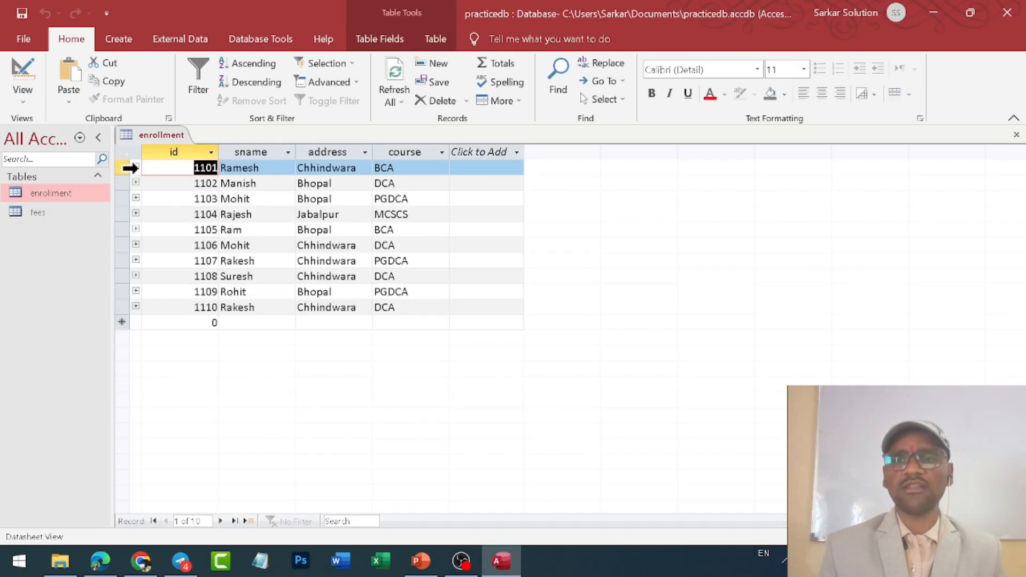
click(135, 166)
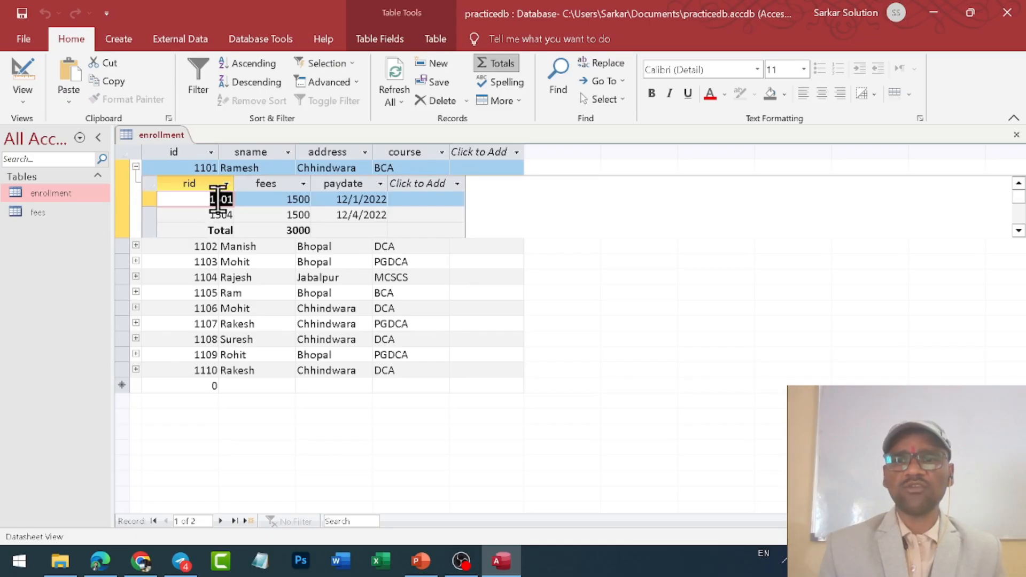
click(136, 245)
click(136, 309)
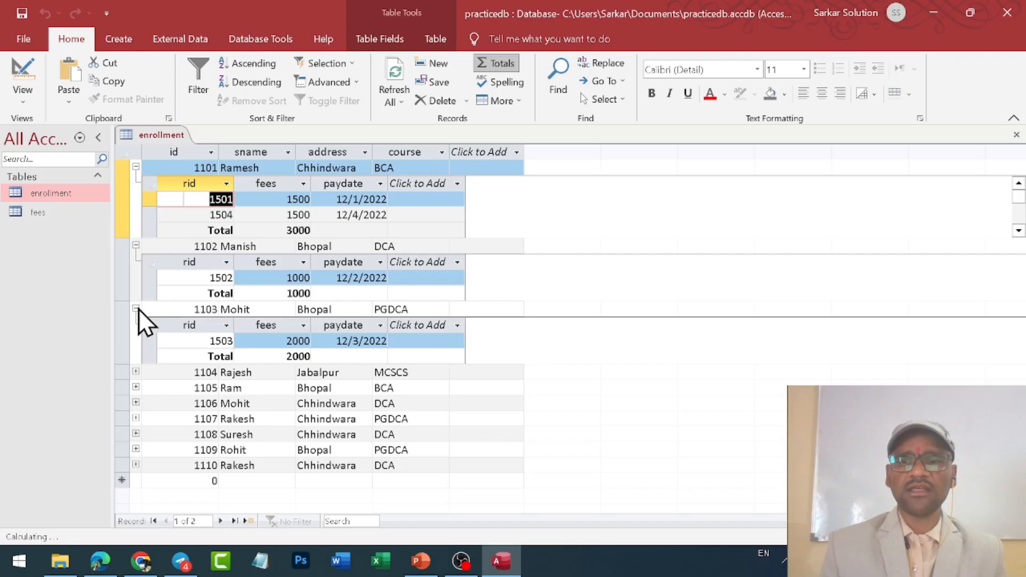
click(136, 372)
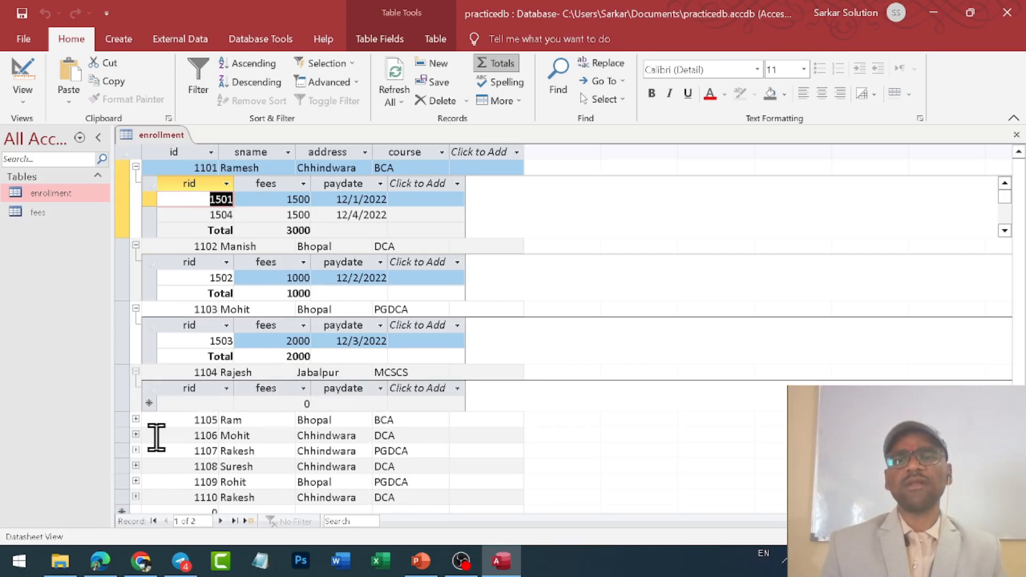
click(135, 419)
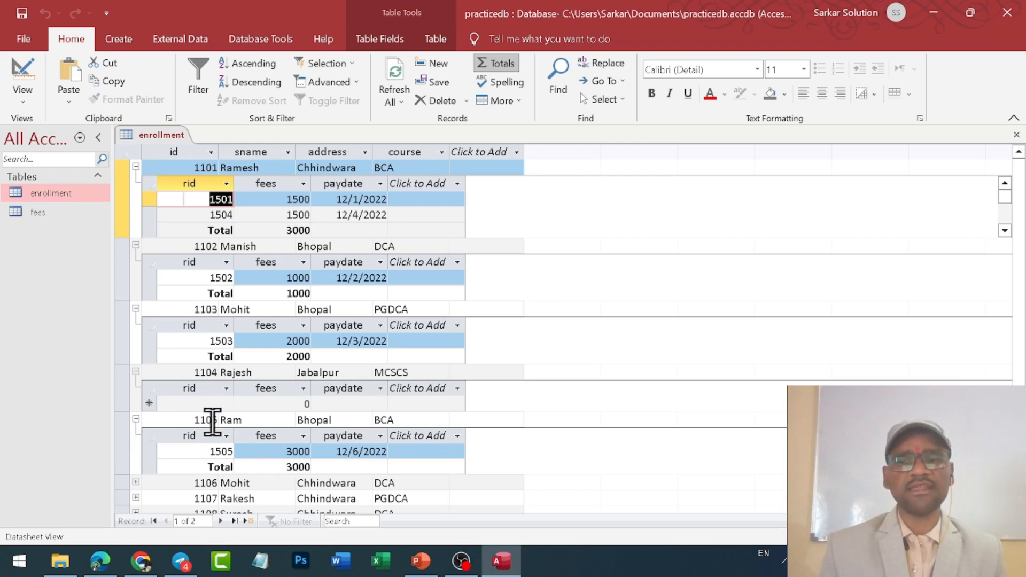
- Collapse all expanded fee records of ids 1101 to 1105 and close the enrollment table
click(135, 168)
click(136, 183)
click(136, 201)
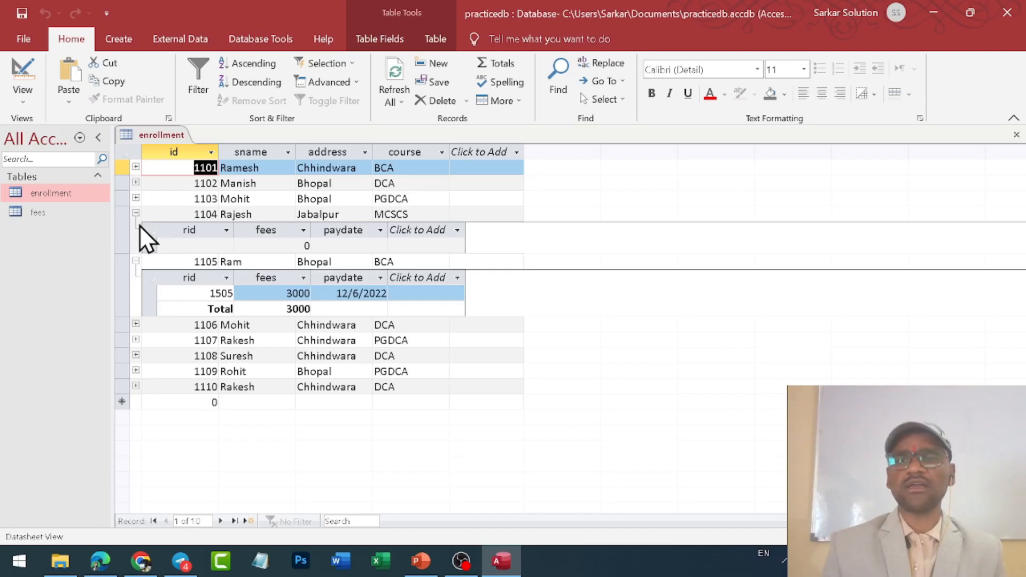
click(137, 214)
click(136, 229)
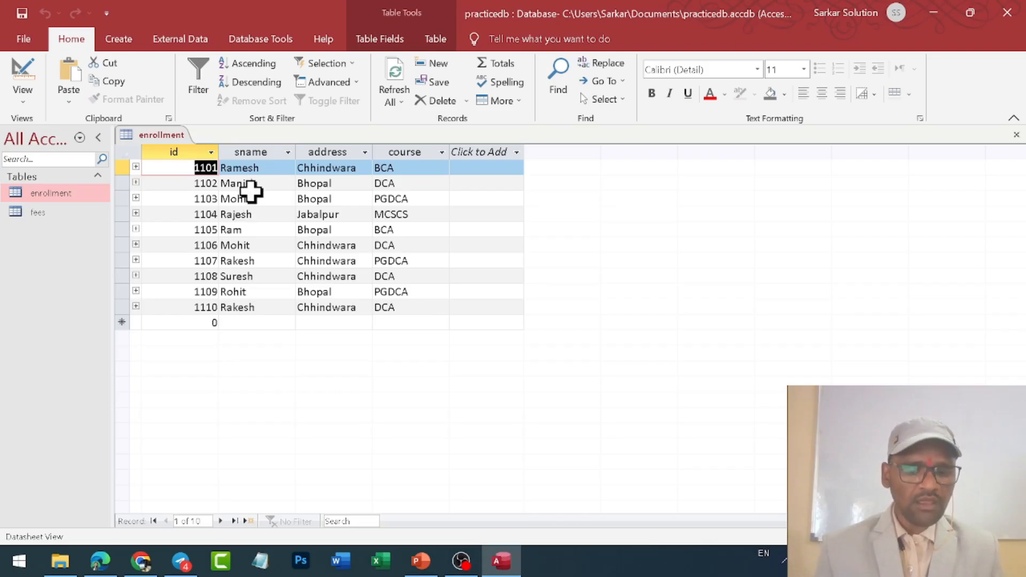
right_click(172, 137)
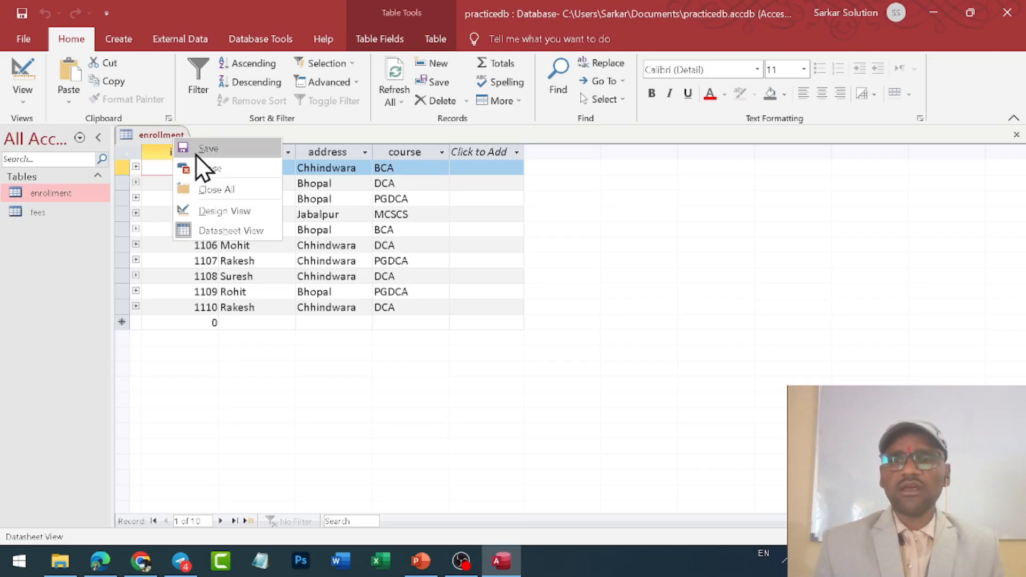
click(201, 165)
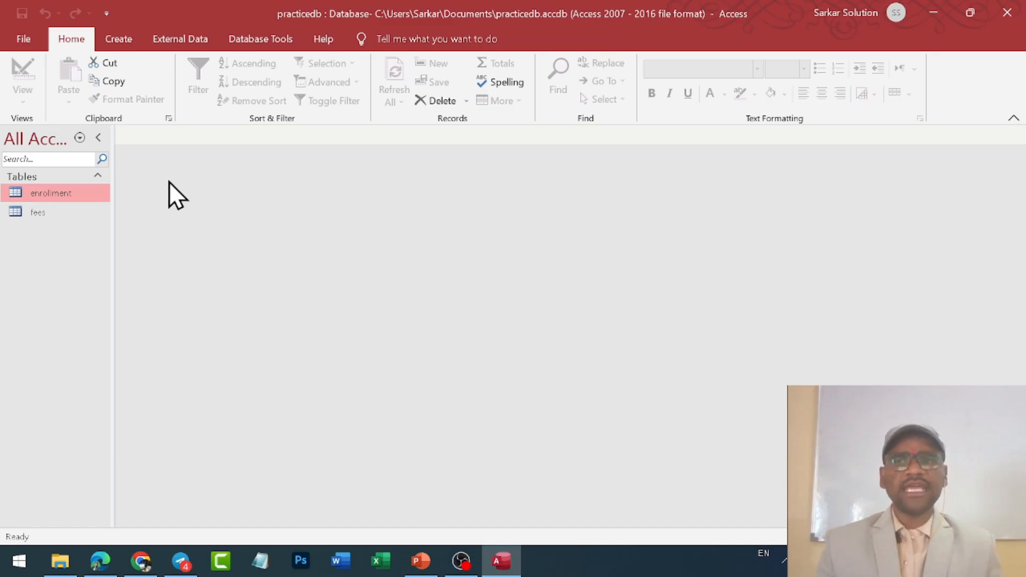
- Start a query with the Simple Query Wizard and add the id and sname fields from the enrollment table
click(129, 44)
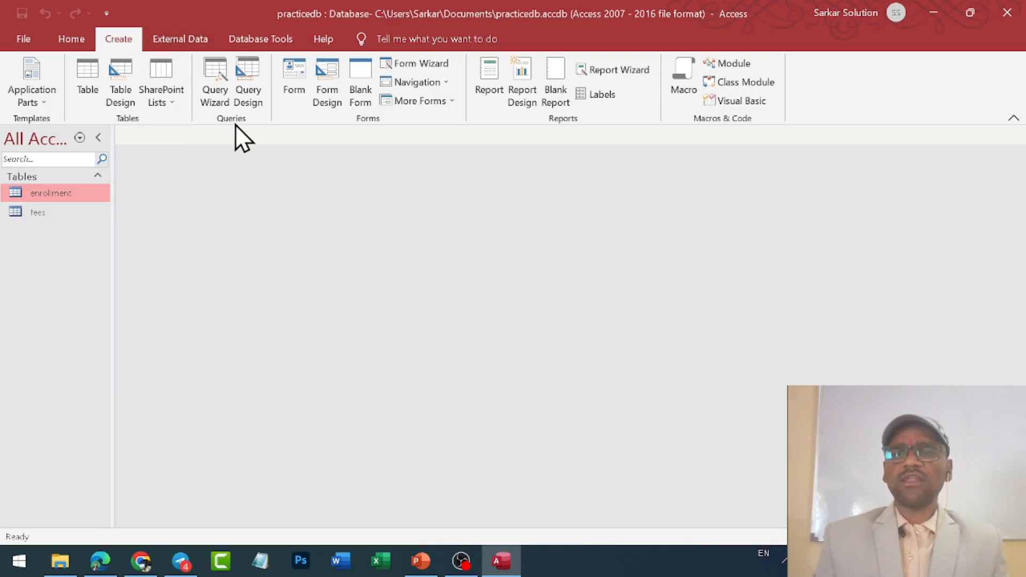
click(220, 92)
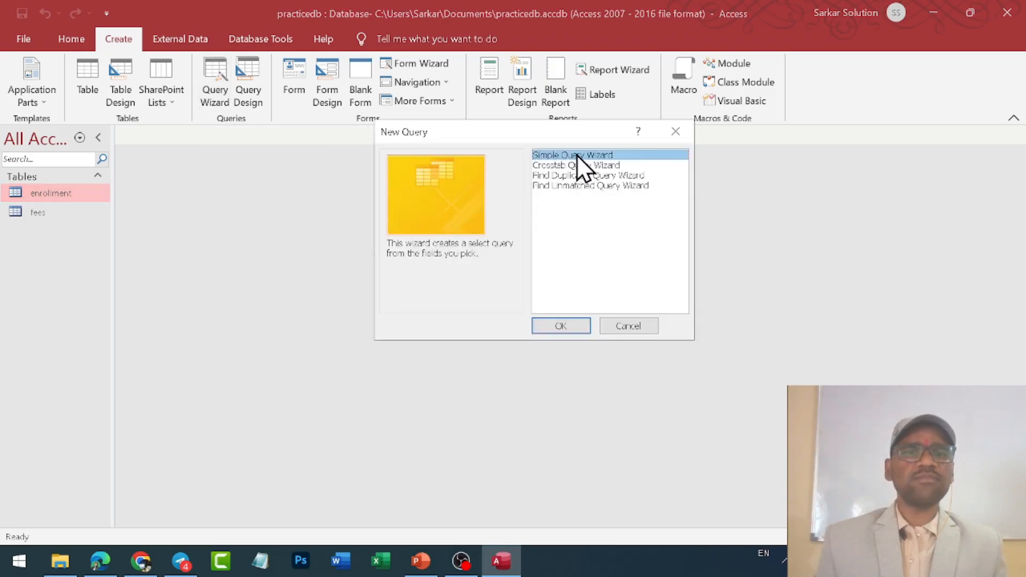
click(567, 323)
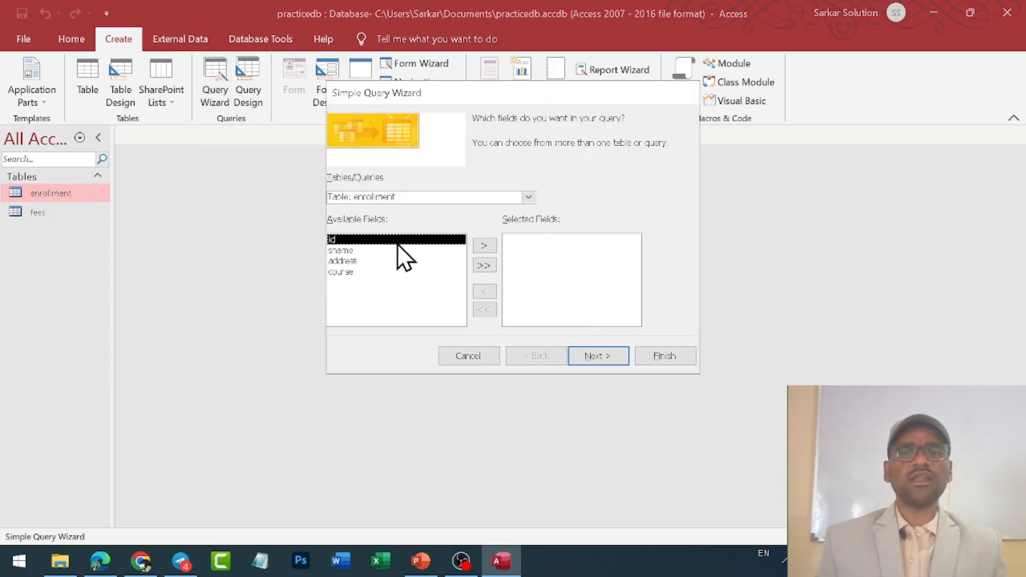
click(529, 197)
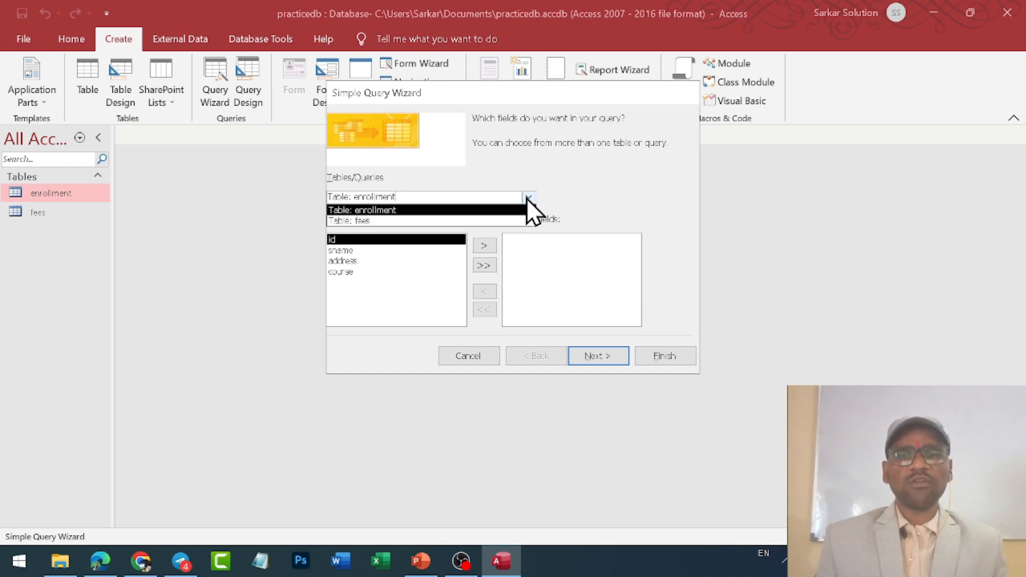
click(377, 212)
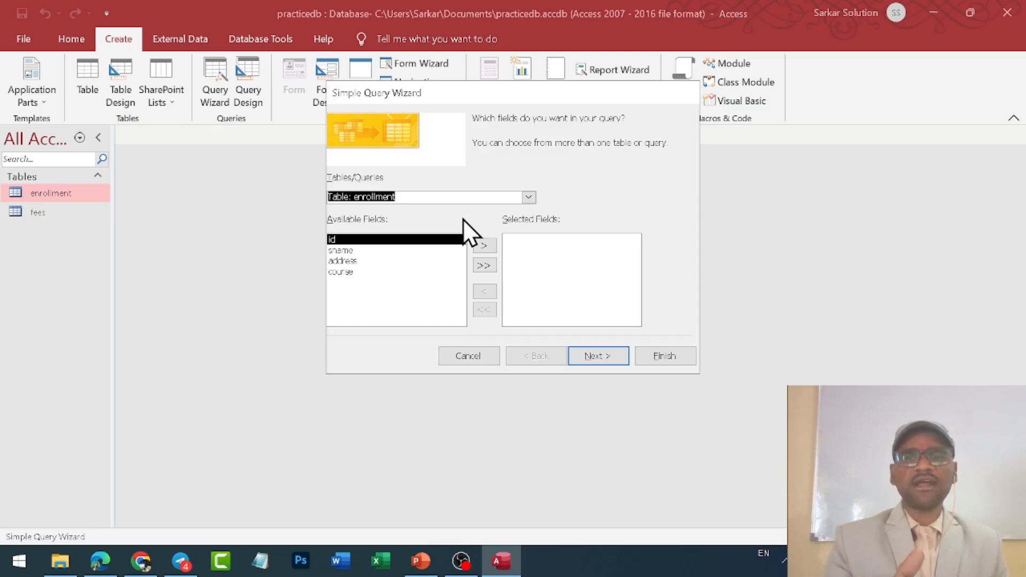
click(528, 197)
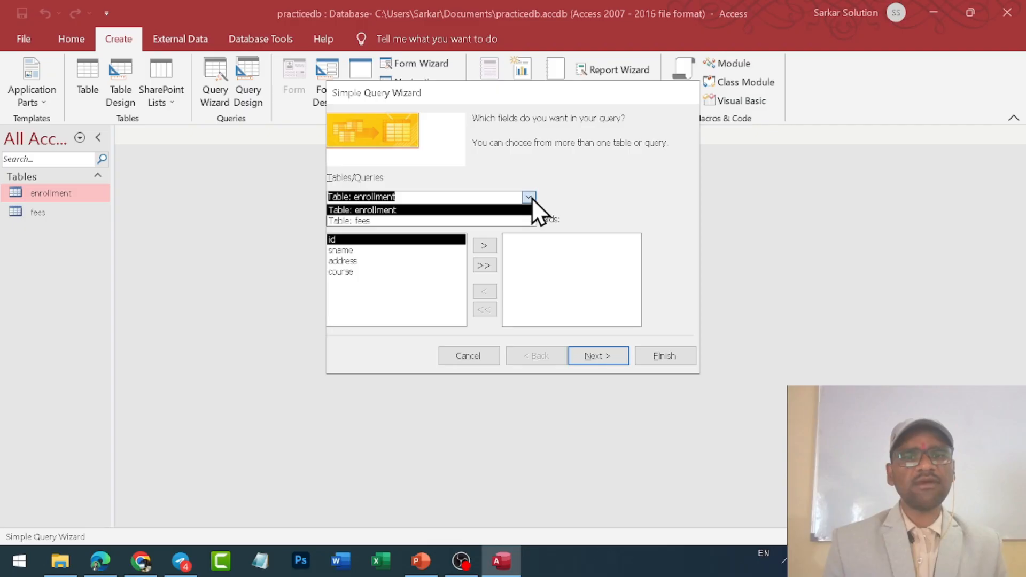
click(396, 214)
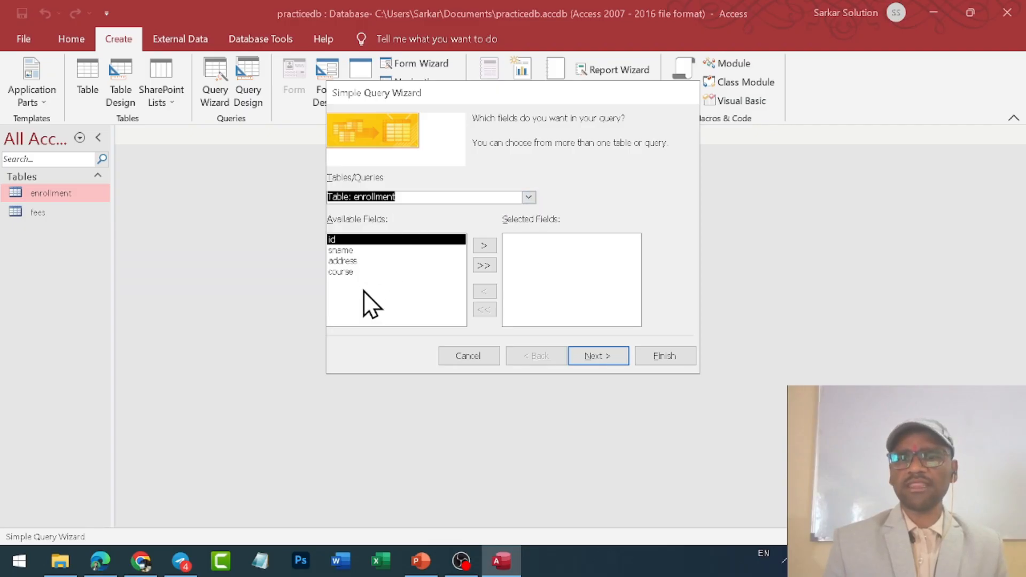
click(476, 245)
click(354, 240)
click(480, 247)
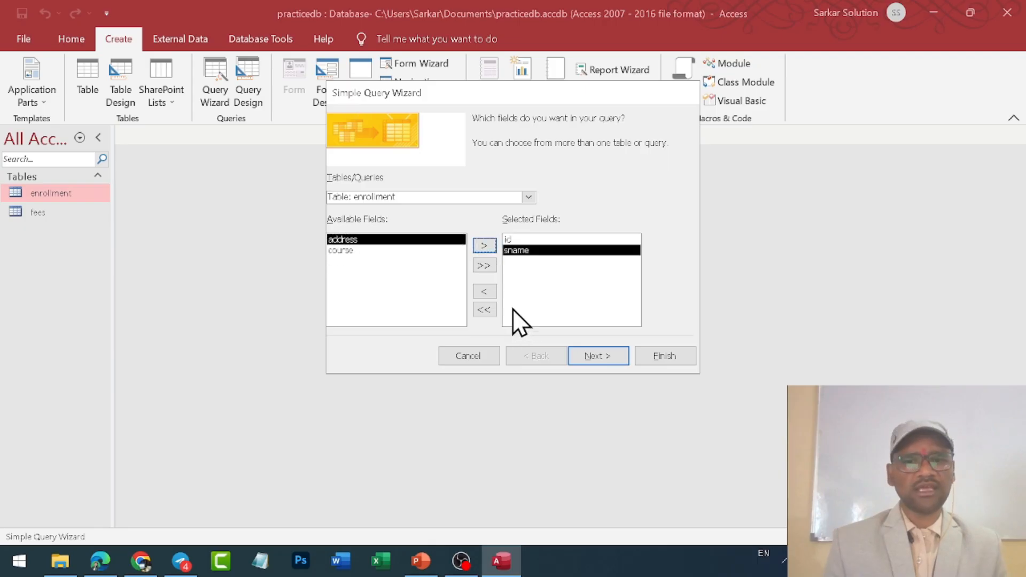
- Add the fees and rid fields from the fees table to the query and accept the field selection
click(529, 197)
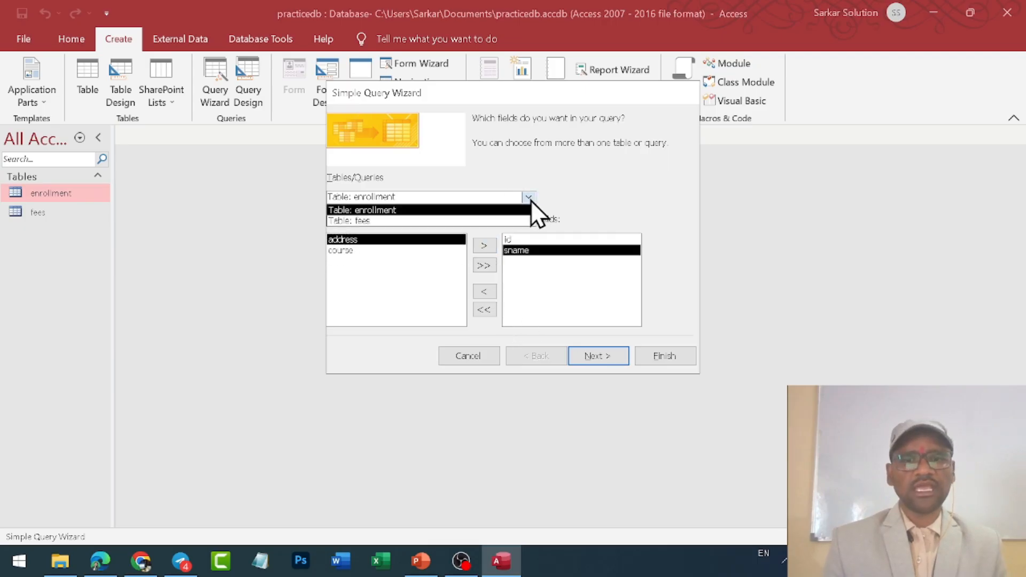
click(412, 223)
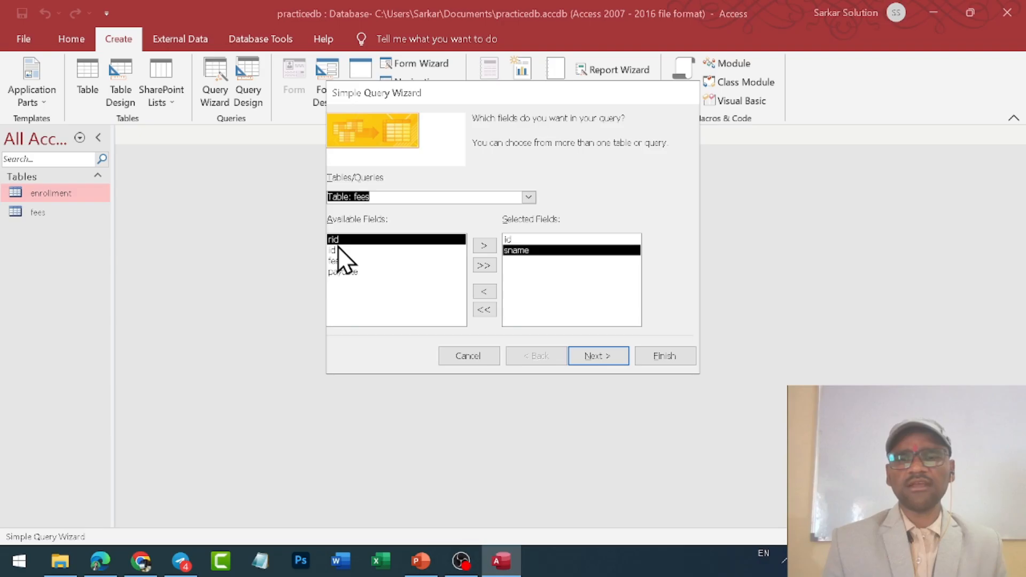
click(338, 260)
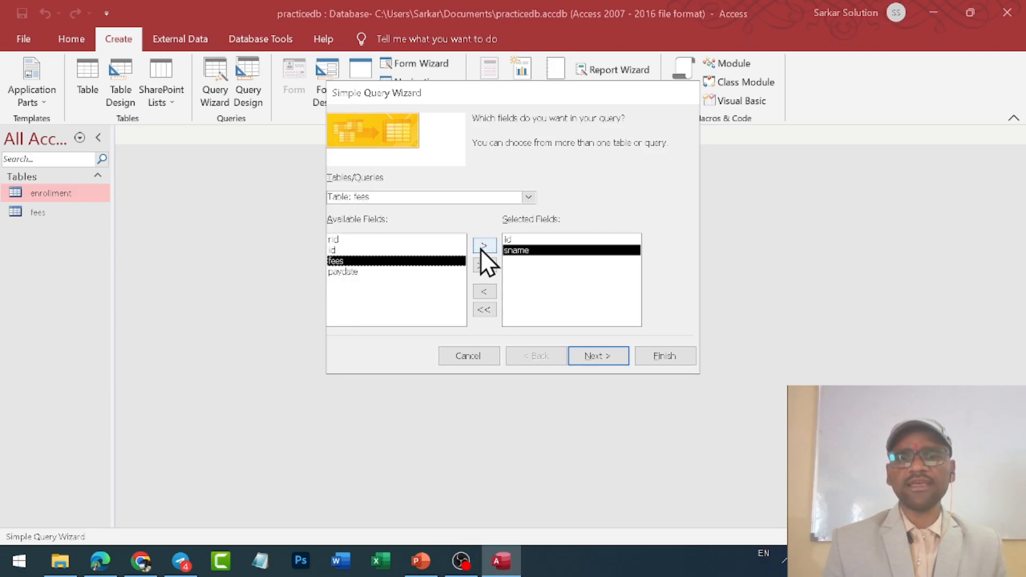
click(481, 247)
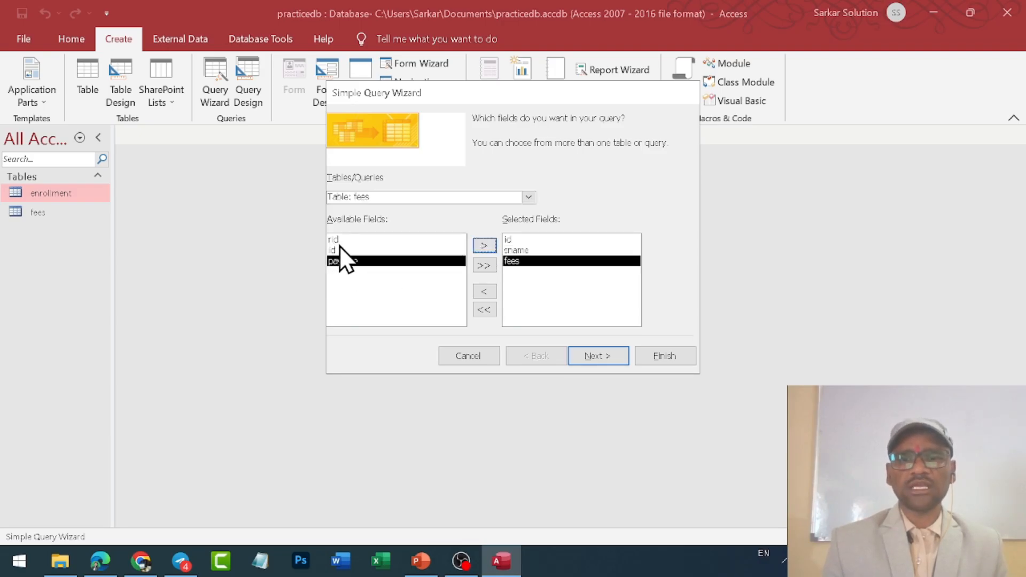
click(333, 240)
click(481, 246)
click(589, 357)
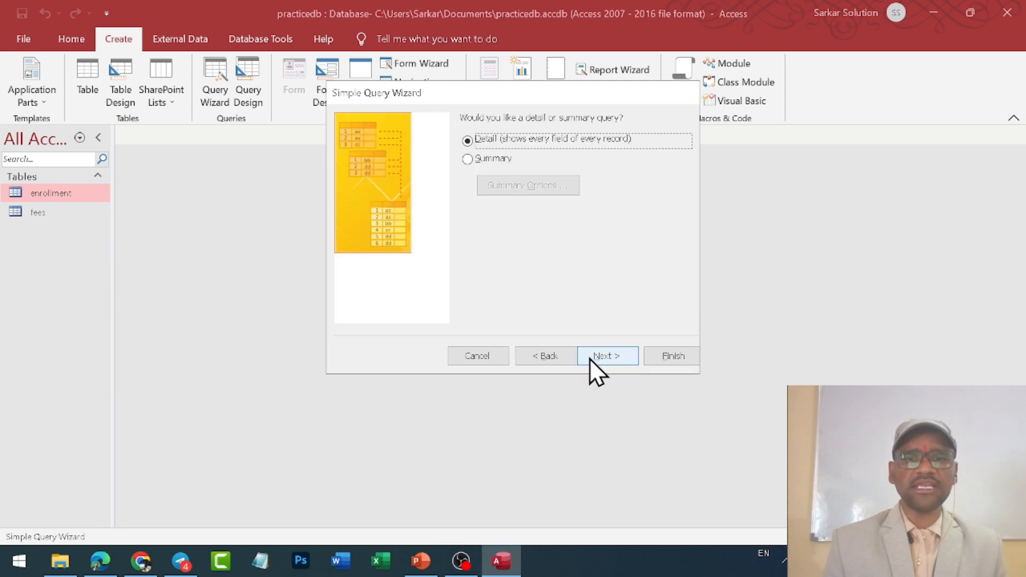
click(485, 161)
click(521, 187)
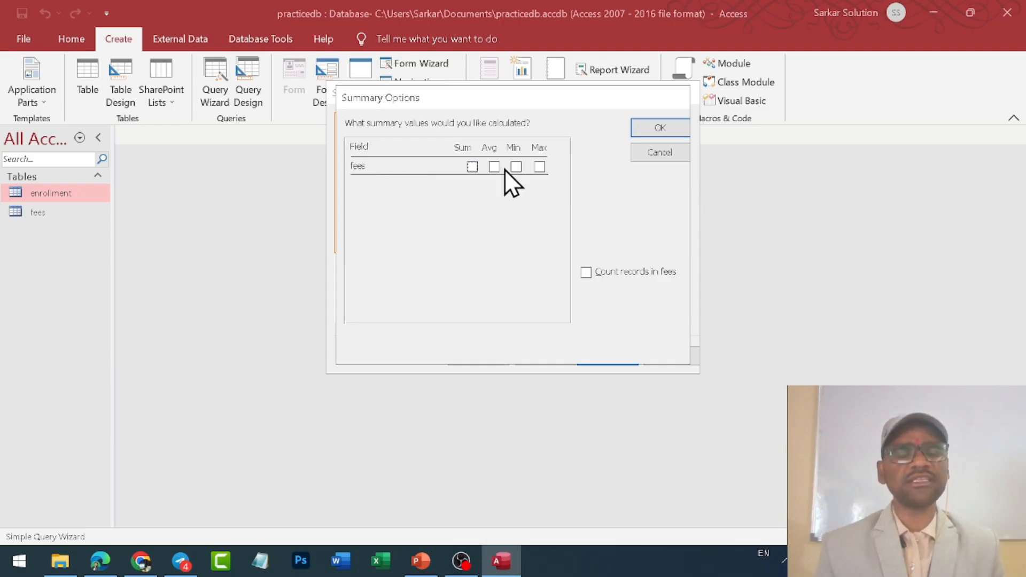
click(660, 152)
click(508, 138)
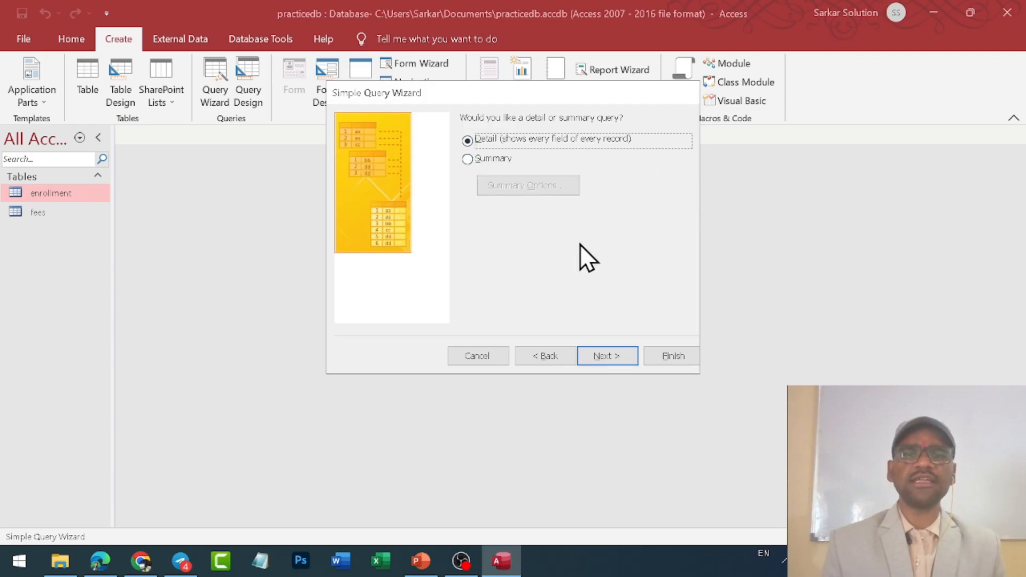
- Finish the detail query titled enrollment Query with its information opened for viewing, and close its datasheet
click(607, 357)
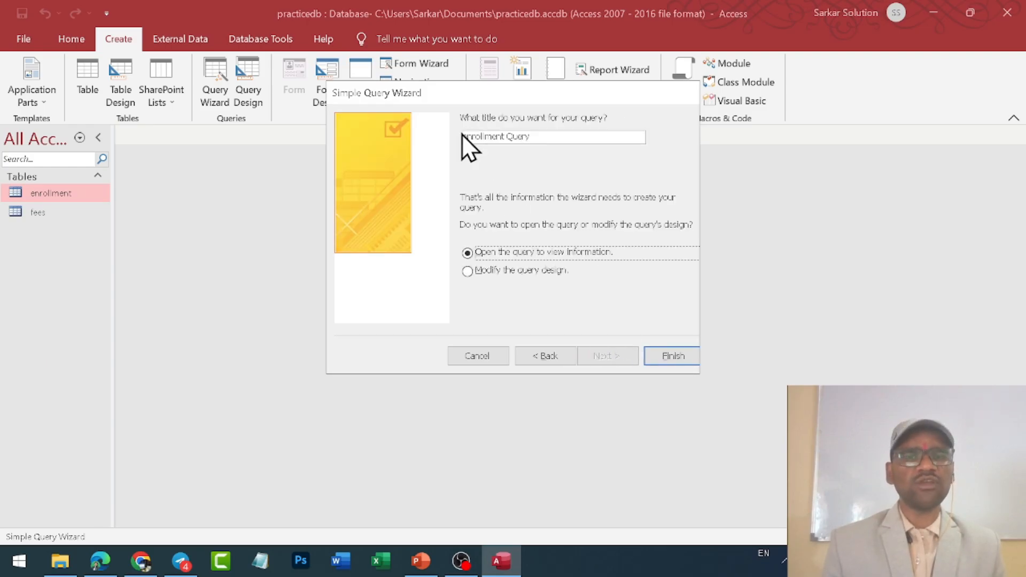
drag(462, 134, 530, 150)
click(534, 255)
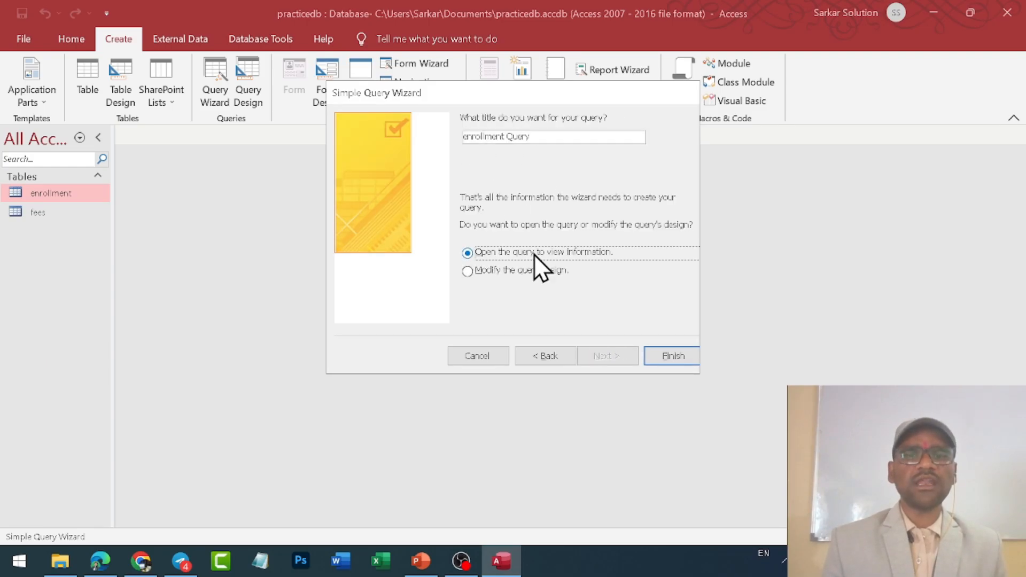
click(659, 356)
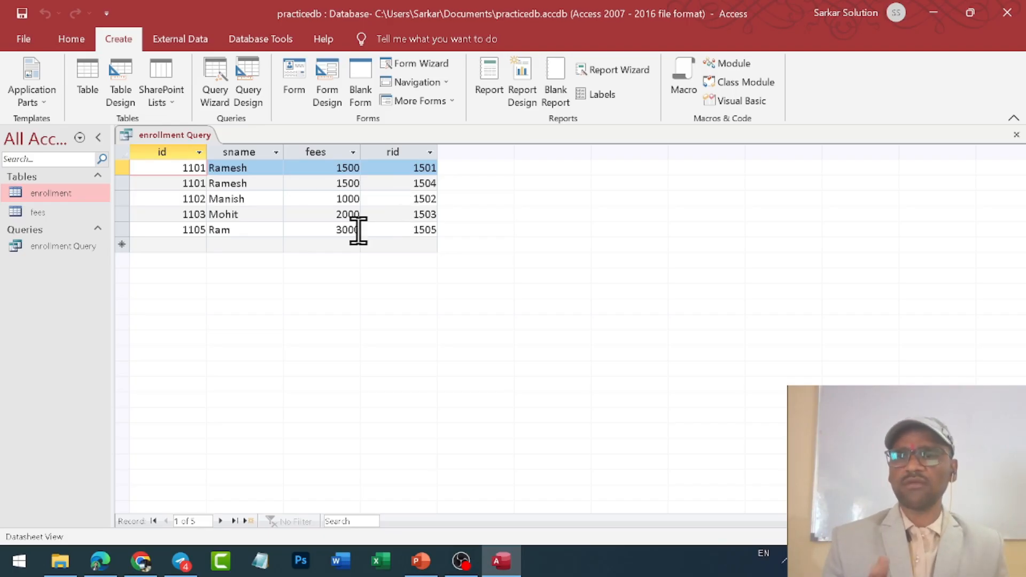
right_click(191, 137)
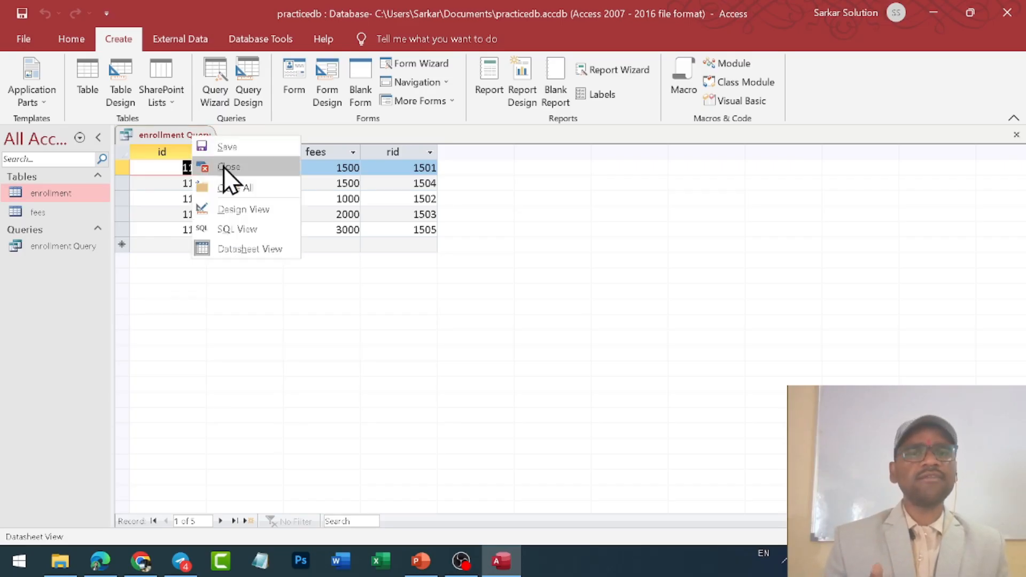
click(223, 166)
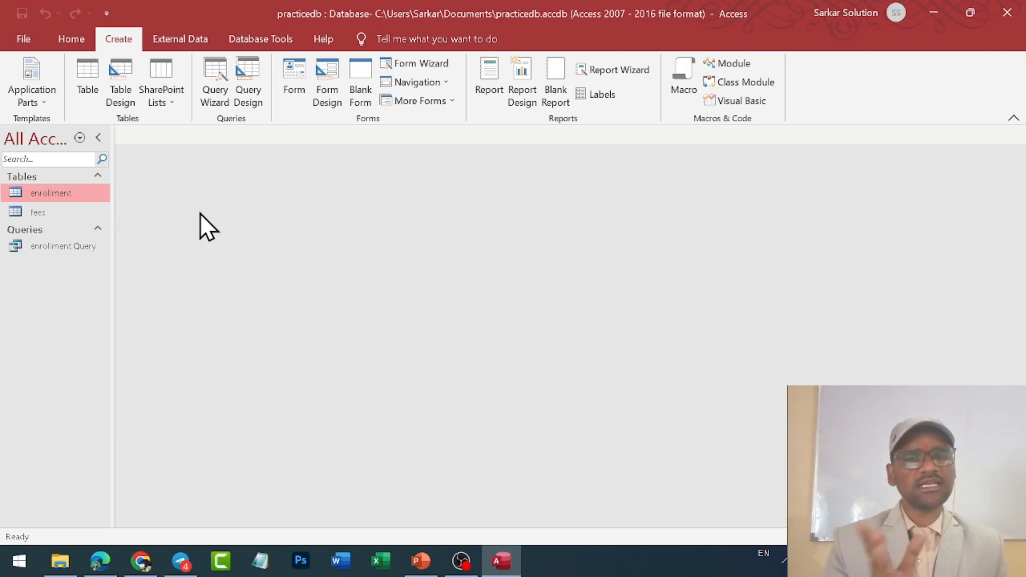
- Start a new query in design view and add the enrollment and fees tables to it
click(248, 90)
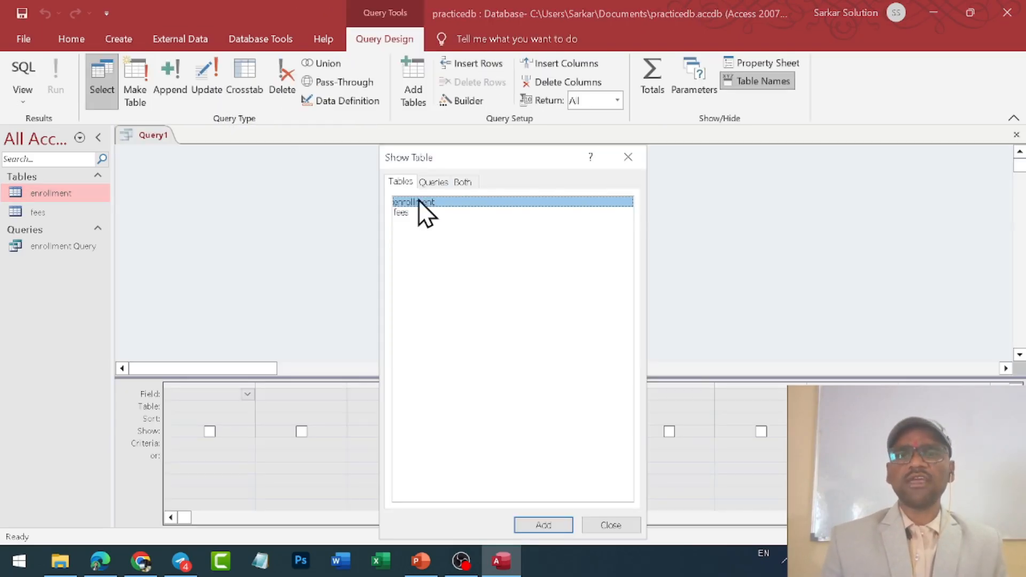
drag(465, 160, 616, 128)
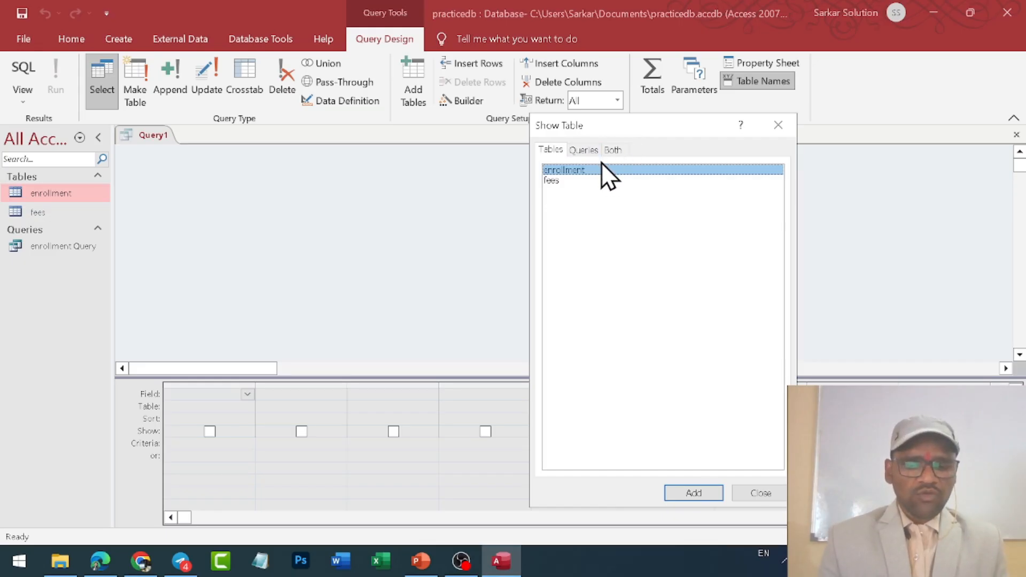
drag(607, 127, 556, 102)
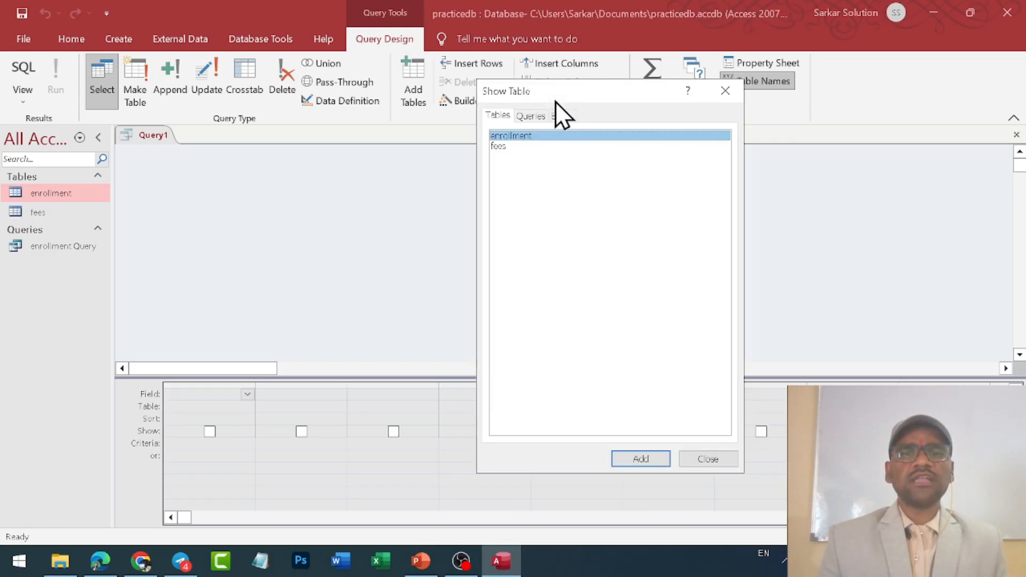
click(508, 146)
click(514, 138)
click(509, 145)
click(510, 137)
click(647, 460)
click(499, 146)
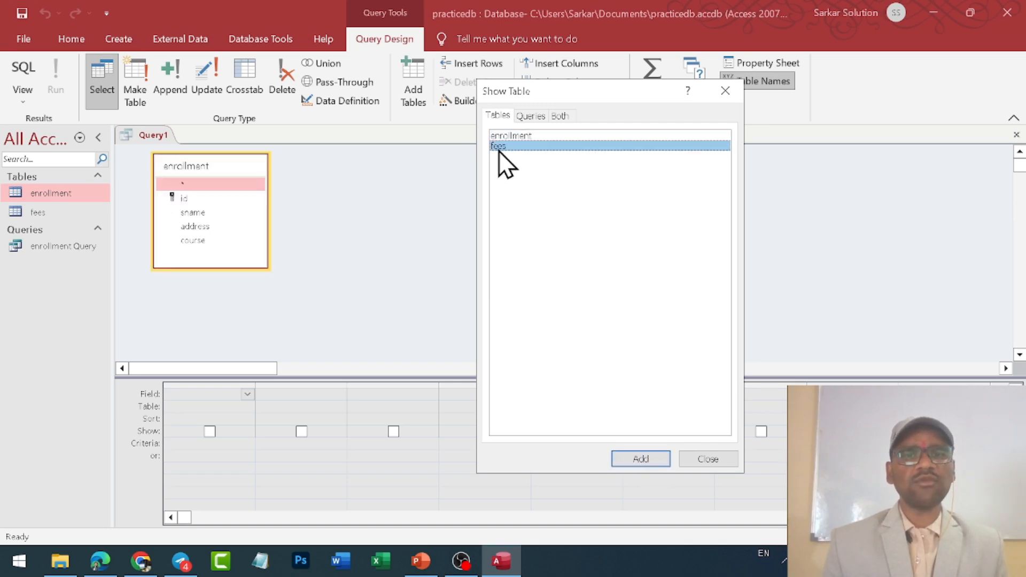
click(652, 458)
click(703, 460)
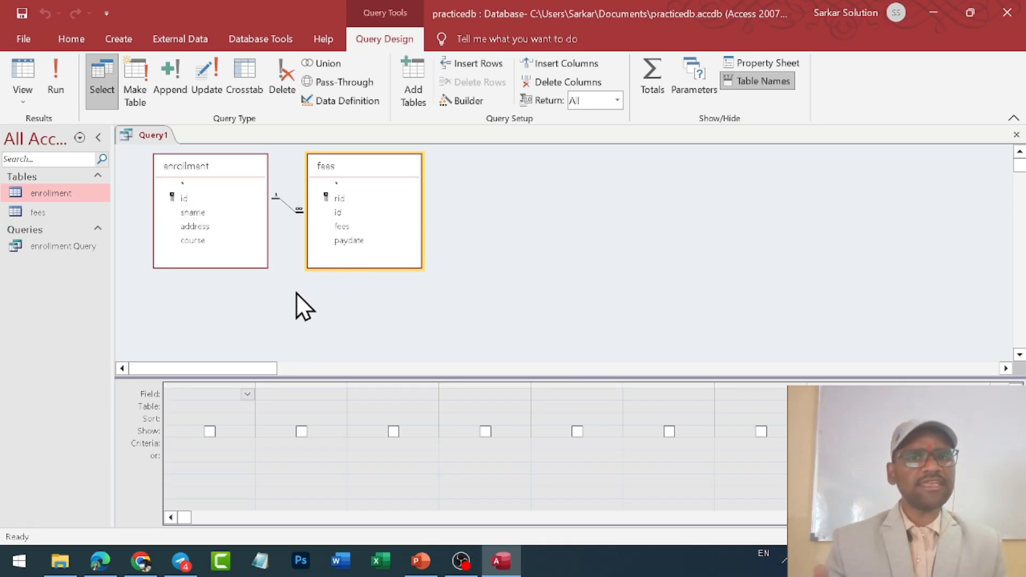
- Add id, sname and course from the enrollment table and rid and fees from the fees table to the query grid
drag(187, 204, 207, 399)
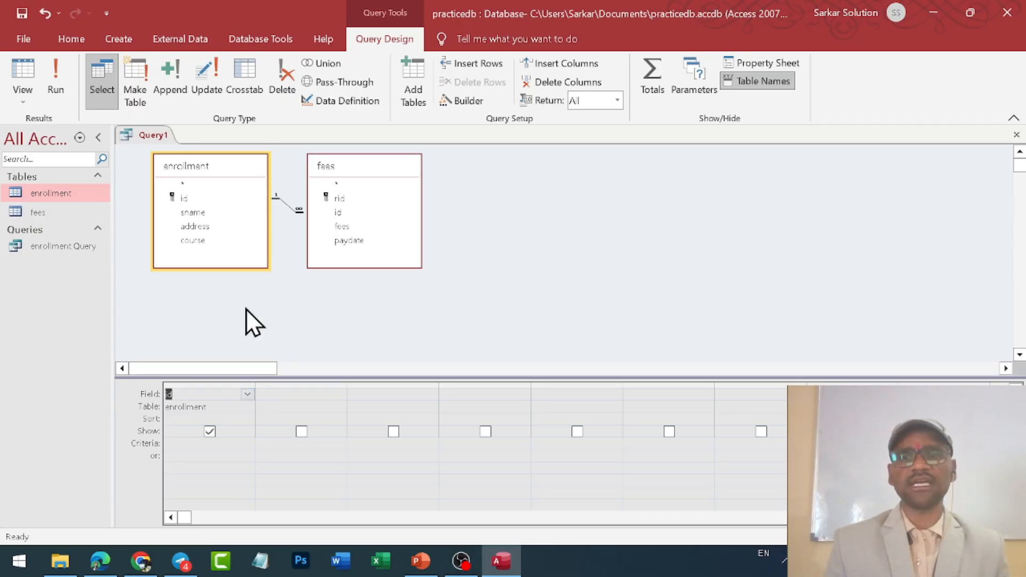
drag(195, 214, 283, 396)
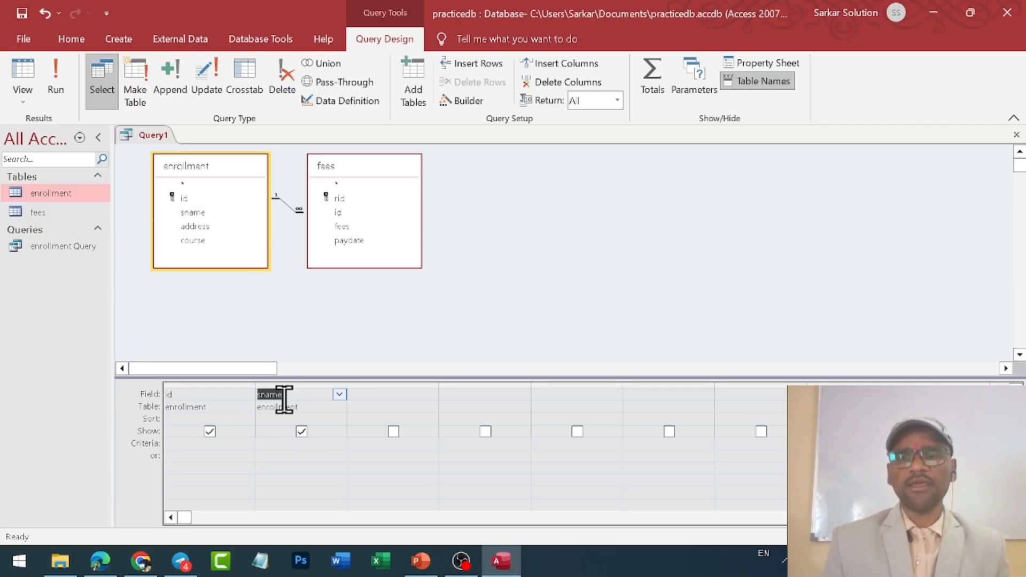
drag(200, 241, 387, 396)
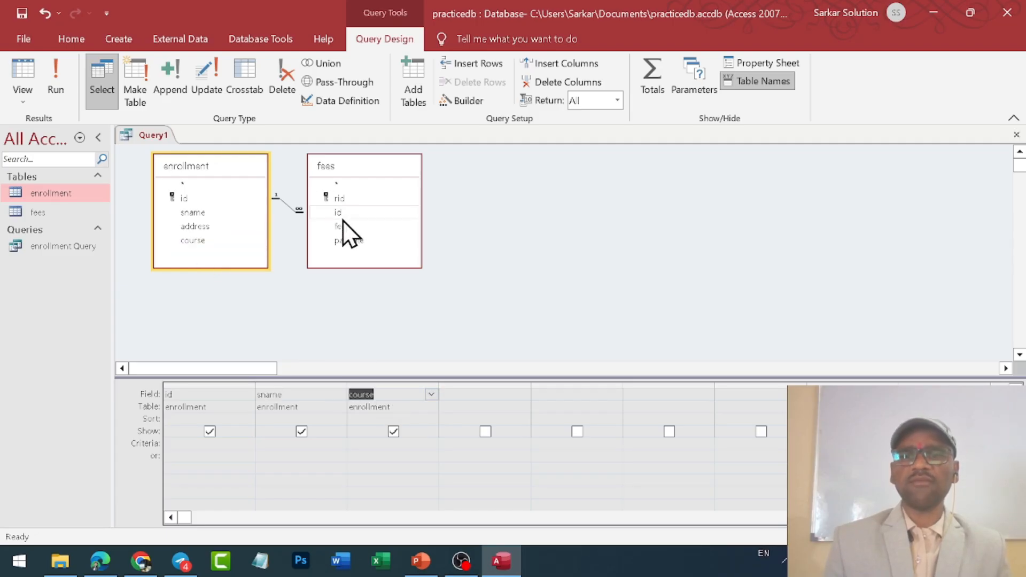
drag(340, 203, 473, 403)
drag(347, 227, 557, 393)
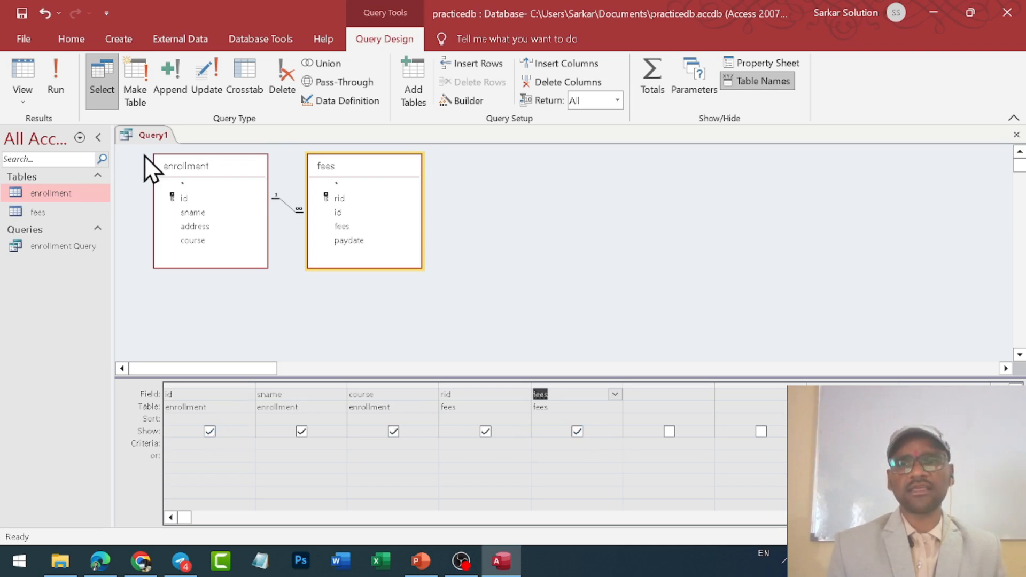
- Save the query as Query1 and show it in Datasheet View
right_click(145, 136)
click(165, 150)
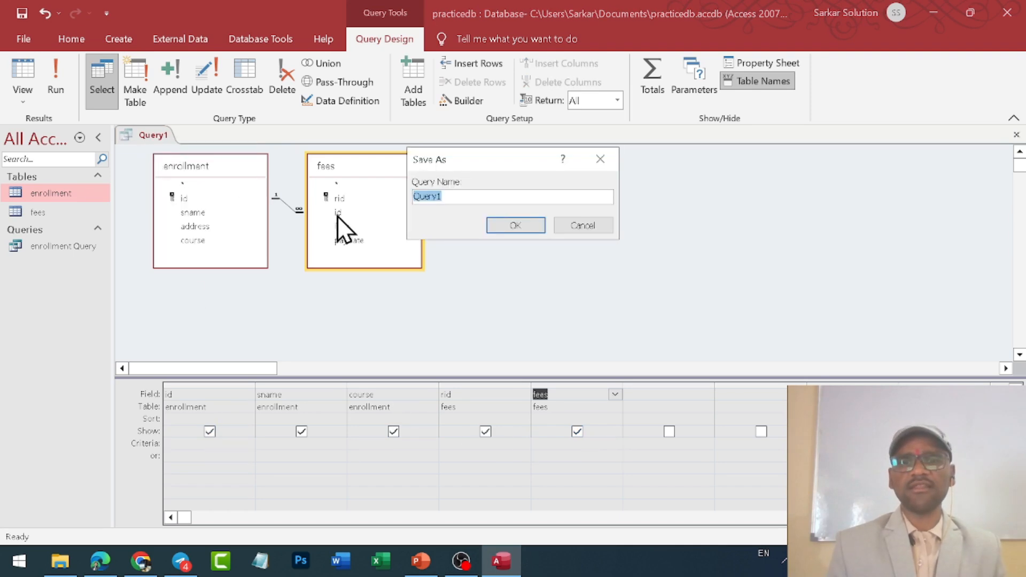
click(502, 223)
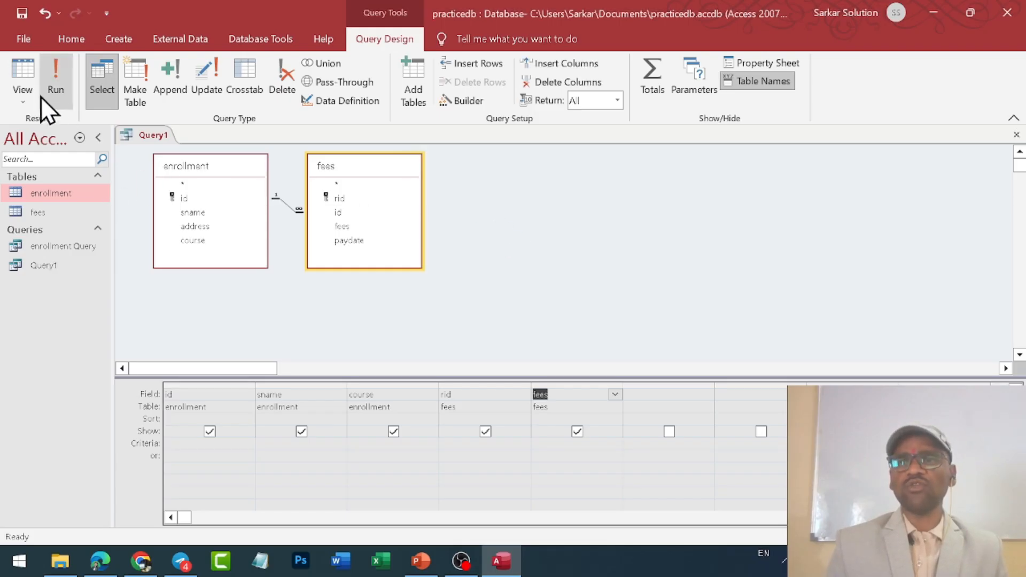
click(24, 100)
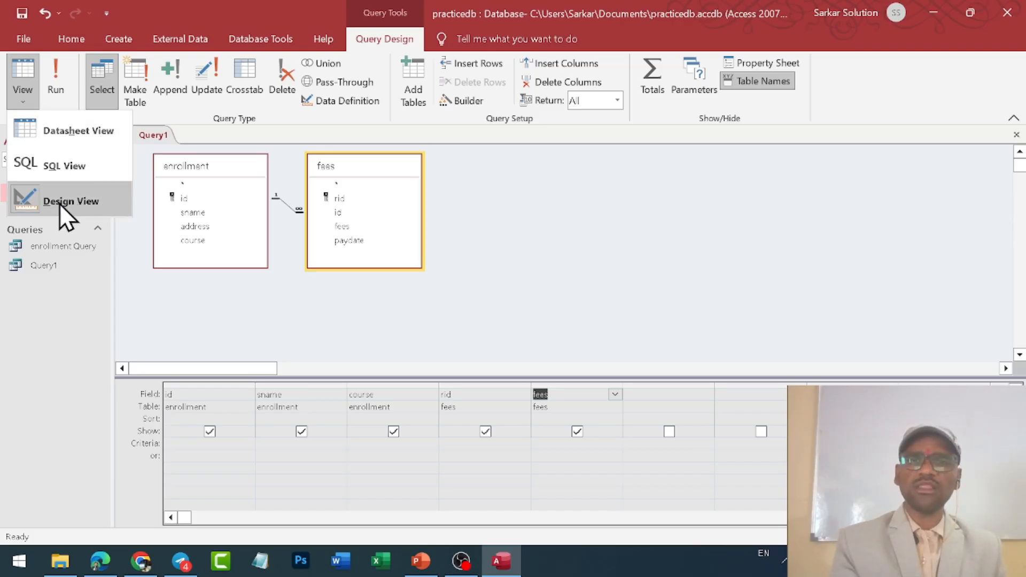
click(62, 136)
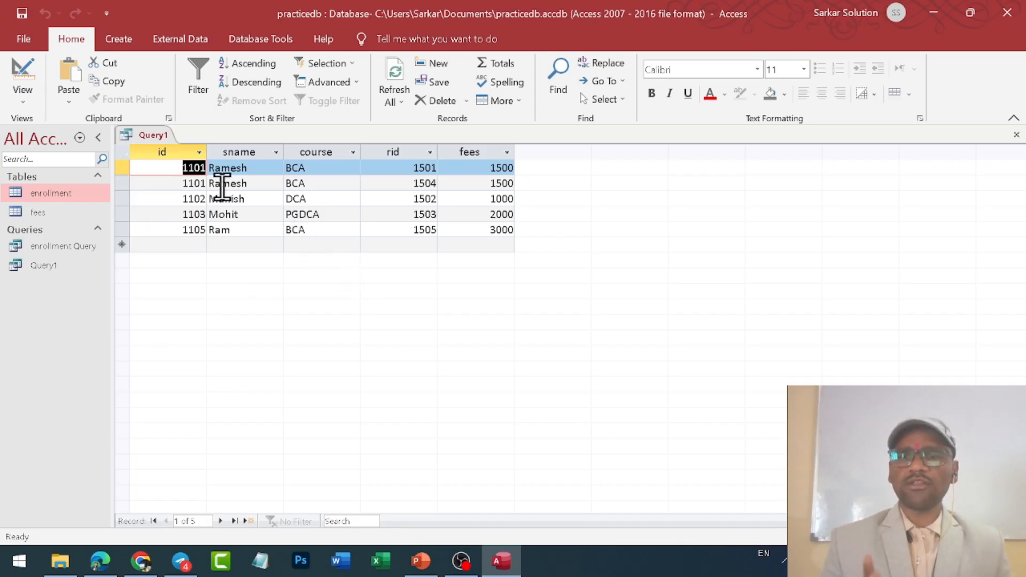
- Return to the design of Query1, set the course criterion to DCA and show the datasheet
click(31, 82)
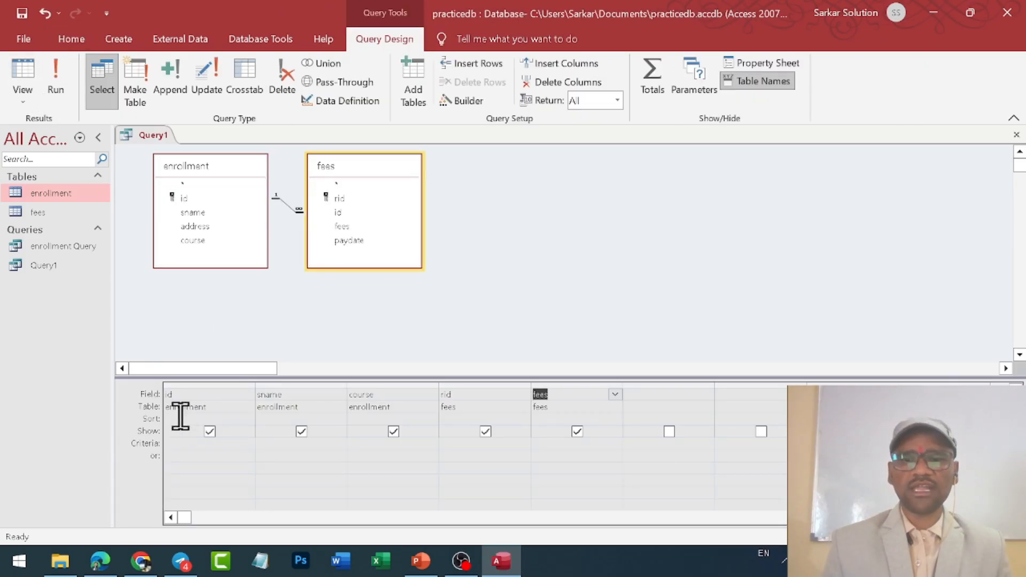
click(210, 432)
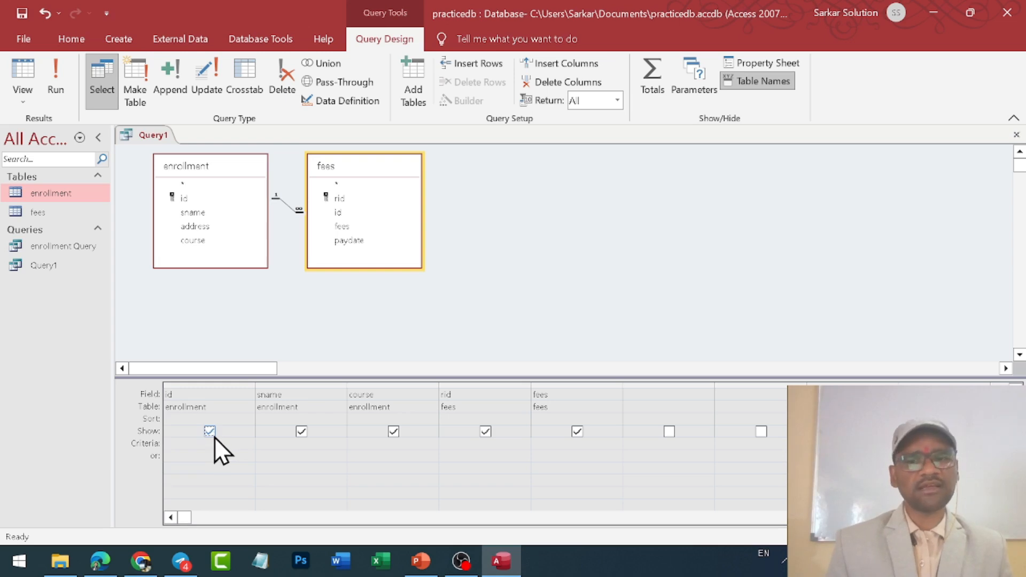
click(382, 442)
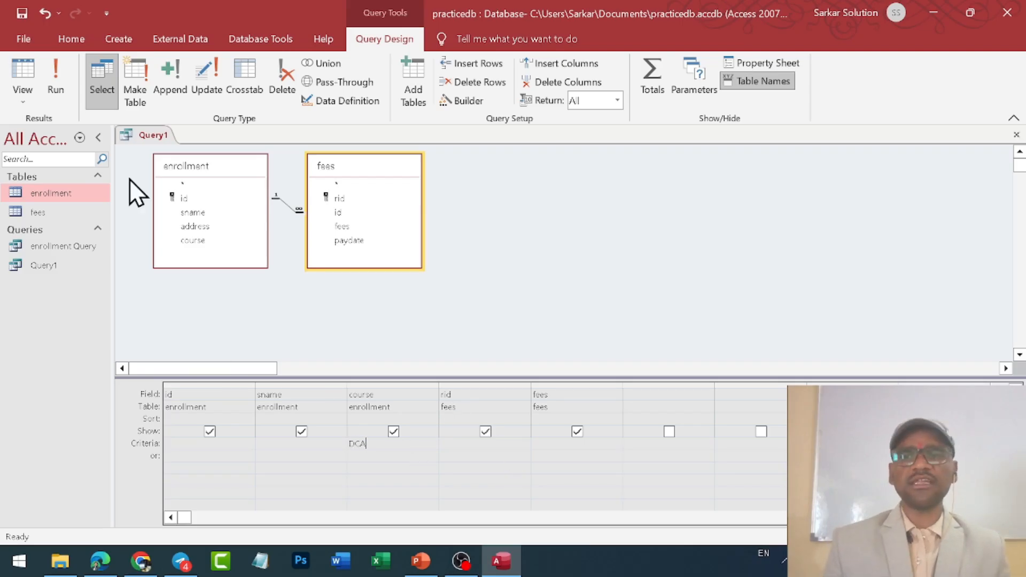
click(30, 78)
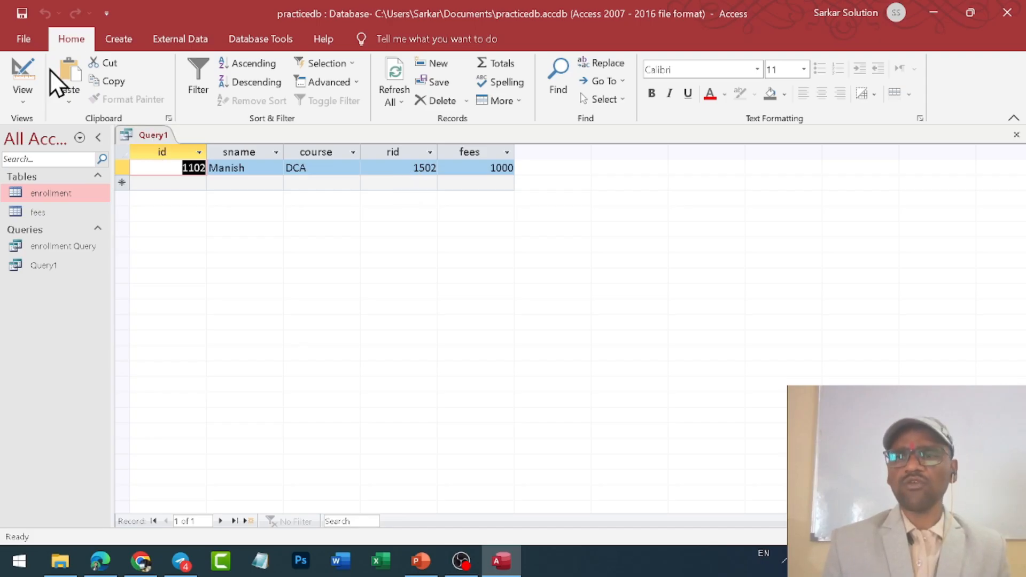
- Change the course criterion of Query1 to PGDCA in the design and show the datasheet
click(34, 72)
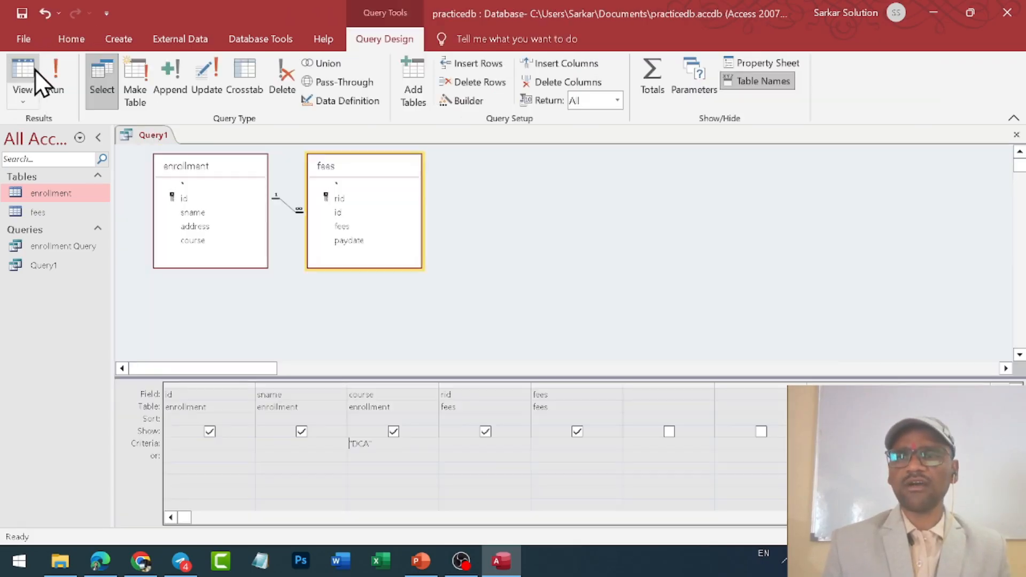
double_click(350, 442)
text(PGD)
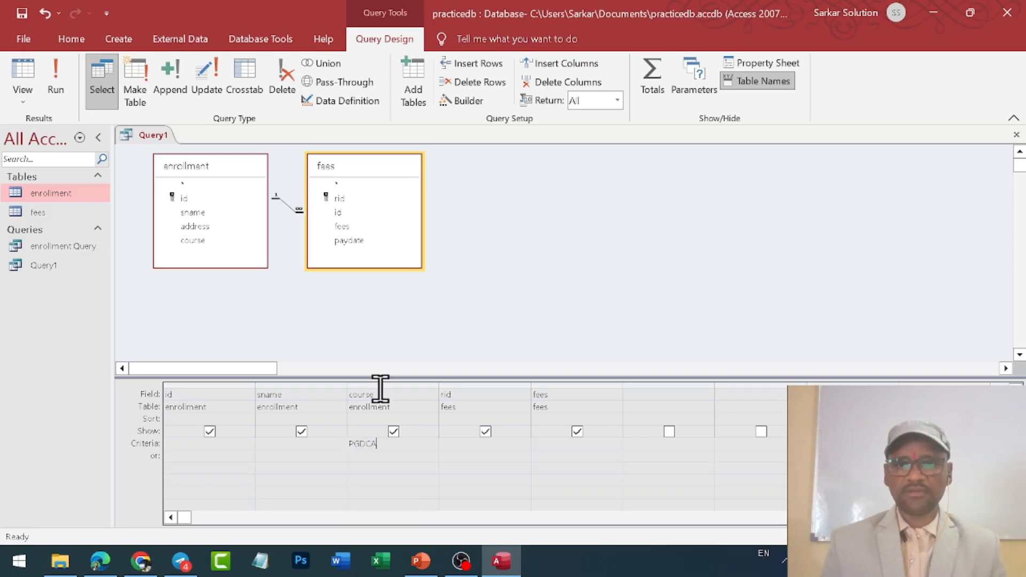
click(18, 82)
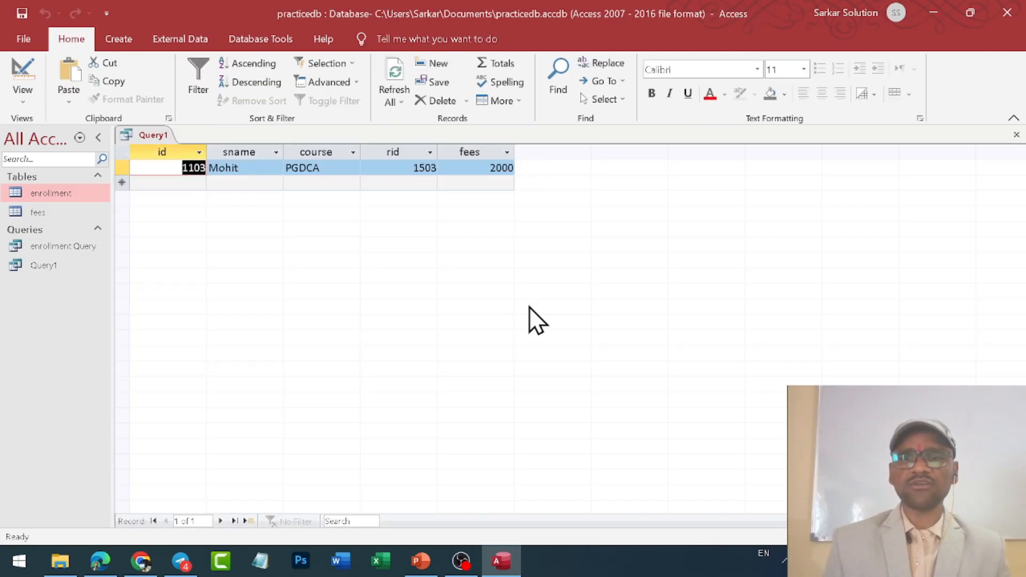
- Try filtering Query1 by a student's first name as well in the sname criterion, and clear that criterion after viewing the datasheet
click(26, 77)
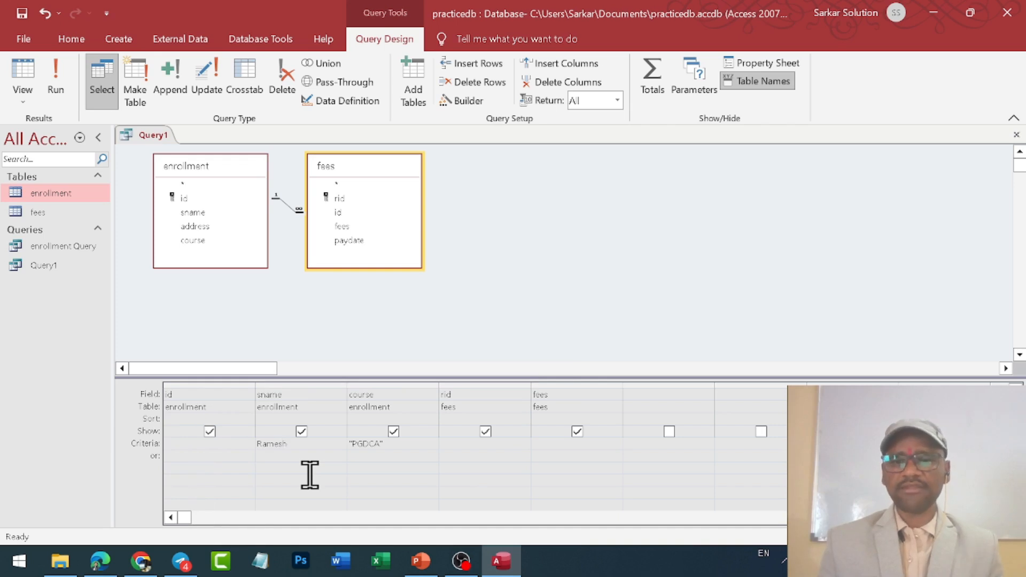
click(23, 76)
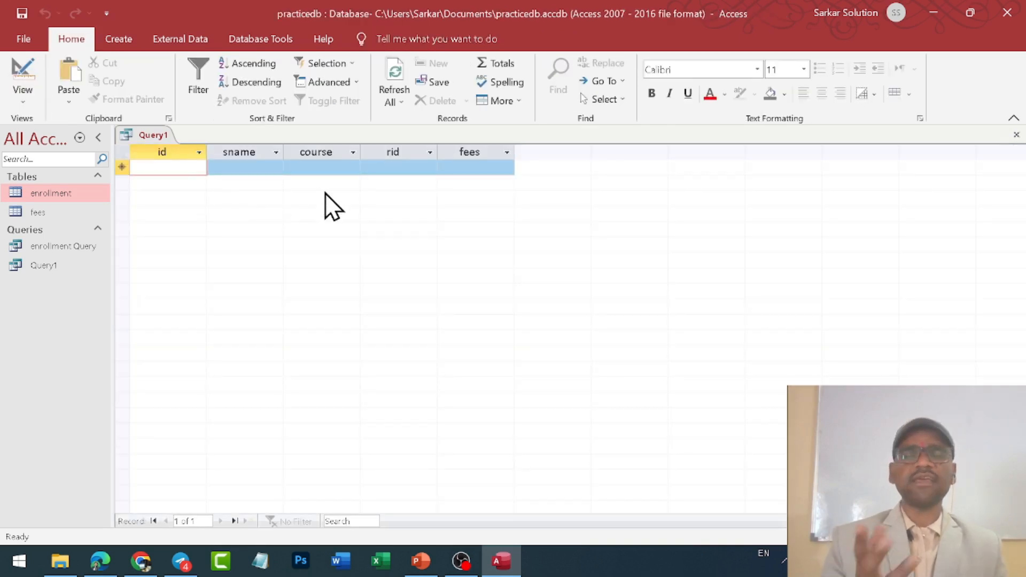
click(23, 69)
drag(320, 444, 208, 443)
key(Delete)
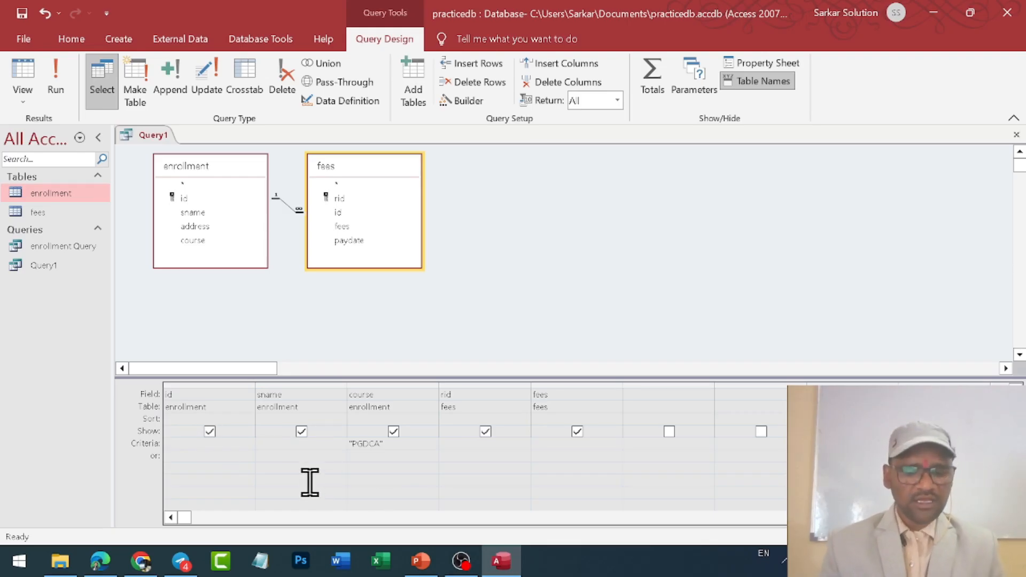
- Close Query1 with only the PGDCA course criterion in its design
right_click(164, 137)
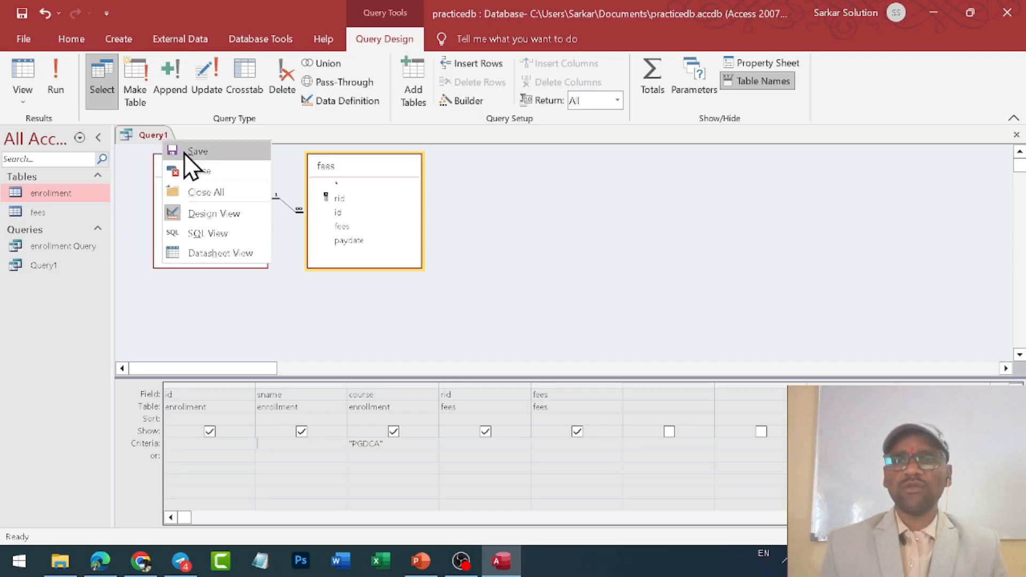
click(200, 171)
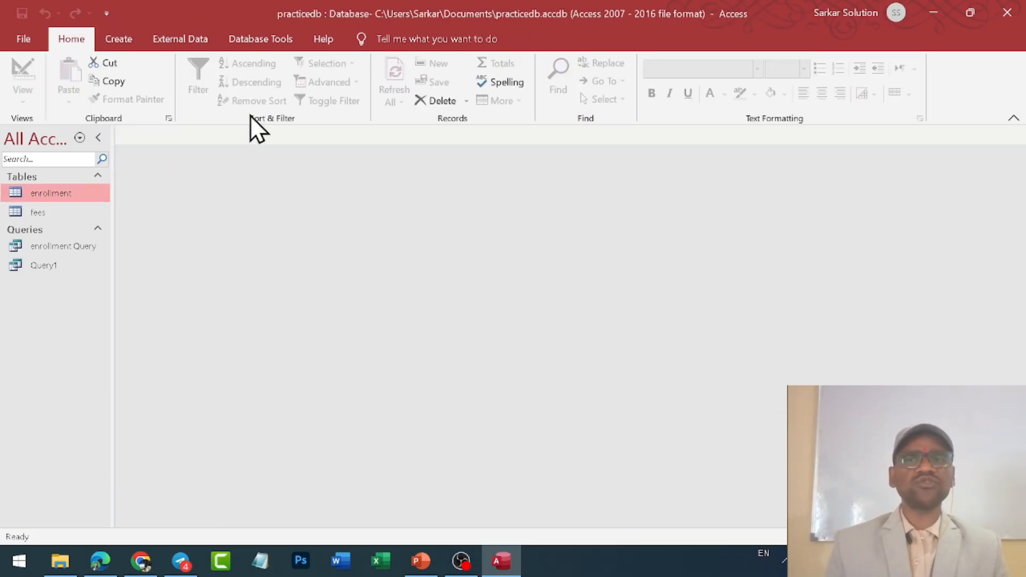
- Start a form with the Form Wizard and add all fields of the fees table: rid, id, fees and paydate
click(114, 39)
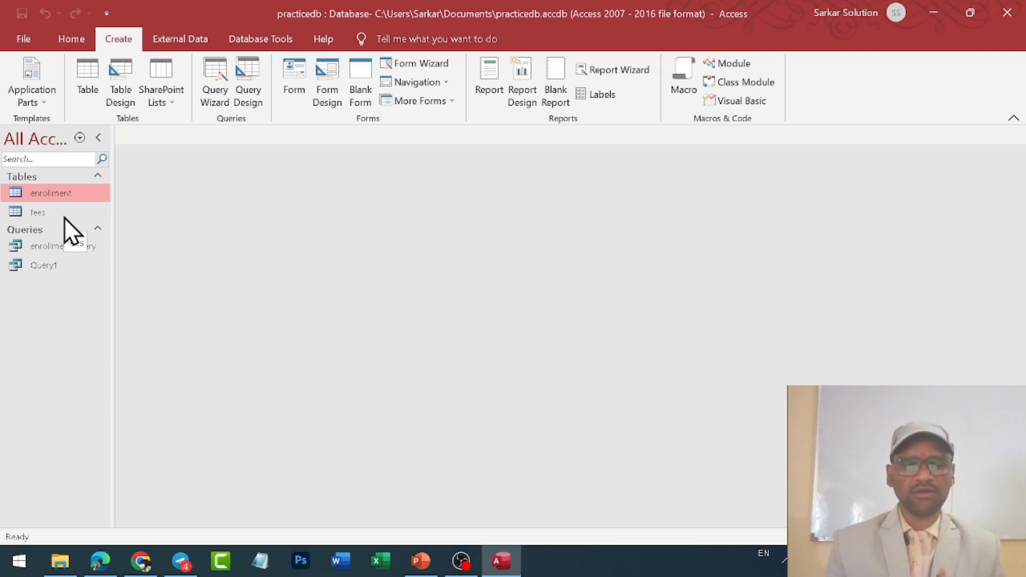
click(431, 66)
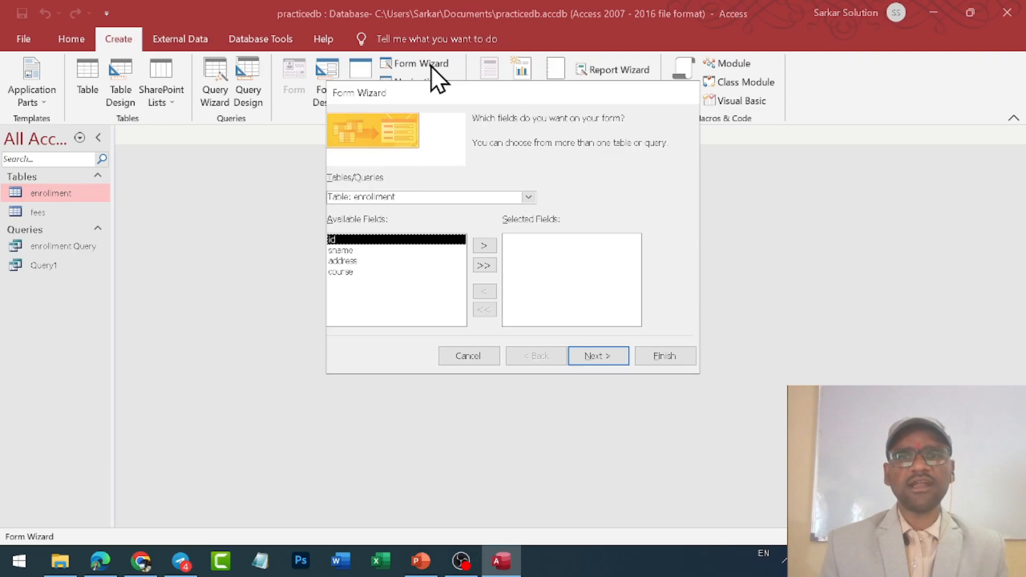
drag(465, 95, 363, 68)
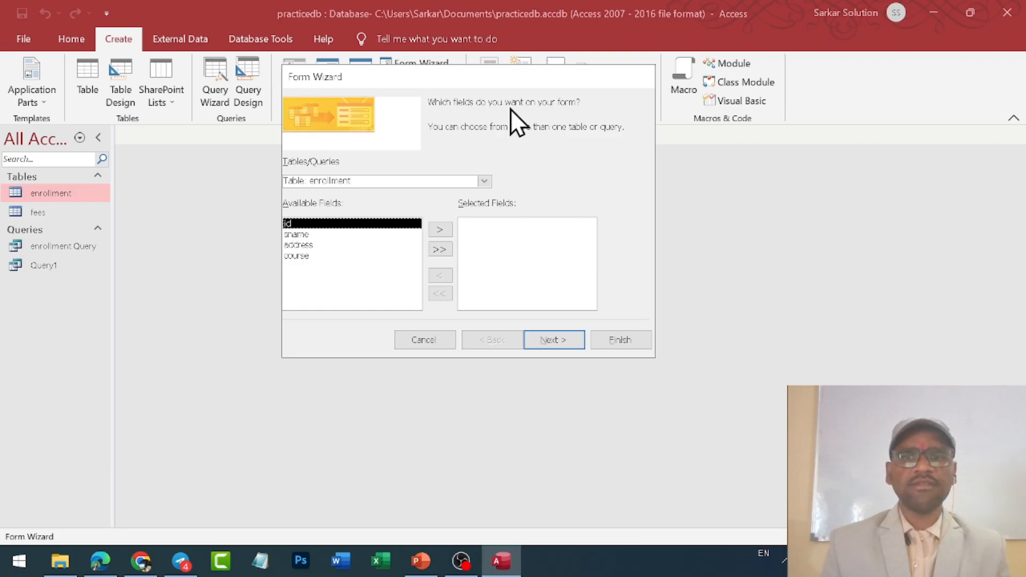
click(484, 182)
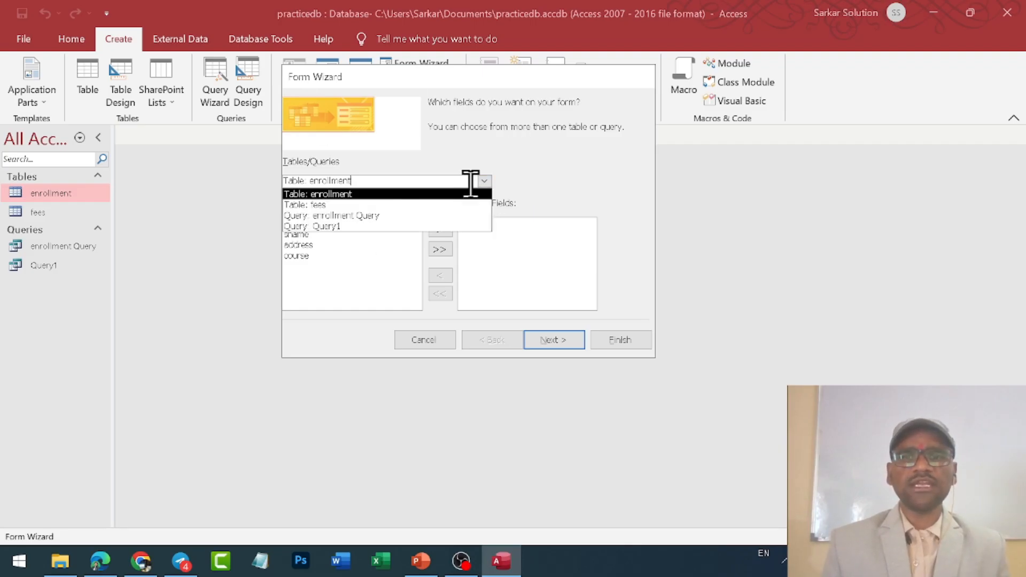
click(314, 205)
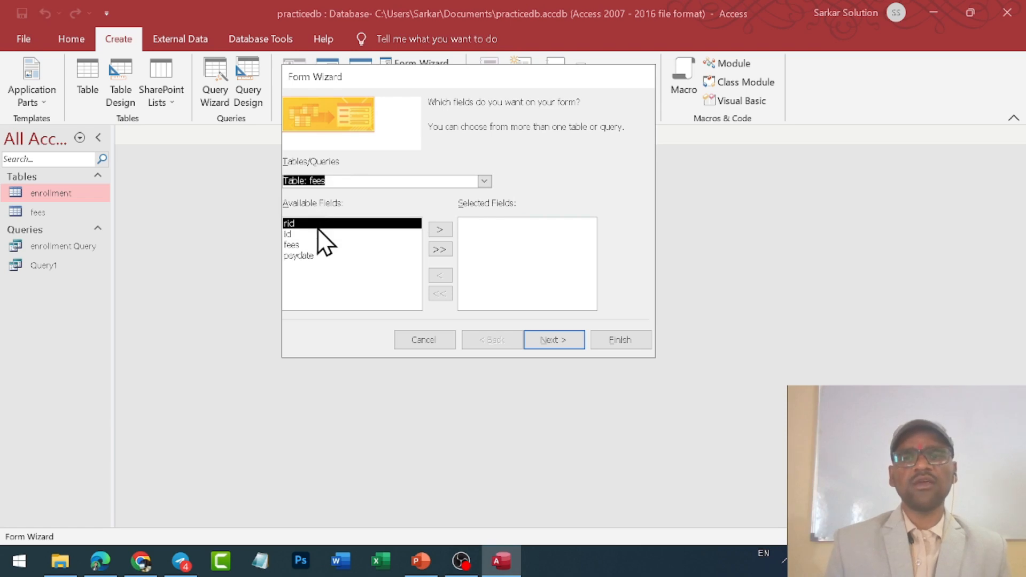
click(434, 251)
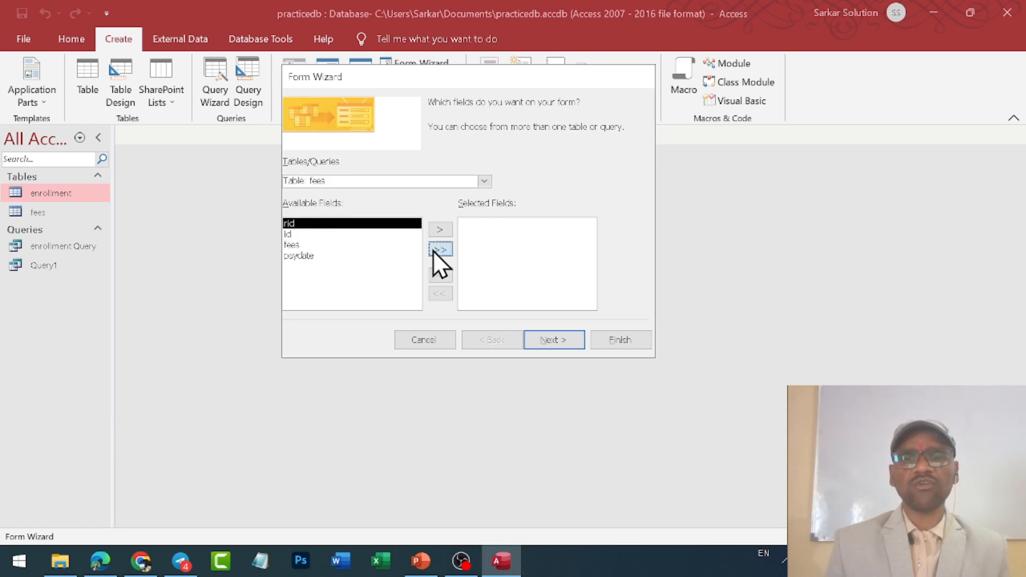
click(440, 294)
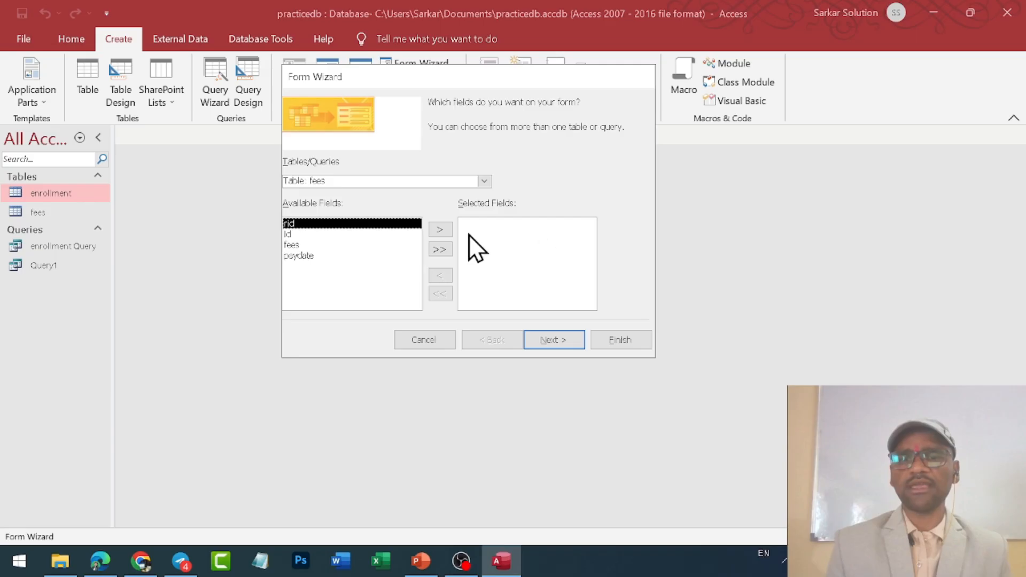
click(439, 250)
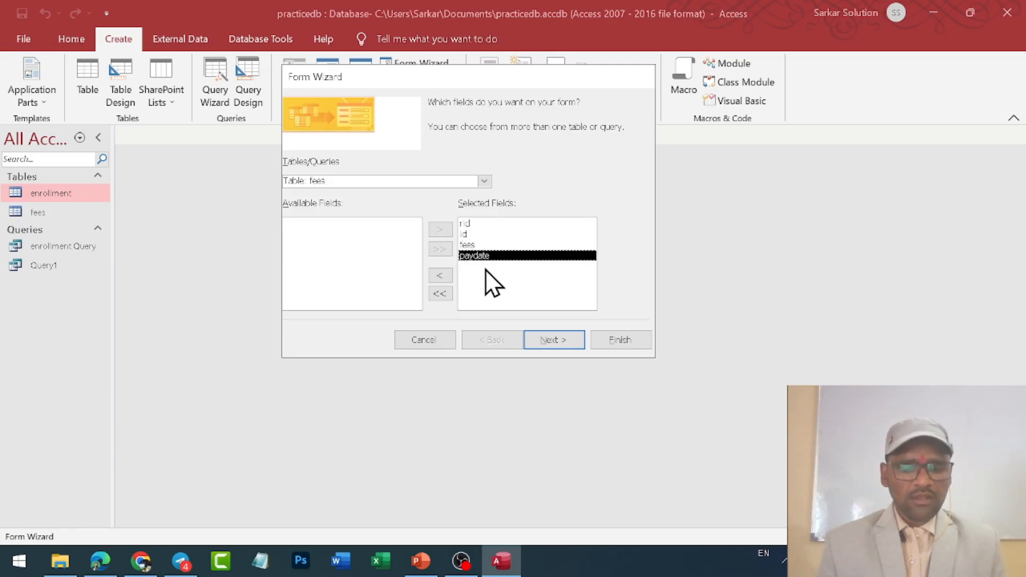
- Finish the Form Wizard with the Columnar layout and the title fees, opening the form to view or enter information
click(553, 343)
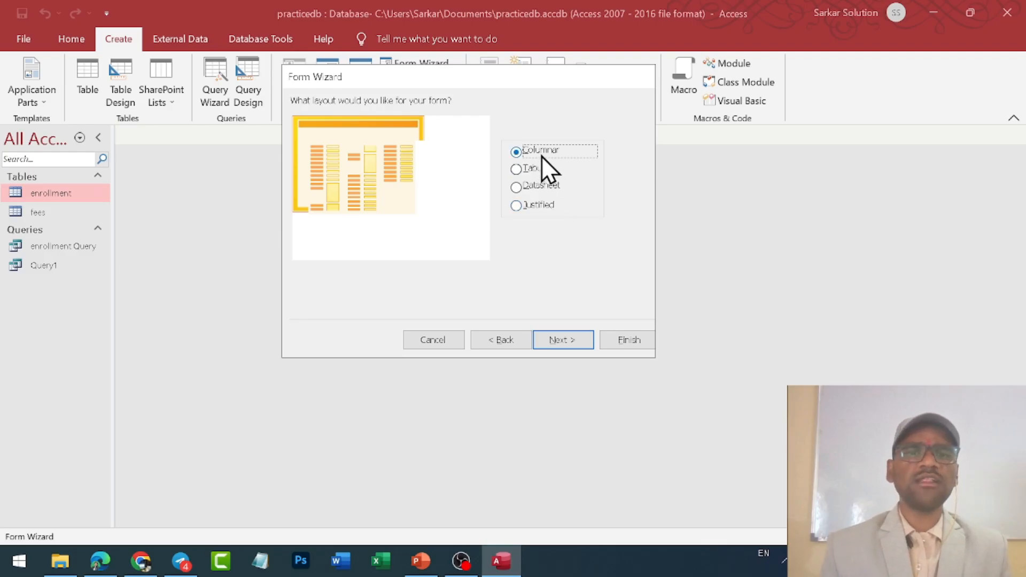
click(575, 336)
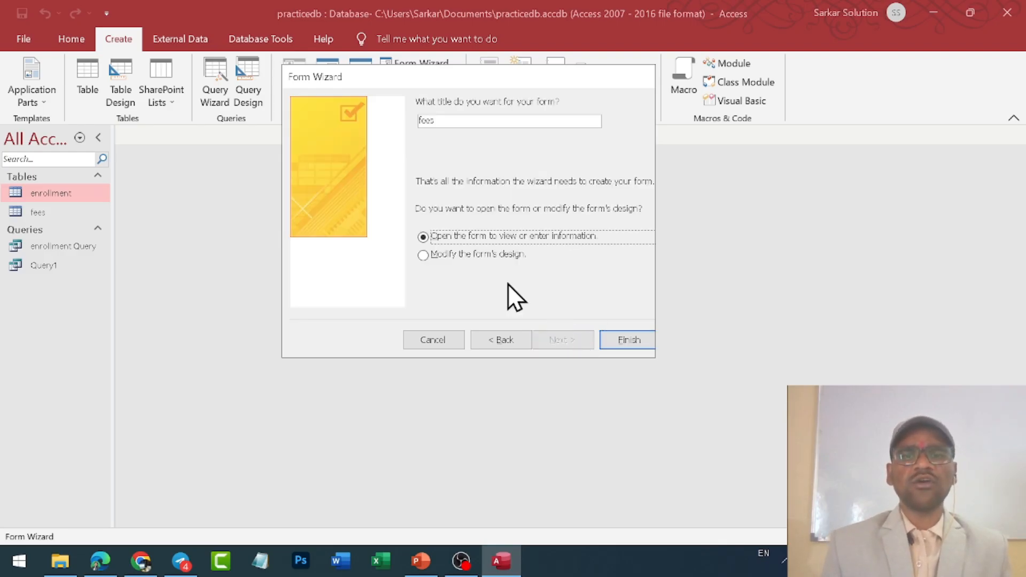
click(627, 340)
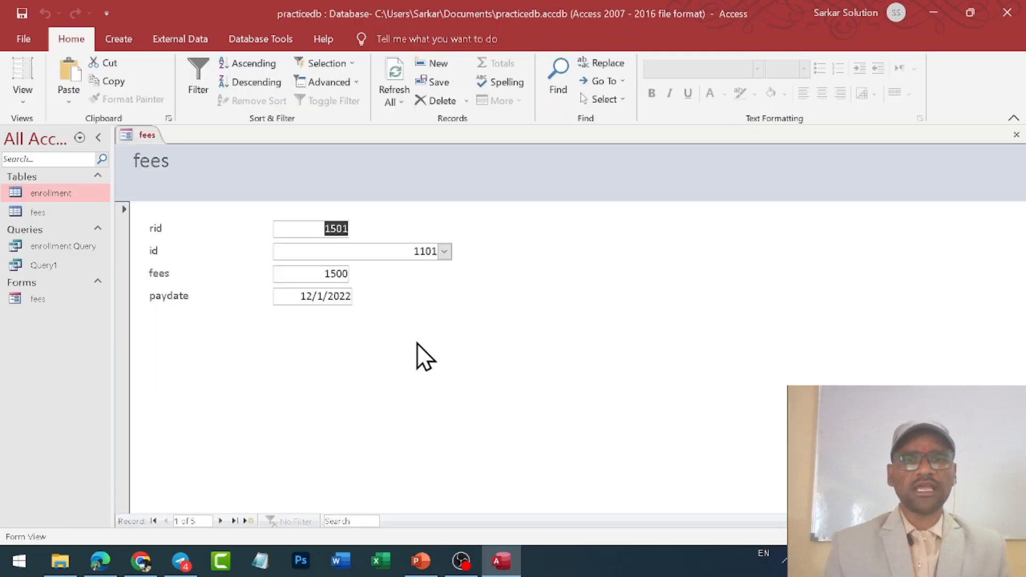
- View the fees form in Layout view and in Design view, and return it to Form view
click(32, 97)
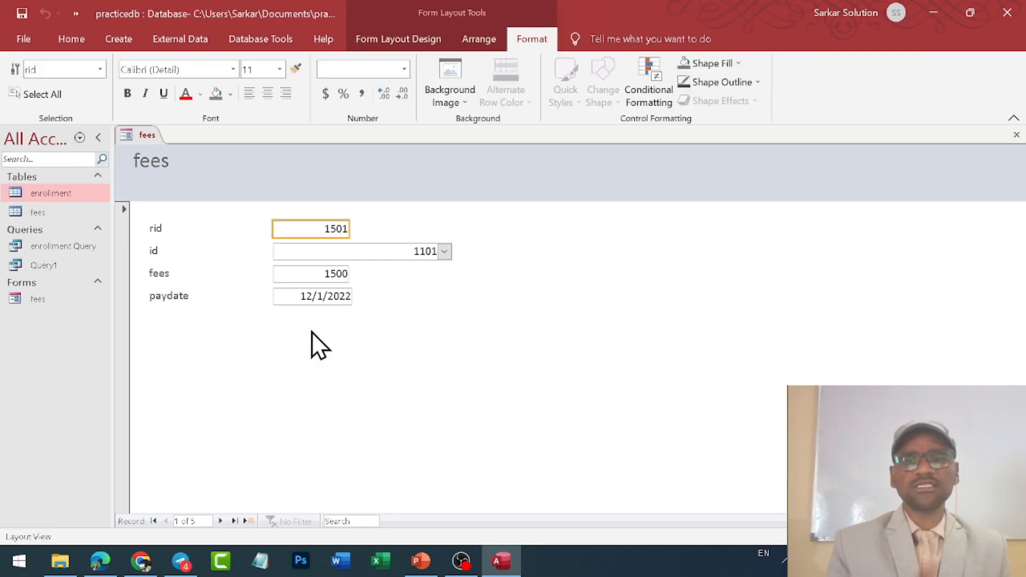
click(81, 41)
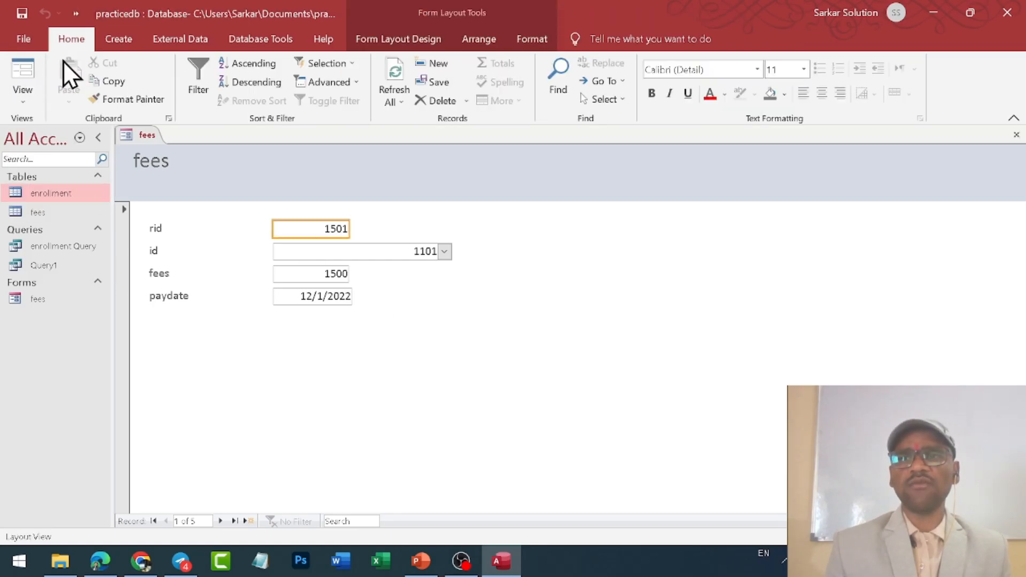
click(23, 102)
click(64, 201)
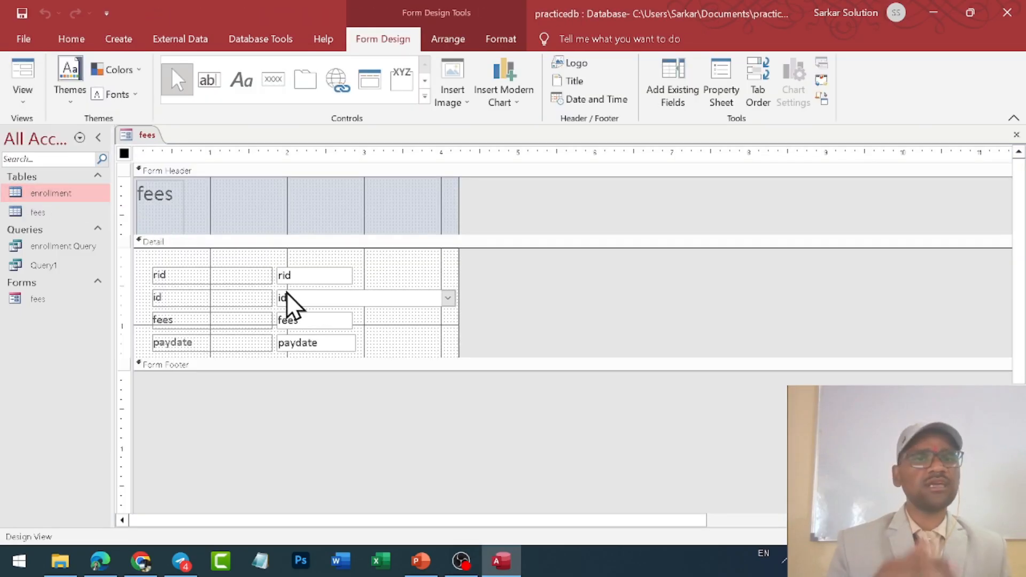
click(32, 98)
click(64, 130)
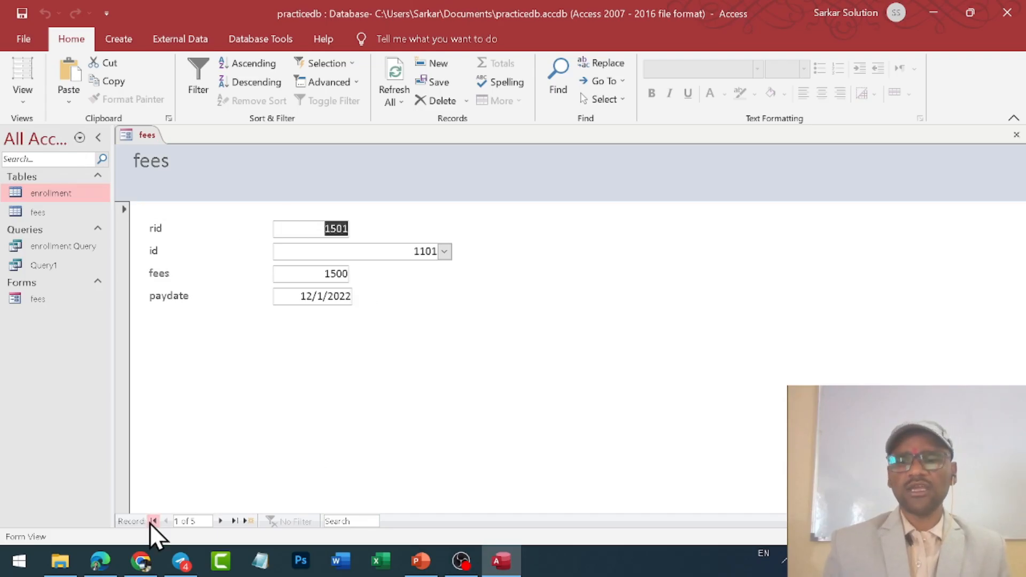
- Examine the record navigation and search controls of the fees form and close the form
click(222, 521)
click(222, 521)
click(222, 520)
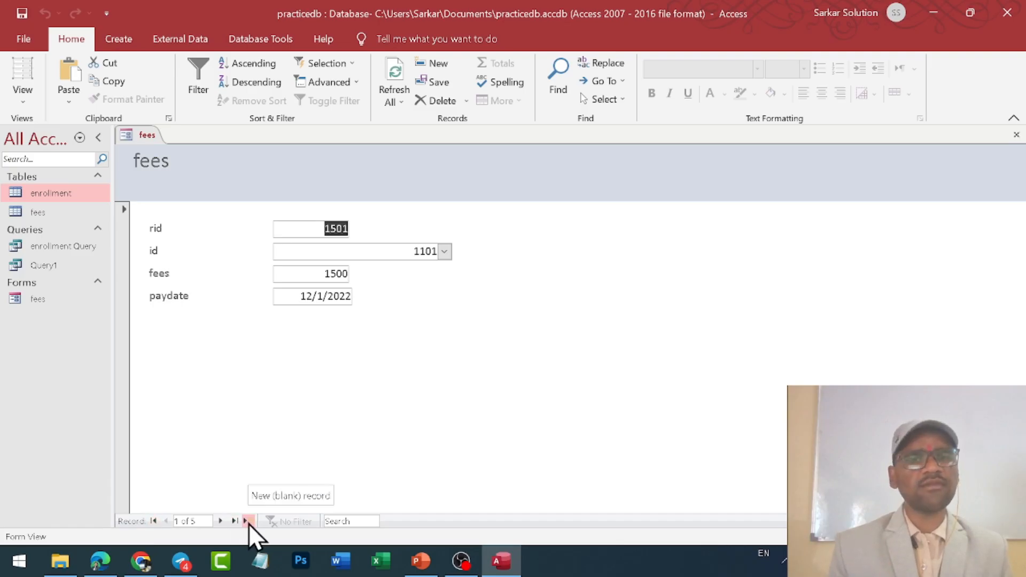
click(338, 519)
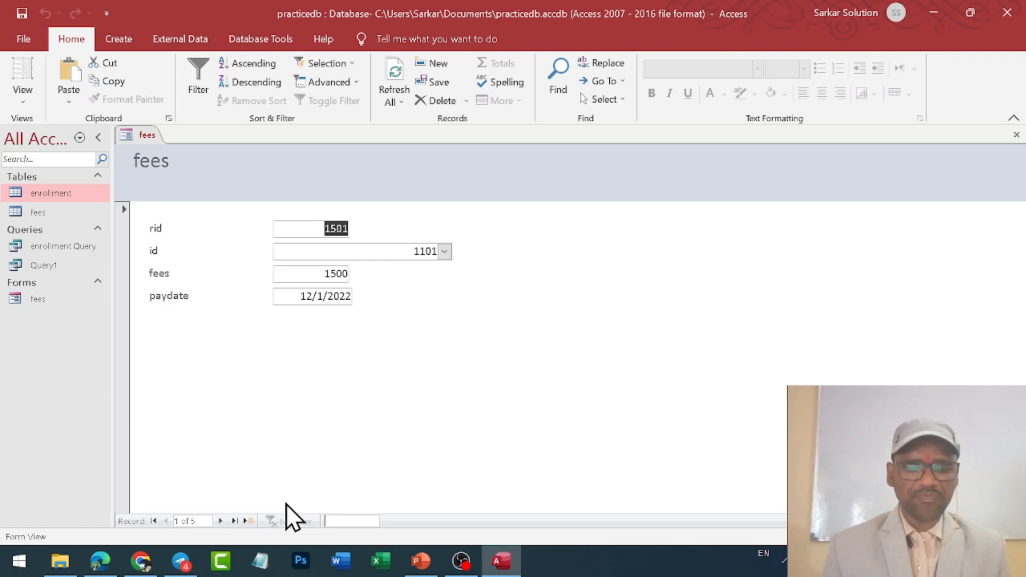
right_click(143, 135)
click(170, 165)
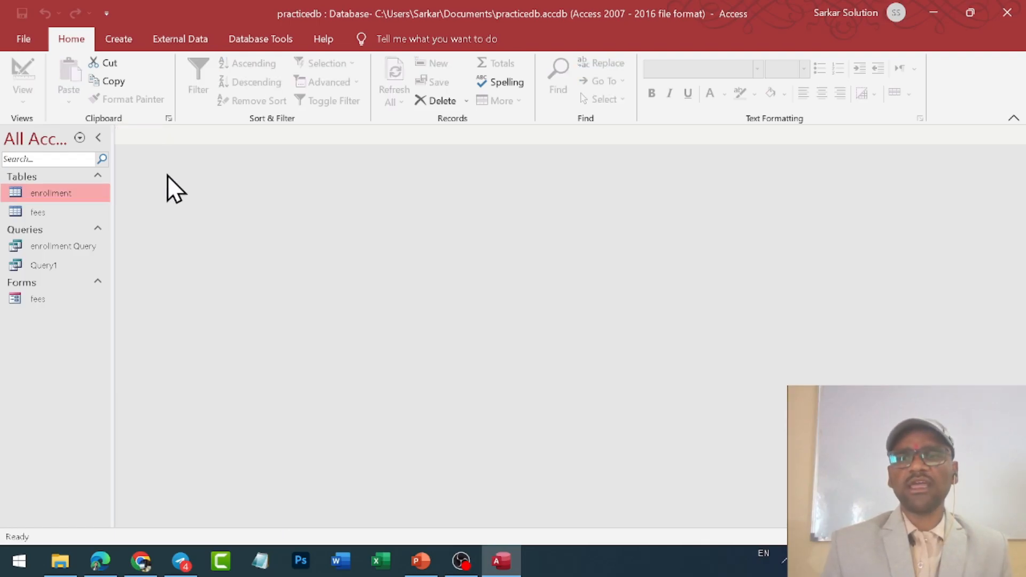
- Create a blank form in Design view and list the available fields of the enrollment and fees tables
click(117, 40)
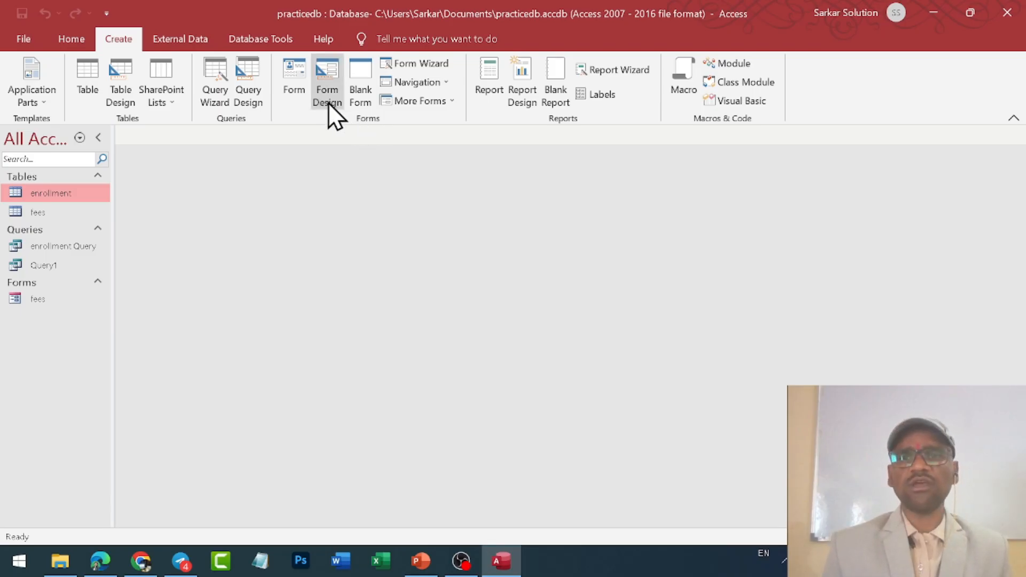
click(327, 70)
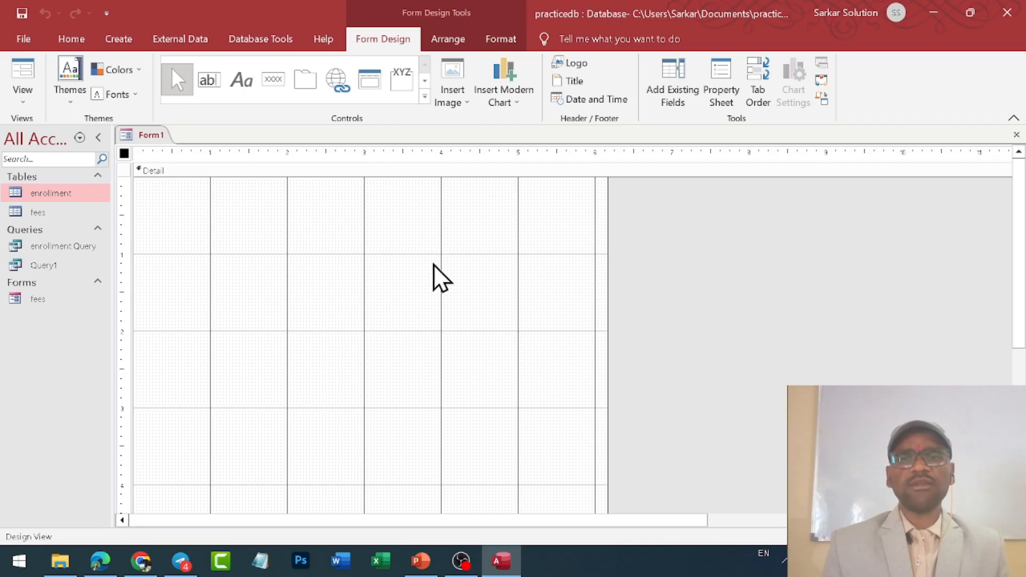
click(675, 99)
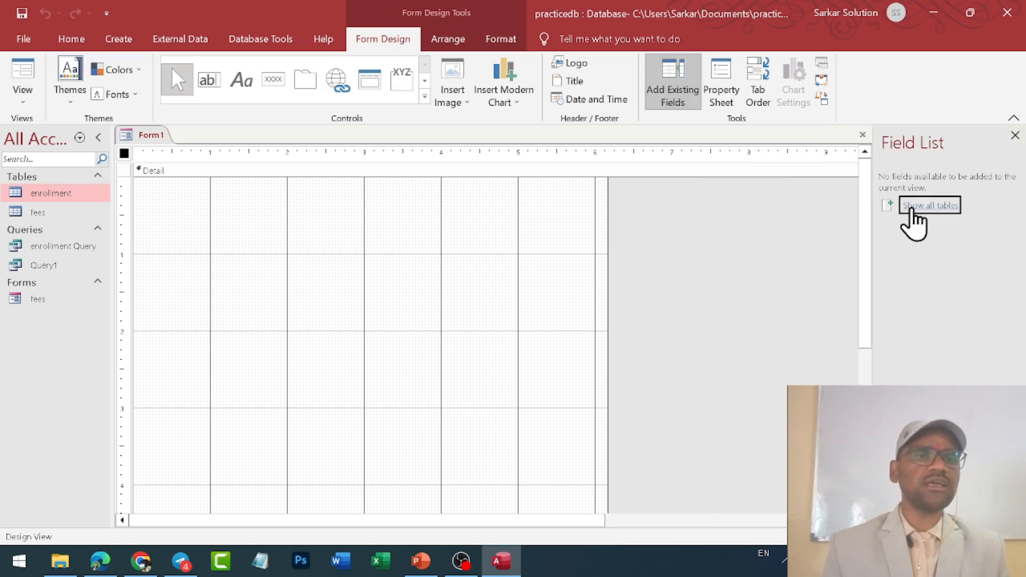
click(913, 206)
click(887, 209)
click(887, 279)
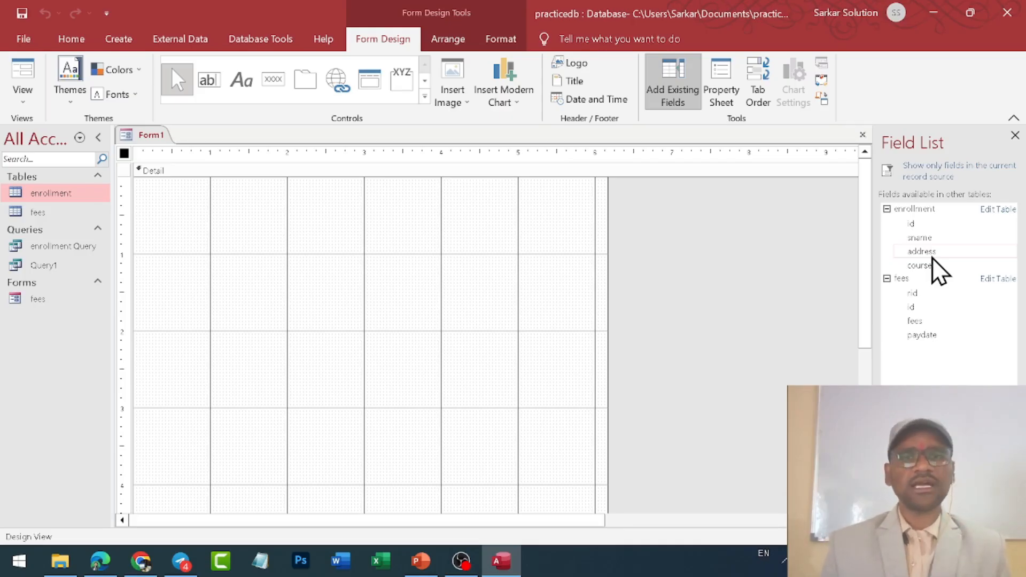
click(1014, 136)
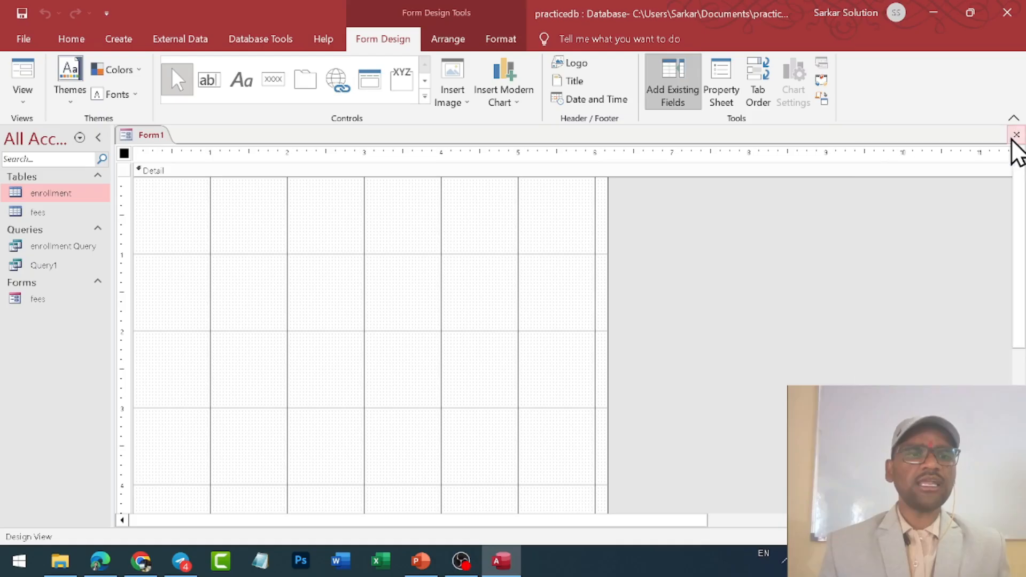
click(674, 99)
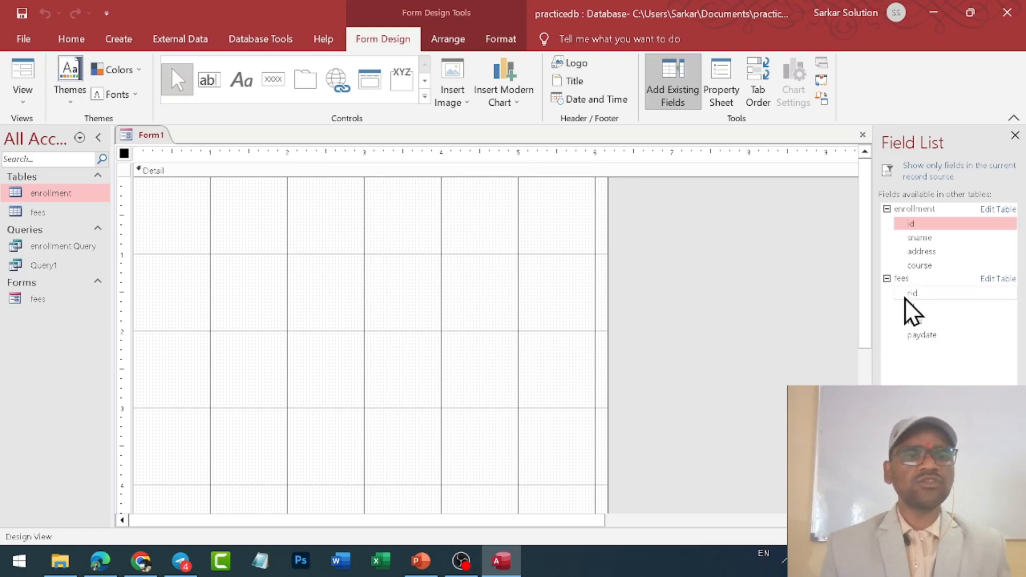
- Place the fees table's rid, id and fees fields one below another in the Detail section, and move the fees field slightly down
drag(914, 295, 213, 201)
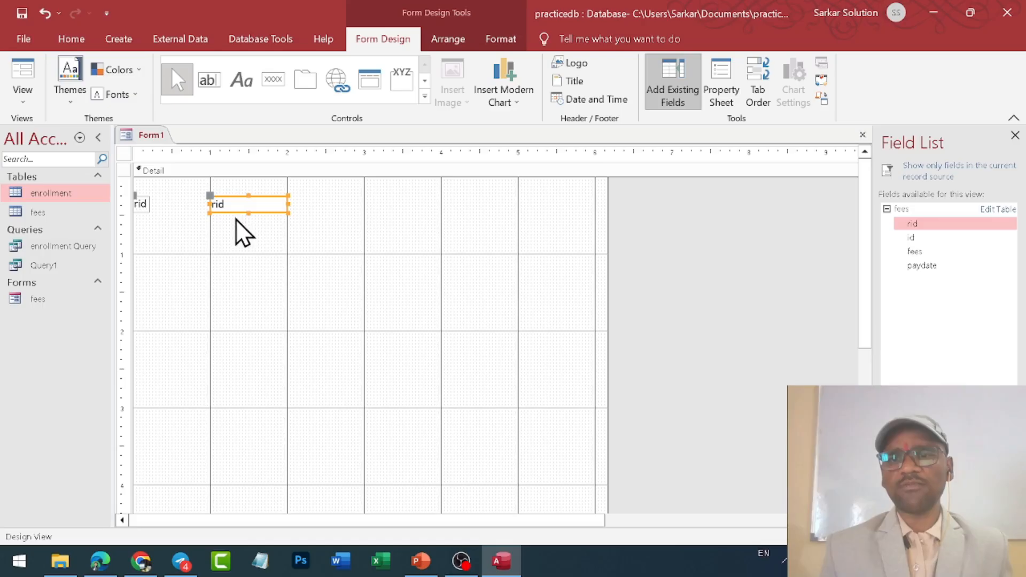
drag(912, 238, 212, 231)
drag(914, 252, 209, 259)
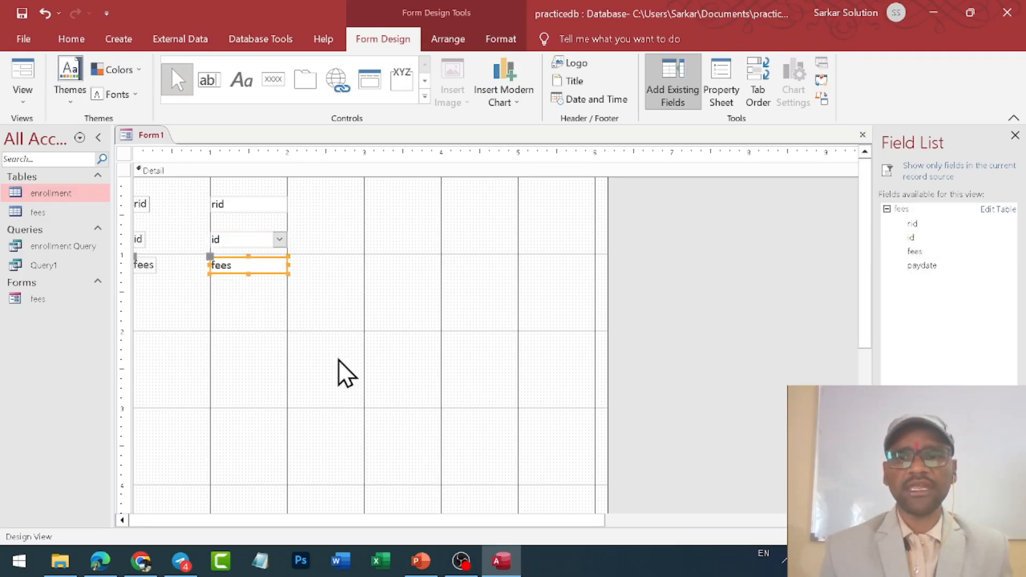
drag(261, 298, 138, 264)
drag(250, 268, 249, 275)
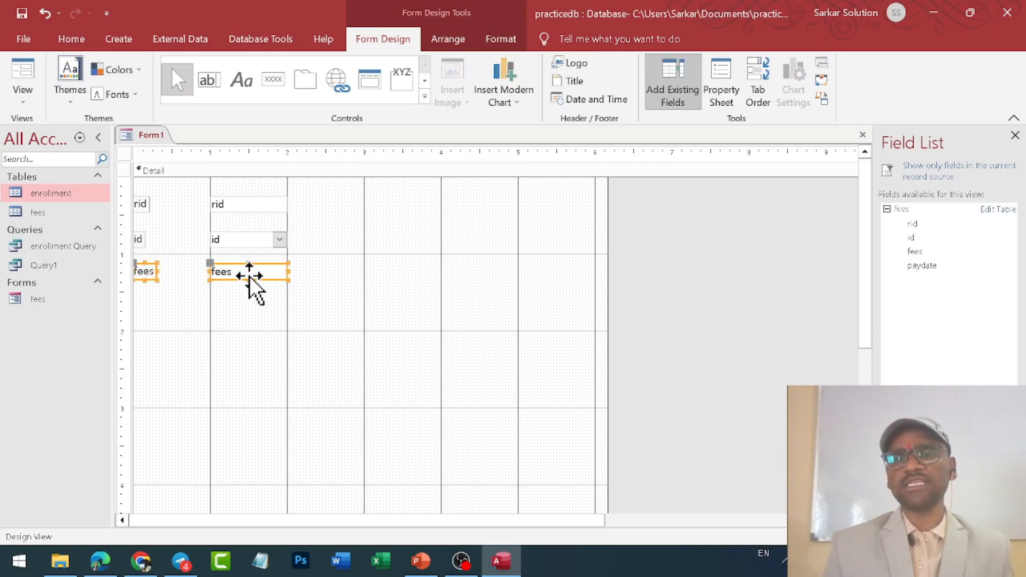
click(341, 325)
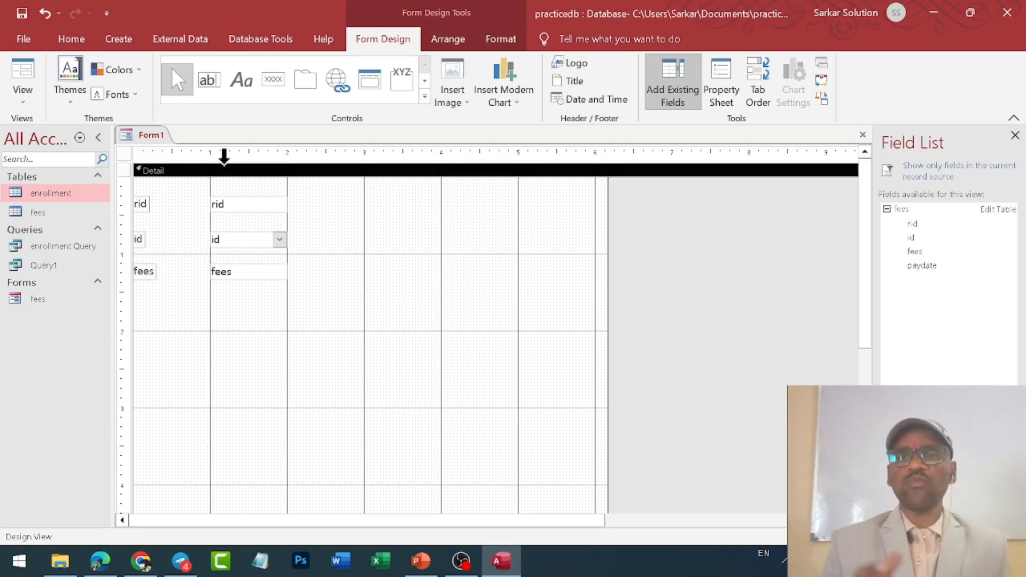
- Shorten the Detail section so that it ends just below the fees field
scroll(272, 305, down, 8)
scroll(304, 428, up, 4)
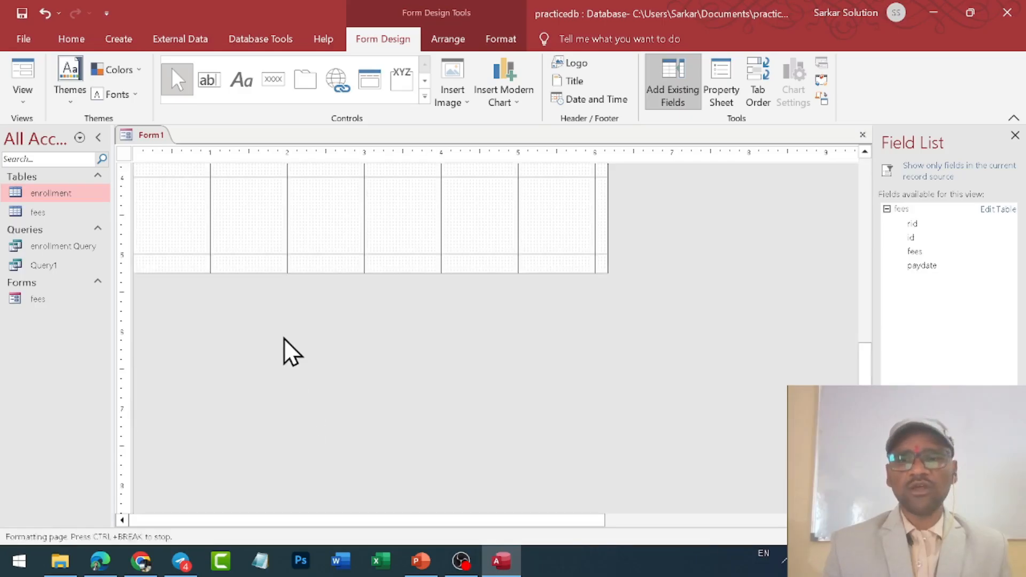
drag(276, 348, 268, 221)
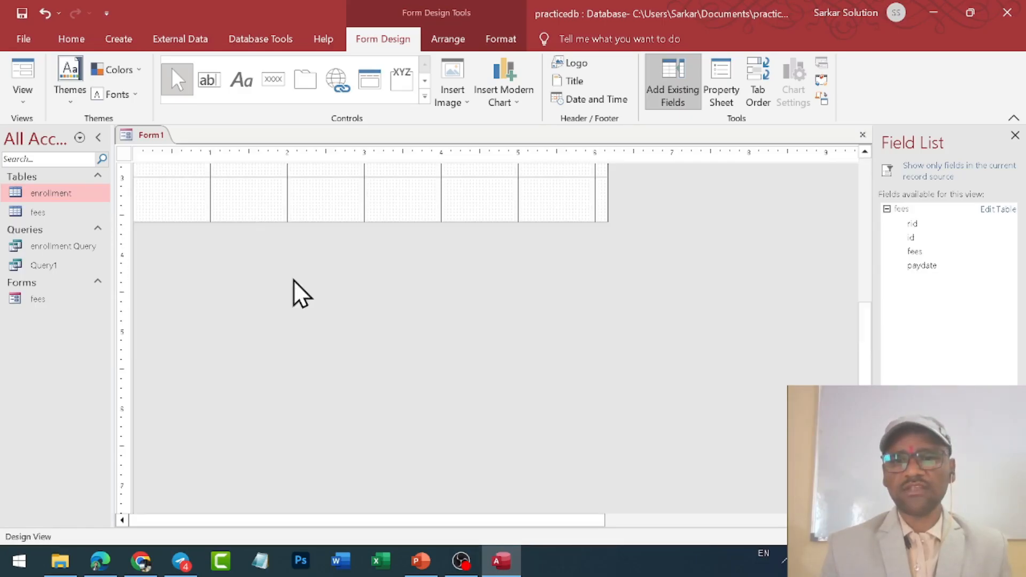
drag(248, 454, 247, 294)
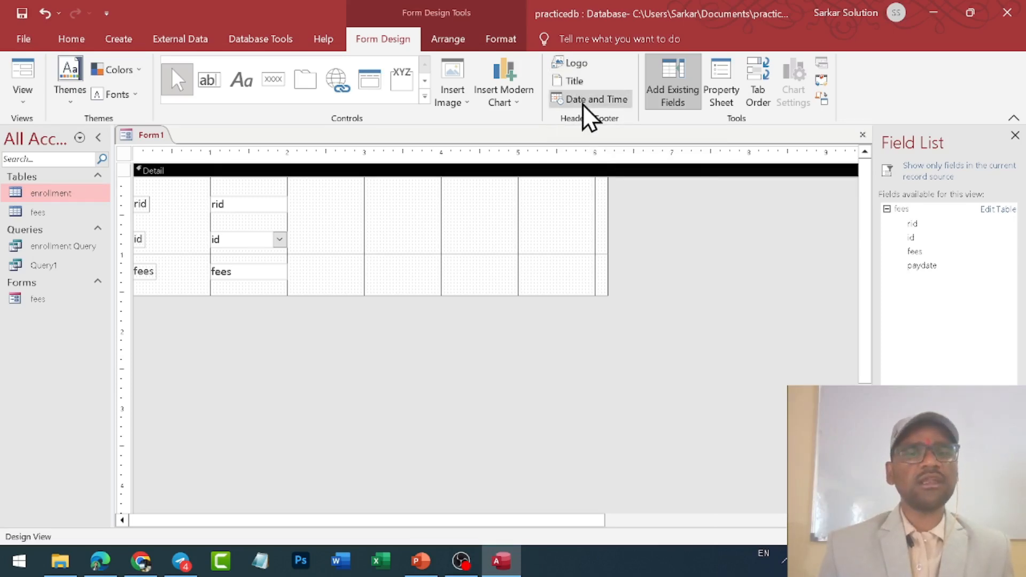
- Insert a picture from the Downloads folder as the logo in the form header
click(571, 63)
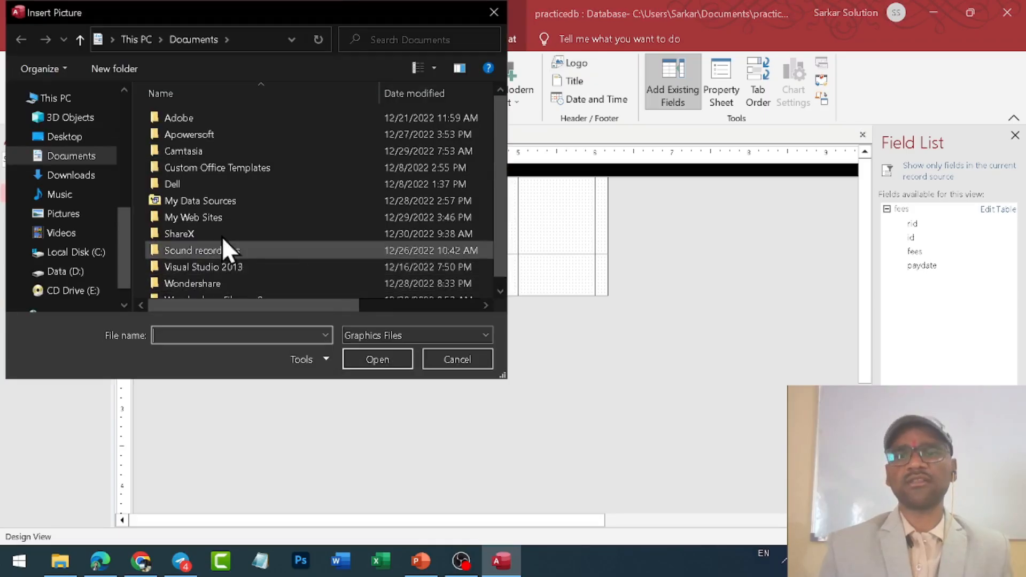
click(70, 176)
scroll(190, 214, down, 5)
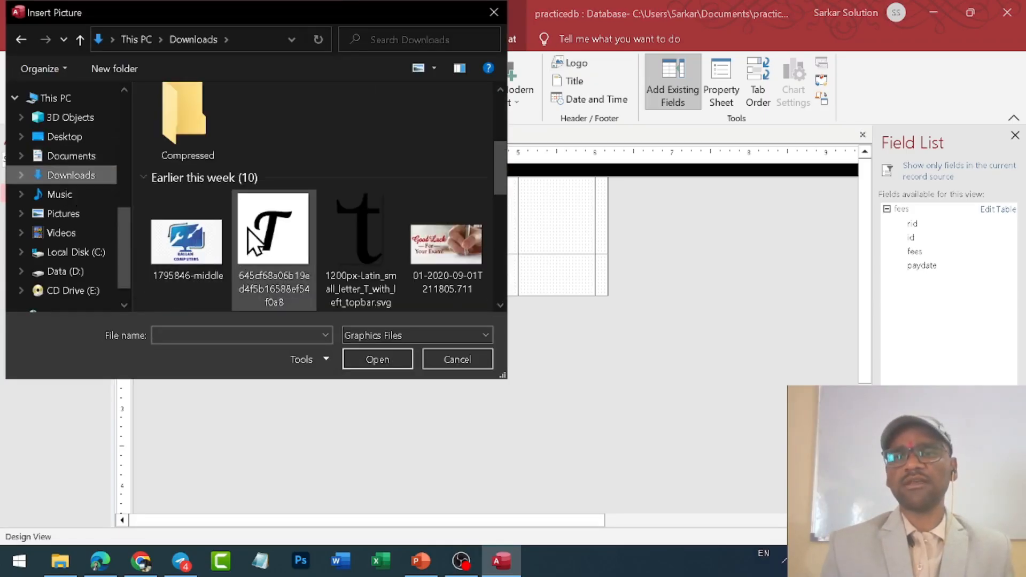
scroll(240, 225, down, 4)
double_click(274, 229)
double_click(229, 161)
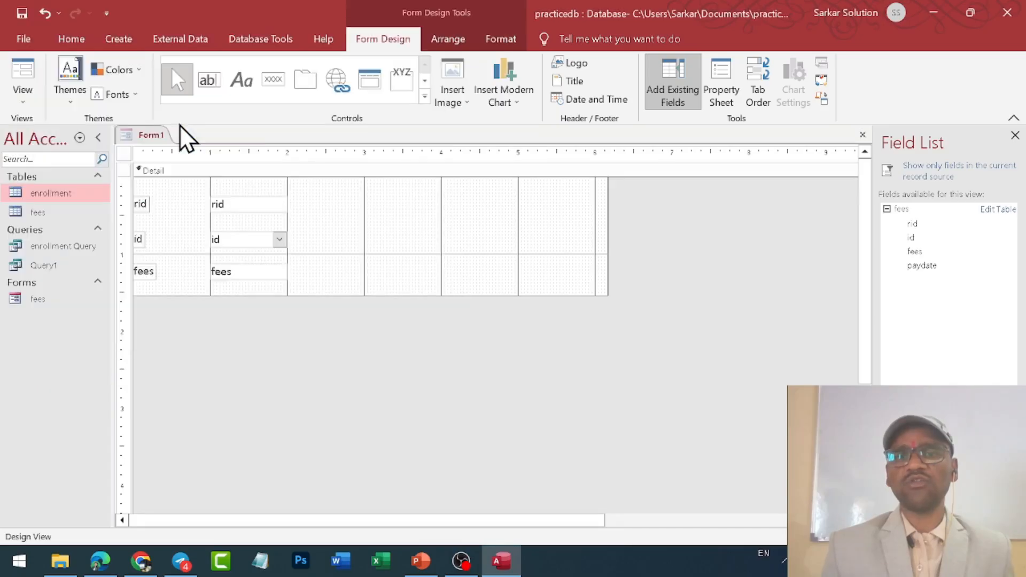
- Add a title to the form header reading Feesform
click(570, 82)
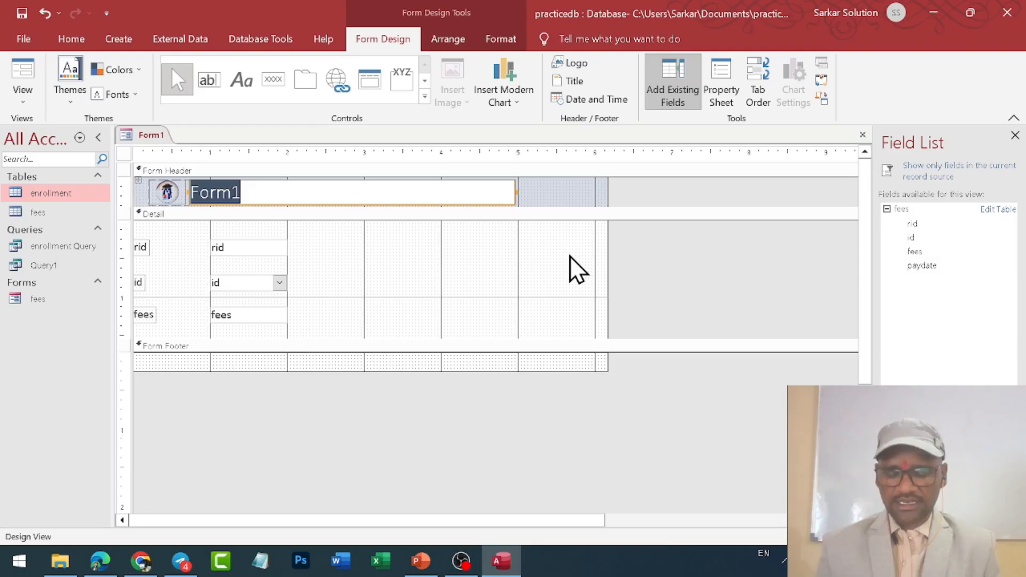
text(Fees)
text(fomr)
key(BackSpace)
key(BackSpace)
text(rm)
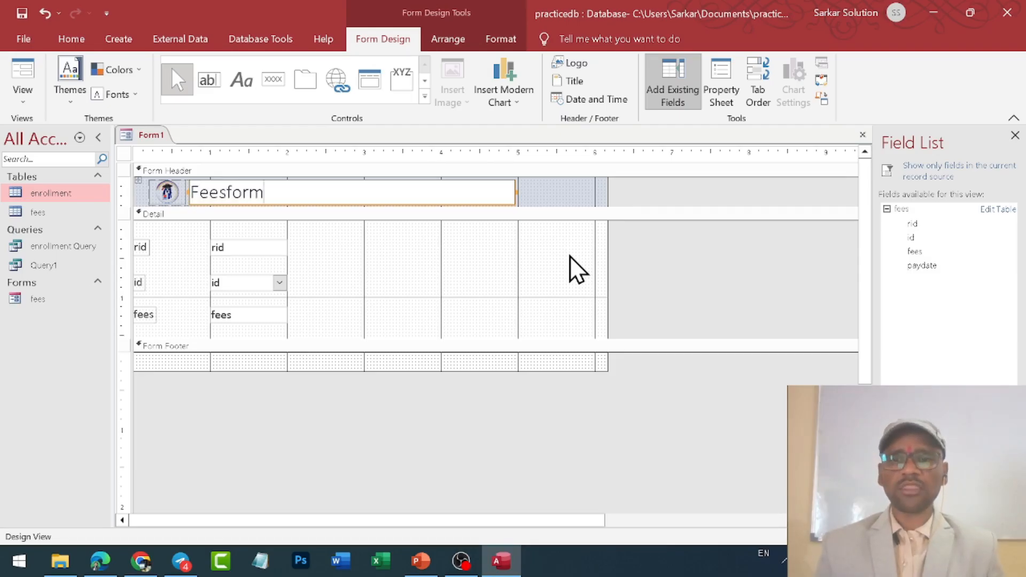
- Add the date to the form header in the 30-Dec-22 format, without the time
click(614, 100)
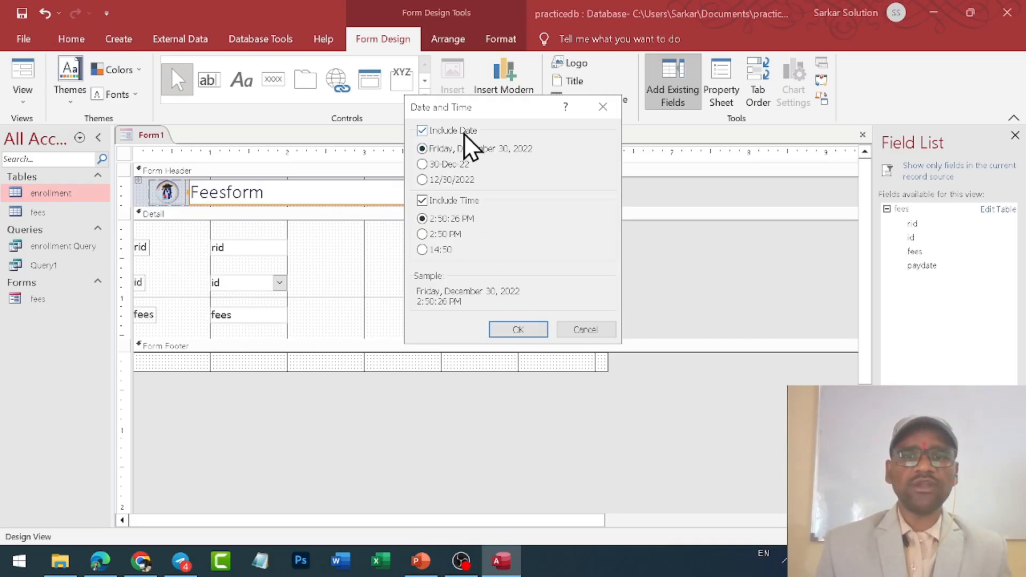
click(446, 165)
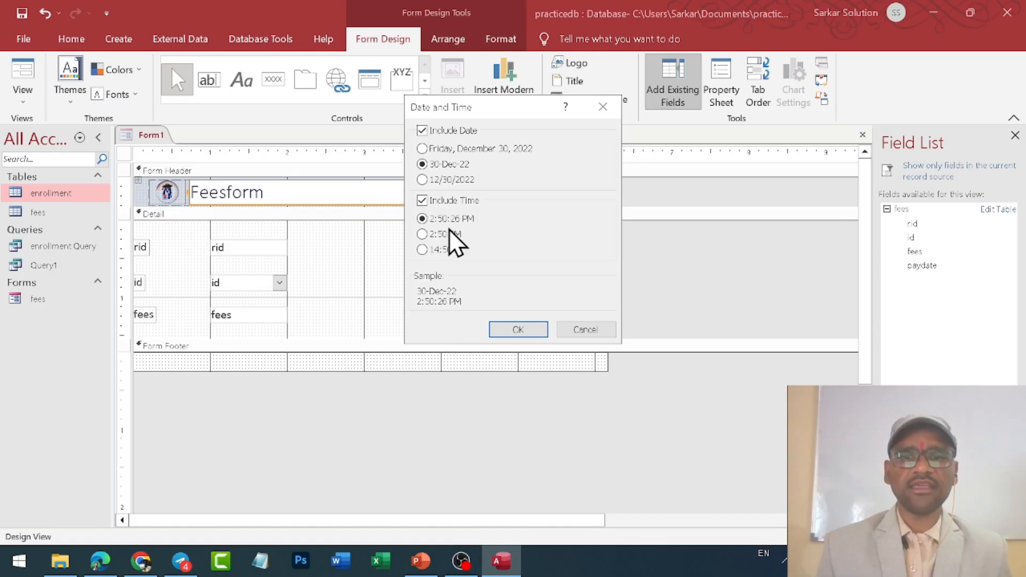
click(422, 201)
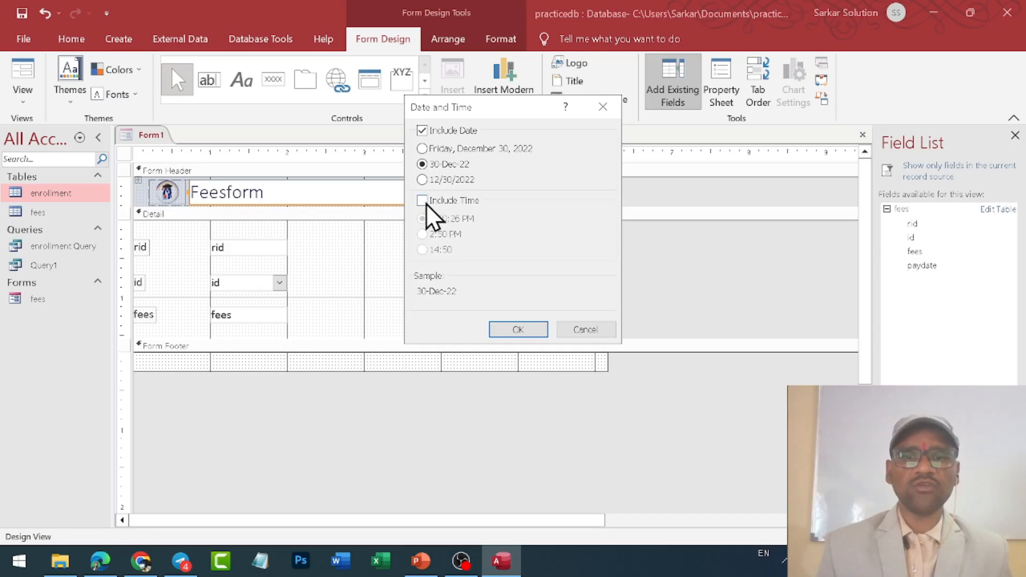
click(534, 332)
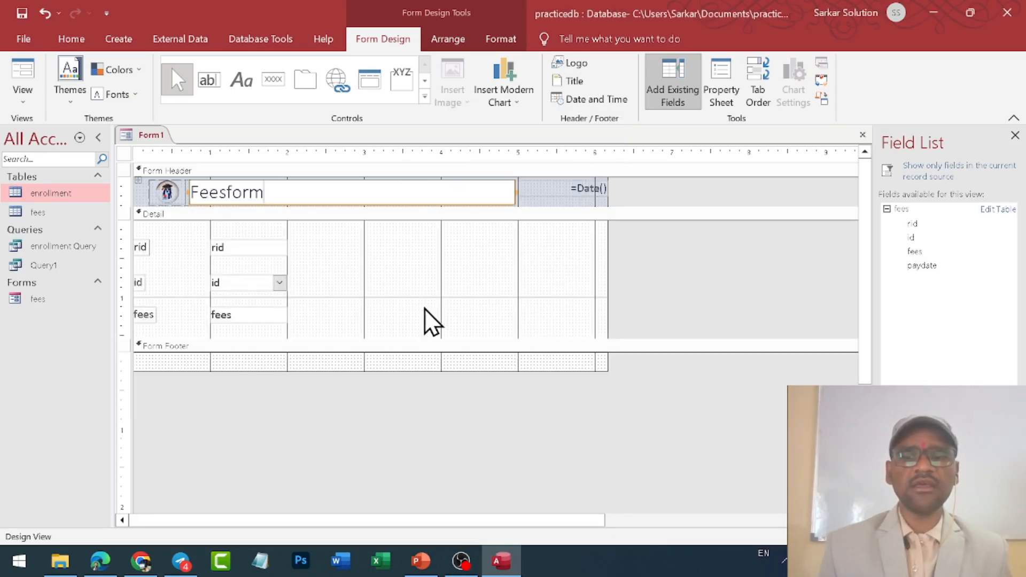
click(390, 365)
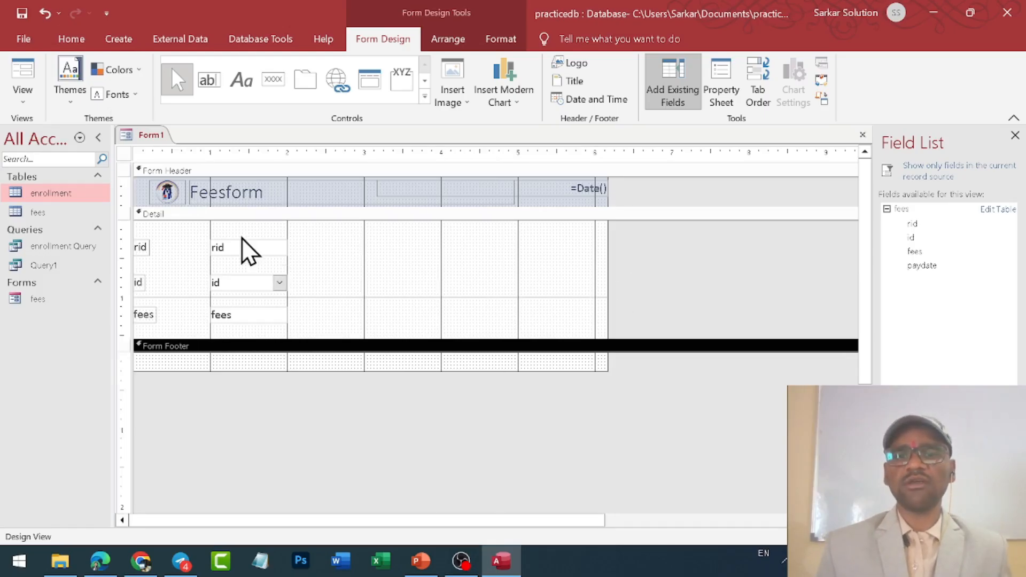
- Preview the form with its header and fields in Form View and Layout View, and return to Design View
click(29, 91)
click(59, 134)
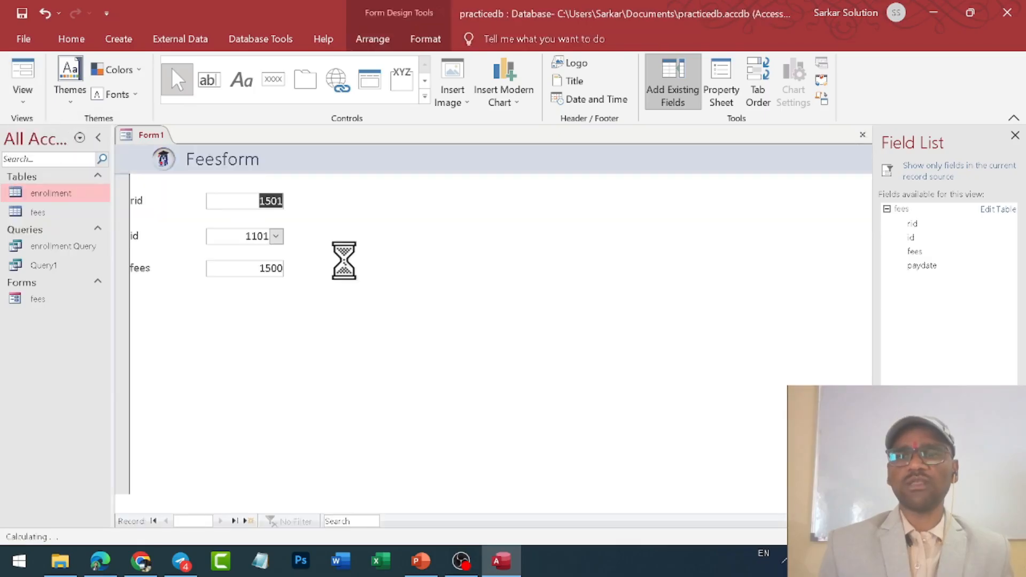
click(127, 288)
click(134, 248)
click(27, 65)
click(26, 101)
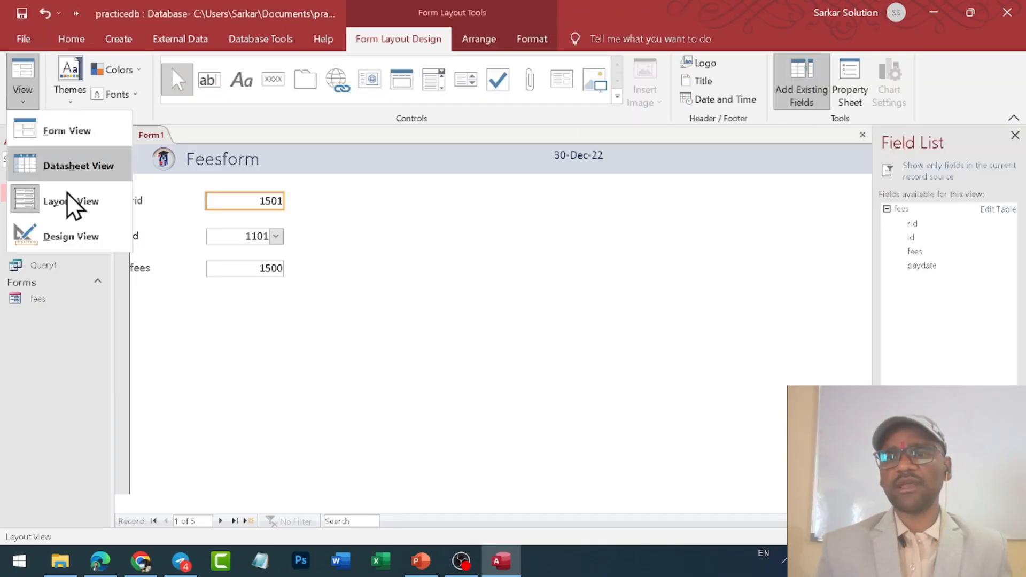
click(74, 230)
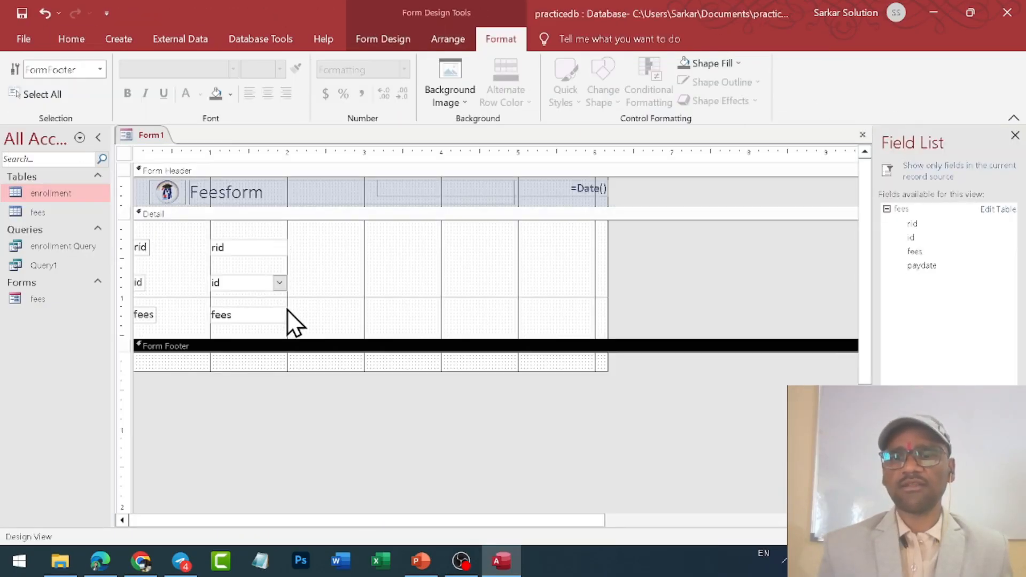
- Move the rid, id and fees labels and fields in the Detail section to the right, towards the form's centre
key(ctrl+a)
click(334, 283)
drag(312, 233, 113, 341)
key(Right)
key(Right)
key(Right)
key(Right)
key(Right)
key(Right)
key(Right)
key(Right)
key(Right)
key(Right)
key(Right)
key(Right)
key(Right)
key(Right)
key(Right)
key(Right)
key(Right)
key(Right)
key(Right)
key(Right)
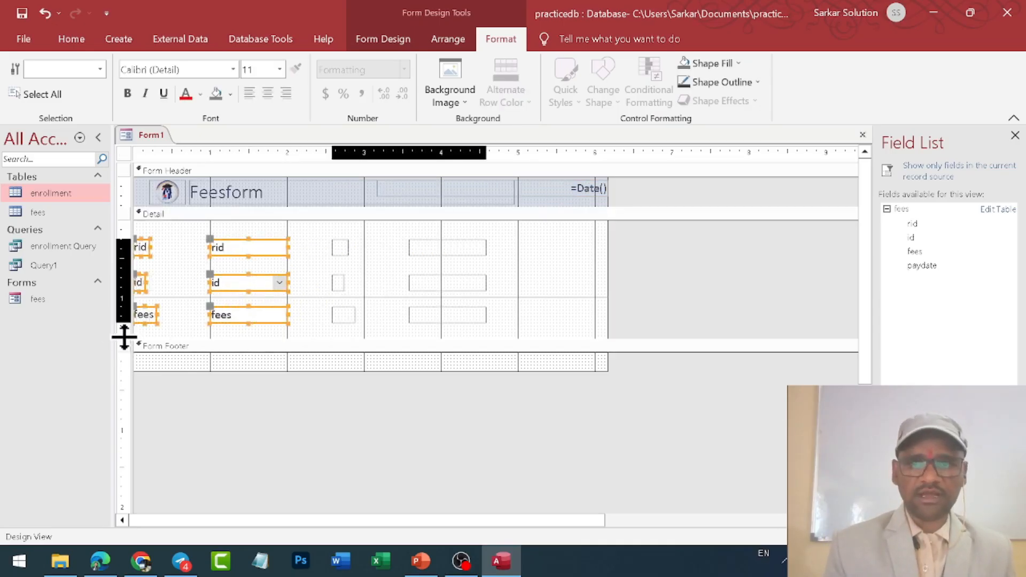
key(Right)
key(Right)
key(Right)
key(Right)
key(Right)
key(Right)
key(Right)
key(Left)
key(Left)
key(Left)
key(Left)
key(Left)
key(Left)
key(Left)
key(Left)
key(Left)
key(Left)
key(Left)
key(Left)
key(Left)
key(Left)
key(Left)
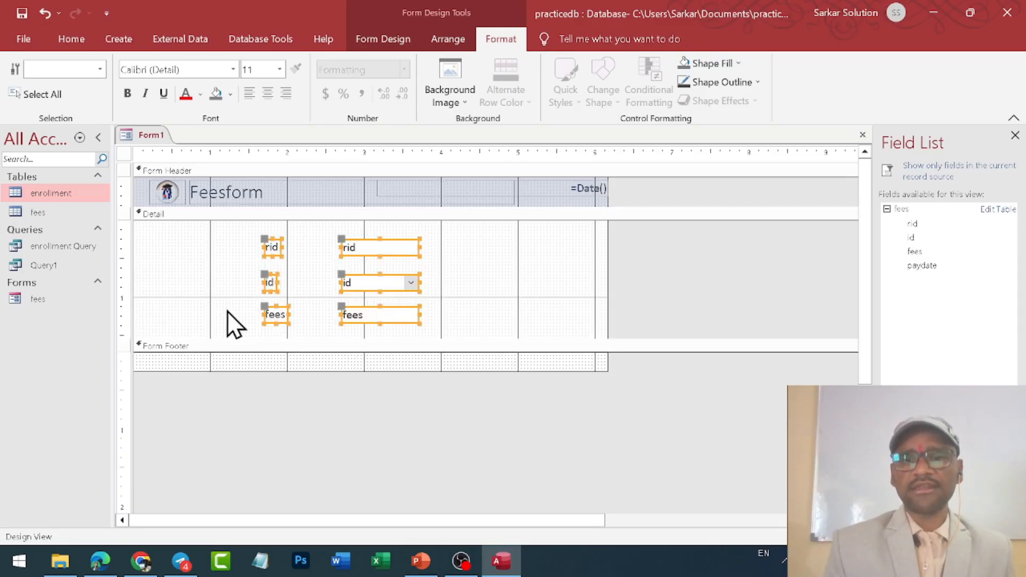
- Open the form in Form View and go to the fees field of the last record
click(458, 307)
click(57, 47)
click(23, 94)
click(24, 70)
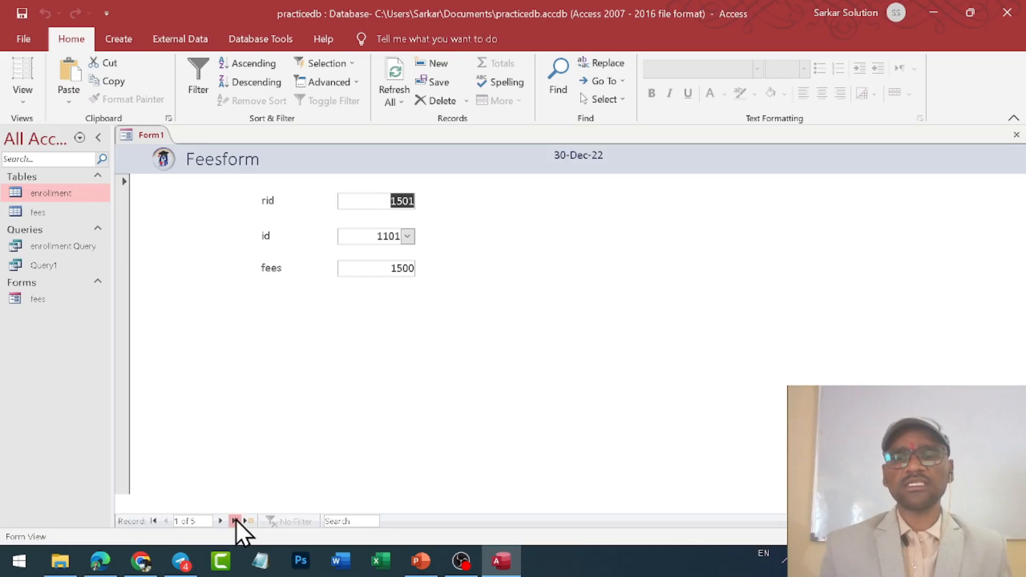
key(Tab)
key(Tab)
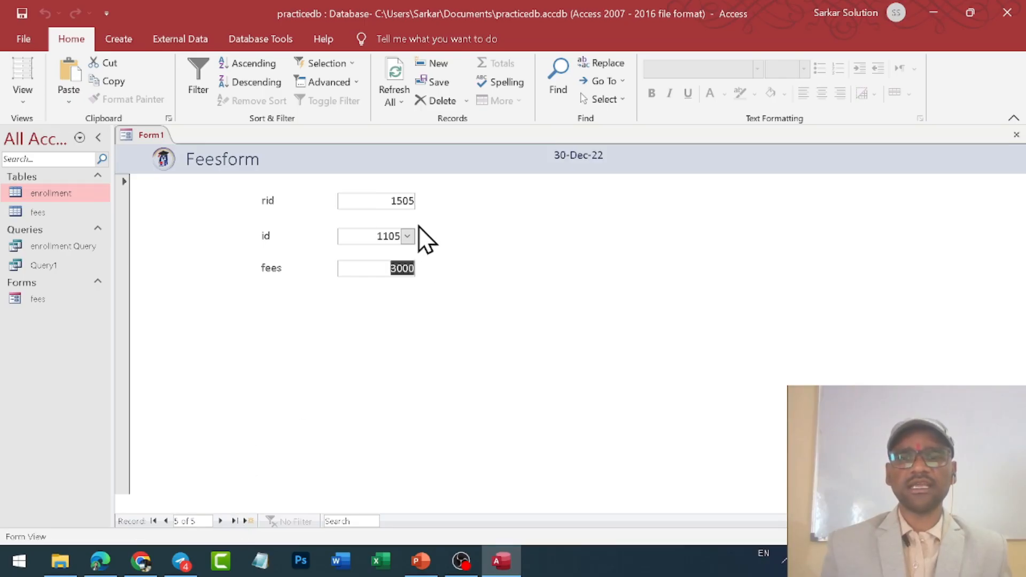
- Add a new record with rid 1506, id 1107 and fees 5000 through the form
key(Tab)
text(1506)
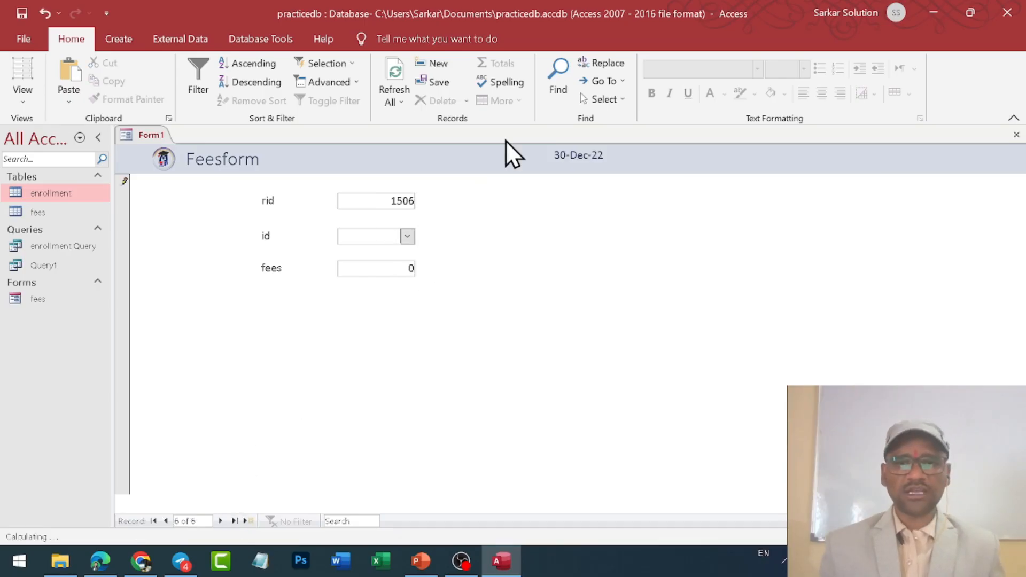
click(407, 236)
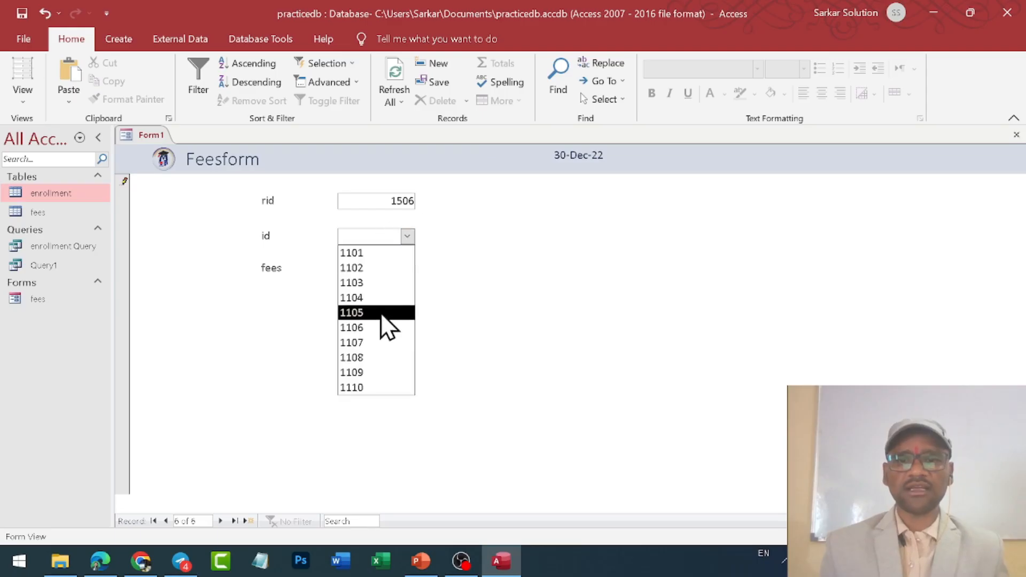
click(377, 340)
click(409, 268)
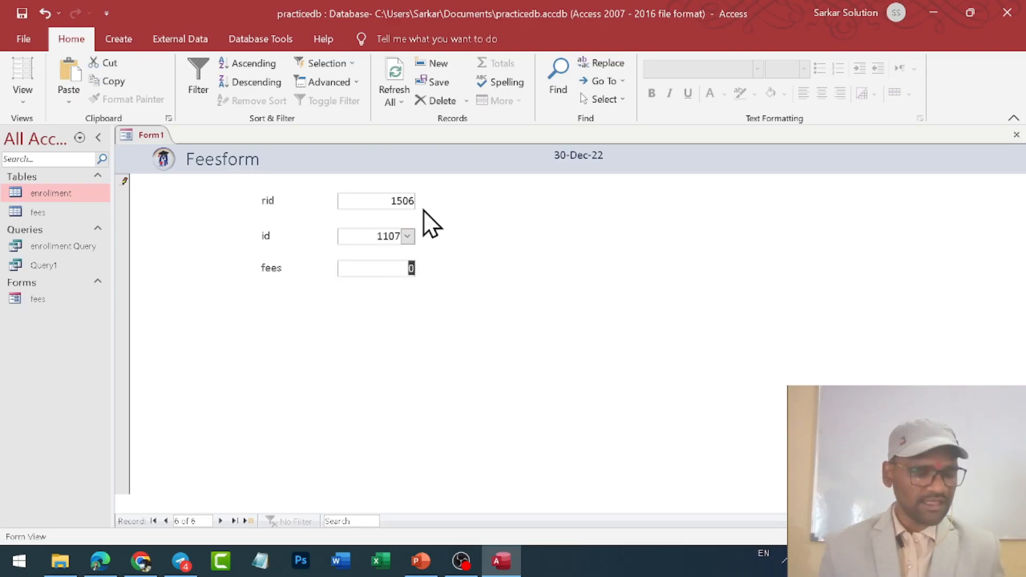
key(BackSpace)
text(5000)
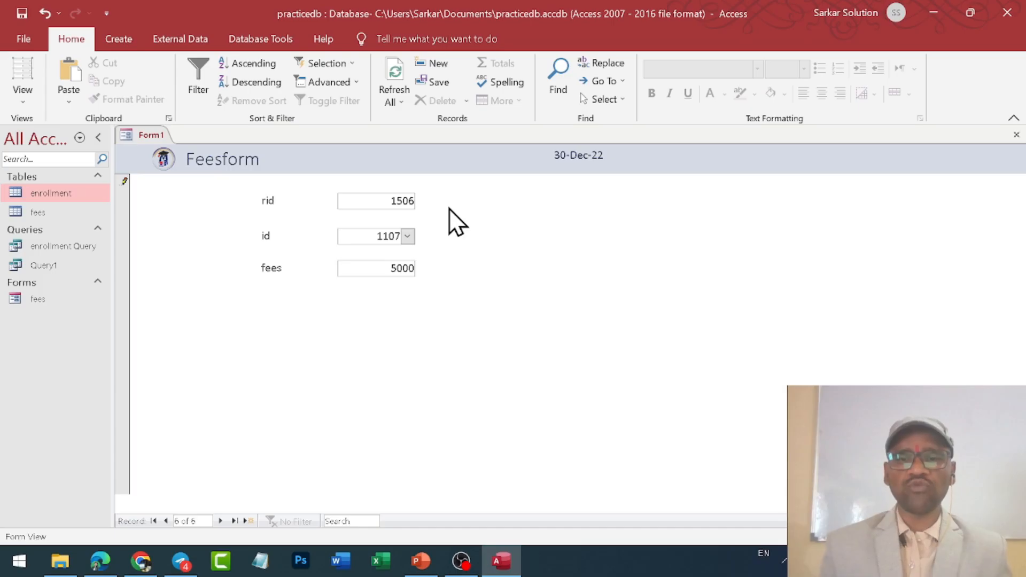
- Enter another new record in the form with rid 1506, id 1108 and fees 1600
key(Tab)
text(1506)
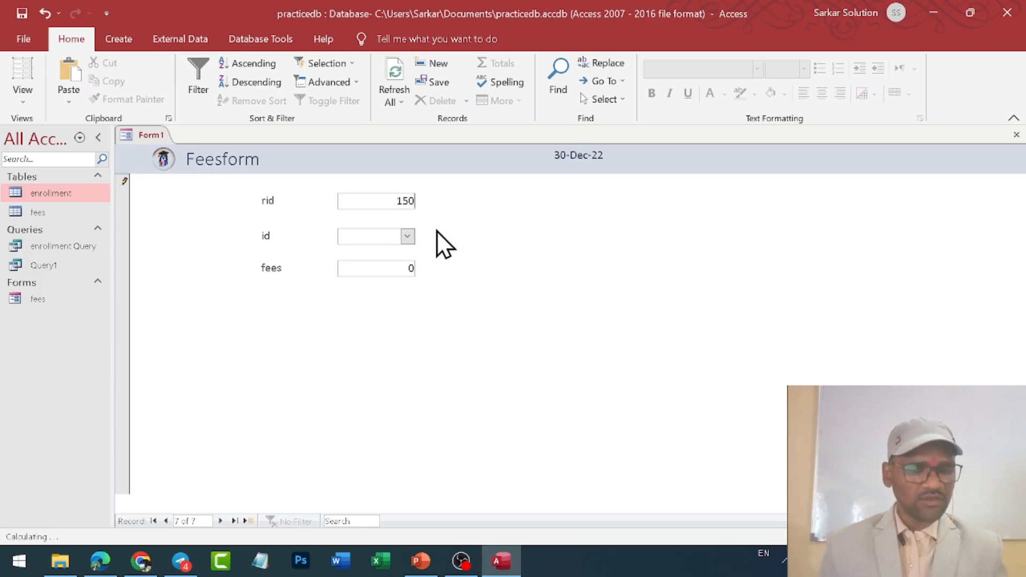
click(407, 236)
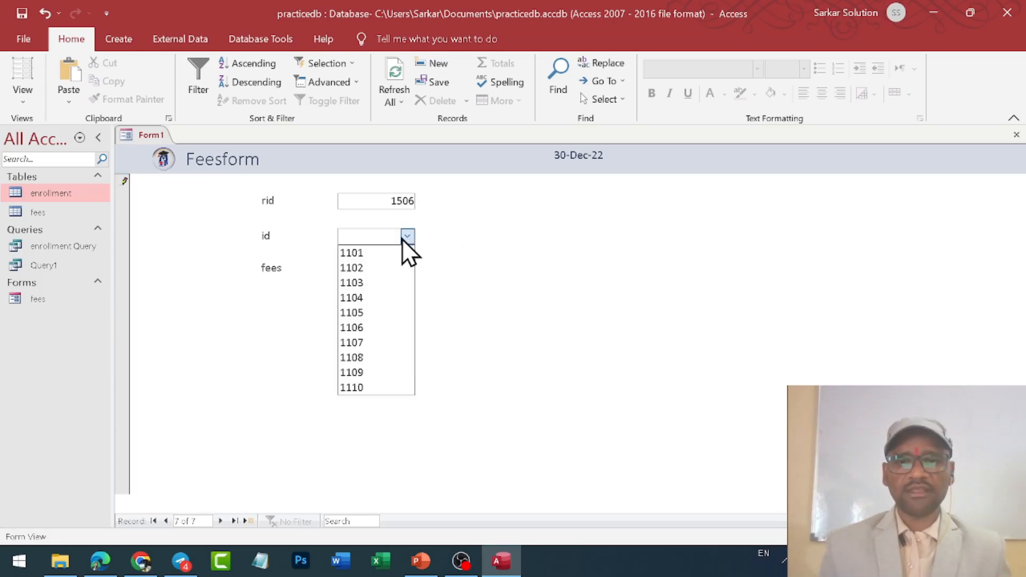
click(368, 365)
key(Tab)
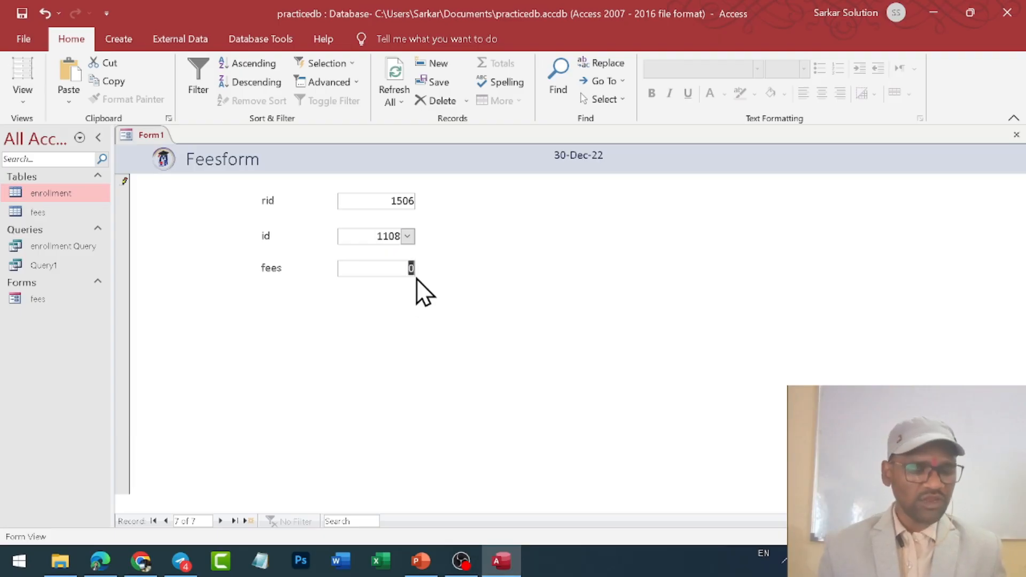
text(1600)
key(Tab)
- Correct the new record's fees to 5000 and its rid to 1507, and save it by moving to a blank record
click(488, 325)
double_click(376, 276)
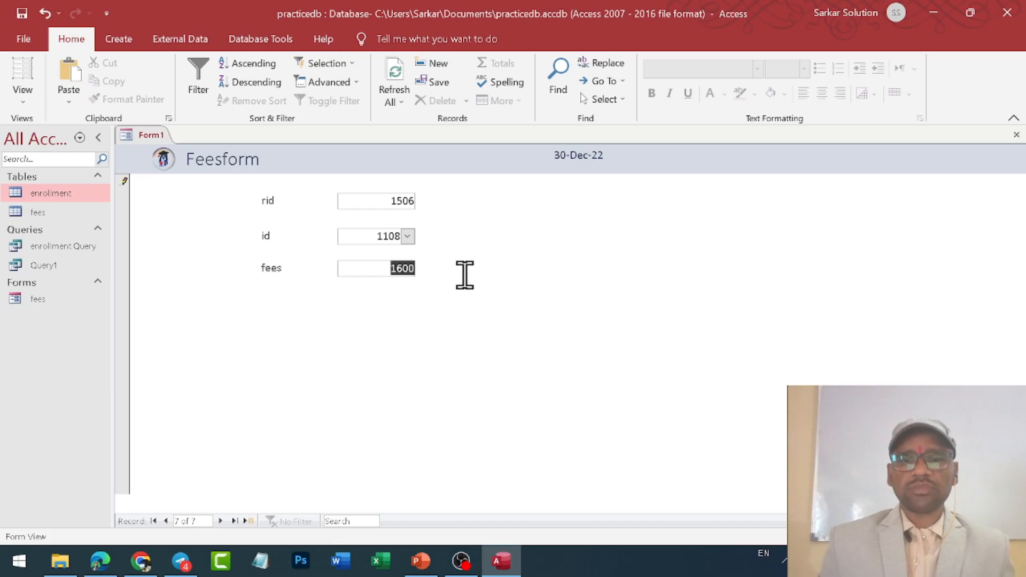
text(000)
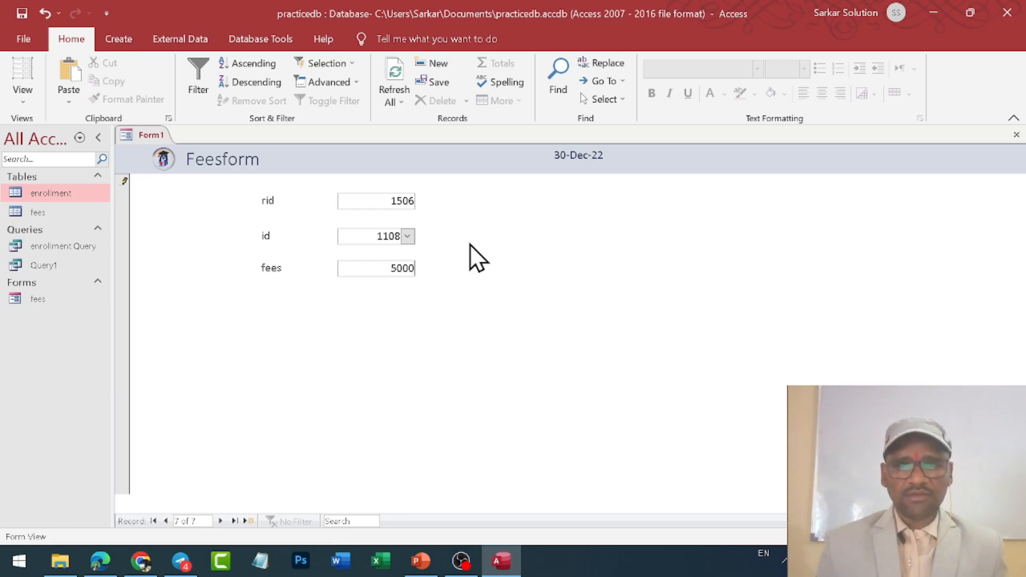
key(Return)
click(488, 323)
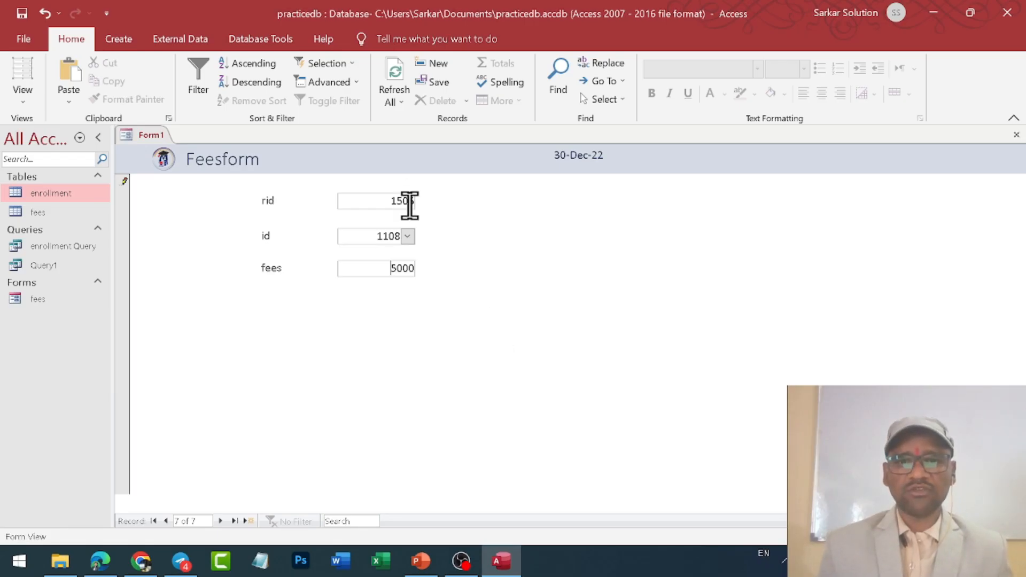
key(Delete)
text(7)
key(Tab)
key(Tab)
key(Tab)
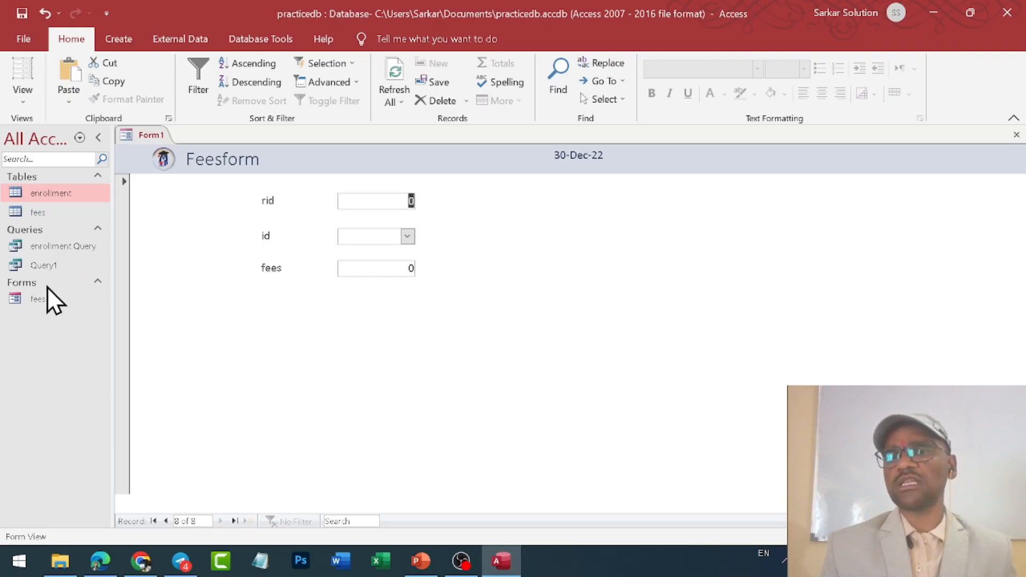
- In the fees table, set the paydate to 12/19/2022 for record 1506 and 12/27/2022 for record 1507
double_click(38, 213)
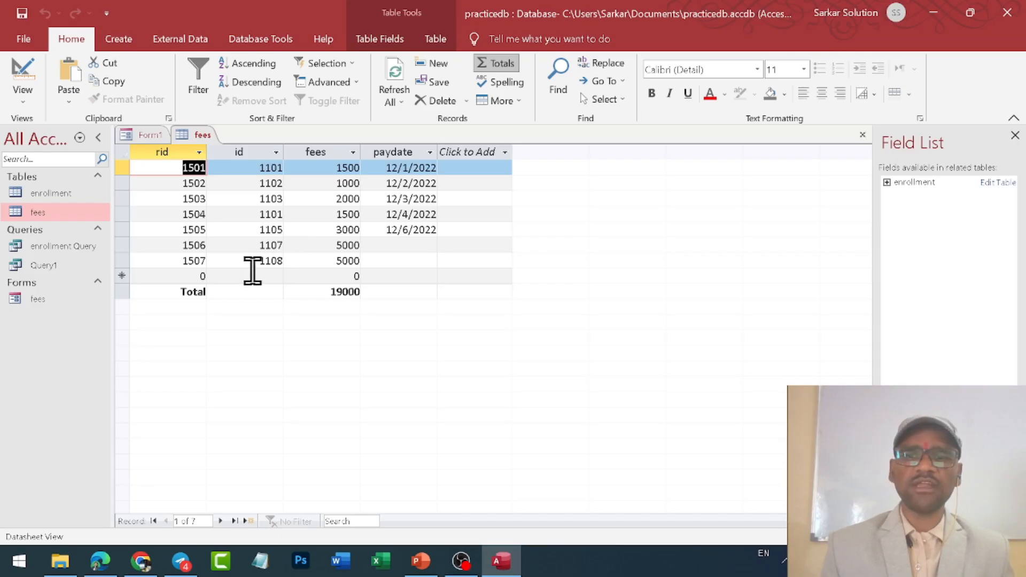
click(414, 246)
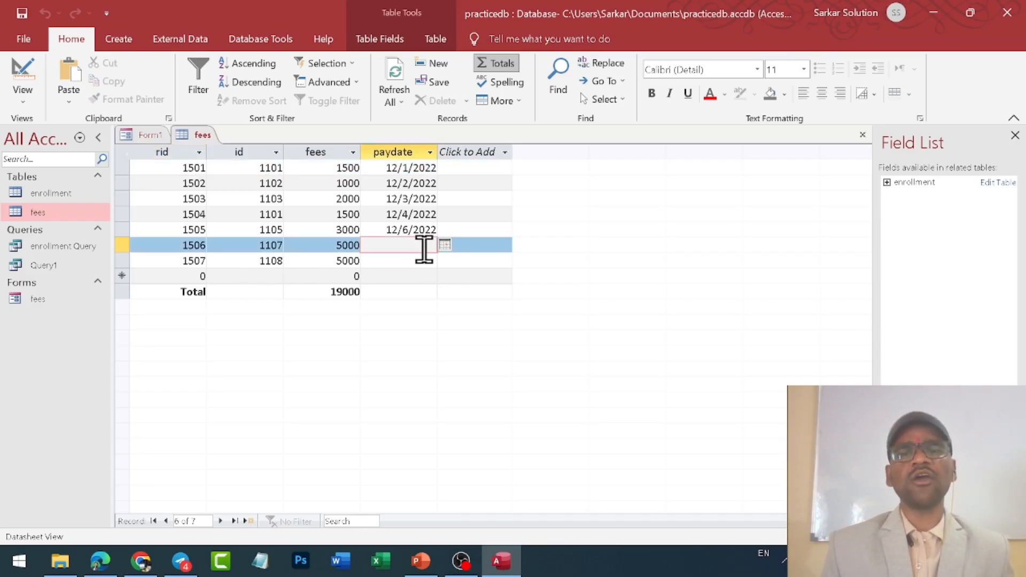
click(444, 245)
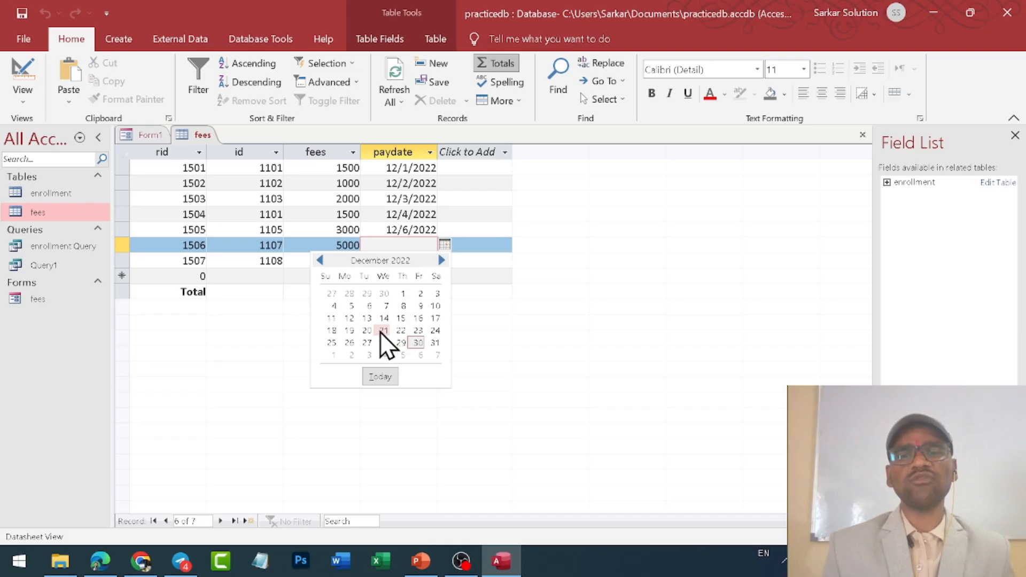
click(349, 331)
click(434, 263)
click(444, 261)
click(369, 357)
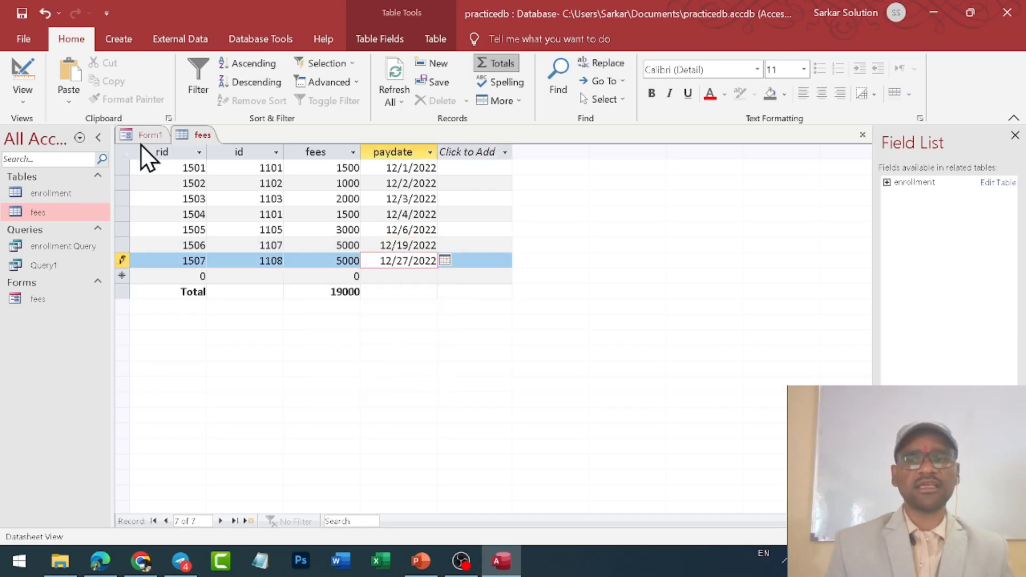
- Close the fees table
right_click(194, 133)
click(209, 149)
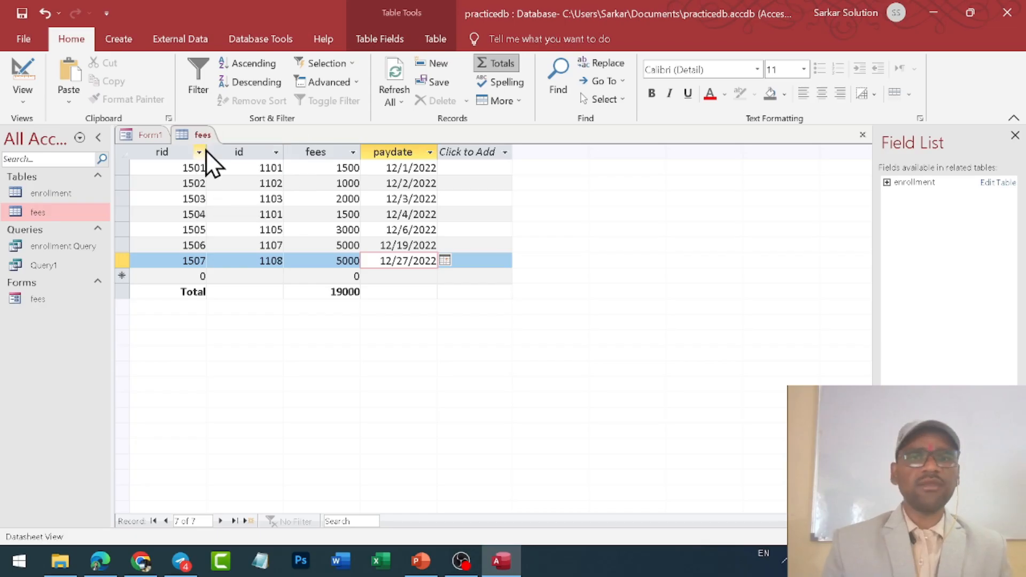
right_click(200, 131)
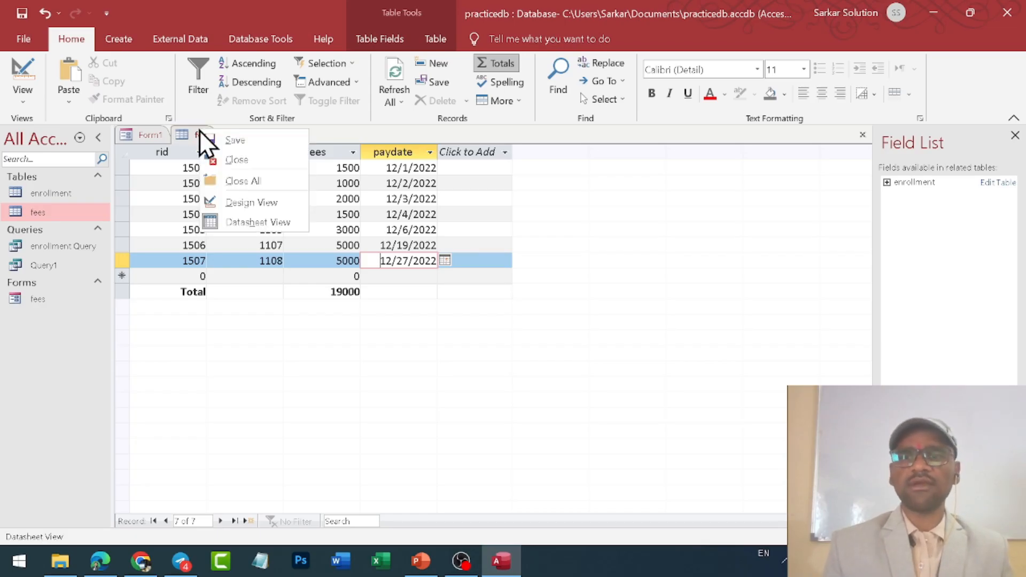
click(230, 160)
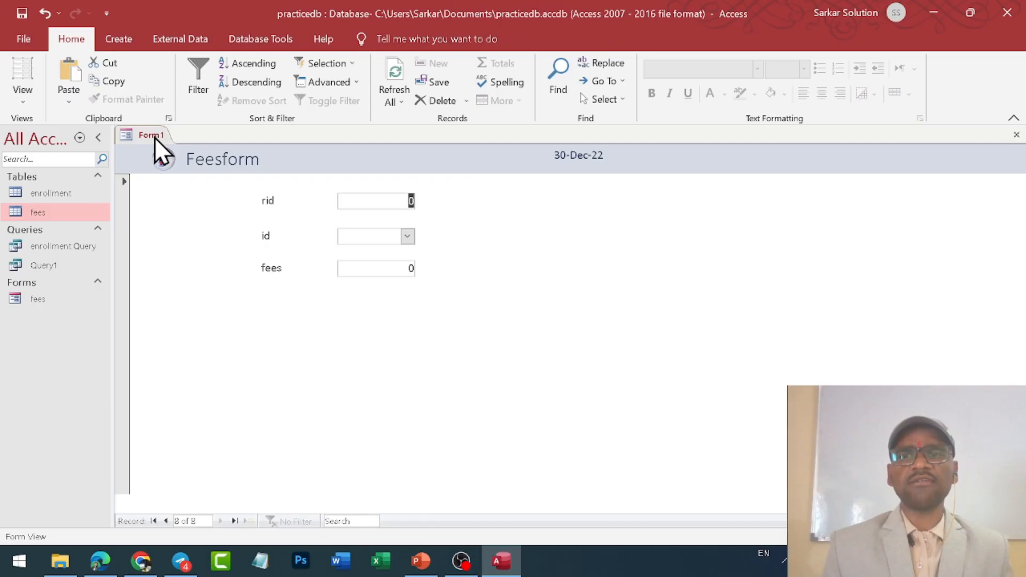
- Close the custom fees form and save its design under the name Form1
right_click(152, 132)
click(188, 160)
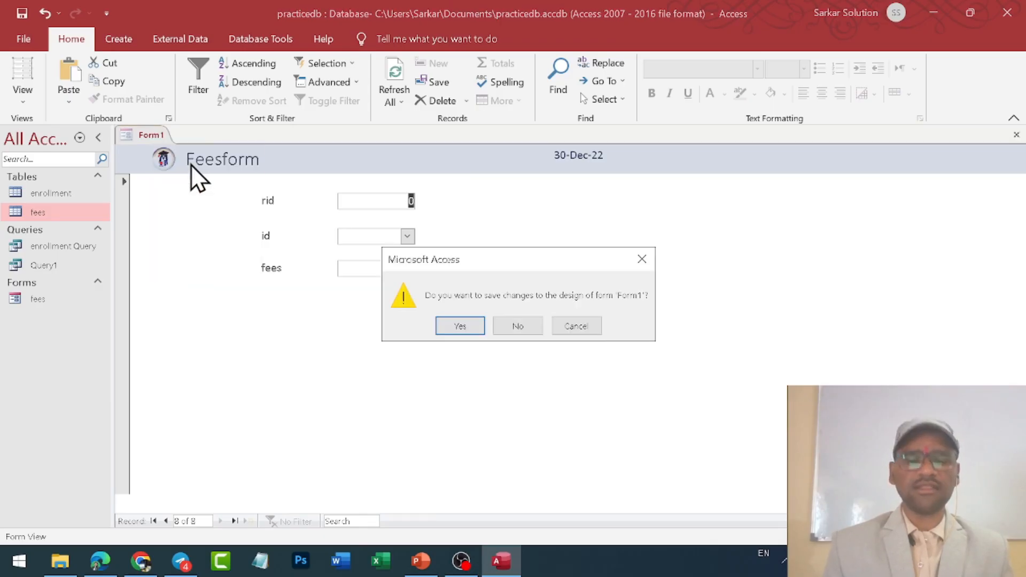
click(475, 328)
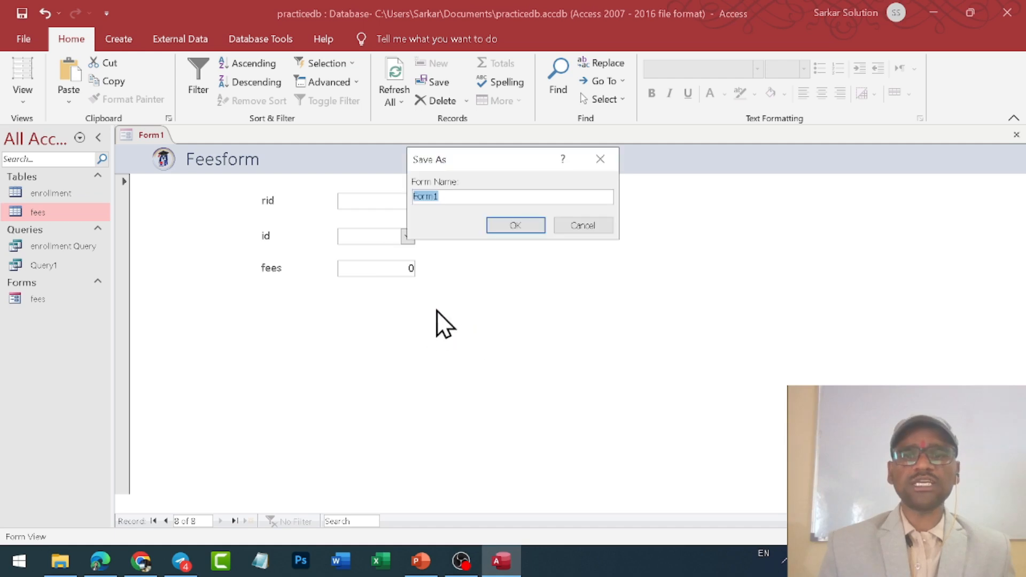
click(513, 225)
- Start a report with the Report Wizard and include all fields of the enrollment table
click(118, 39)
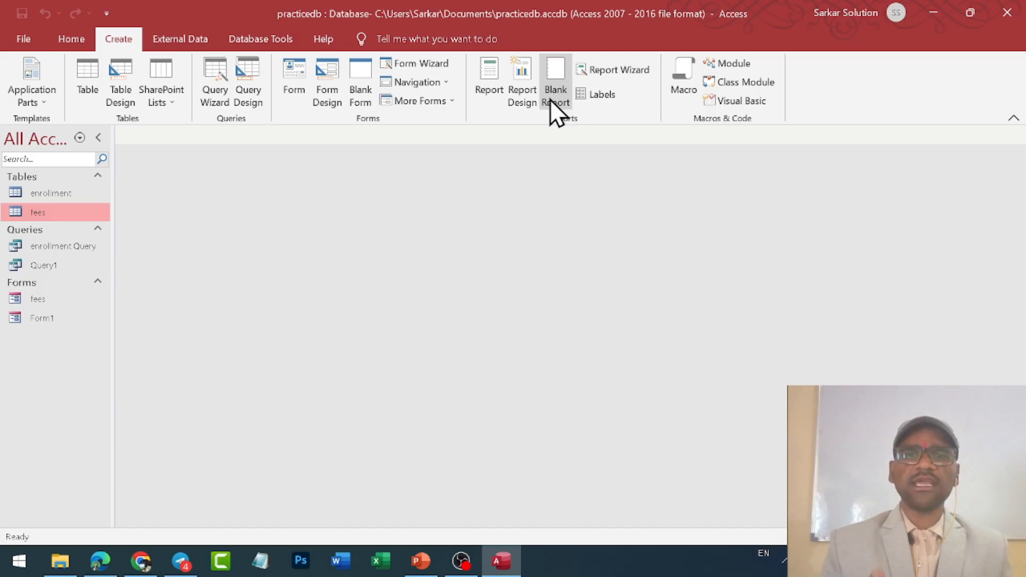
click(610, 72)
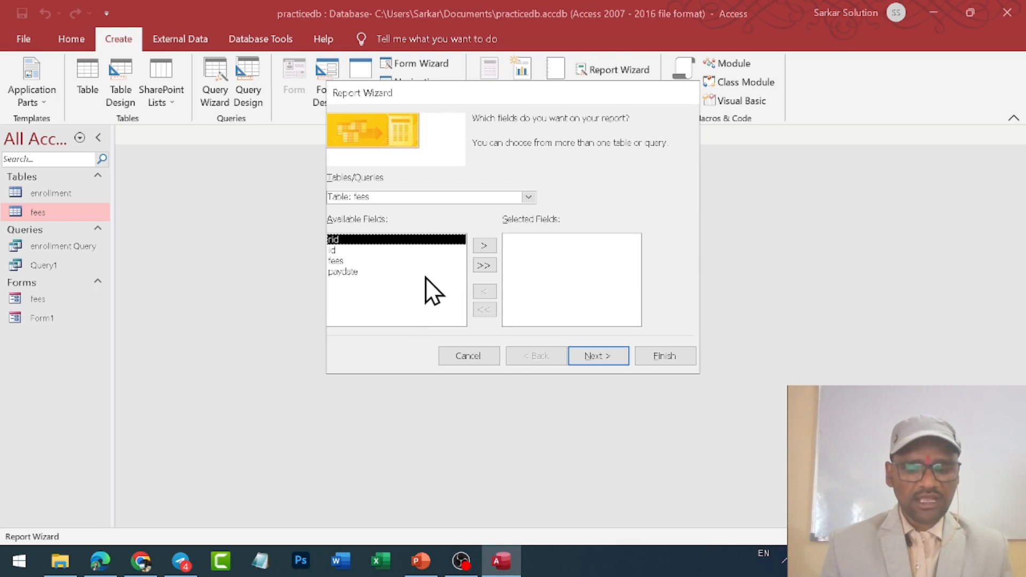
click(528, 196)
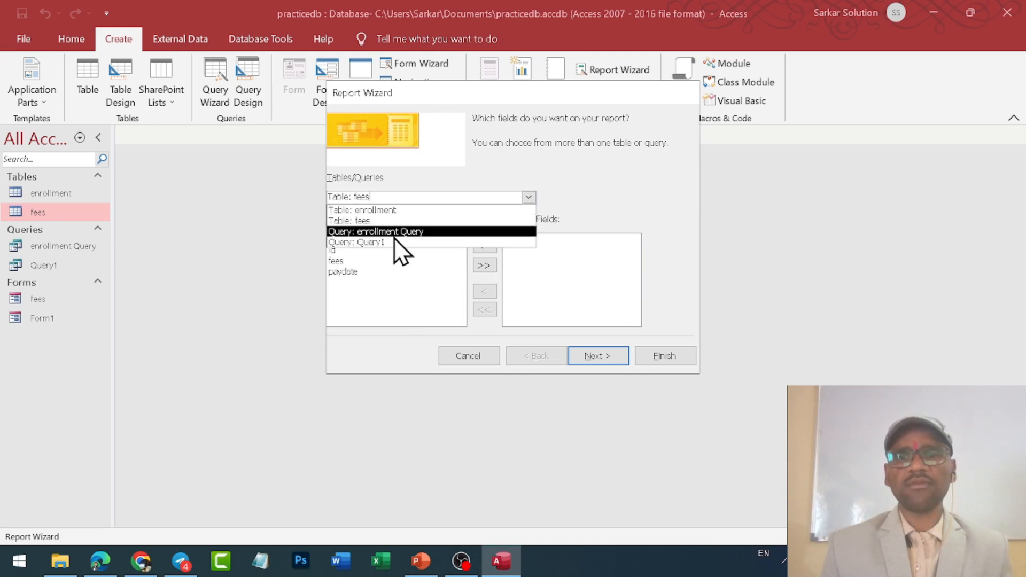
click(373, 210)
click(483, 265)
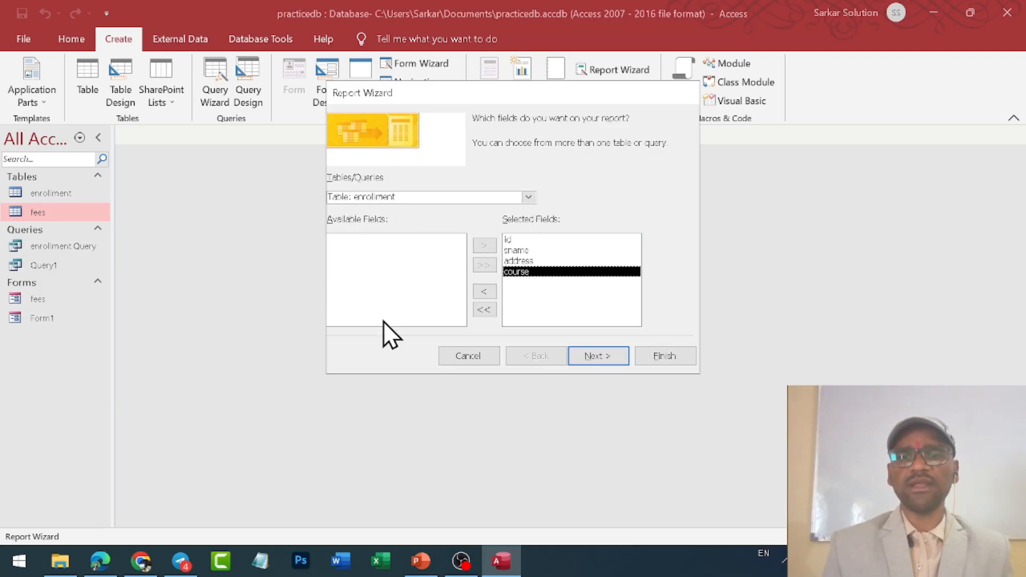
- Continue to the report title without grouping or sorting, keeping the tabular layout and portrait orientation
click(609, 358)
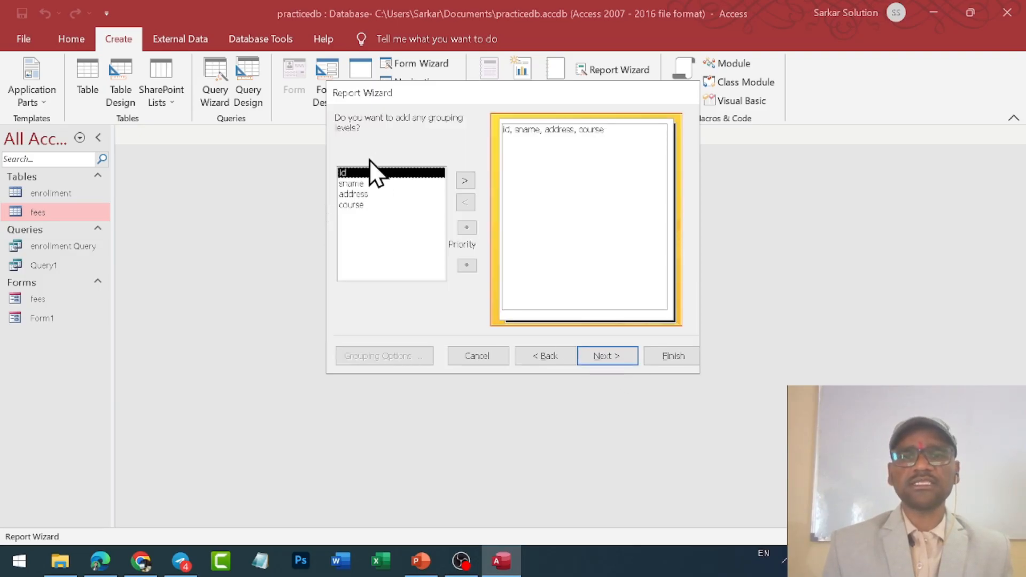
click(614, 357)
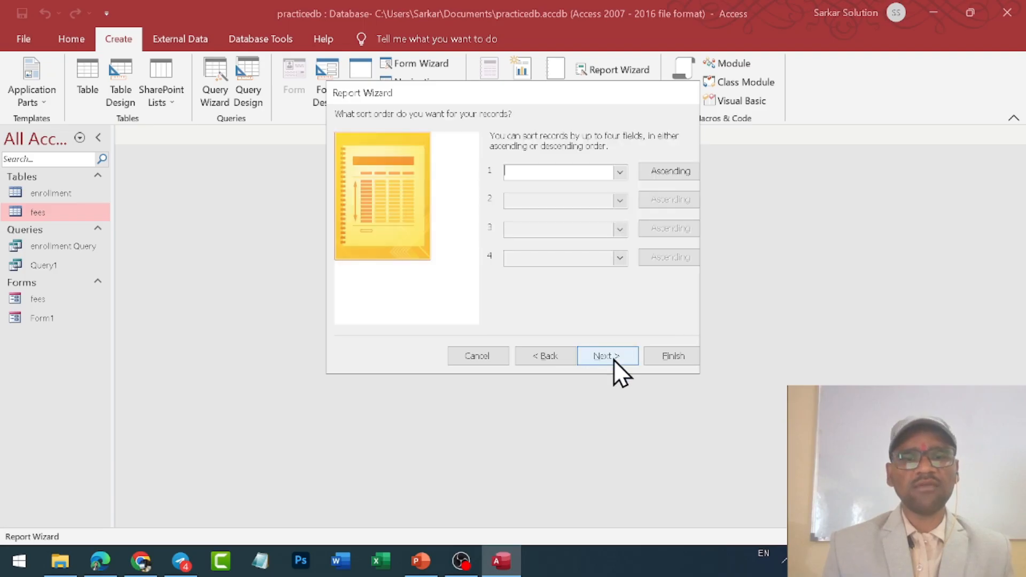
click(617, 356)
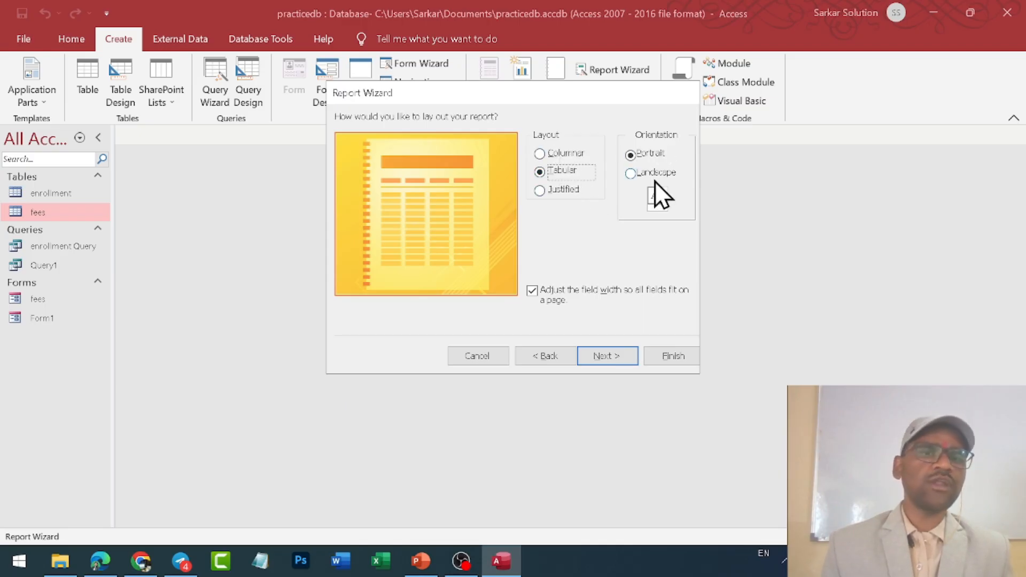
click(618, 356)
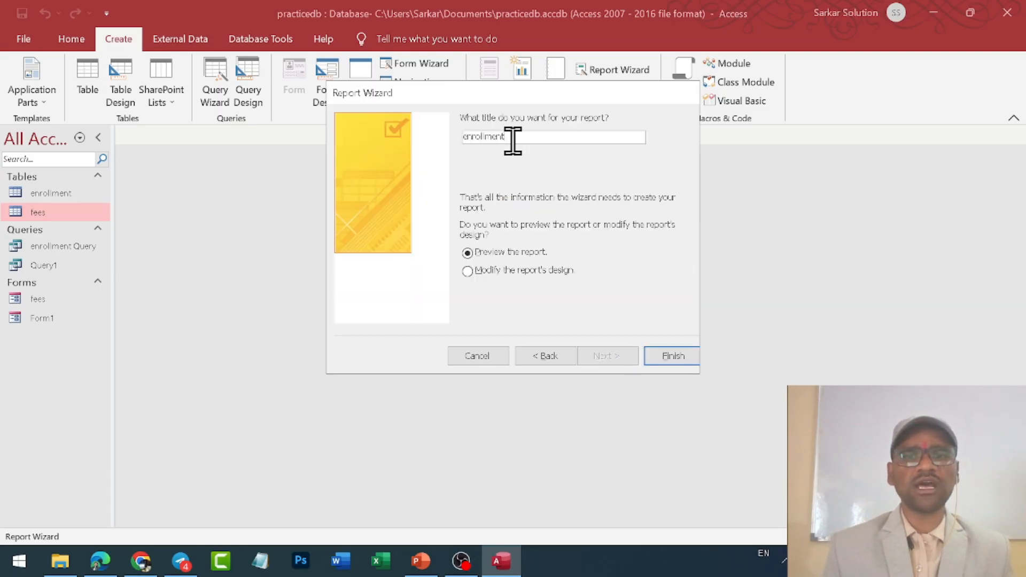
- Generate the wizard's enrollment report with its default title, then close its print preview and the report
click(672, 356)
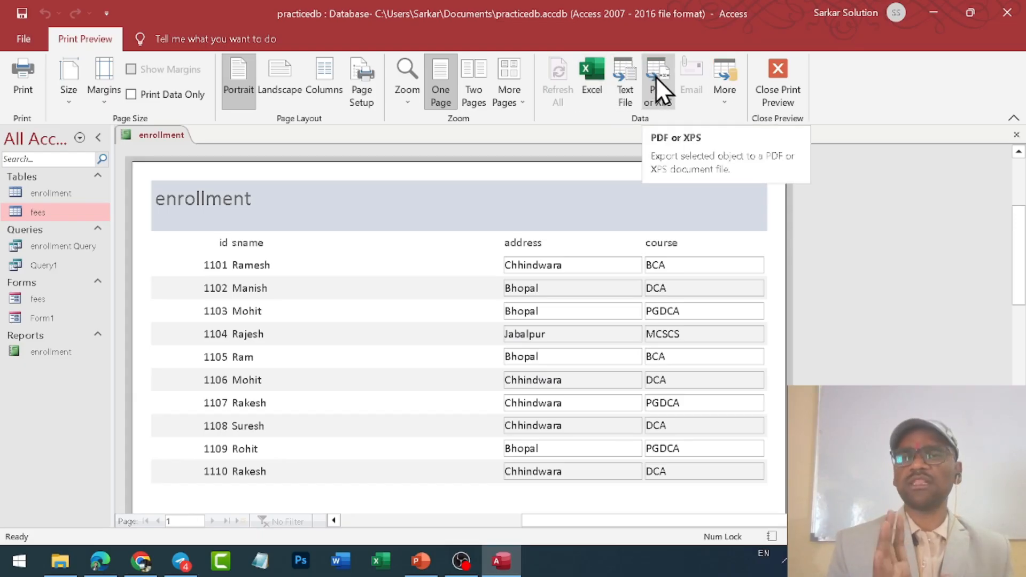
click(779, 80)
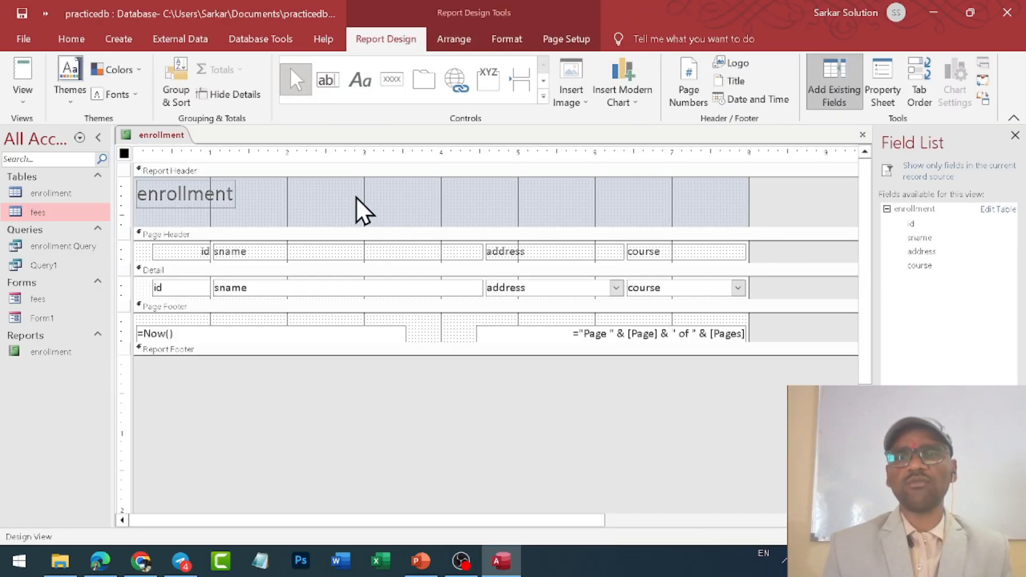
right_click(167, 135)
click(170, 137)
right_click(168, 132)
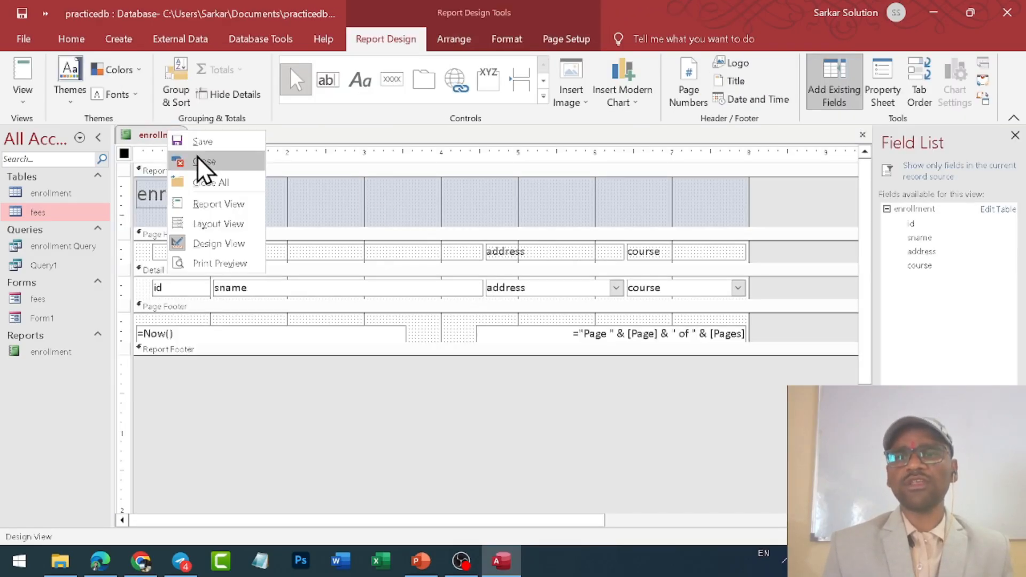
click(199, 160)
- Create a new report in design view and expand the enrollment and fees tables in the field list
click(109, 43)
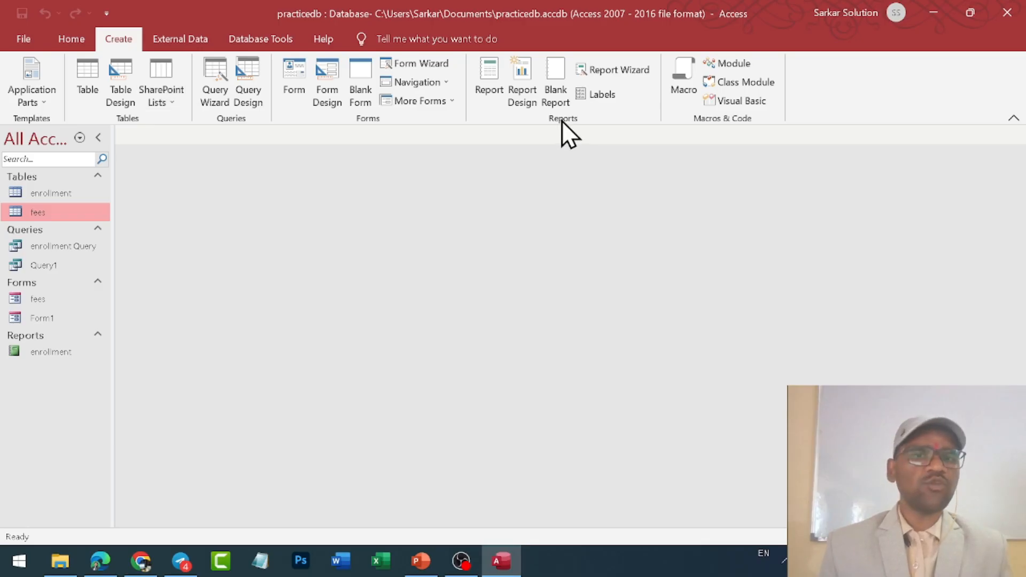
click(527, 86)
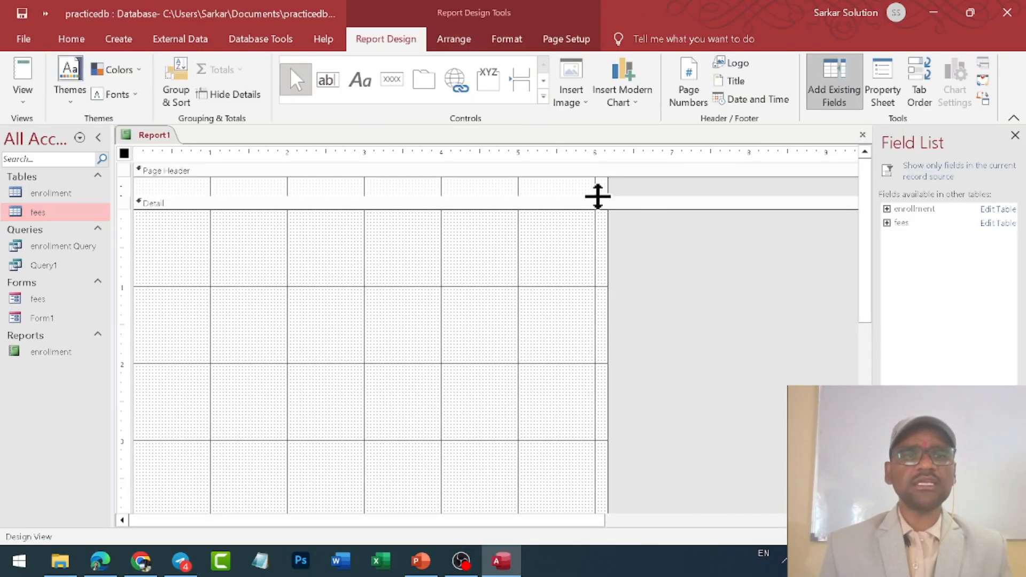
click(1015, 137)
click(836, 97)
click(886, 208)
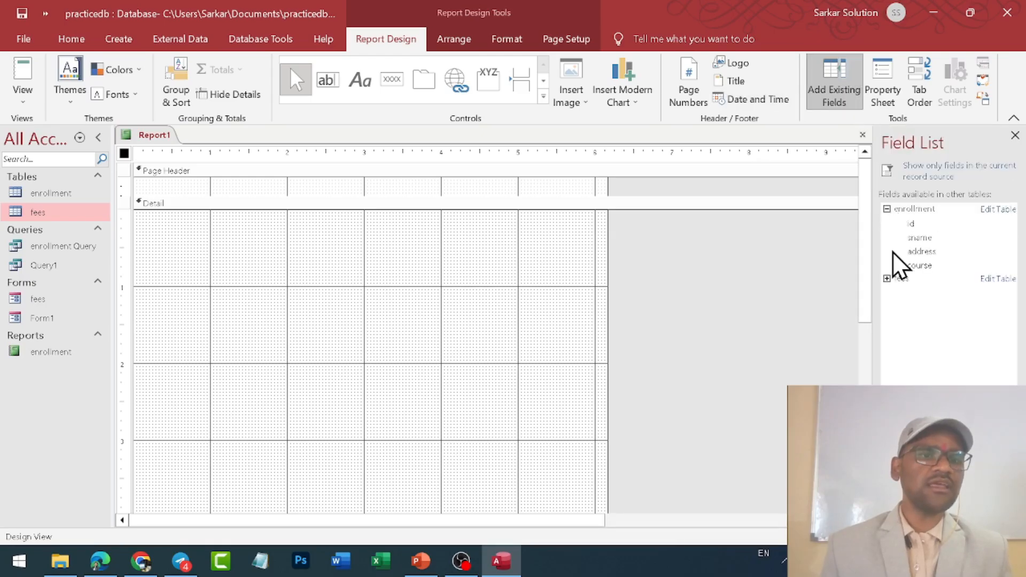
click(886, 278)
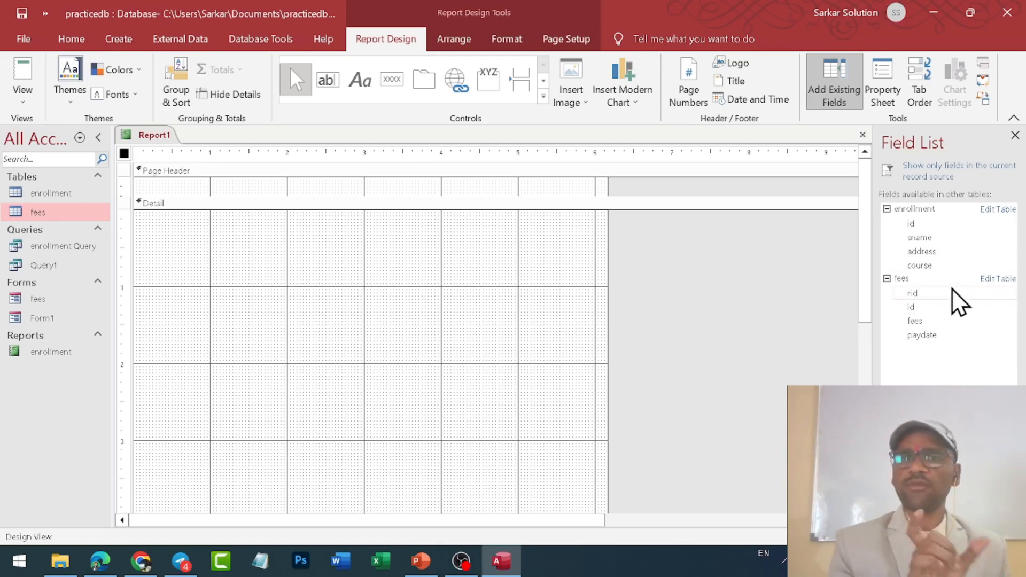
- Add the id, sname and address fields of the enrollment table to the Detail section, one below the other
drag(911, 225, 209, 233)
drag(920, 239, 213, 266)
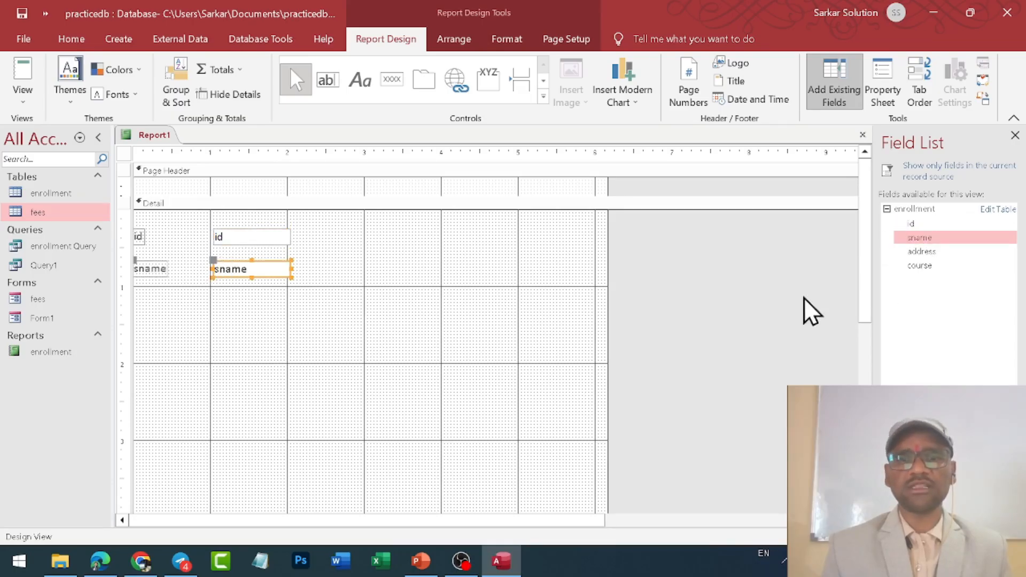
drag(933, 254, 214, 293)
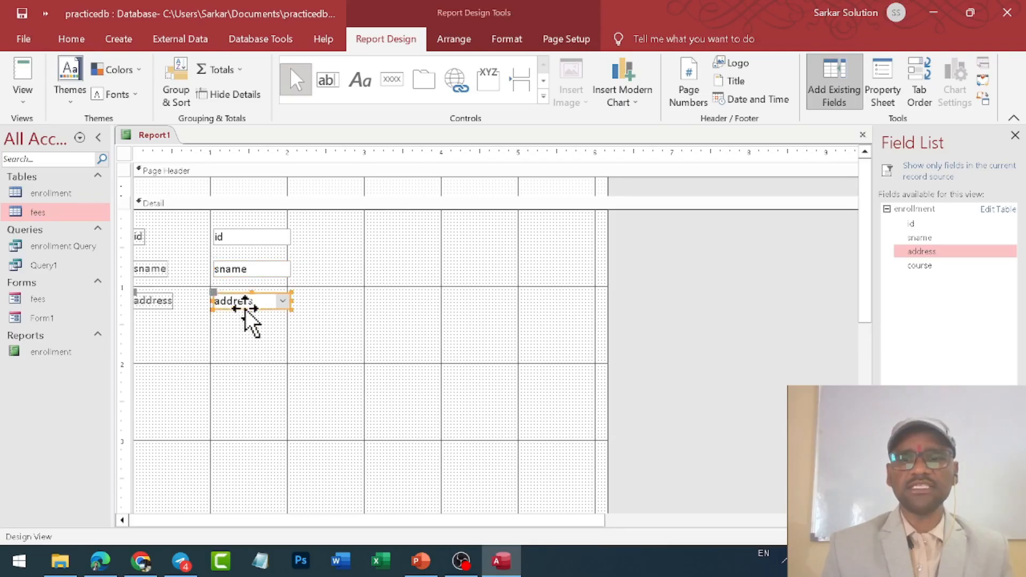
click(299, 319)
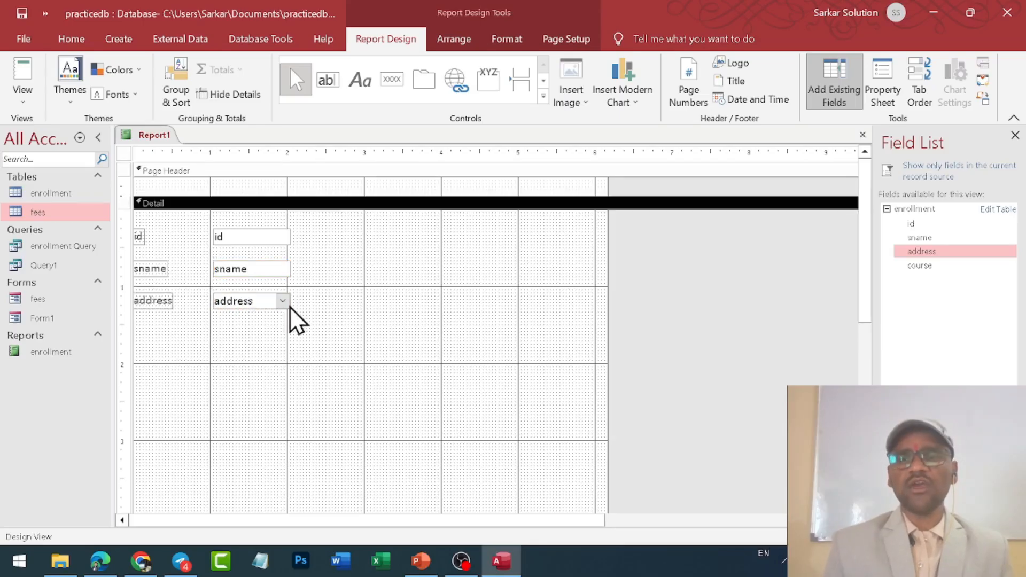
click(141, 237)
click(169, 196)
click(146, 267)
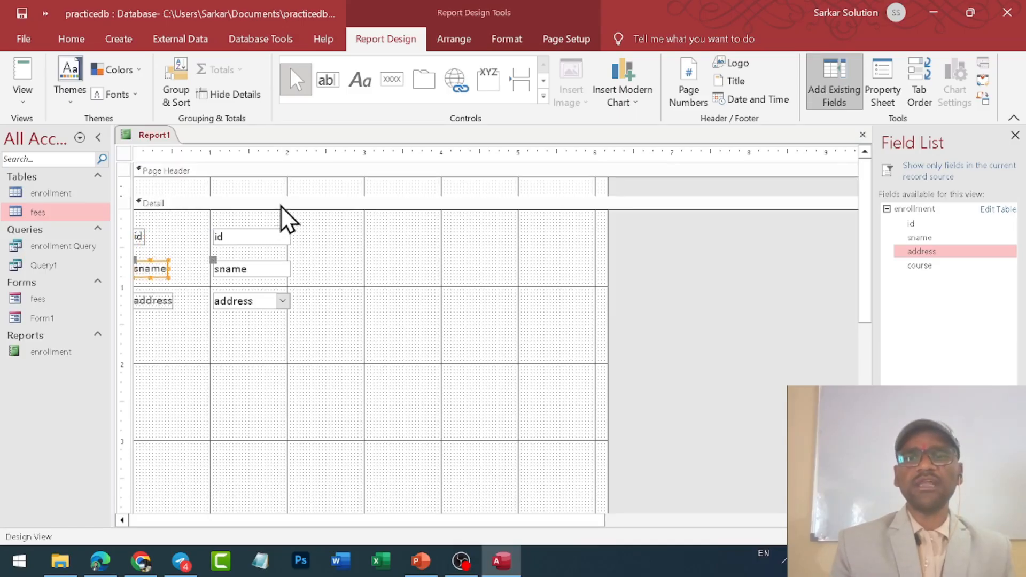
drag(282, 196, 280, 192)
click(156, 299)
click(282, 194)
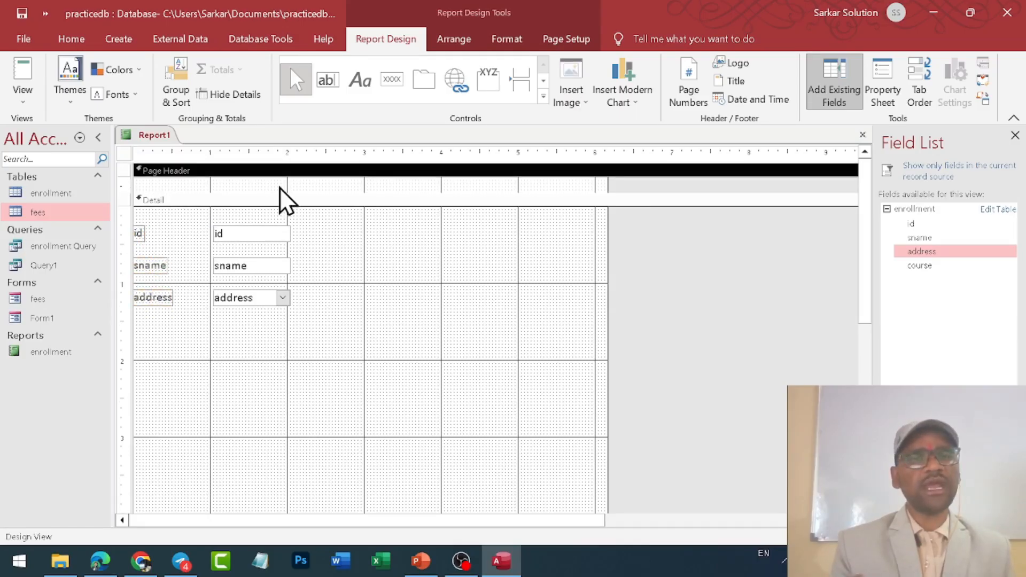
- Move the id label into the page header and place the id field beneath it in the Detail section
click(138, 233)
key(Delete)
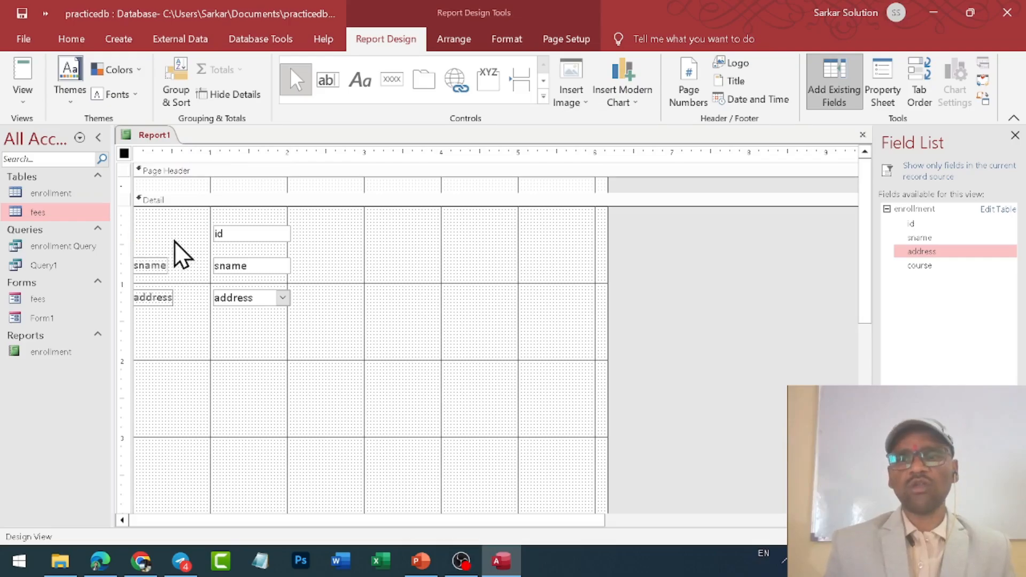
click(192, 181)
key(ctrl+v)
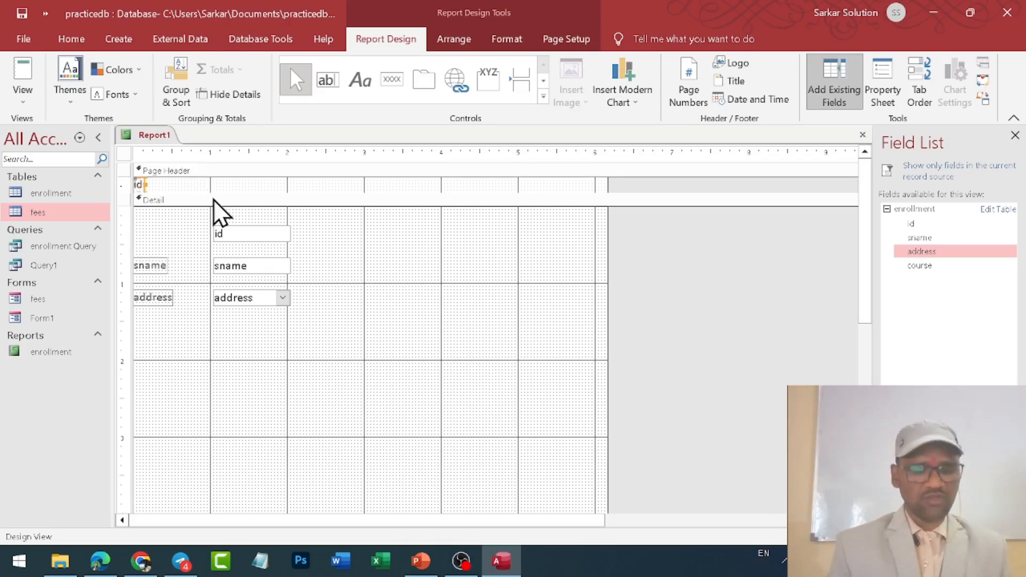
click(219, 229)
drag(218, 229, 151, 217)
- Move the sname label into the page header as the second column and place the sname field beneath it
click(160, 270)
key(ctrl+x)
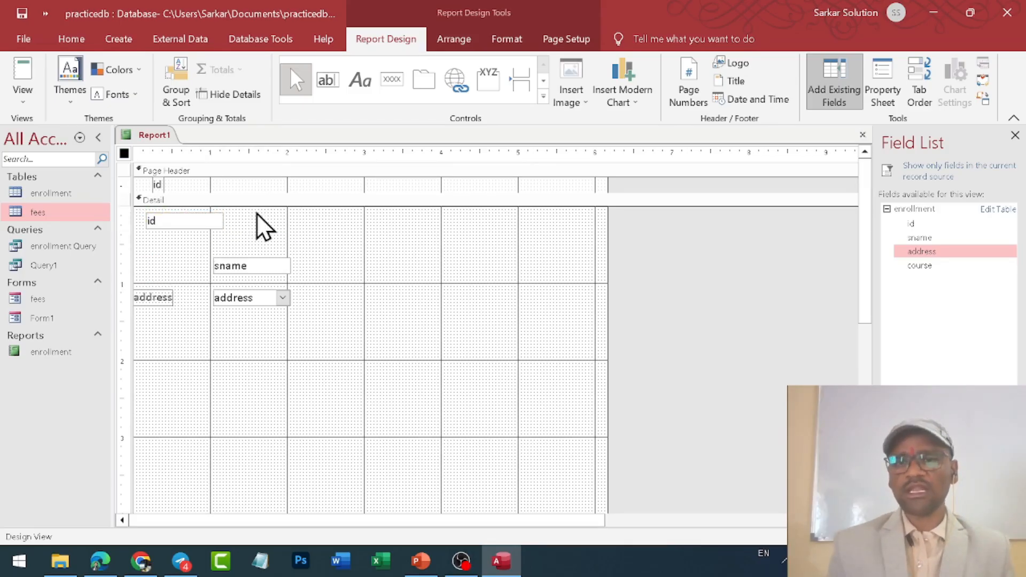
click(279, 187)
key(ctrl+v)
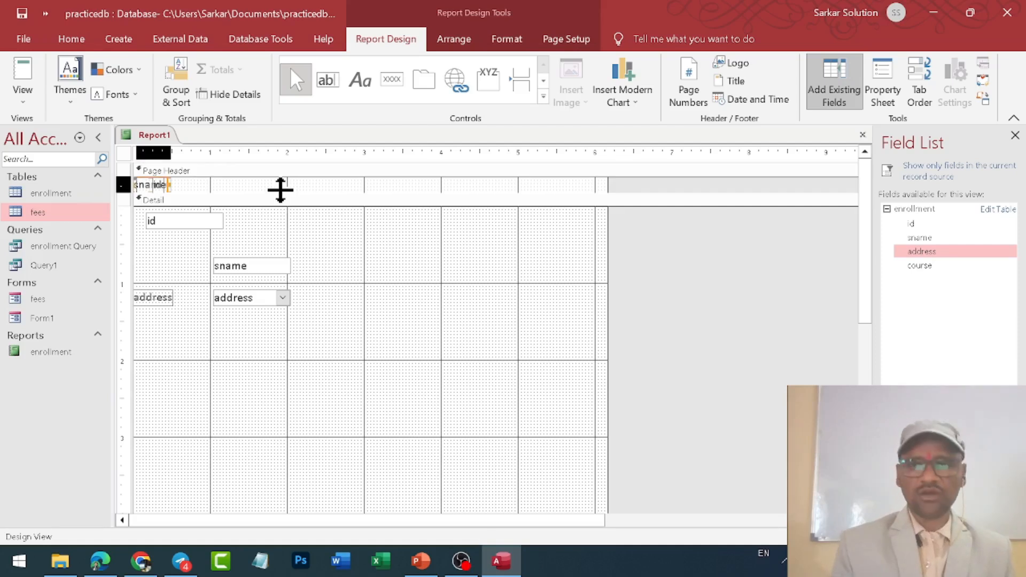
drag(279, 189, 279, 187)
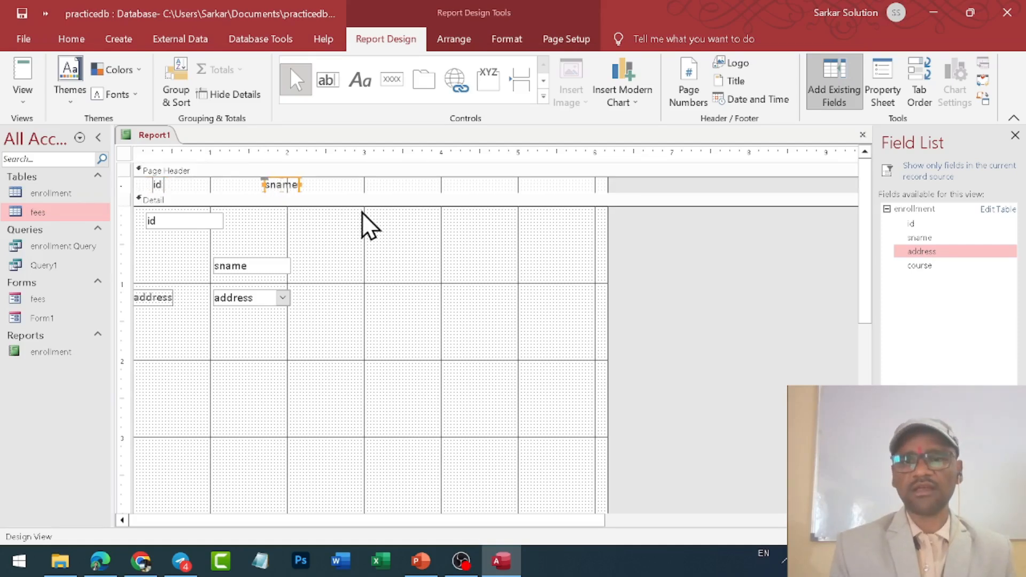
drag(233, 266, 287, 221)
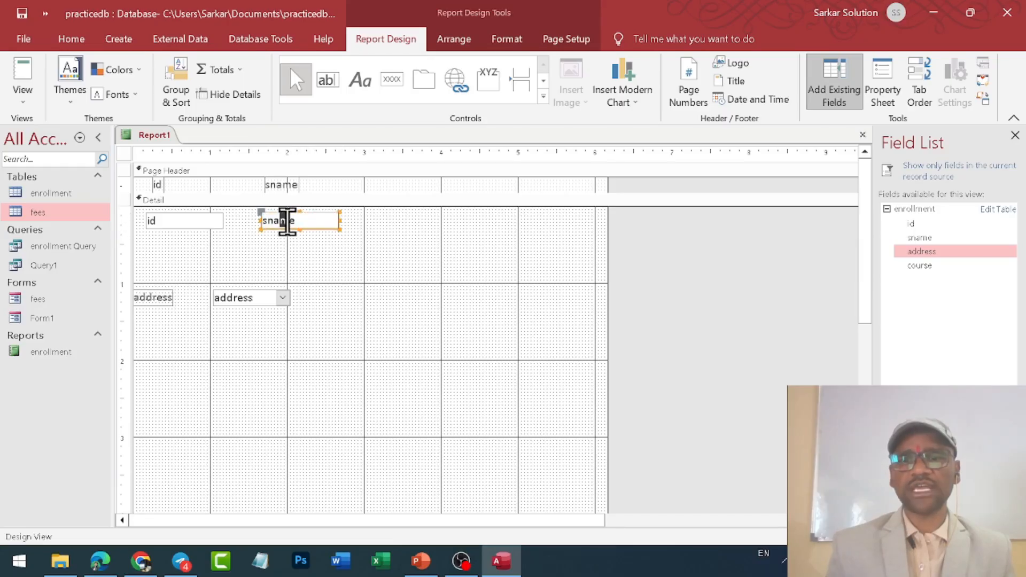
- Move the address label into the page header as the third column and place the address field beneath it
click(158, 297)
key(Delete)
click(365, 191)
key(ctrl+v)
key(Right)
key(Right)
key(Right)
key(Right)
key(Right)
key(Right)
key(Right)
key(Right)
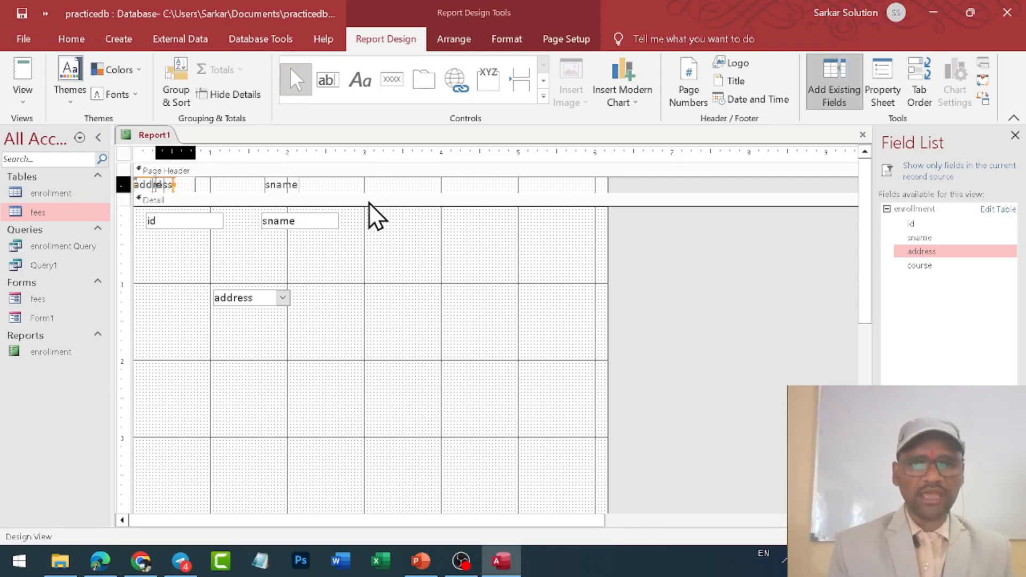
key(Right)
key(Right)
key(Right)
key(Right)
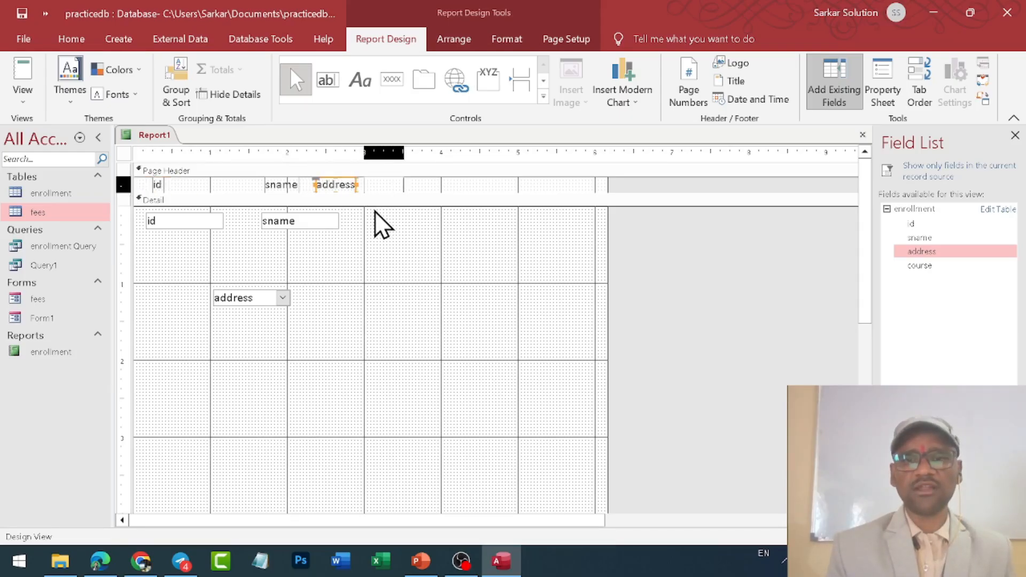
click(264, 295)
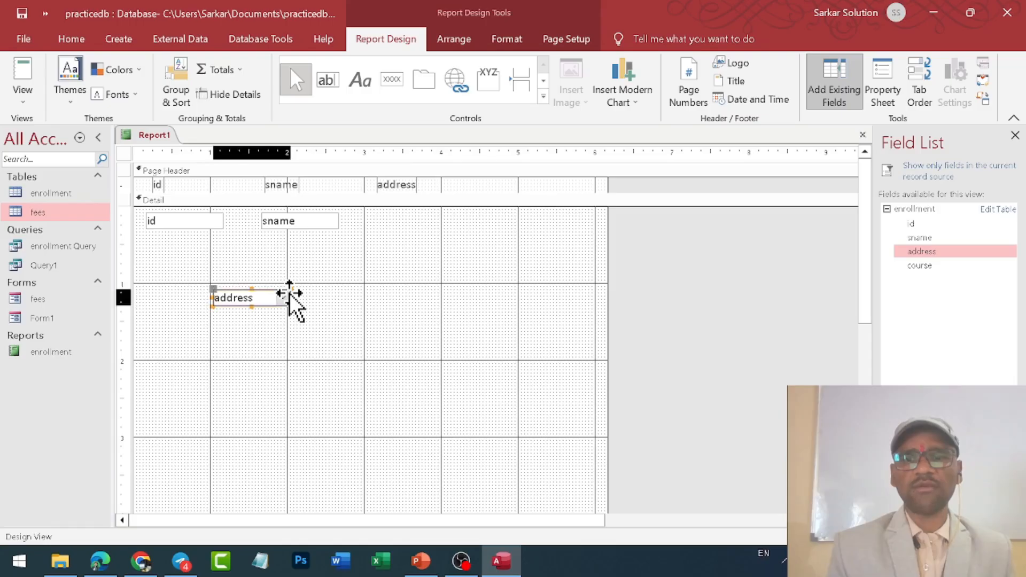
drag(288, 301, 451, 224)
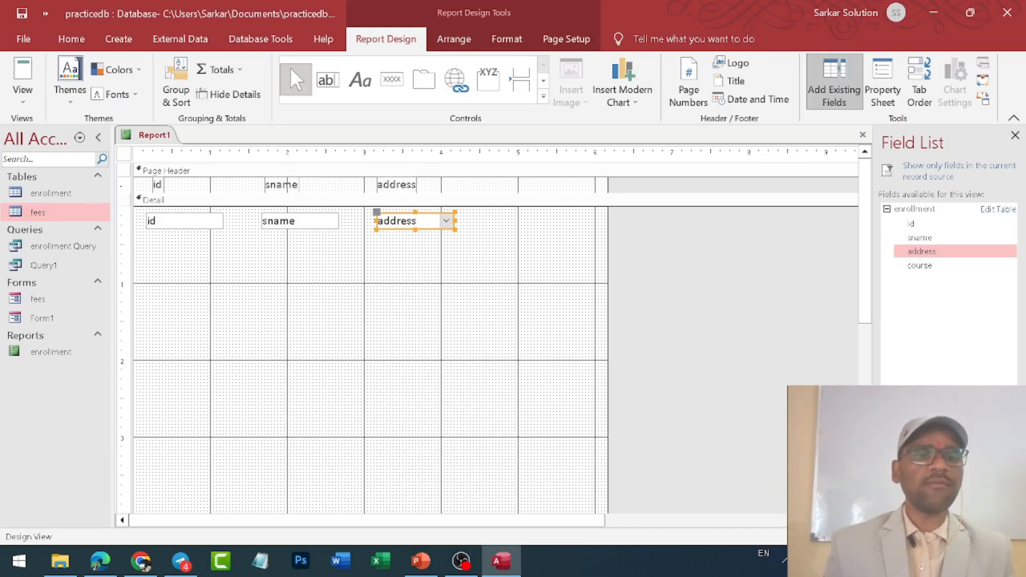
- Add the fees field of the fees table beside address and move its label into the page header above it
drag(915, 473, 500, 217)
click(423, 230)
key(Delete)
click(492, 191)
key(ctrl+v)
key(Right)
key(Right)
key(Right)
key(Right)
key(Right)
key(Right)
key(Right)
key(Right)
key(Right)
key(Right)
key(Right)
key(Right)
key(Right)
key(Right)
key(Right)
key(Right)
key(Right)
key(Right)
key(Right)
key(Right)
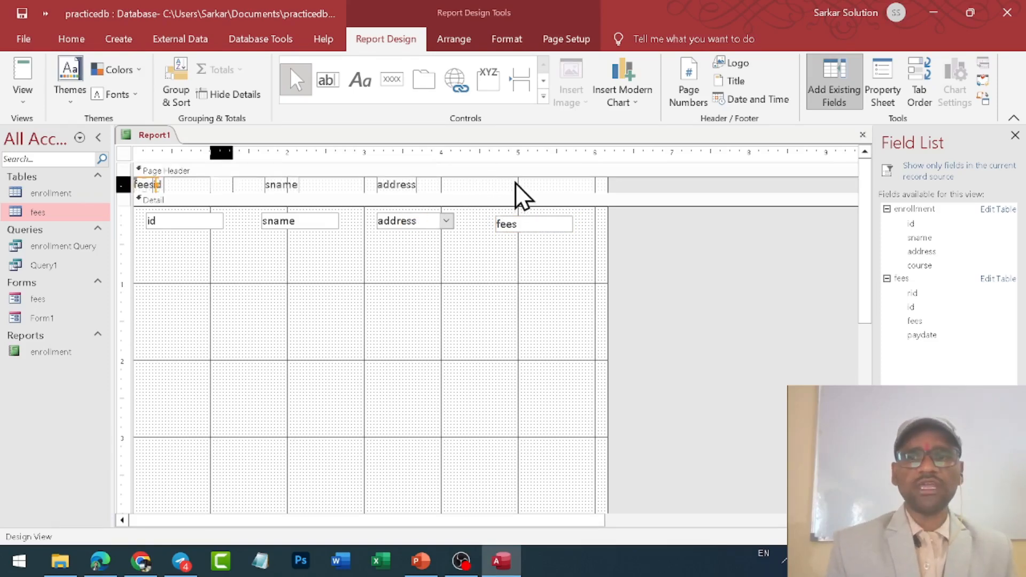
key(Right)
key(Right)
key(Right)
key(Right)
key(Right)
key(Right)
key(Right)
key(Right)
key(Right)
key(Right)
key(Right)
key(Right)
key(Right)
key(Right)
key(Right)
key(Right)
key(Right)
key(Right)
key(Right)
key(Right)
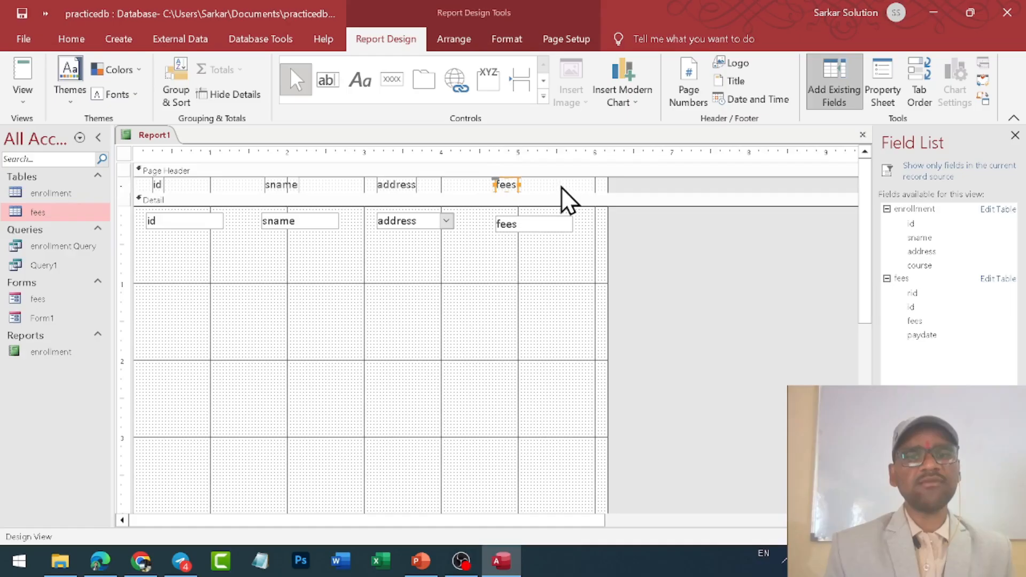
- Align the fees field level with the id, sname and address fields in the Detail section
click(517, 223)
key(Up)
key(Up)
key(Up)
key(Down)
key(Down)
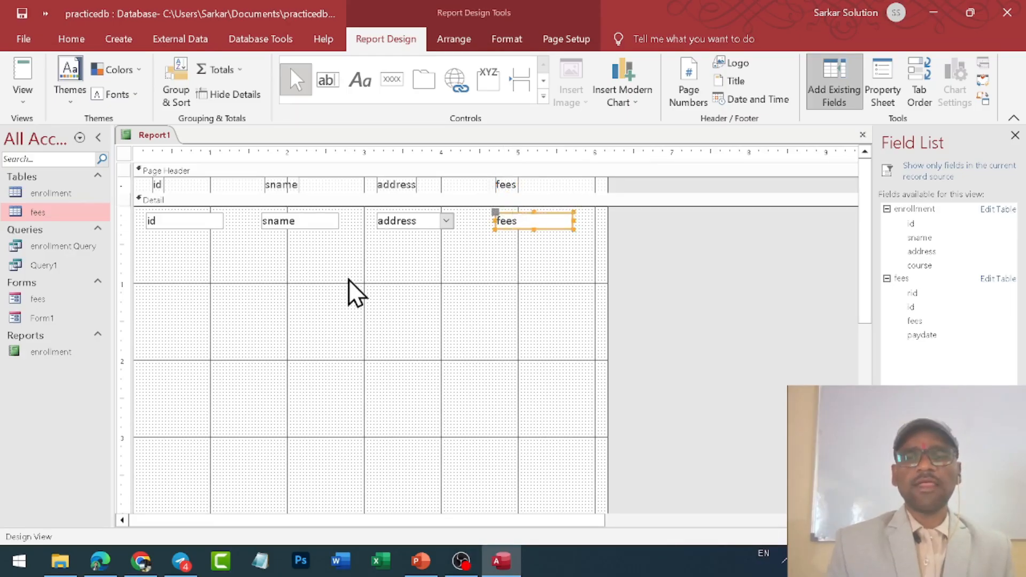
- Shorten the Detail section so that it ends just below the row of fields
scroll(355, 293, down, 5)
drag(369, 300, 368, 184)
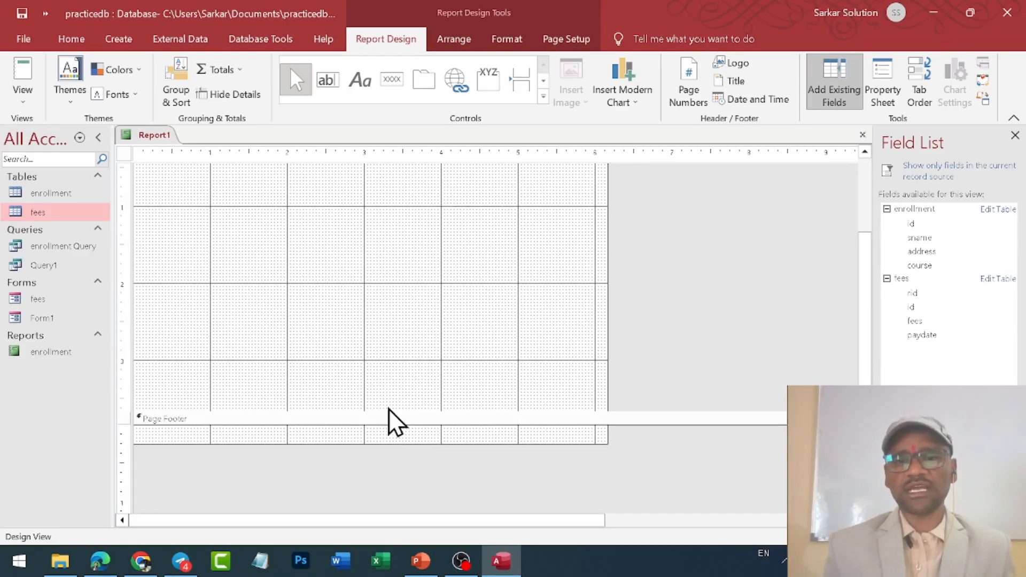
drag(392, 410, 384, 254)
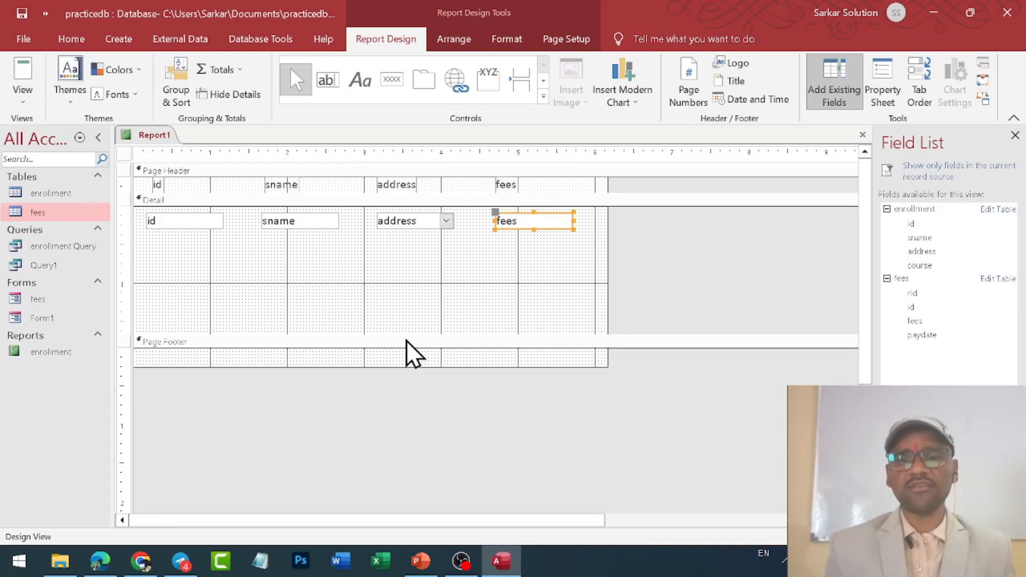
drag(405, 335, 407, 241)
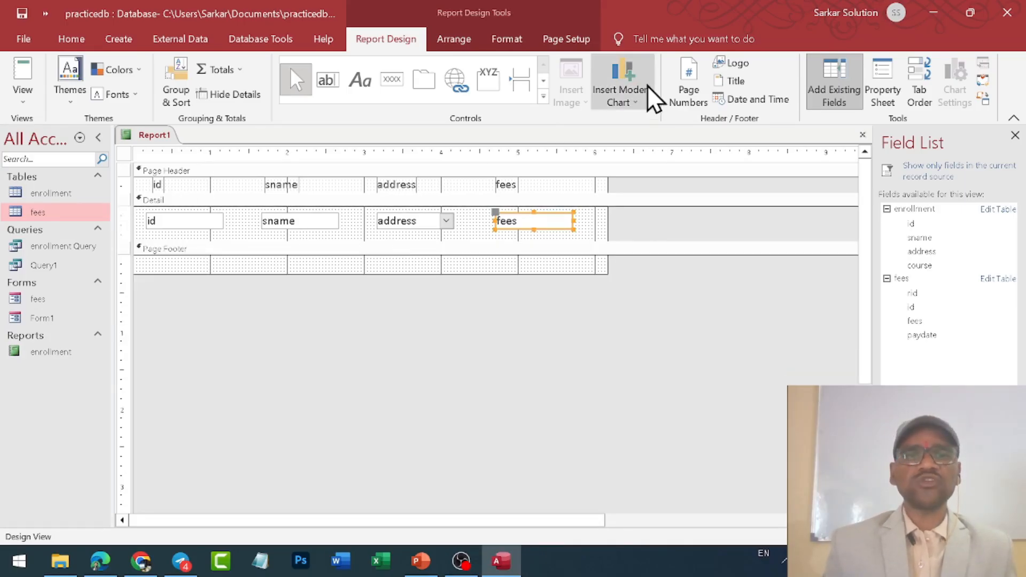
- Add the picture SSW Logo Final as the report's logo and title the report Enrollment Report
click(733, 63)
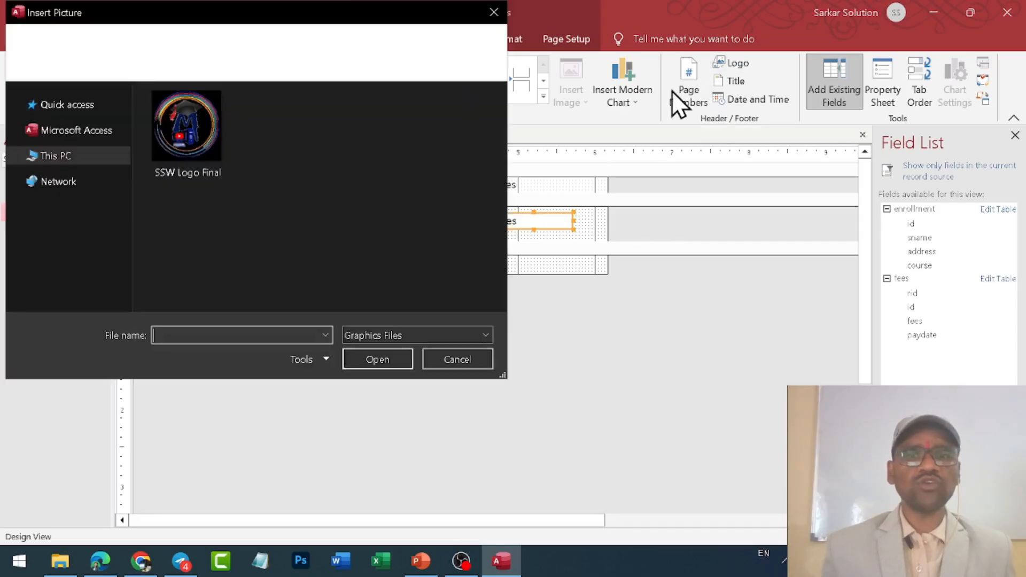
double_click(195, 176)
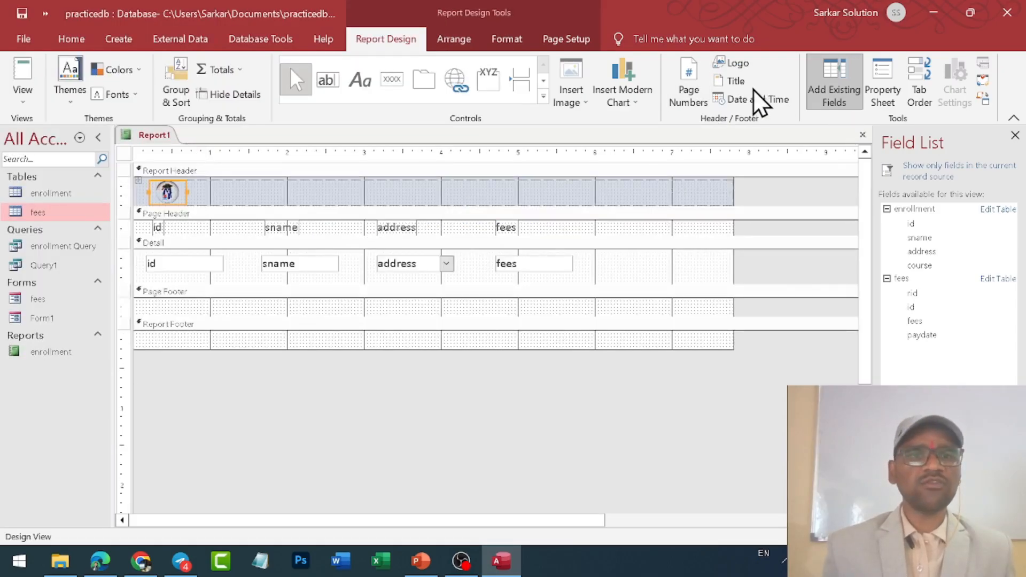
click(734, 81)
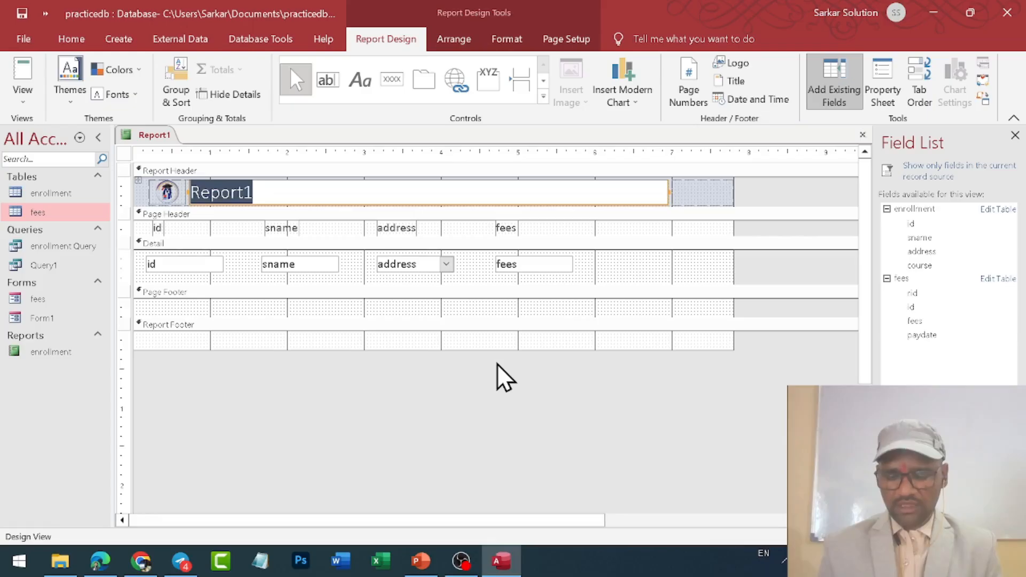
text(Enrollmemt)
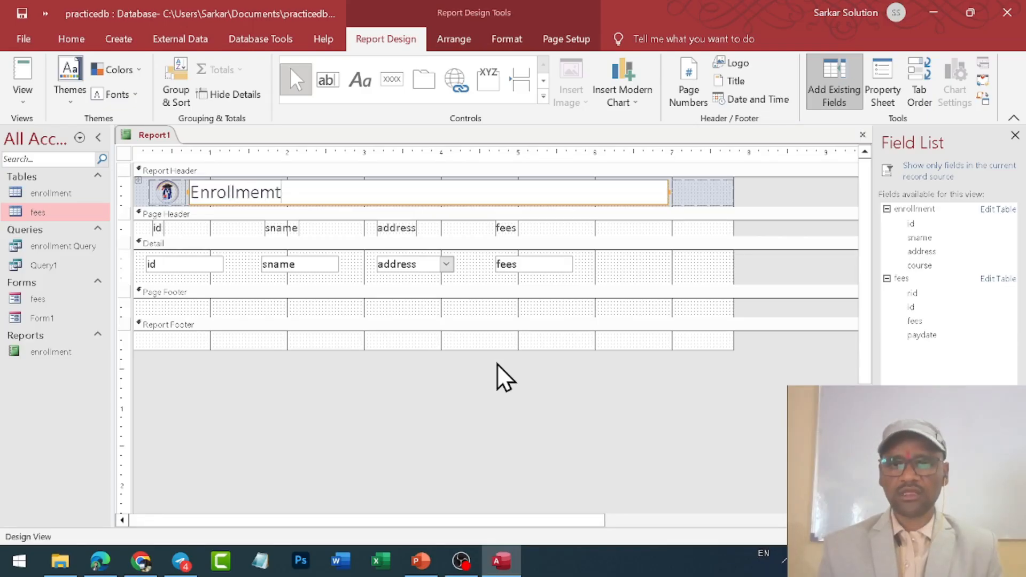
key(BackSpace)
key(BackSpace)
text(nt Report)
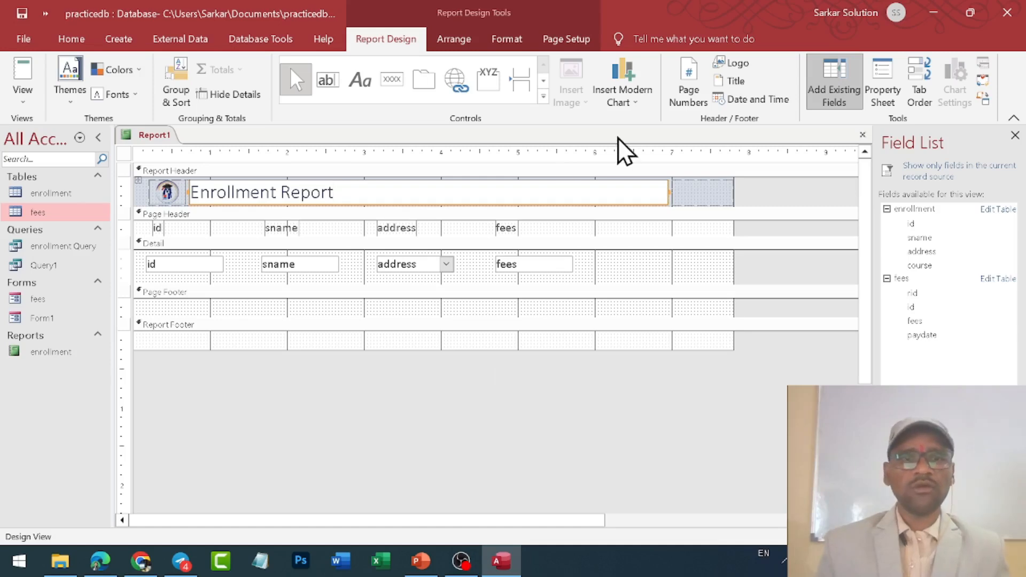
- Insert the current date in the 30-Dec-22 format into the report header, without the time
click(727, 101)
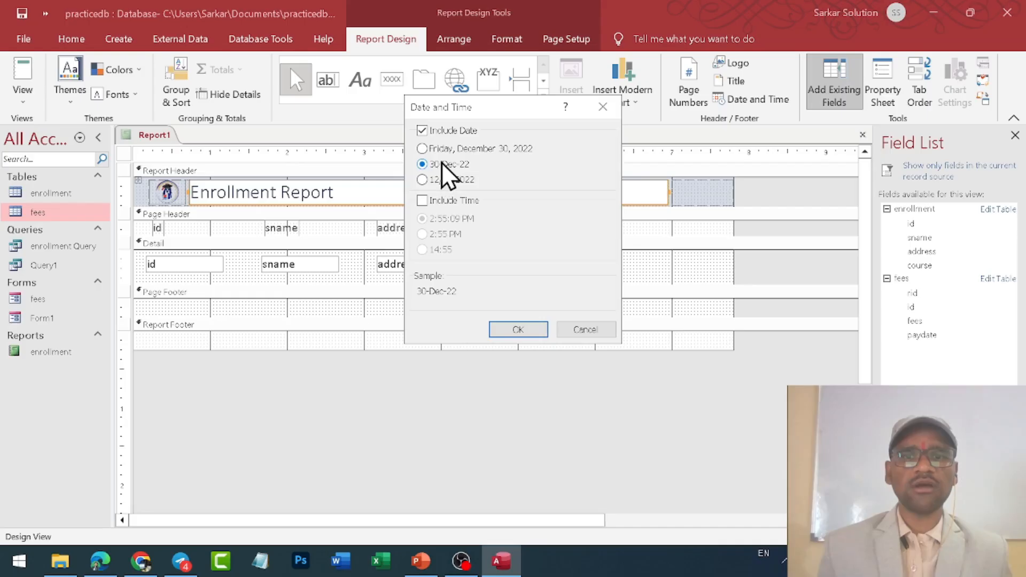
click(537, 330)
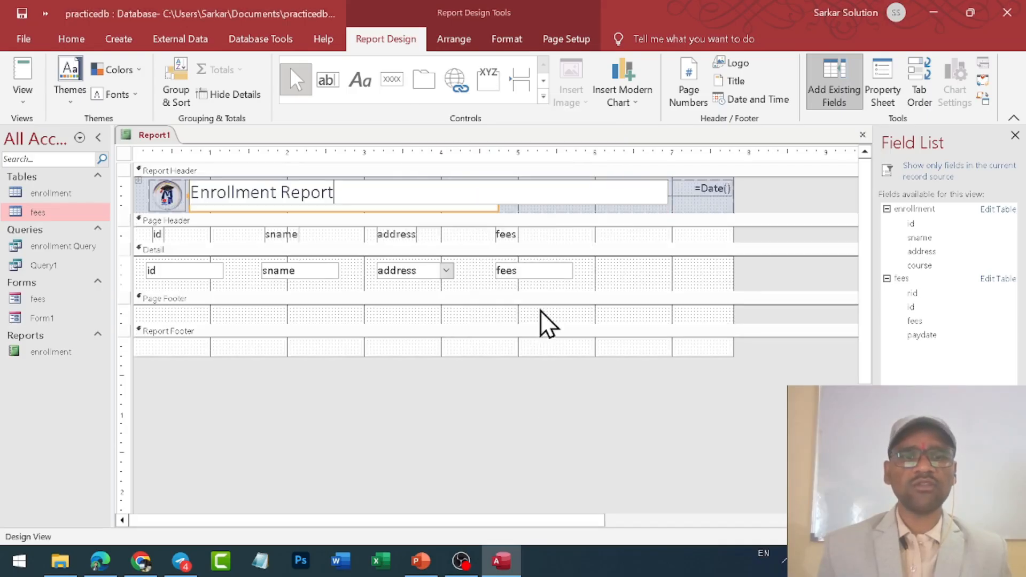
- Add centered page numbers in the Page N format to the report's page footer and display the report in Report View
click(348, 352)
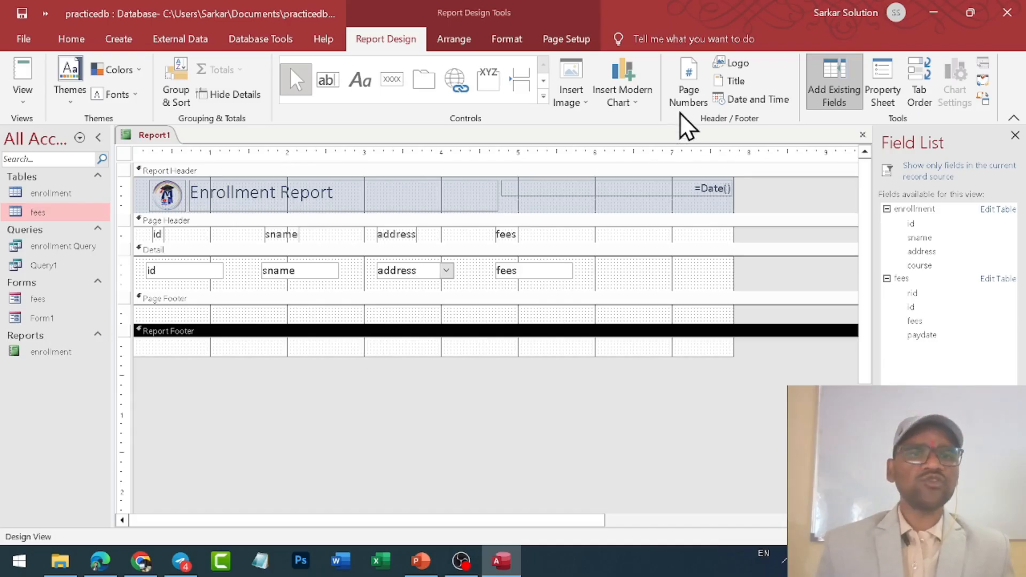
click(687, 96)
click(577, 155)
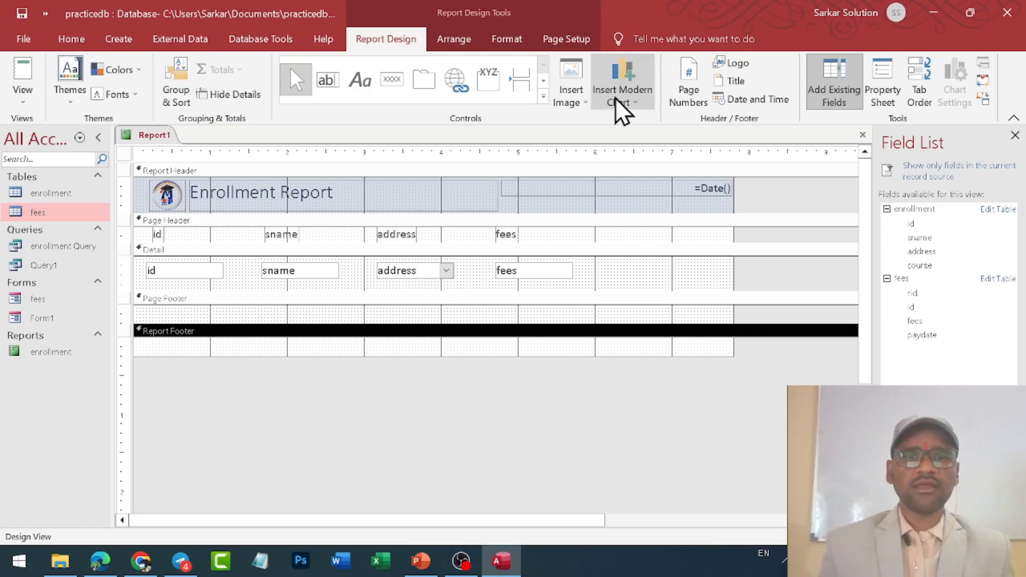
click(681, 97)
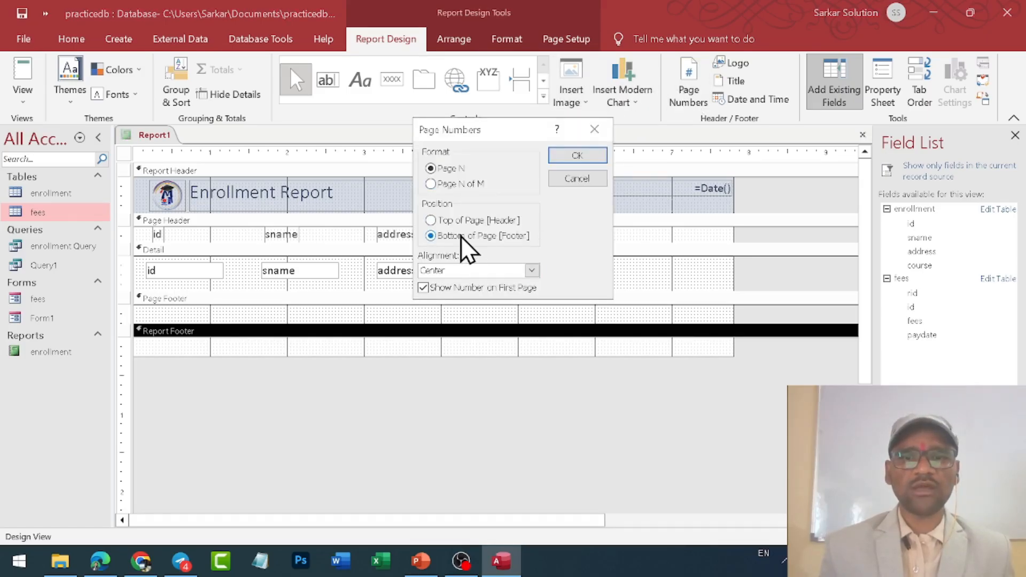
click(578, 158)
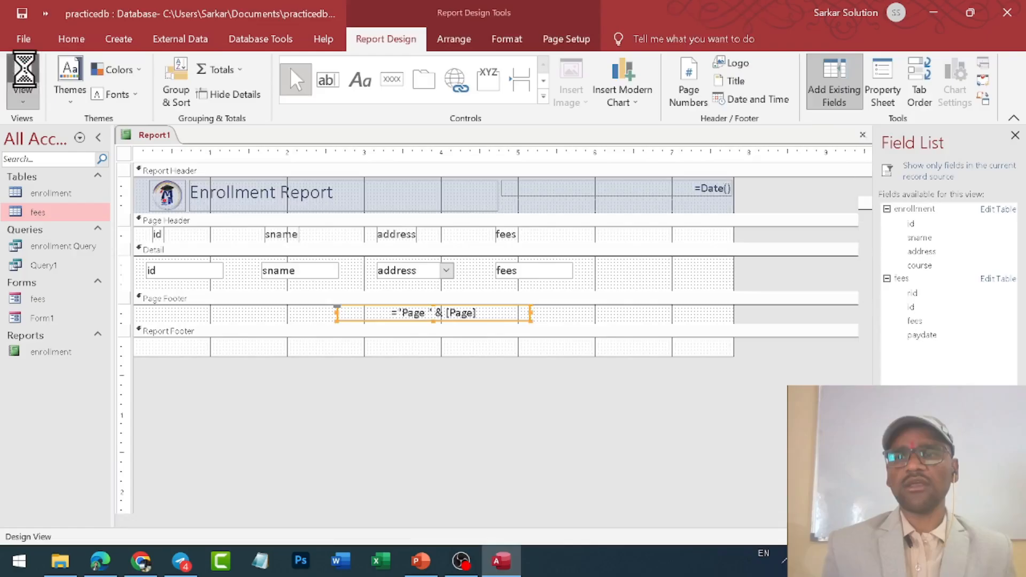
click(24, 71)
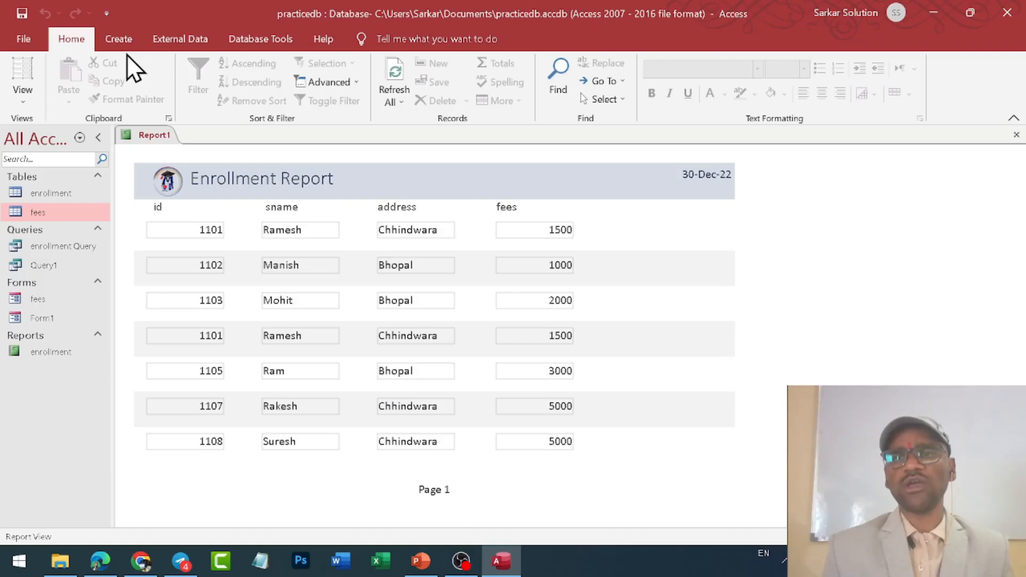
click(120, 40)
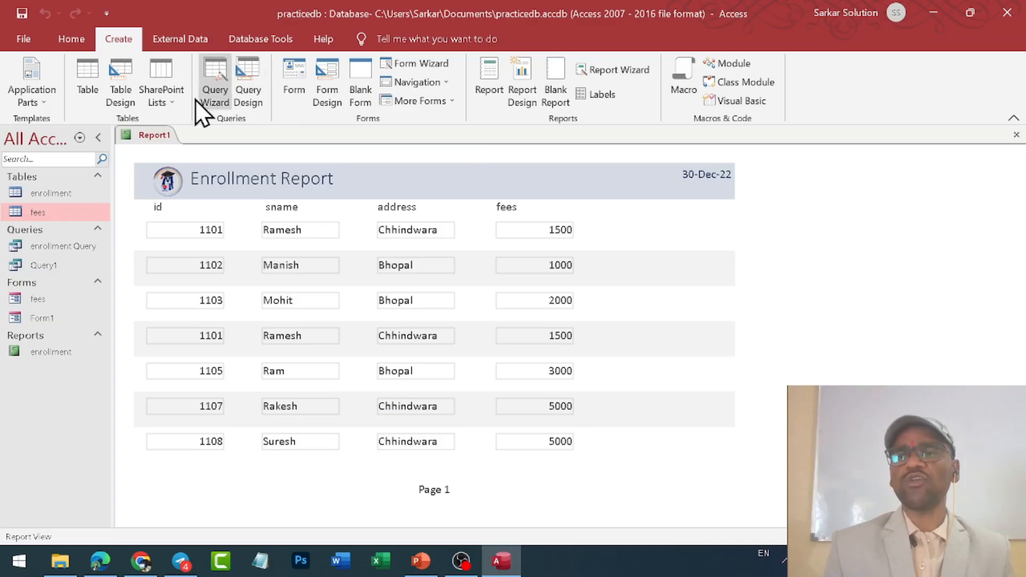
click(81, 41)
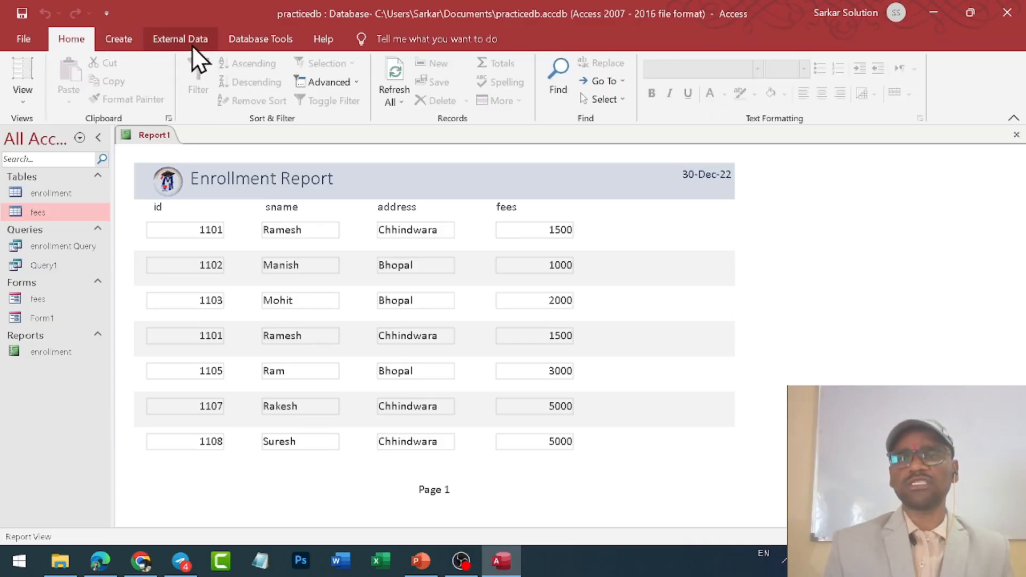
- Open the fees form in Design View and widen its design area to about 6.8 on the ruler
double_click(41, 300)
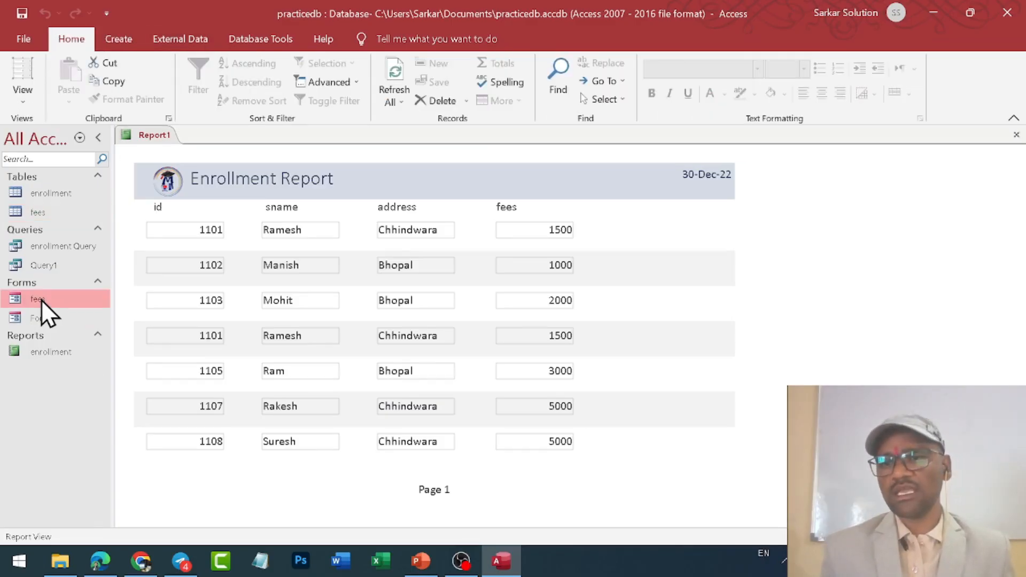
click(18, 81)
click(22, 95)
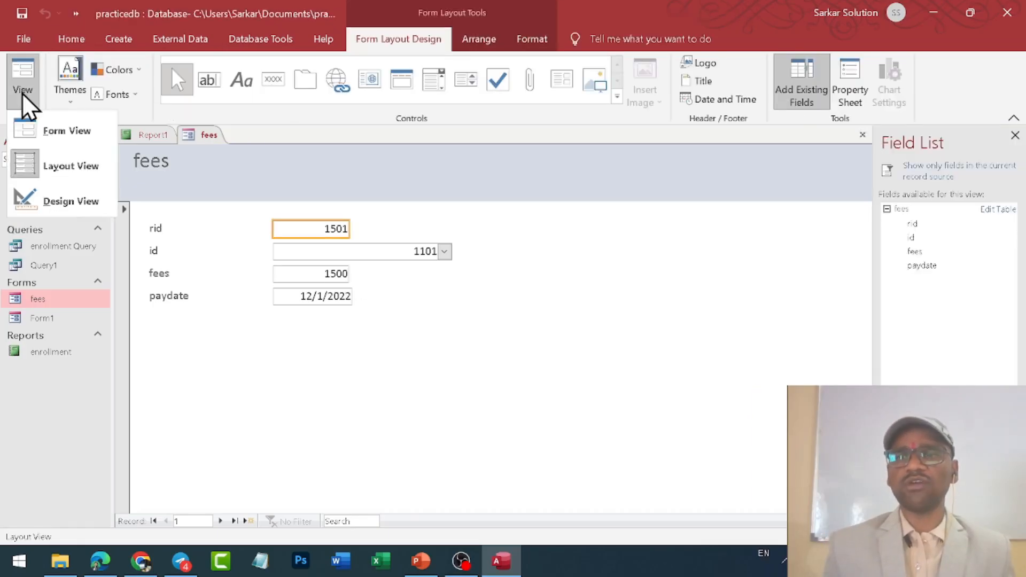
click(60, 203)
drag(455, 329, 588, 330)
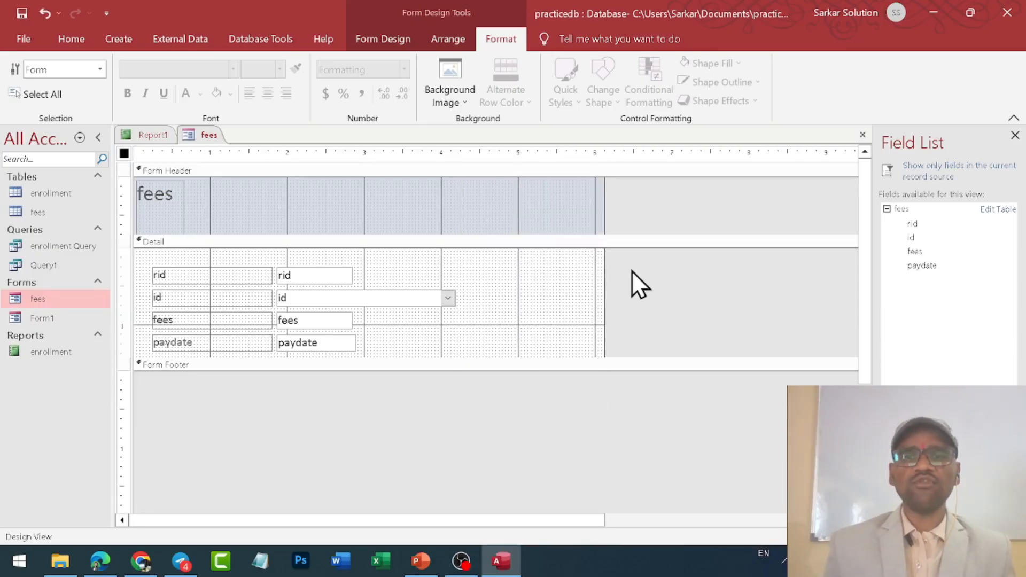
drag(602, 287, 655, 287)
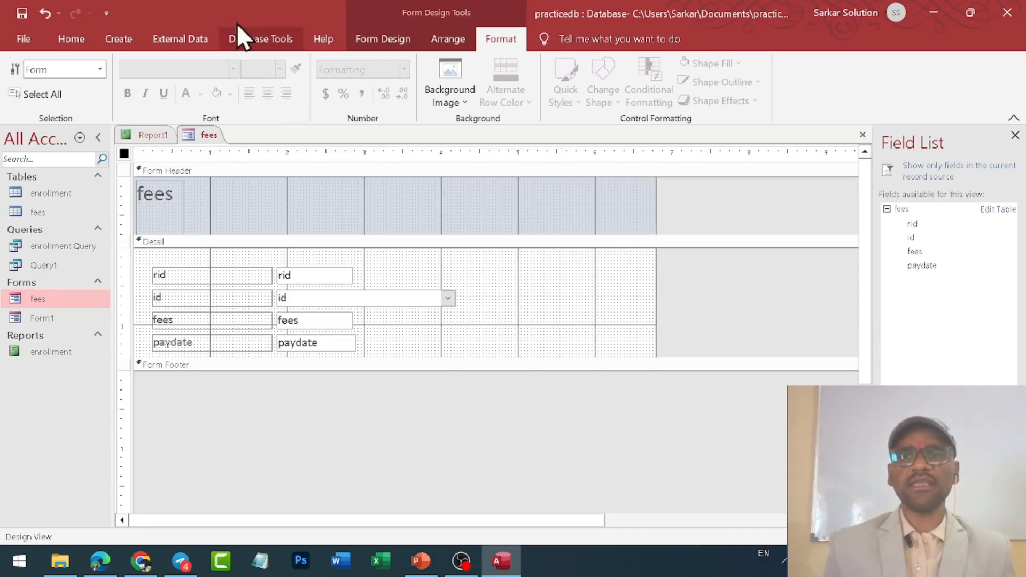
- Try out an unbound text box beside the rid field in the Detail section and delete it
click(376, 43)
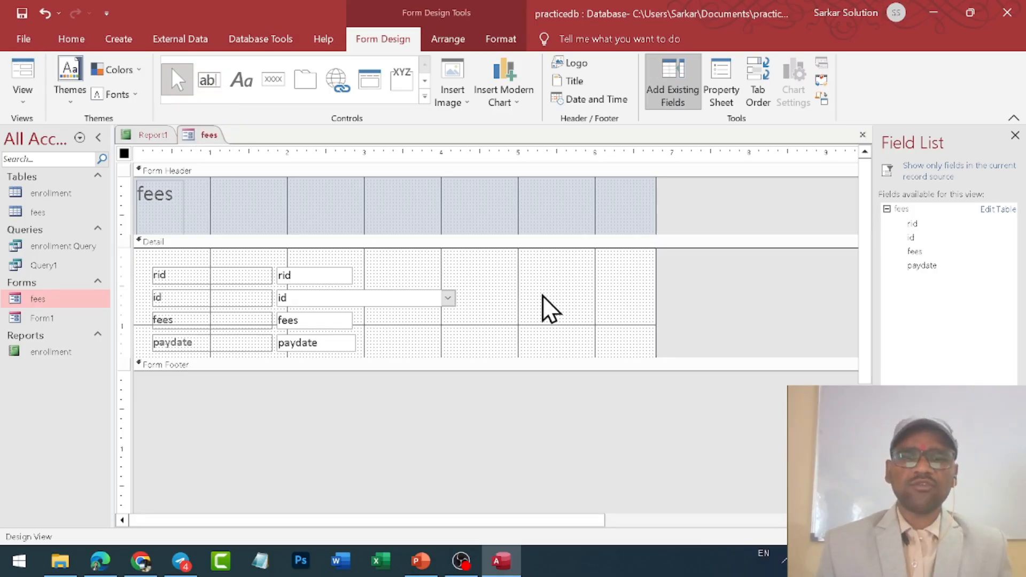
click(213, 81)
click(498, 265)
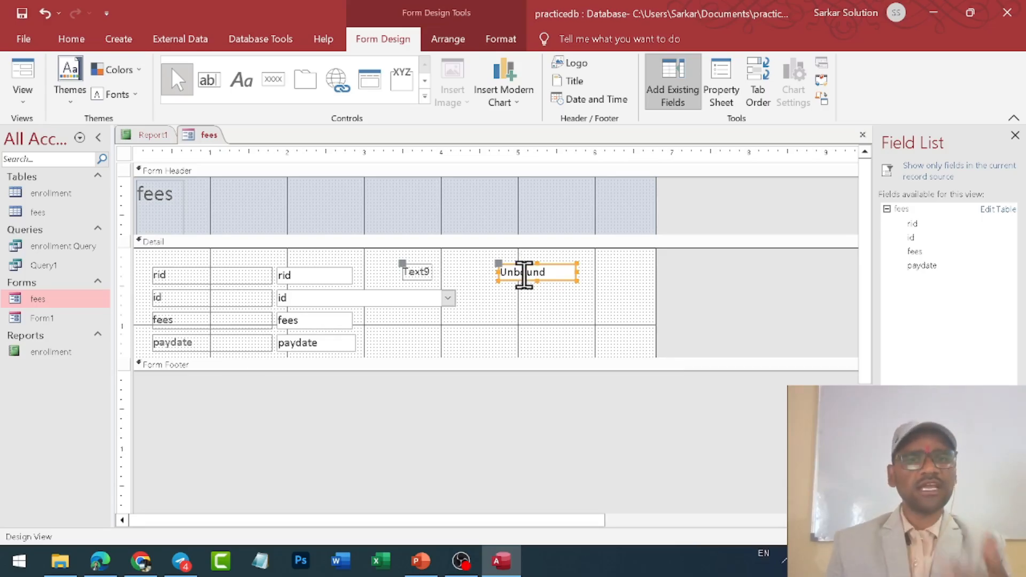
click(561, 297)
click(550, 271)
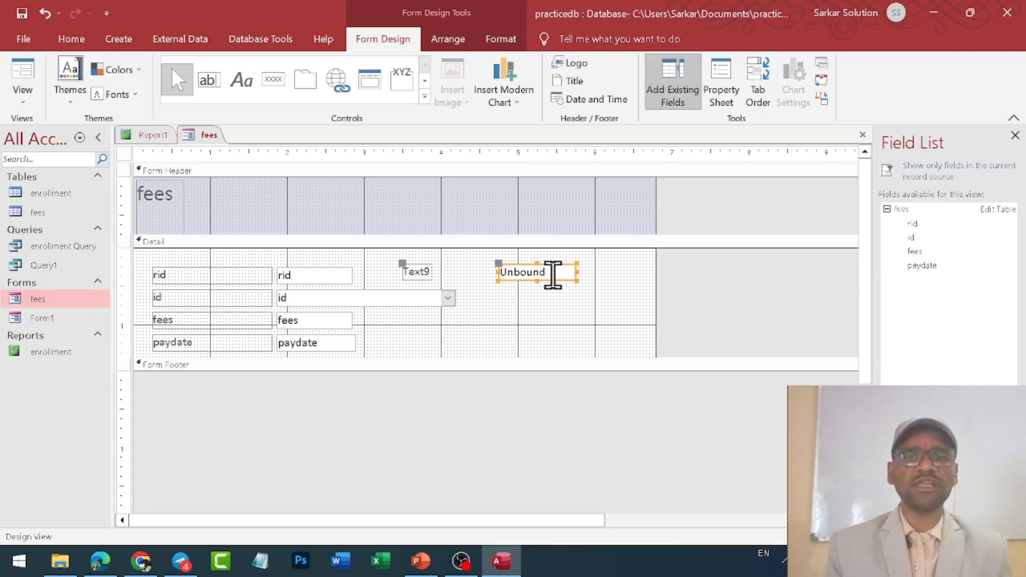
key(Delete)
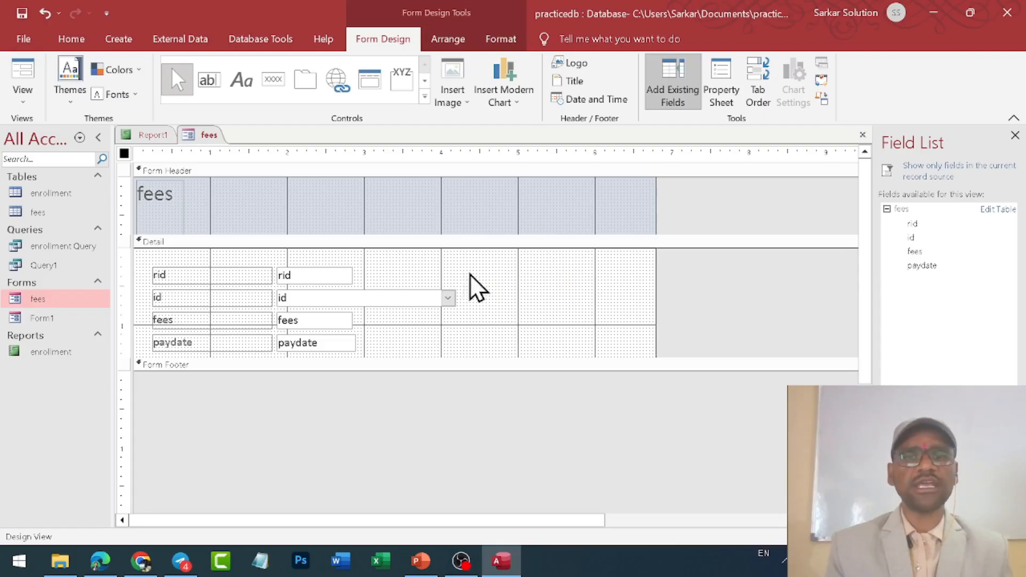
- Extend the Detail section to about 2.1 on the ruler, leaving room below paydate, and size the Form Footer to a thin strip
click(270, 85)
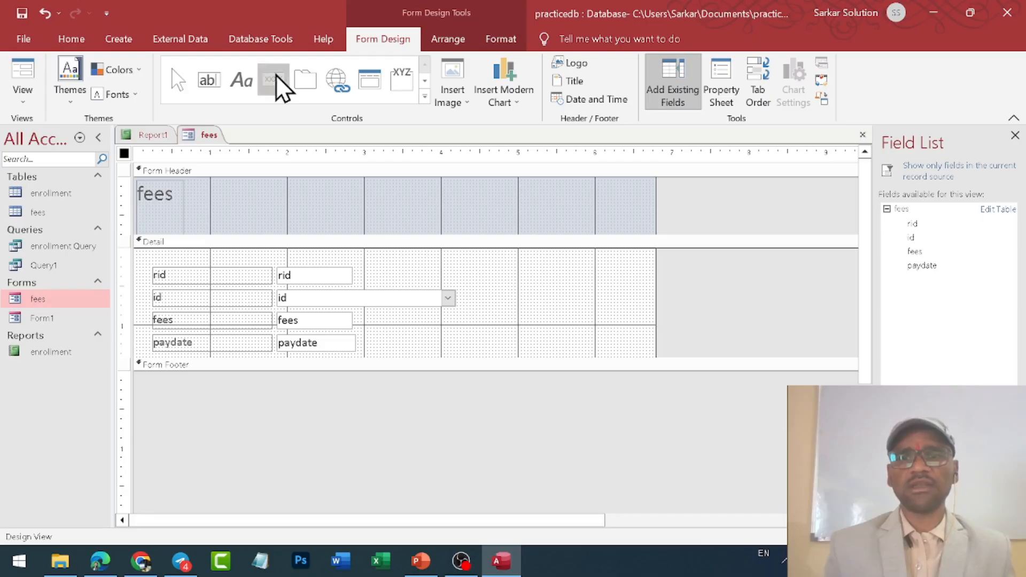
drag(476, 371, 470, 443)
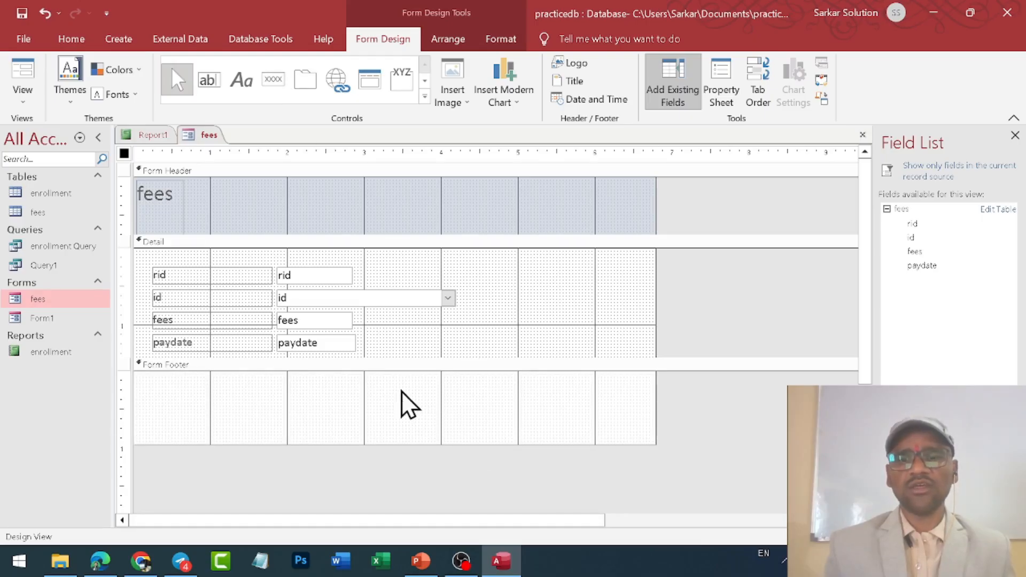
drag(408, 364, 403, 411)
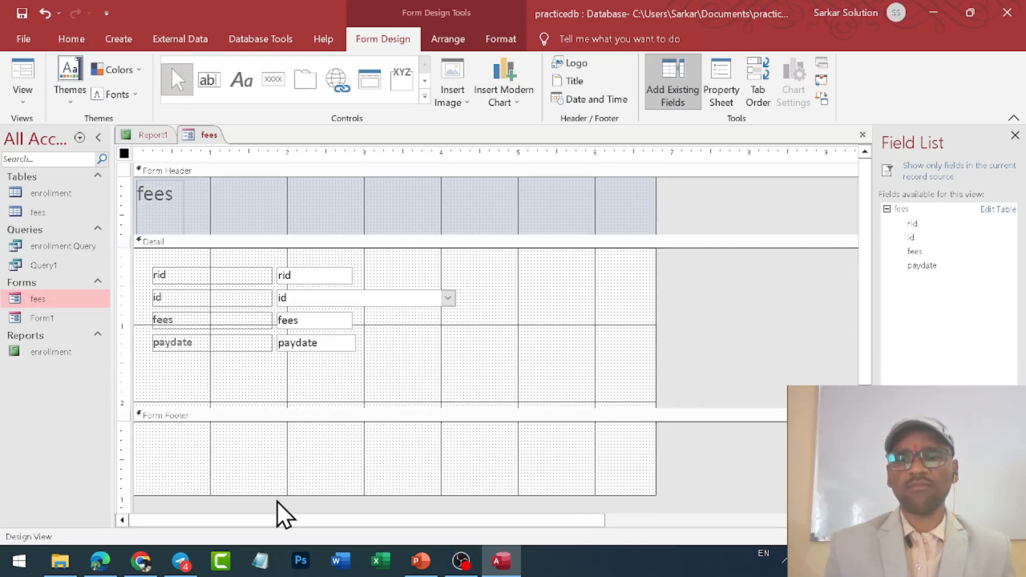
drag(281, 494, 295, 431)
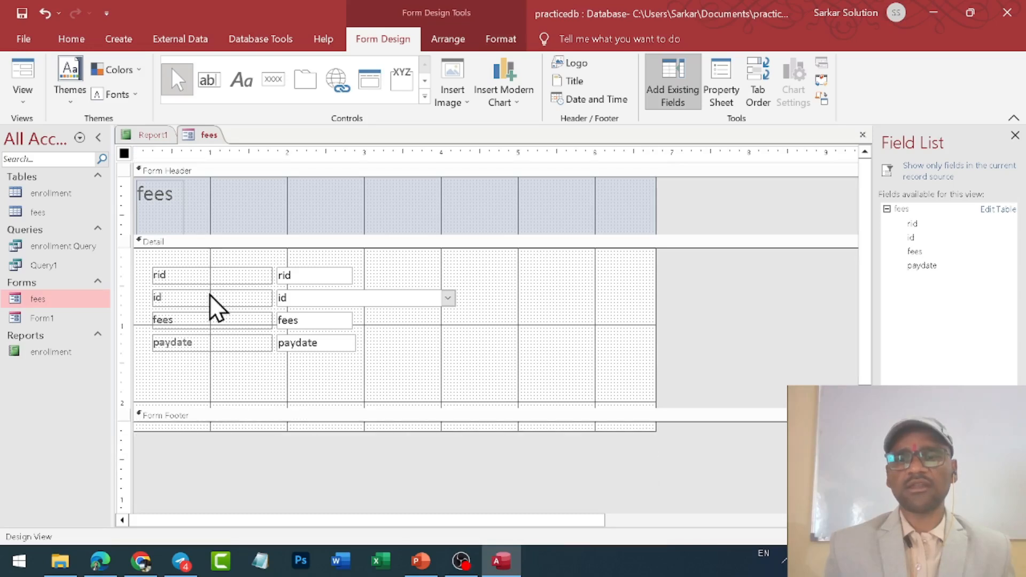
- Add a command button below the paydate label with the Record Navigation action Go To Previous Record and the Go To Previous picture
click(274, 80)
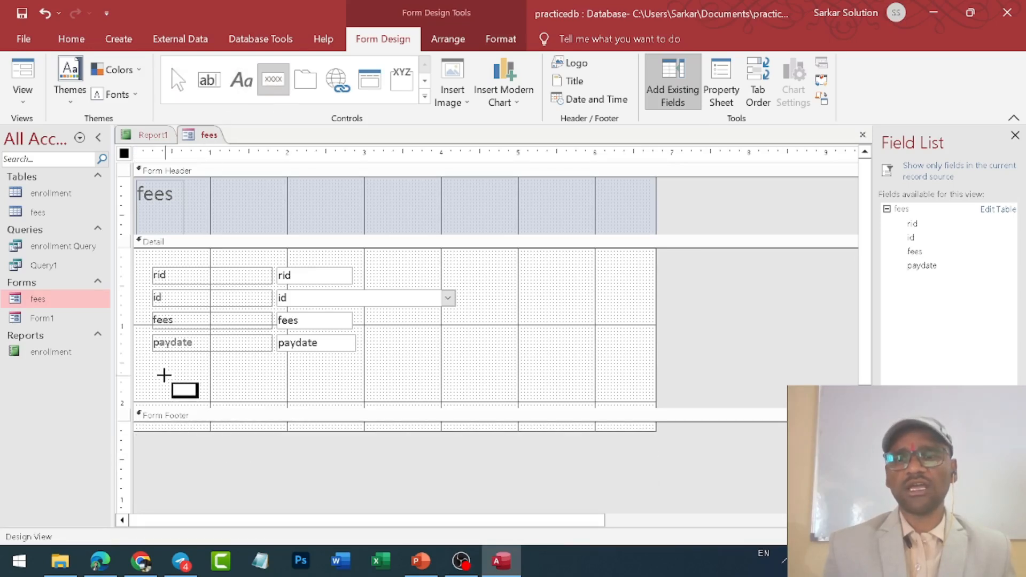
click(164, 376)
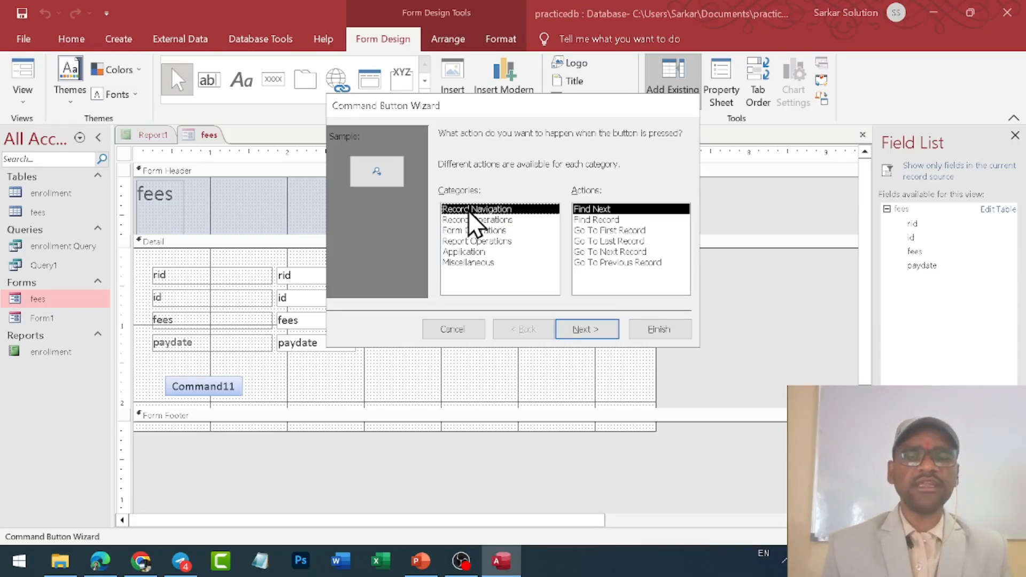
click(606, 220)
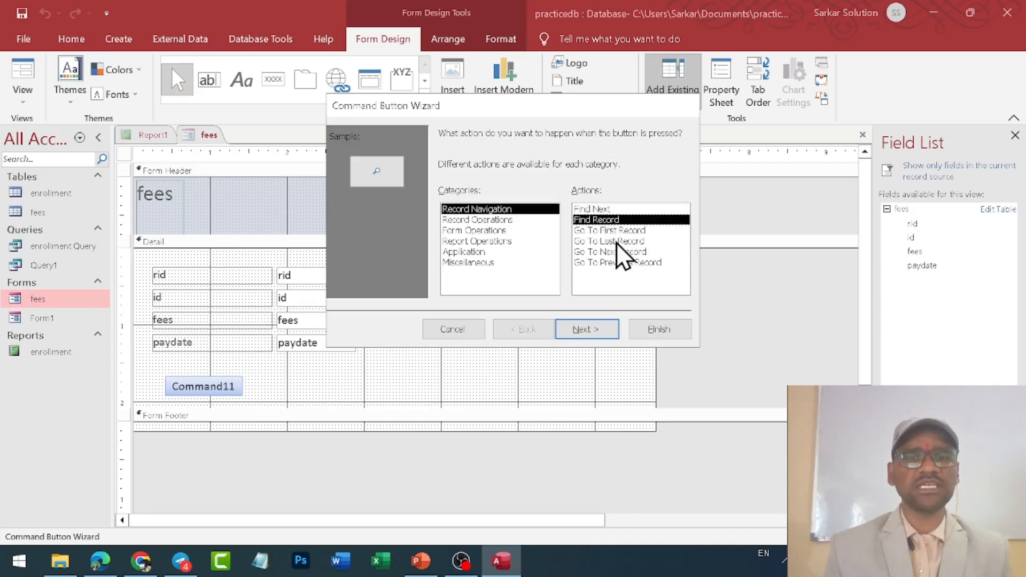
click(616, 263)
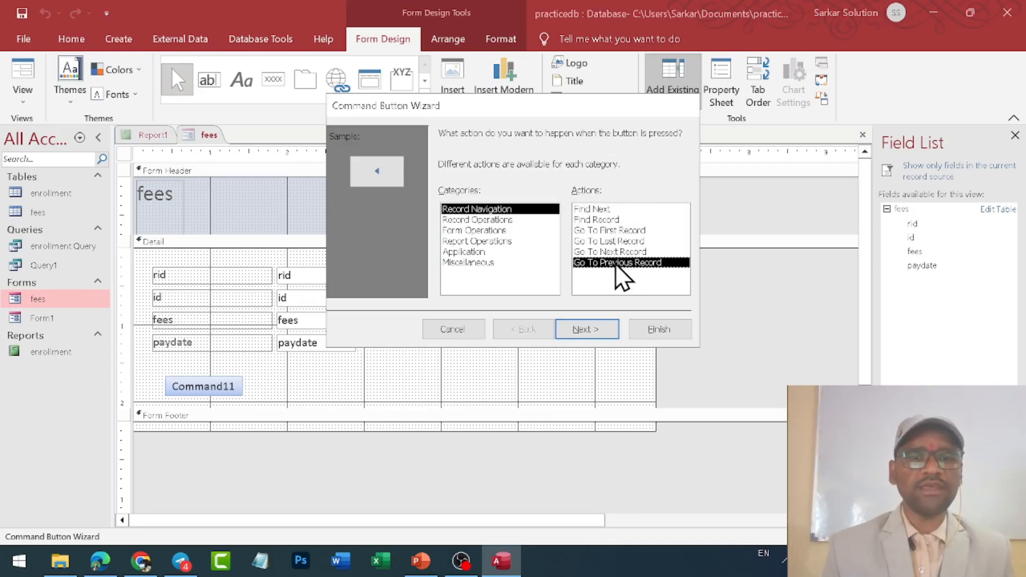
click(596, 337)
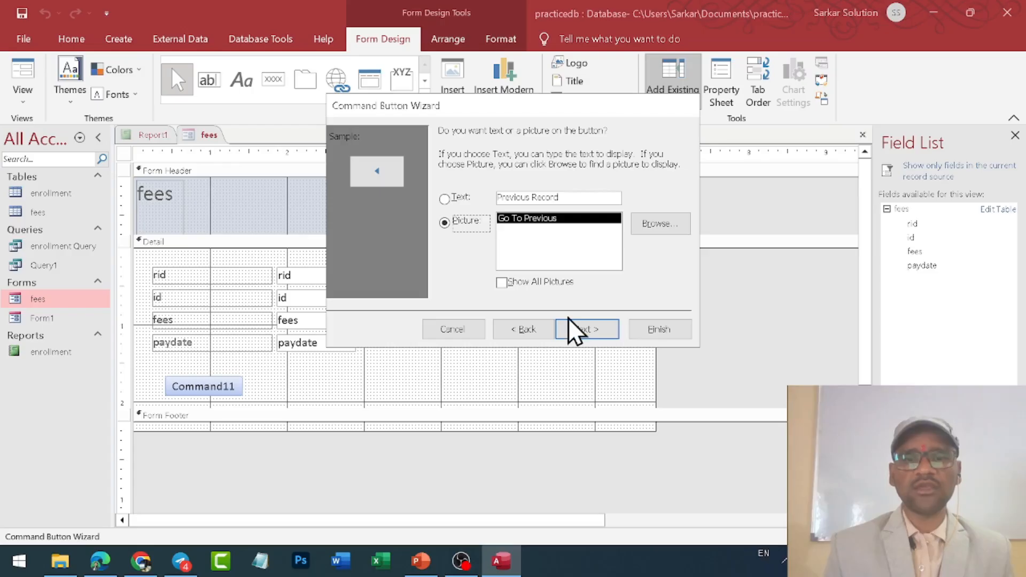
click(586, 333)
click(657, 332)
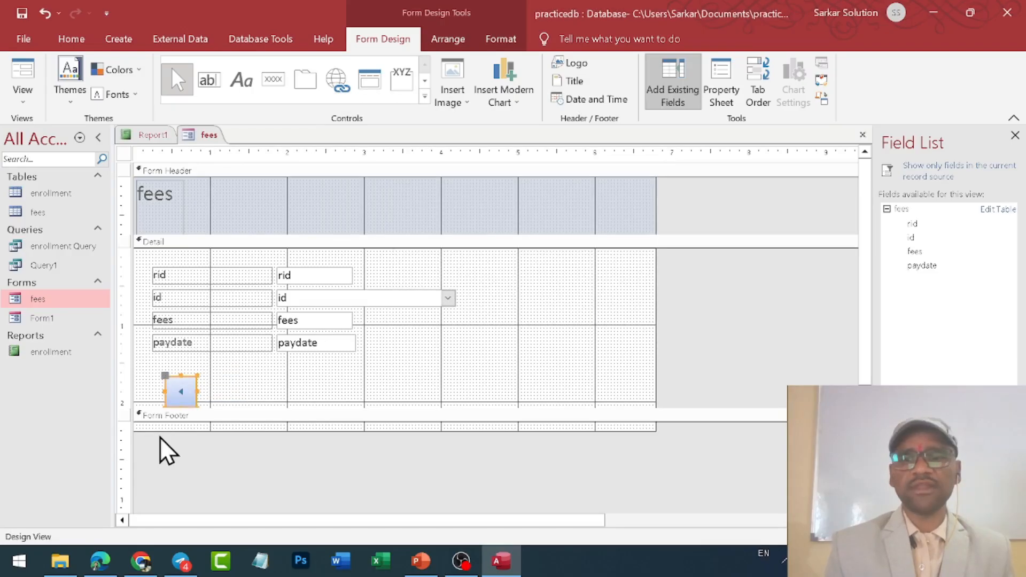
- Move the previous-record button slightly up and left, closer beneath the paydate label
click(176, 388)
click(201, 387)
click(182, 381)
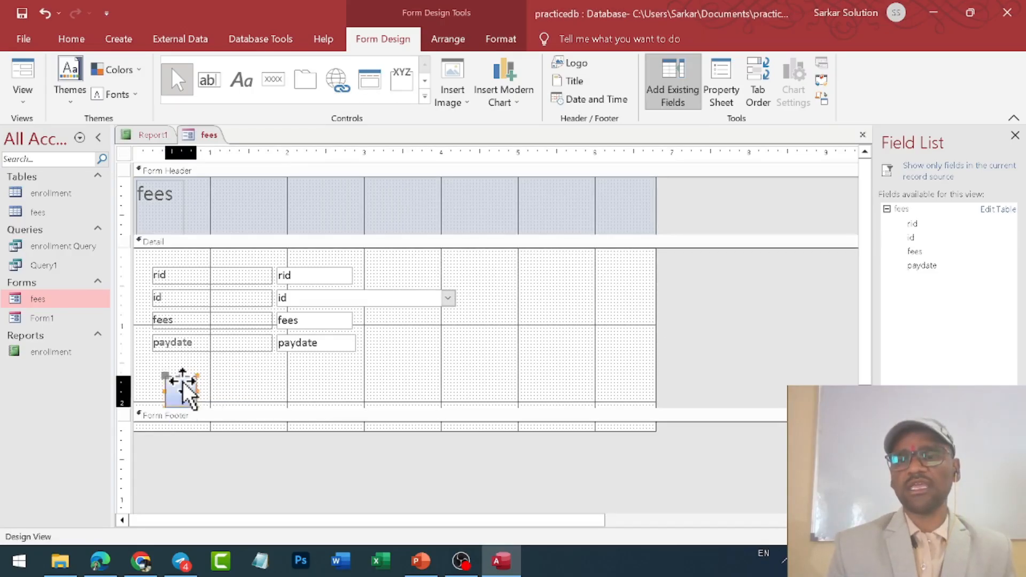
click(209, 393)
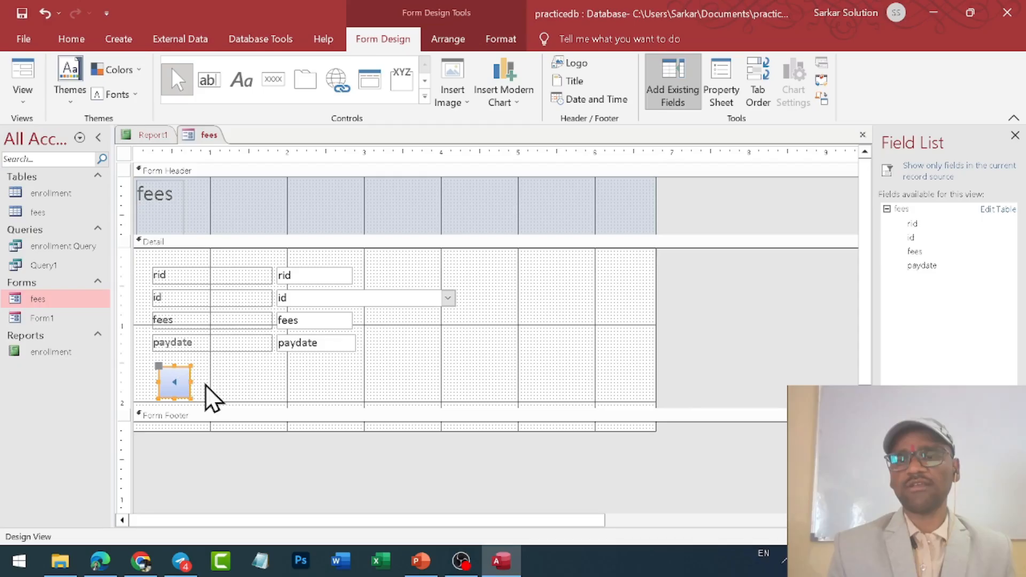
- Add a command button with the Go To Next Record action and its arrow picture, level with the previous-record button on its right
click(263, 83)
click(224, 371)
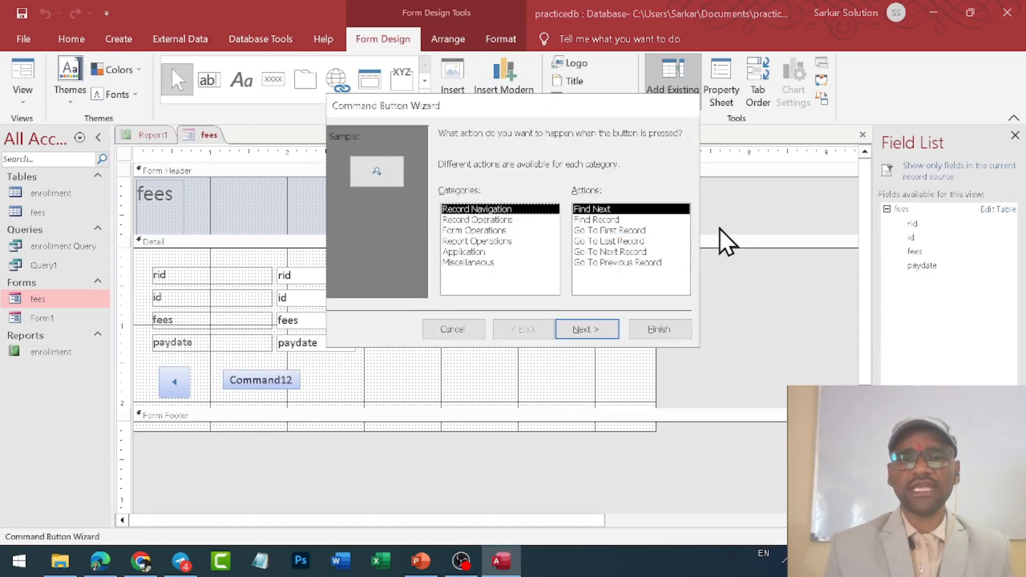
click(615, 253)
click(587, 329)
click(659, 329)
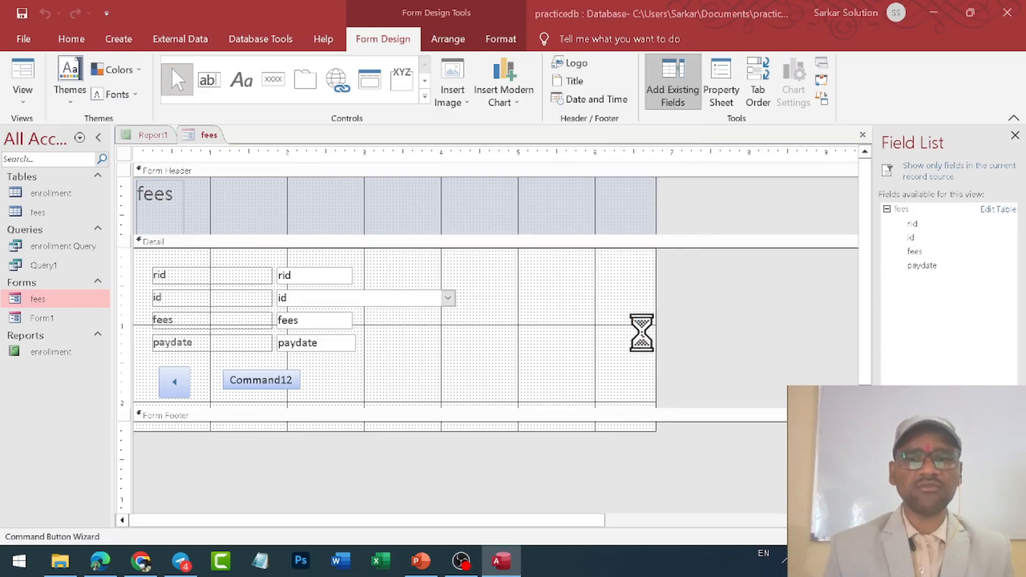
drag(253, 374, 251, 373)
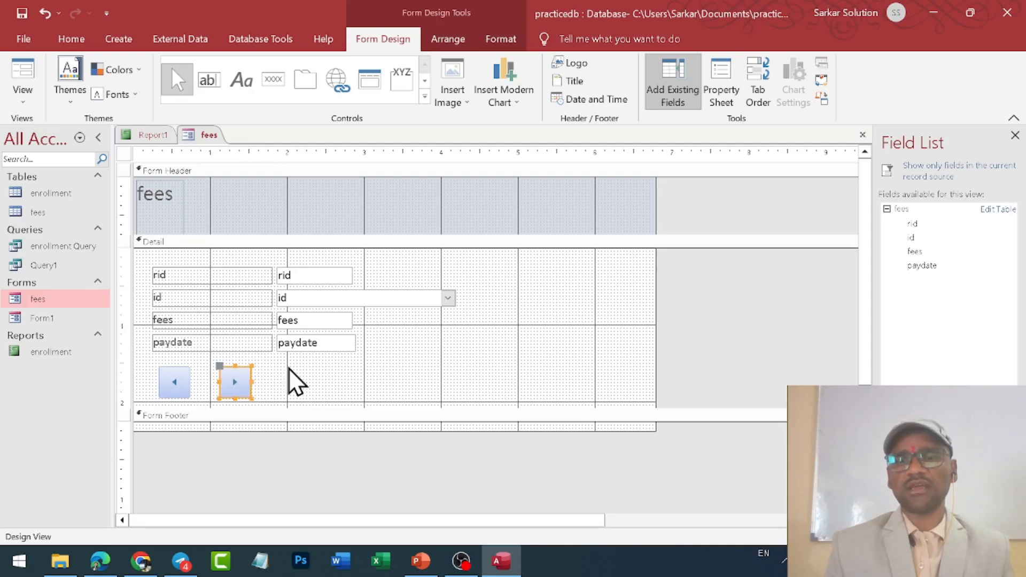
- Display the fees form in Form View and test the next-record and previous-record buttons by stepping through several records
click(14, 69)
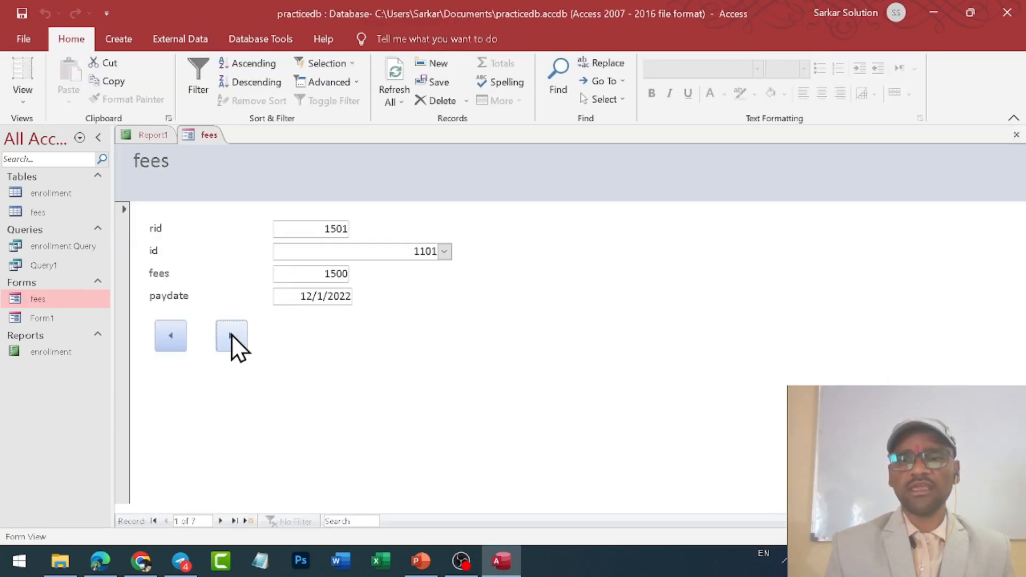
click(232, 335)
click(232, 334)
click(232, 335)
click(176, 331)
click(177, 332)
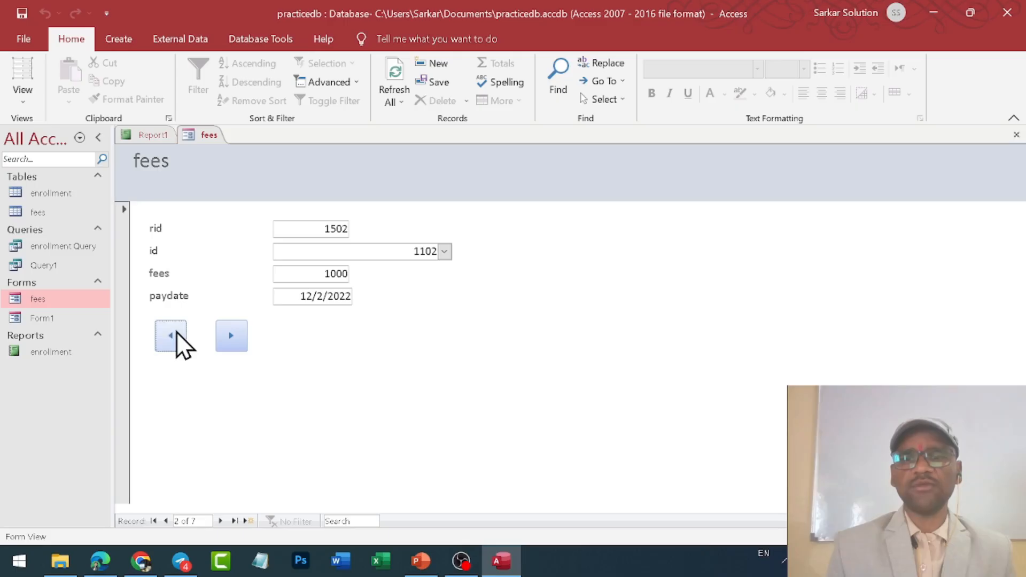
click(177, 332)
click(176, 332)
click(524, 240)
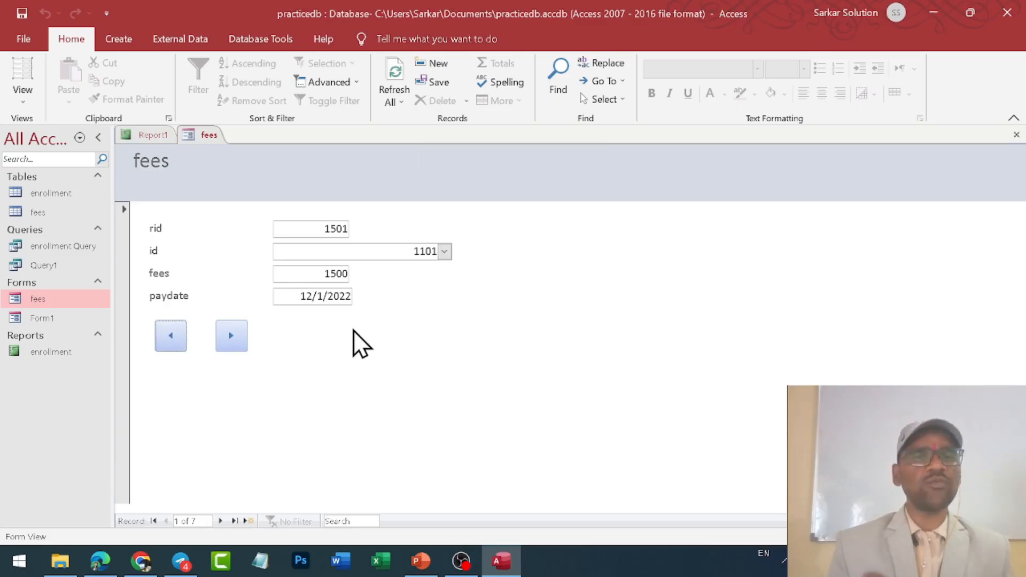
- Return the fees form to Design View
click(24, 75)
click(24, 98)
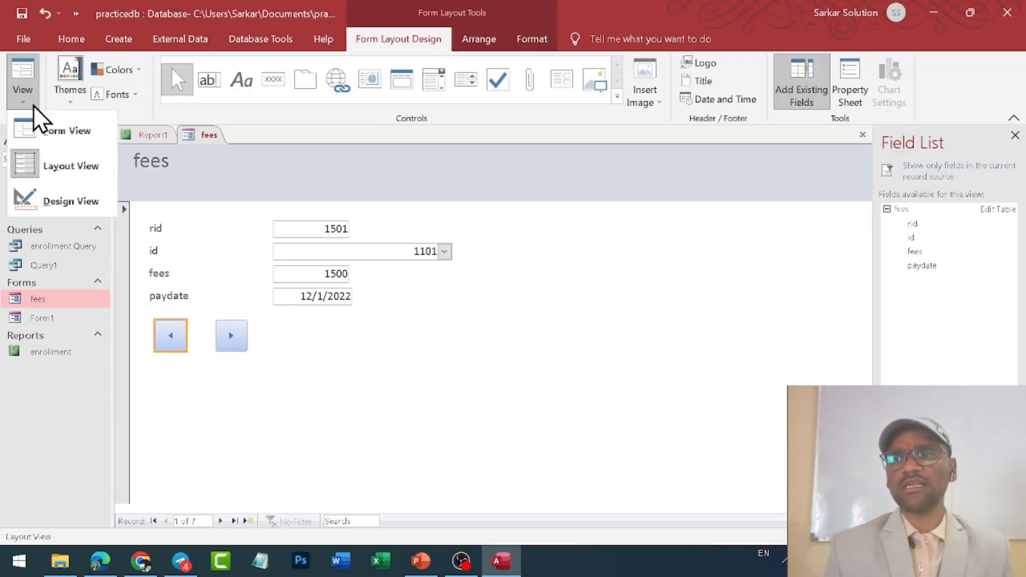
click(59, 206)
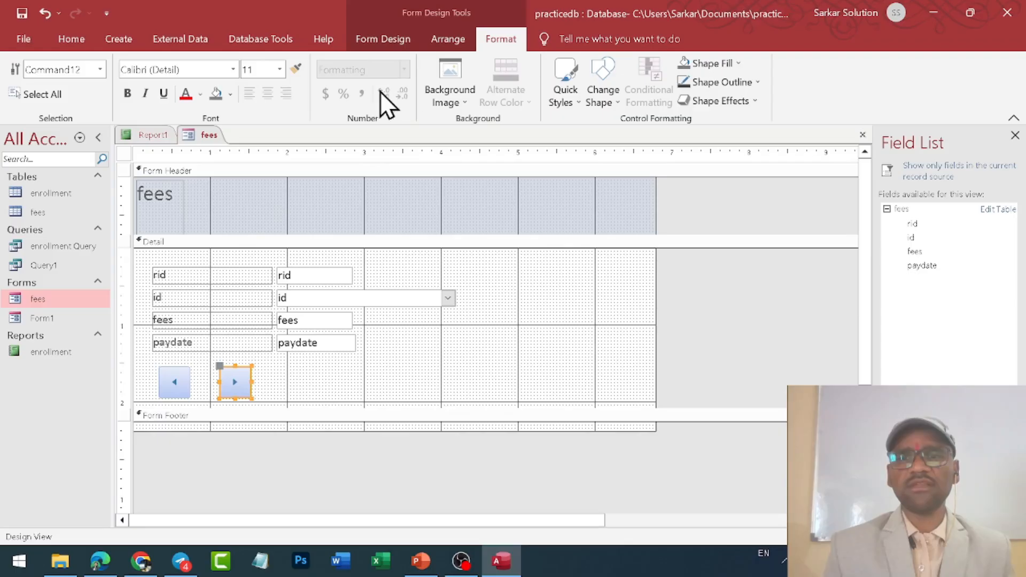
- Add a combo box beside the id field that takes its values from the enrollment table's course field, labelled course
click(391, 46)
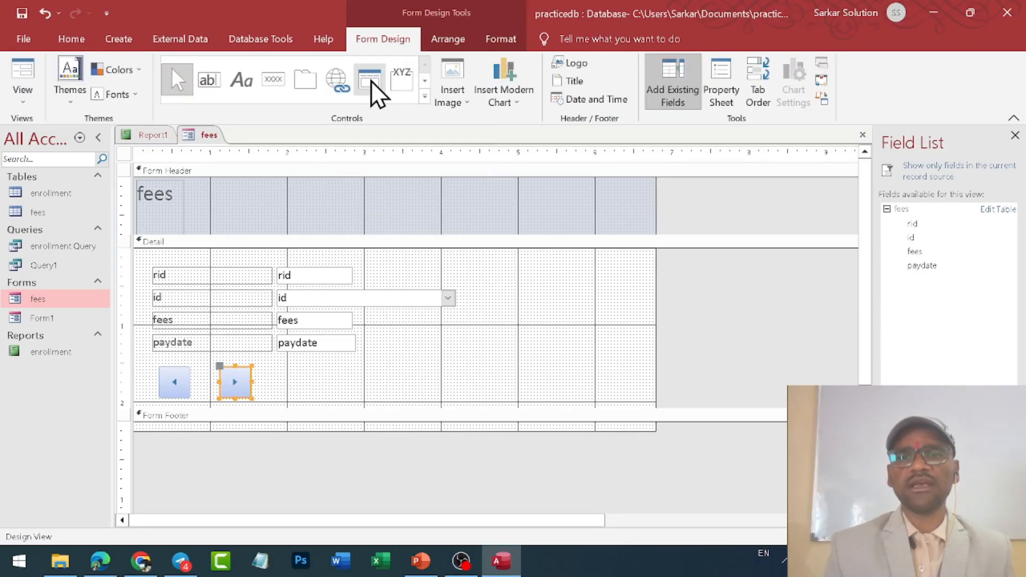
click(424, 97)
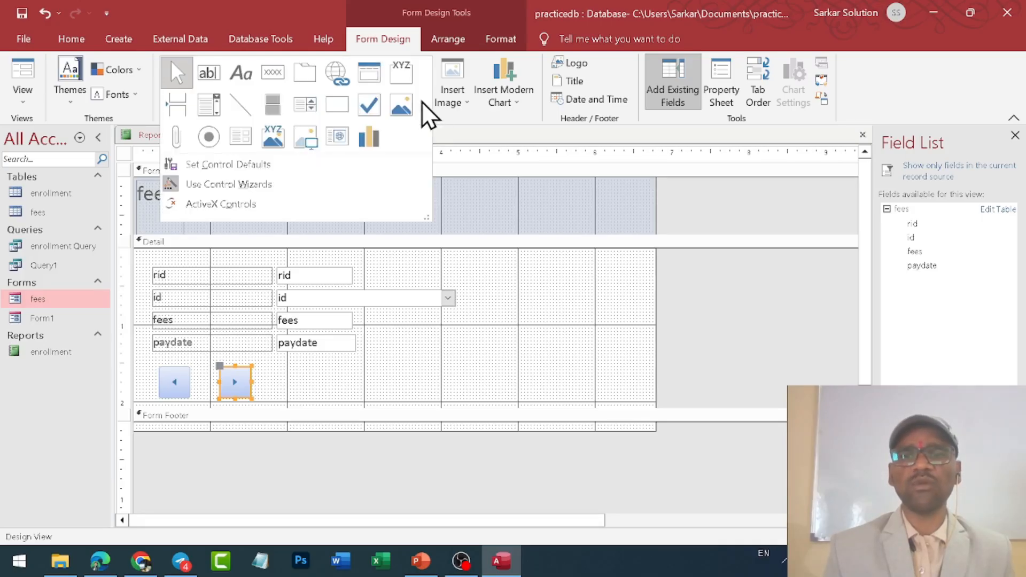
click(210, 107)
click(547, 291)
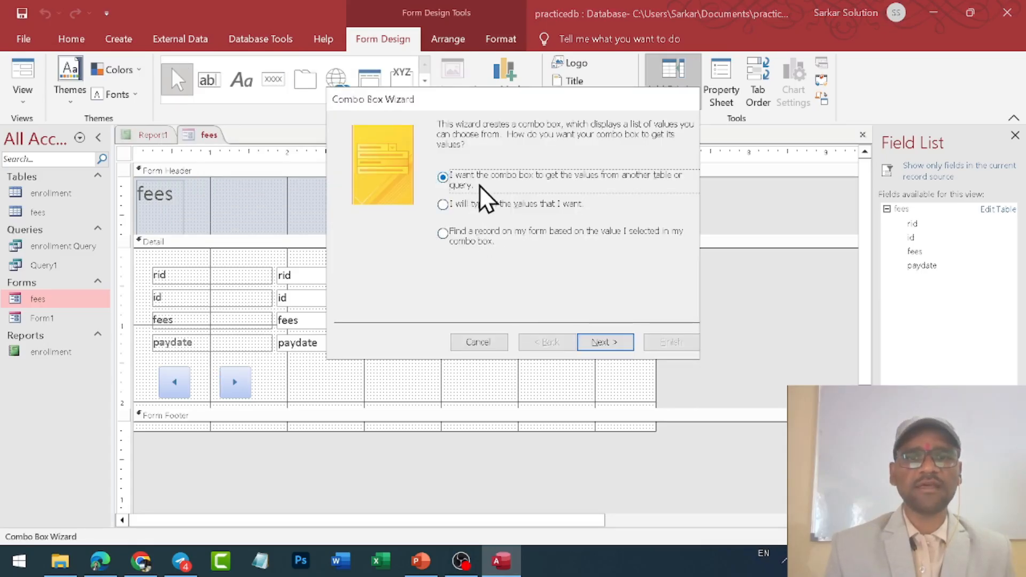
click(612, 344)
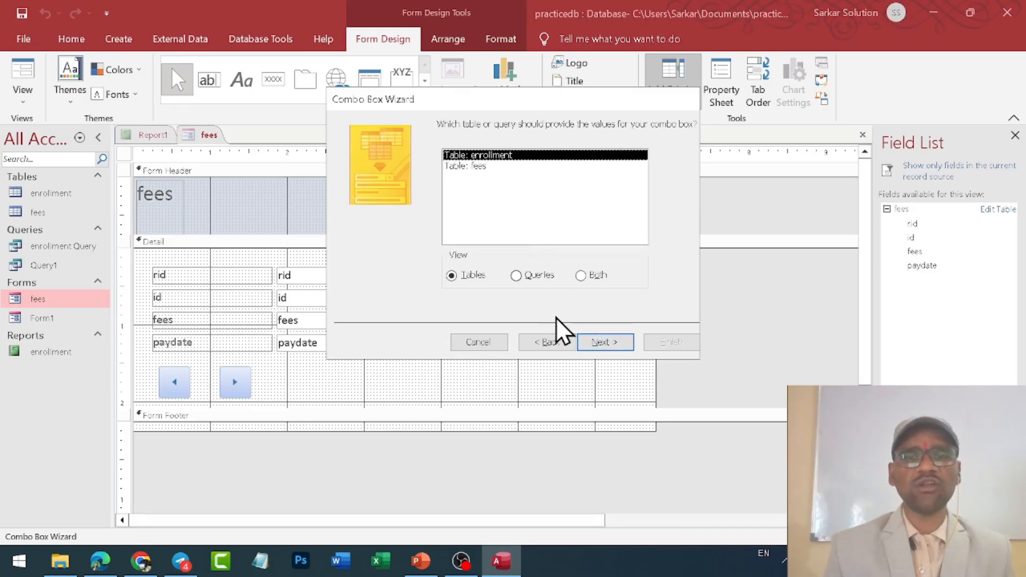
click(604, 342)
click(350, 265)
click(493, 239)
click(620, 344)
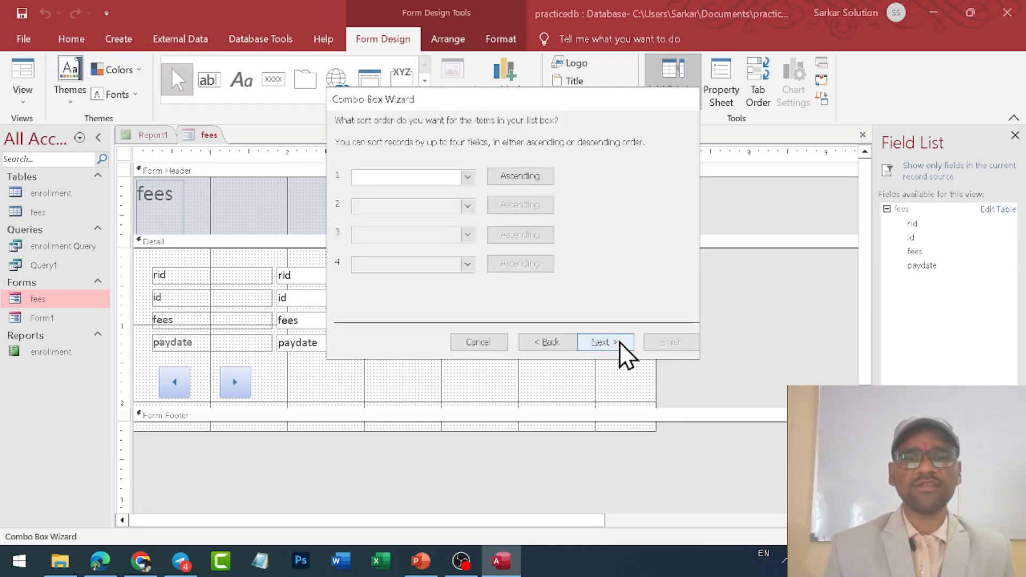
click(620, 343)
click(619, 344)
click(623, 343)
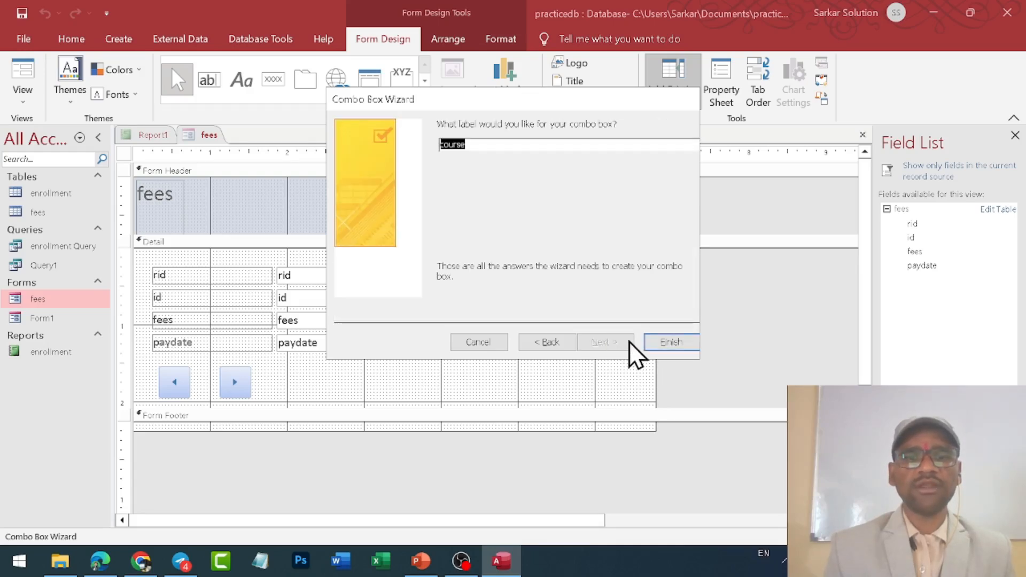
click(647, 343)
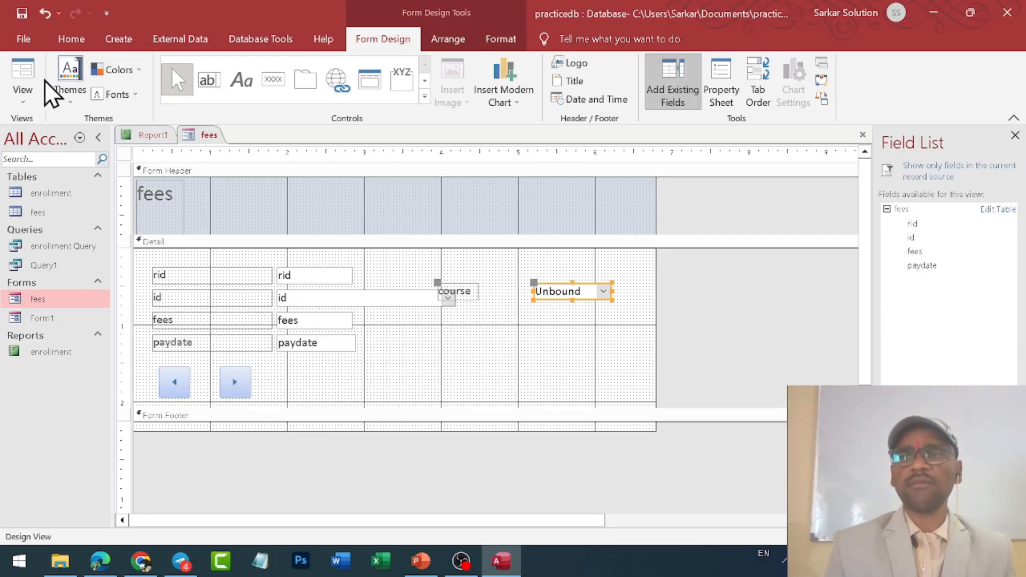
- Display the fees form in Form View and check the entries offered by the course combo box
click(22, 77)
click(600, 245)
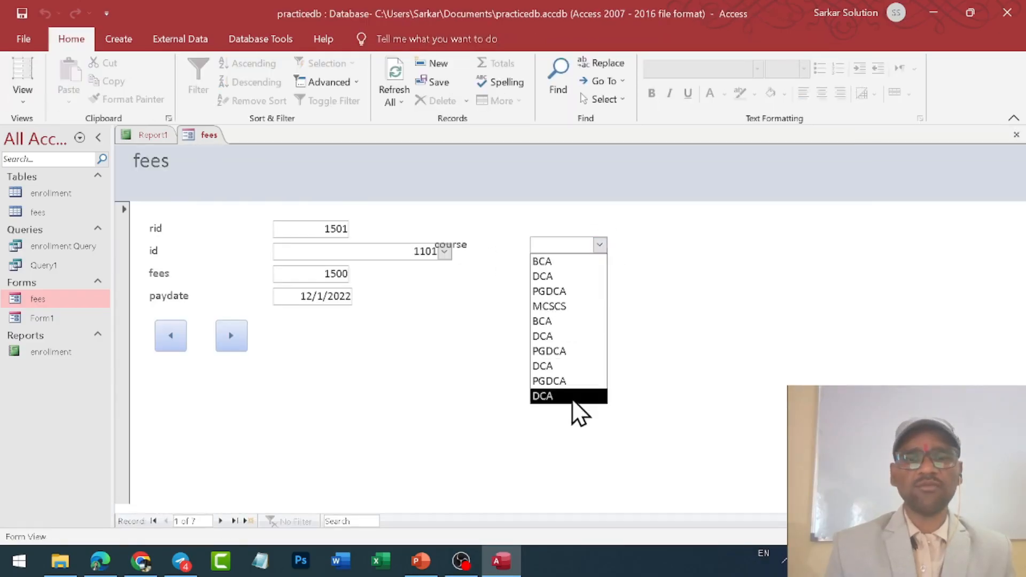
click(363, 320)
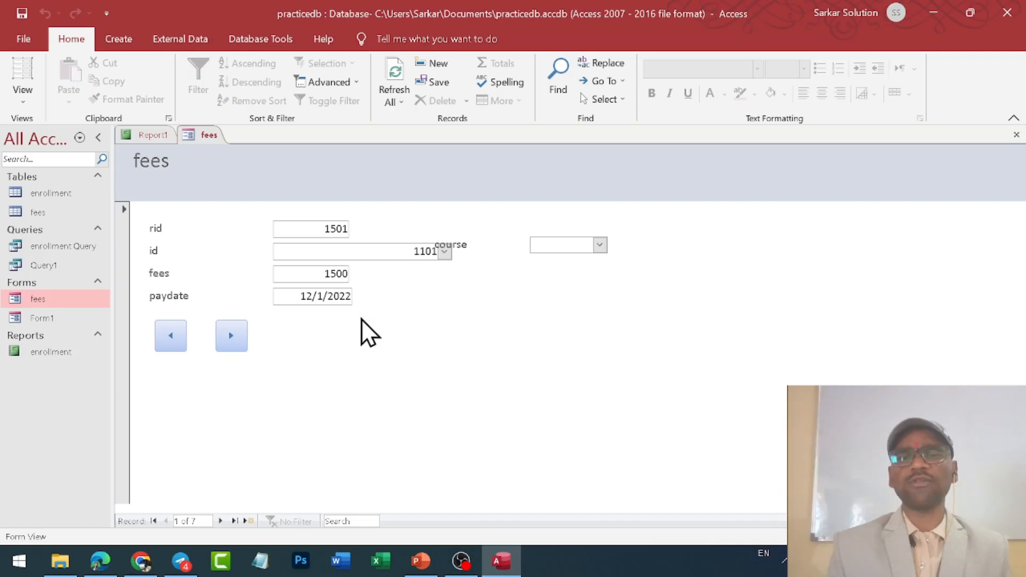
- Return the fees form to Design View and delete the course combo box with its label
click(12, 97)
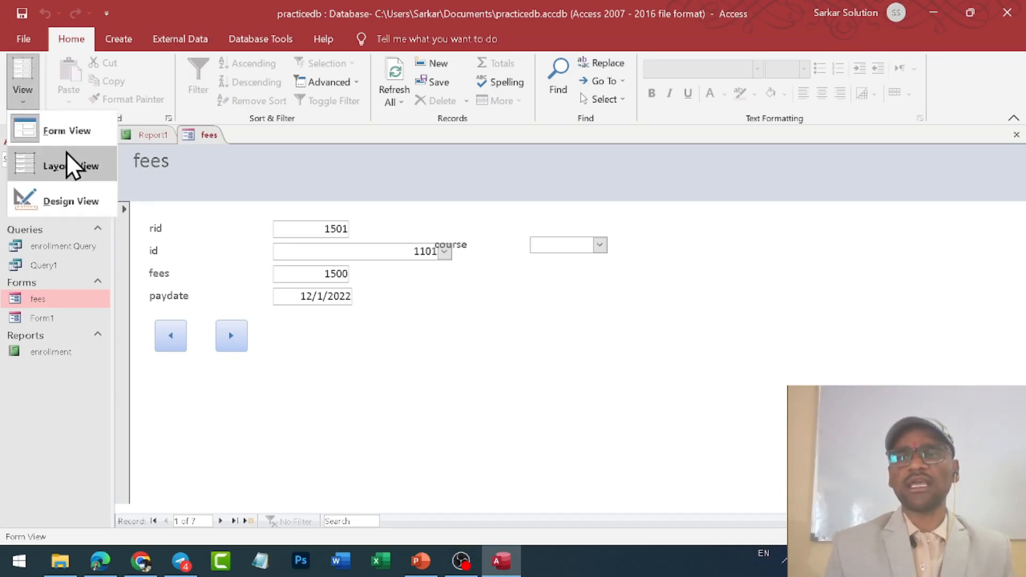
click(67, 201)
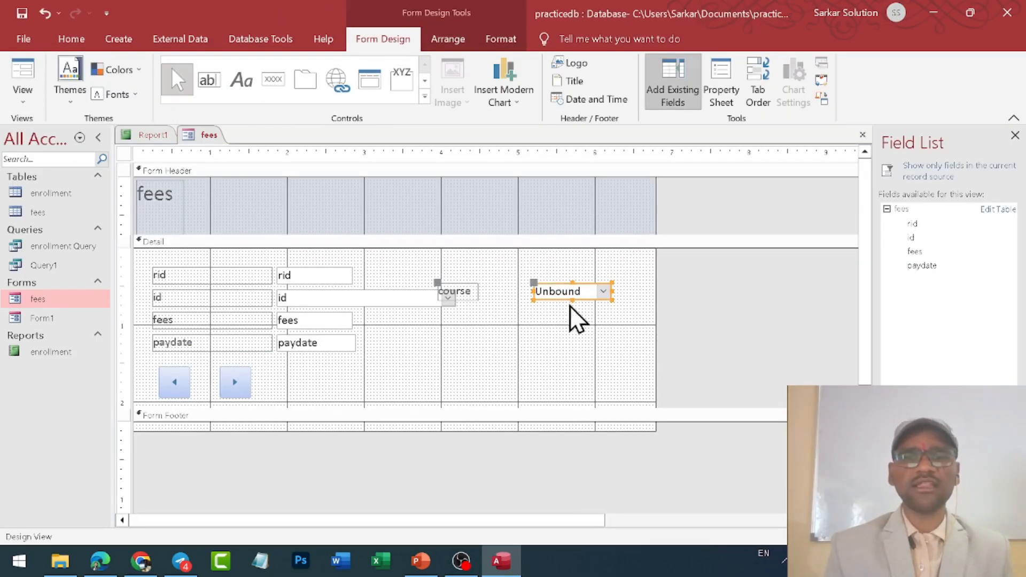
key(Delete)
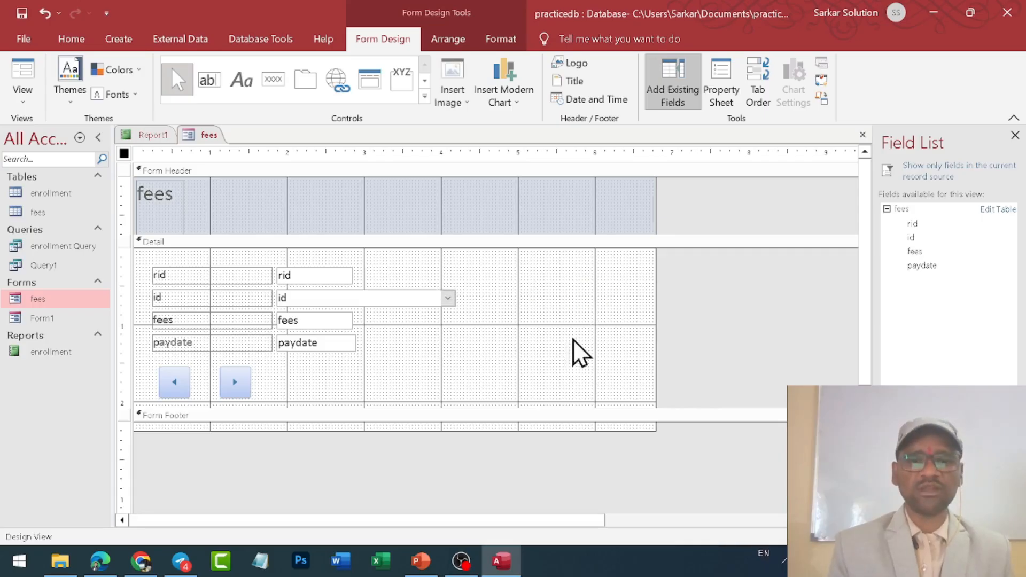
click(425, 97)
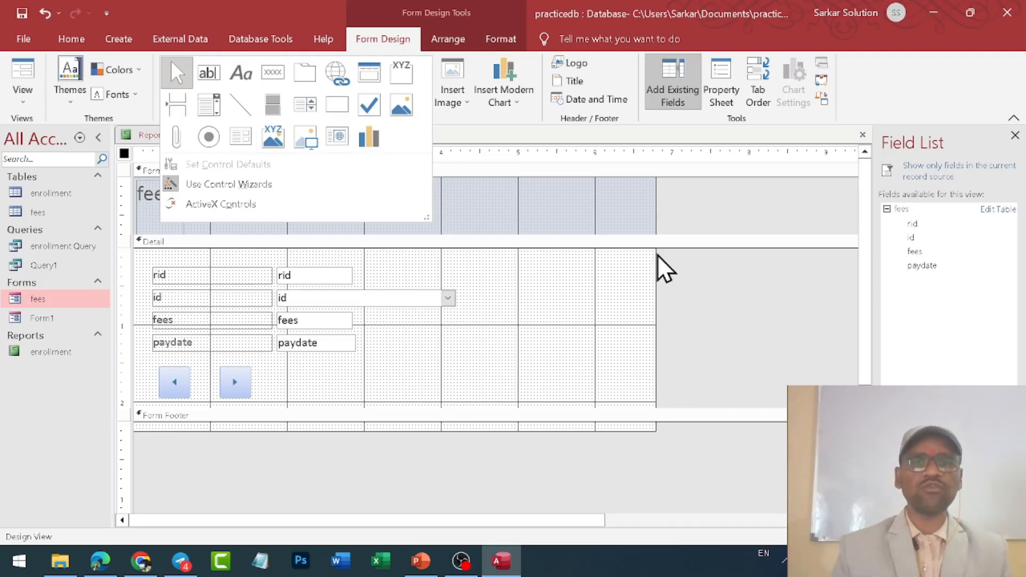
click(594, 331)
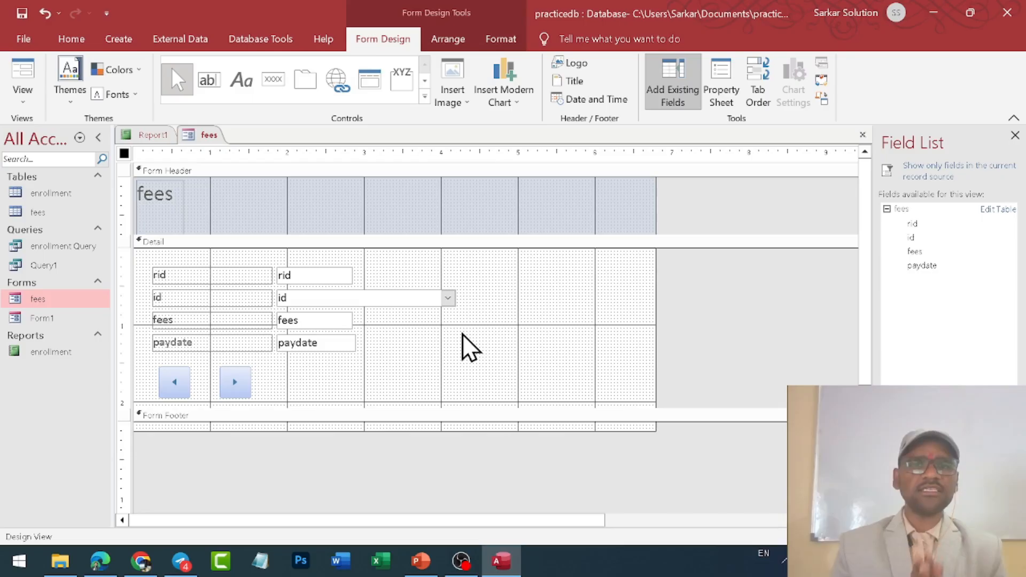
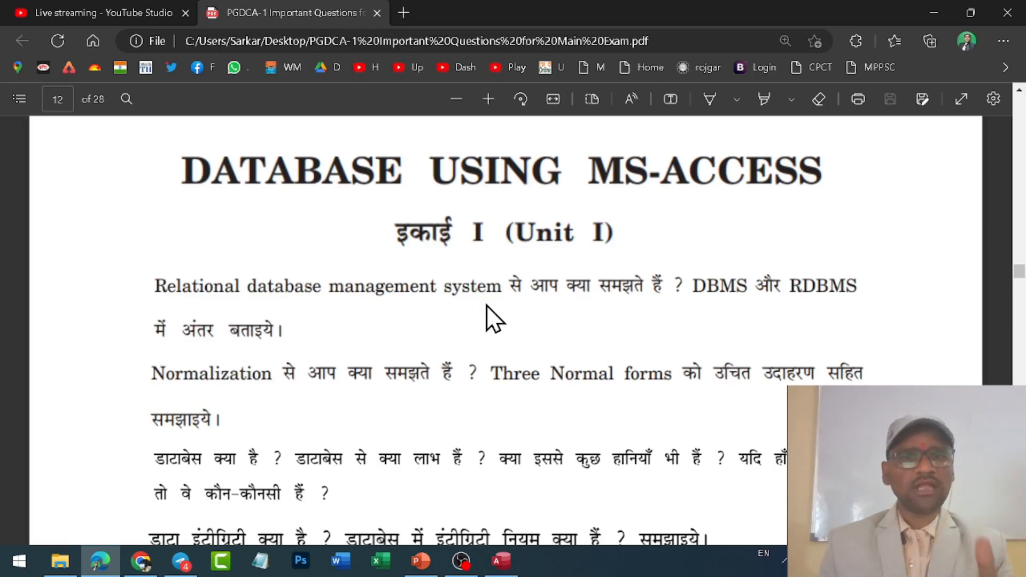
- Tick the Normalization question in Unit I with the pen tool and underline "Three Normal forms"
scroll(486, 305, down, 1)
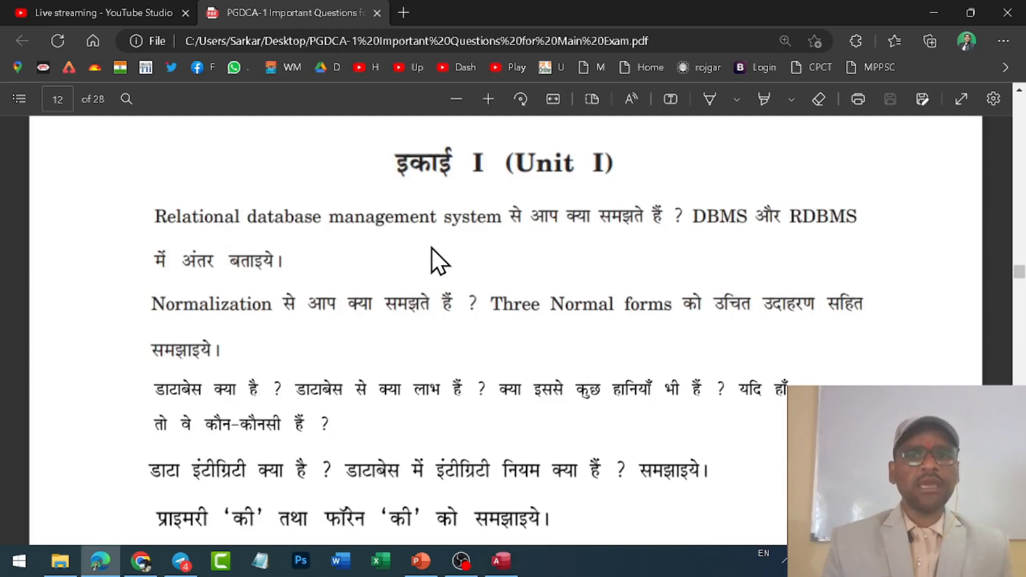
scroll(406, 244, down, 1)
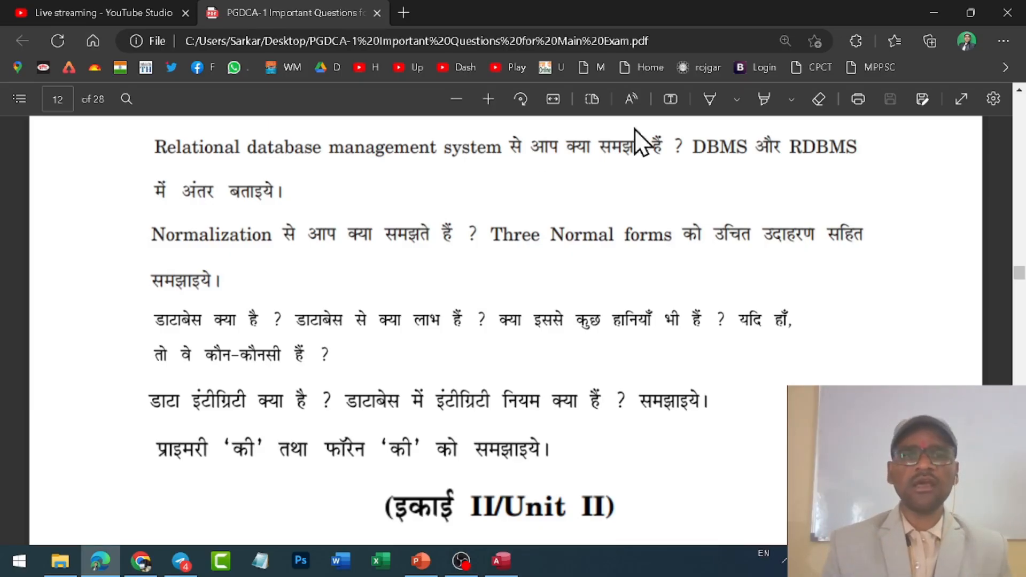
click(708, 102)
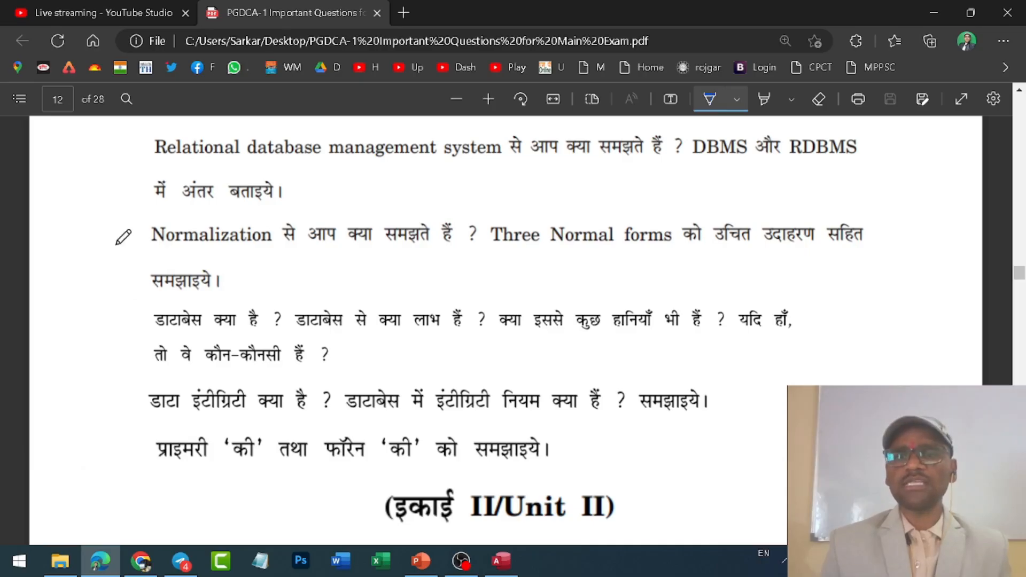
drag(116, 246, 199, 205)
drag(488, 255, 681, 259)
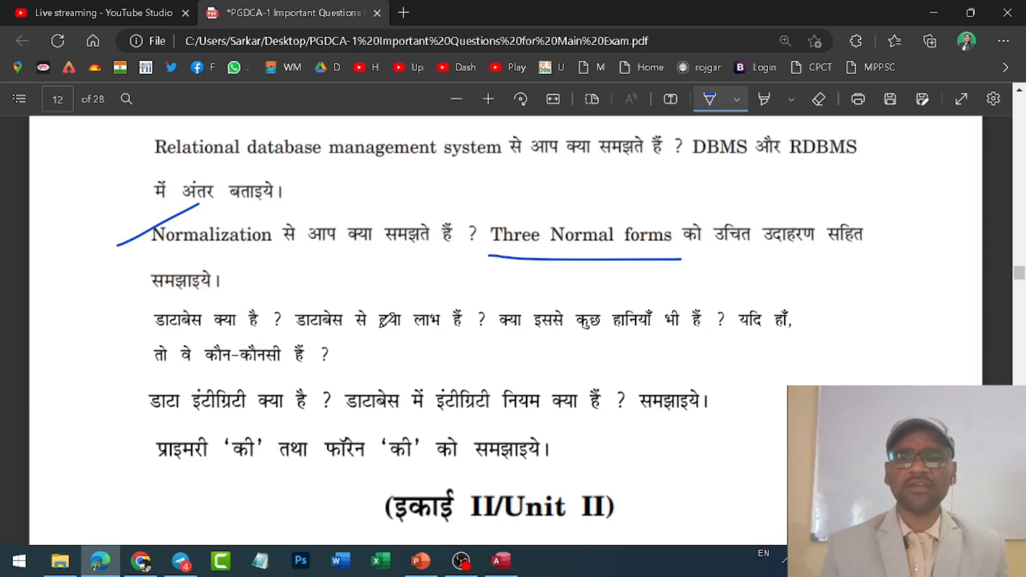
- Tick the "What is a database" question in Hindi and underline its parts about benefits and drawbacks
drag(127, 326, 183, 287)
drag(317, 340, 428, 340)
drag(534, 334, 696, 326)
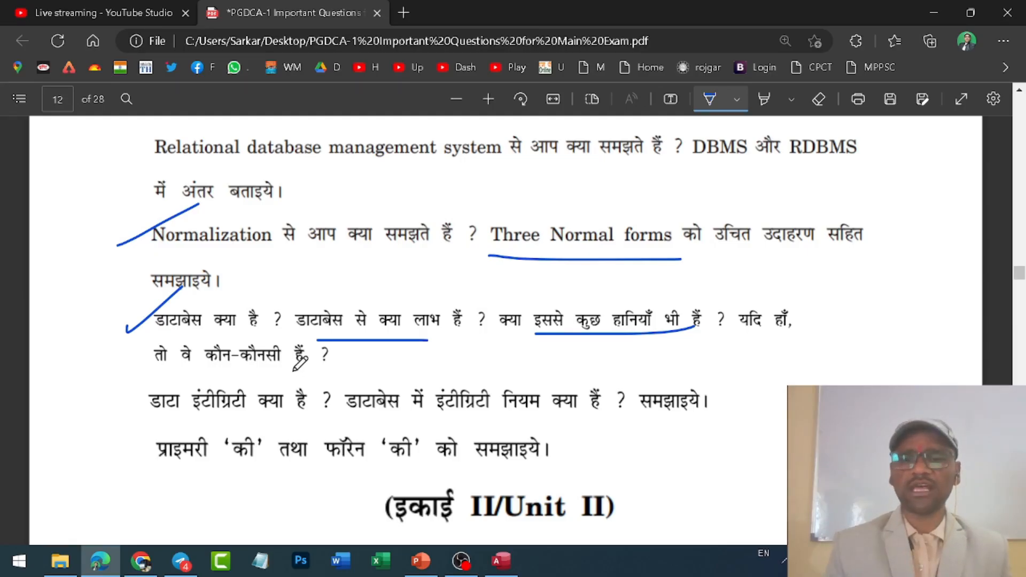
- Tick the data integrity question and underline its integrity rules part, and mark both the primary key and foreign key terms below
scroll(334, 356, down, 2)
drag(130, 268, 179, 238)
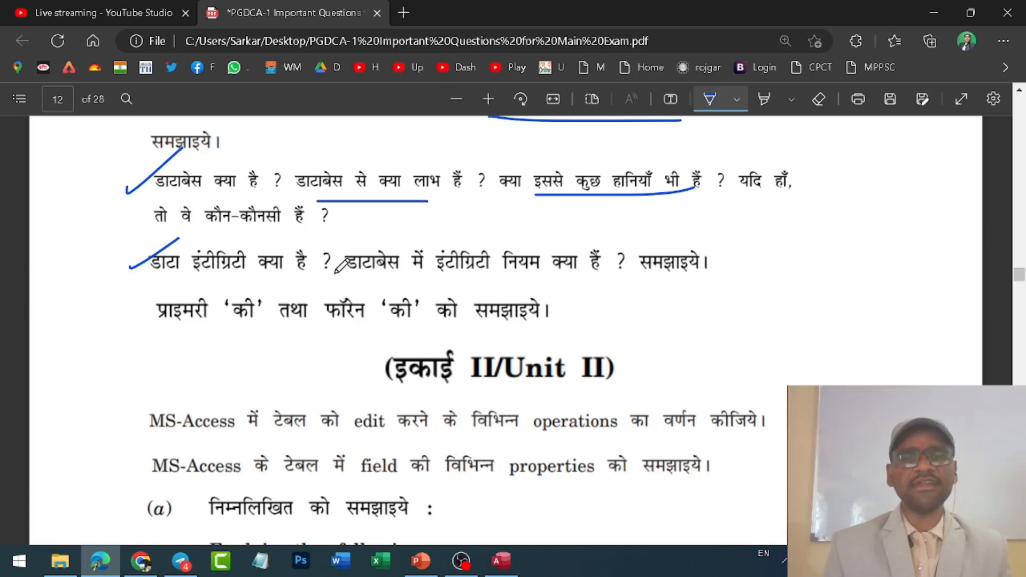
drag(382, 282, 550, 281)
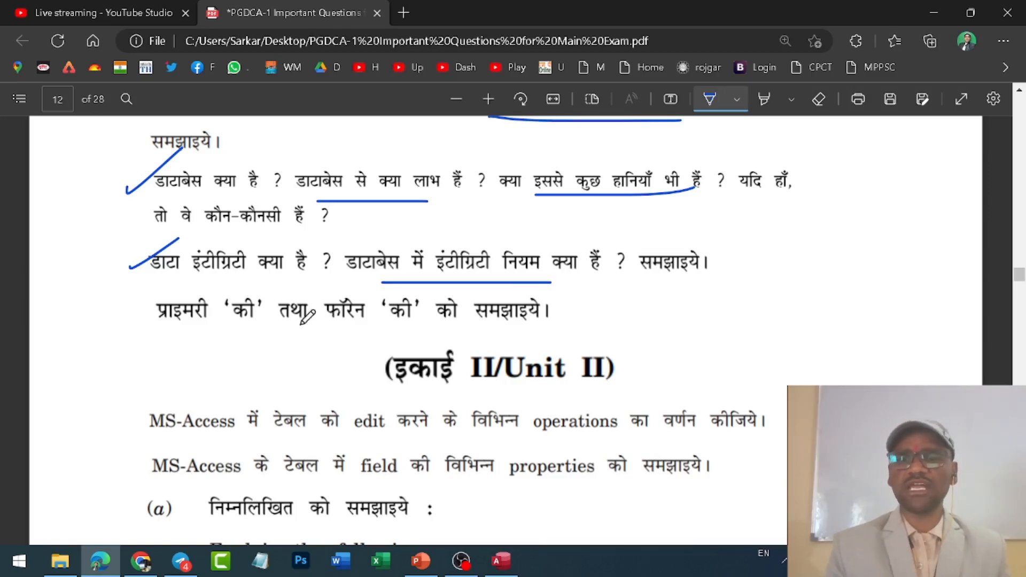
drag(109, 302, 165, 276)
mouse_move(334, 288)
mouse_down()
mouse_move(357, 325)
mouse_move(383, 260)
mouse_up()
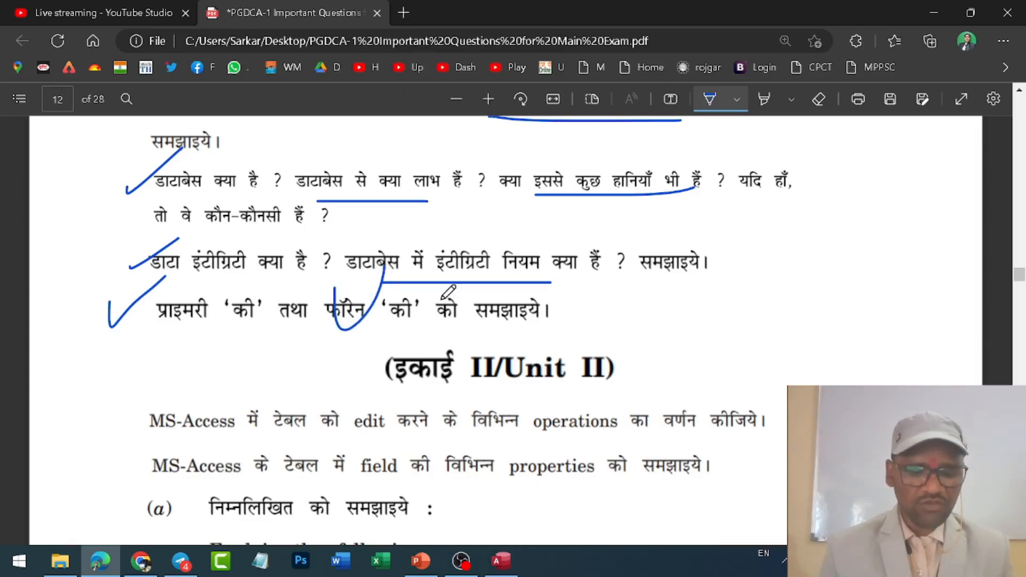
- Review the marked Unit I questions on page 12 of the question paper
scroll(459, 287, up, 3)
scroll(458, 287, down, 1)
scroll(459, 287, up, 1)
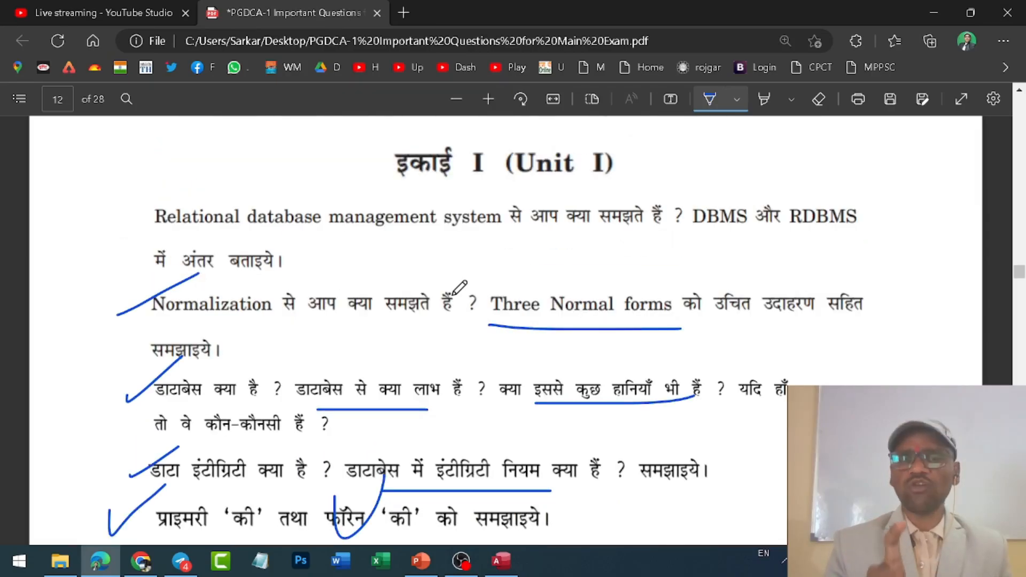
scroll(460, 287, down, 4)
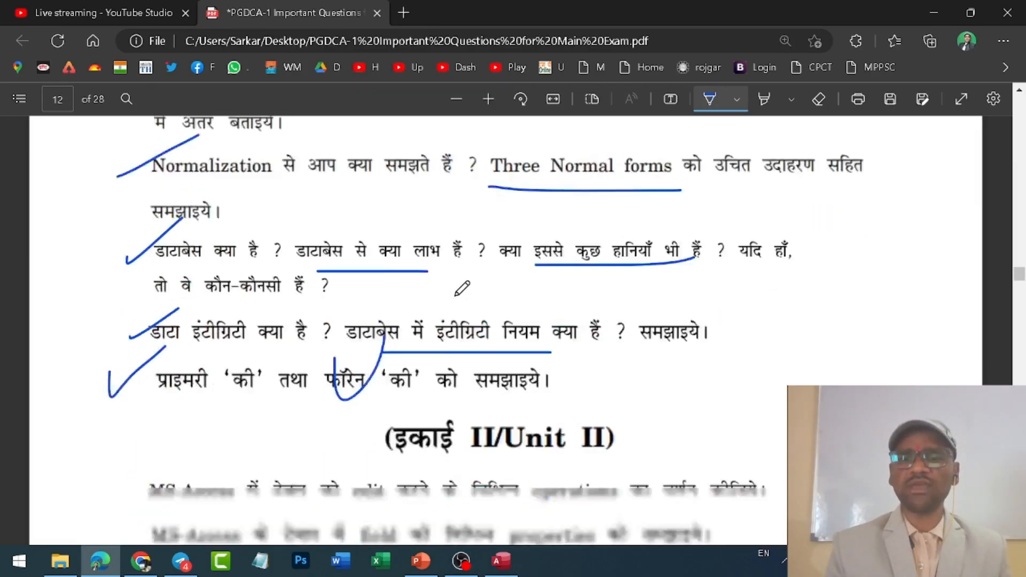
scroll(463, 288, up, 3)
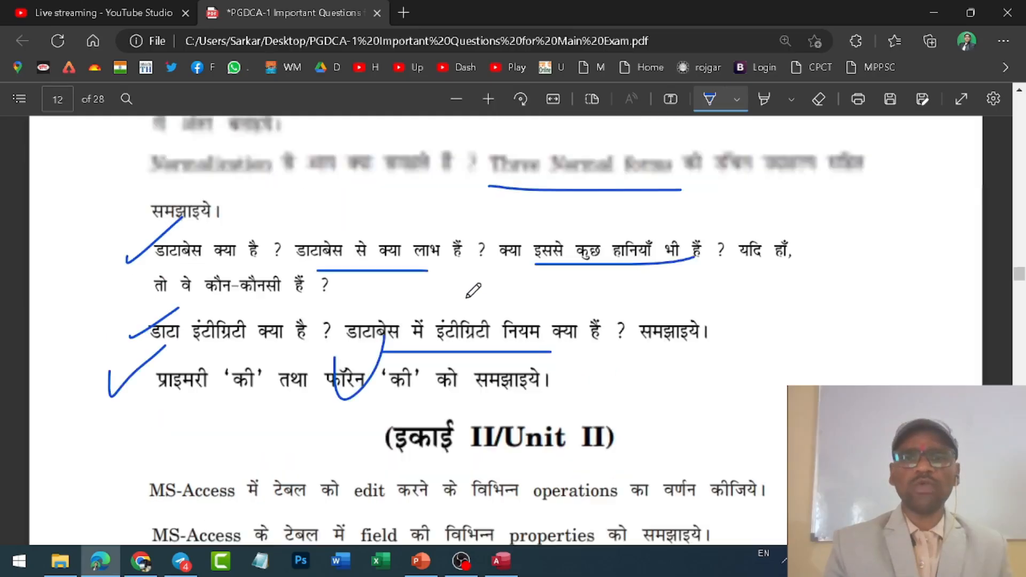
scroll(470, 295, up, 1)
scroll(470, 296, down, 1)
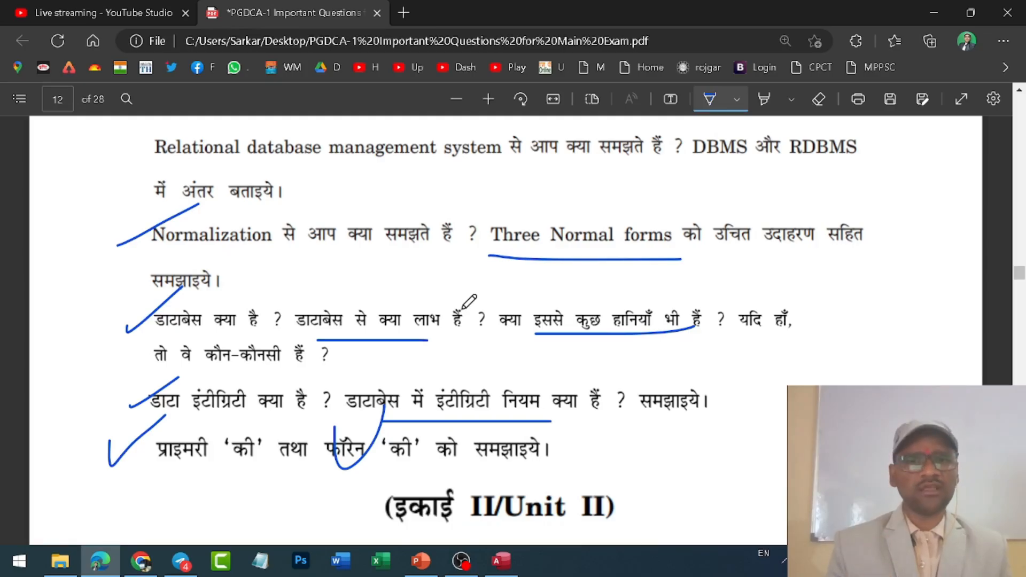
- Tick the Unit II question on table editing operations and underline the words from "edit" onward with an ink stroke
scroll(463, 308, down, 7)
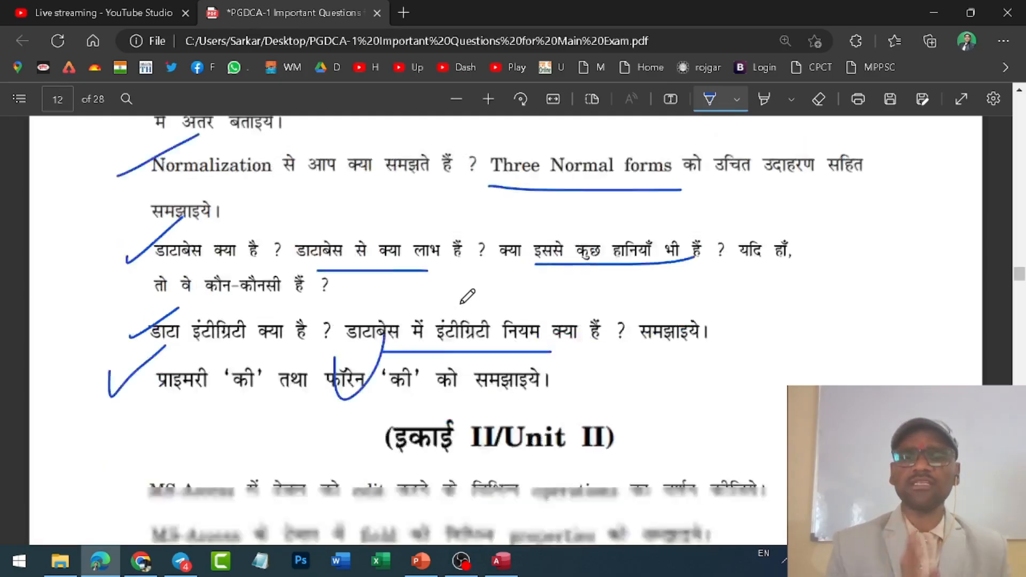
scroll(467, 293, down, 1)
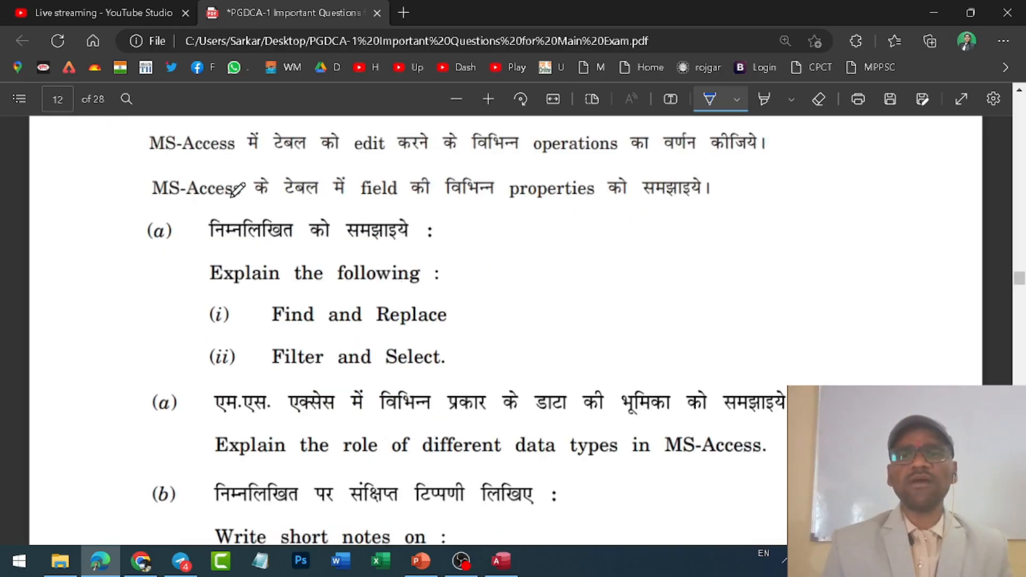
drag(125, 150, 193, 124)
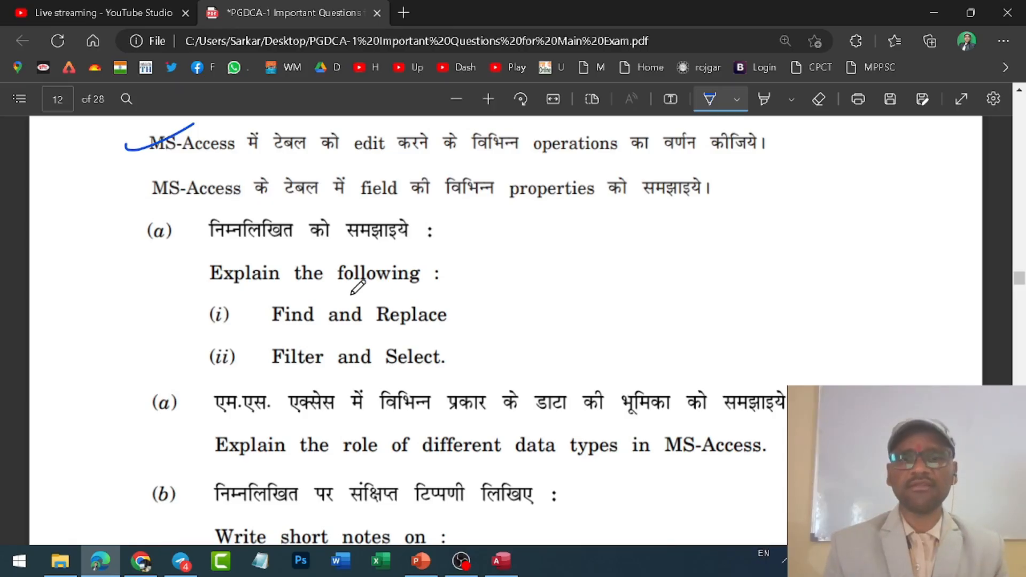
mouse_move(354, 160)
mouse_down()
mouse_move(497, 135)
mouse_move(453, 179)
mouse_up()
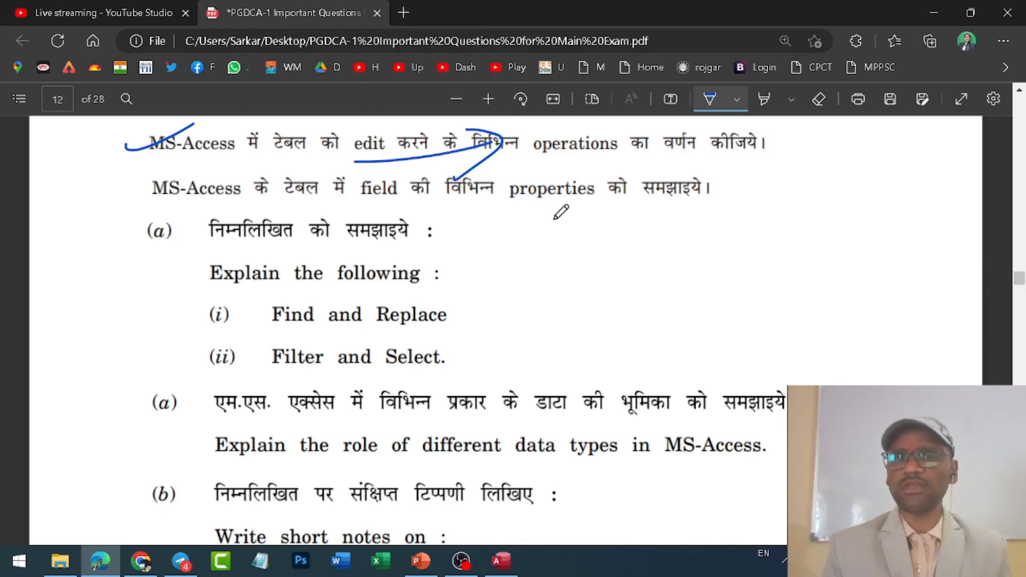
- Tick the question on table field properties, underline the phrase before "properties" and circle that word
drag(117, 183, 190, 162)
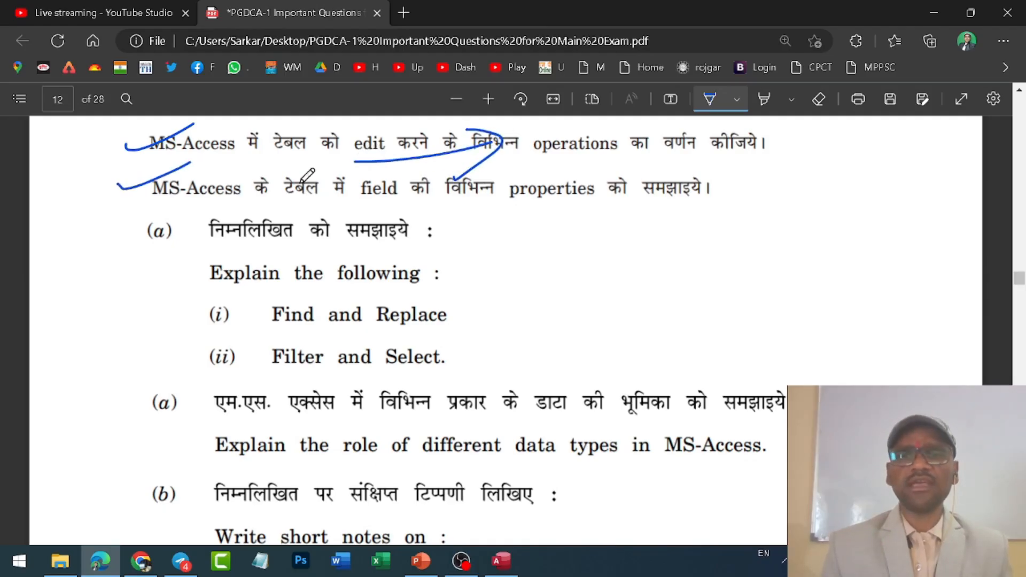
click(464, 202)
drag(435, 210, 602, 210)
mouse_move(588, 171)
mouse_down()
mouse_move(529, 227)
mouse_move(534, 147)
mouse_up()
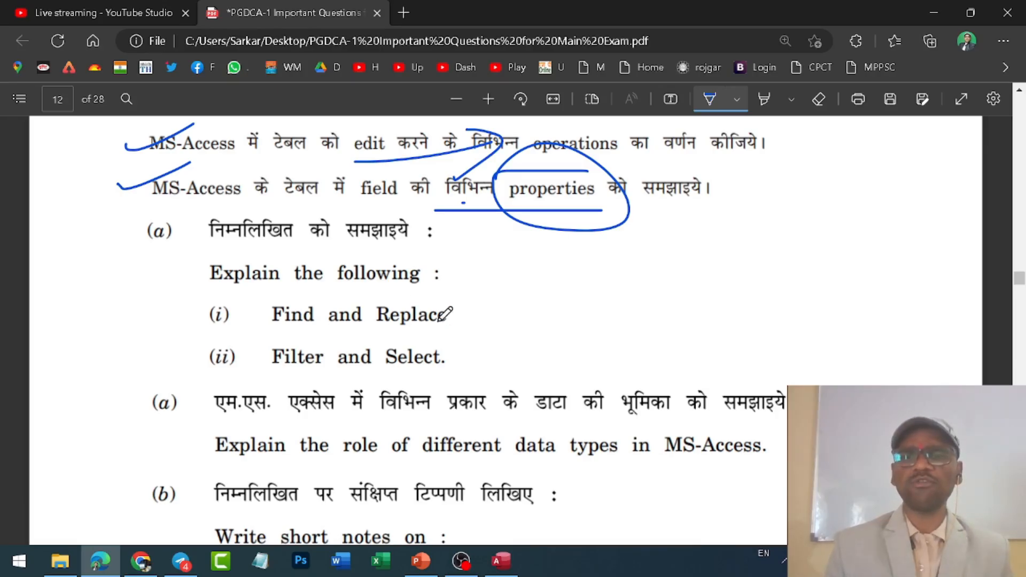
- Tick the Find and Replace and Filter and Select items under "Explain the following"
scroll(342, 297, down, 1)
drag(246, 244, 293, 215)
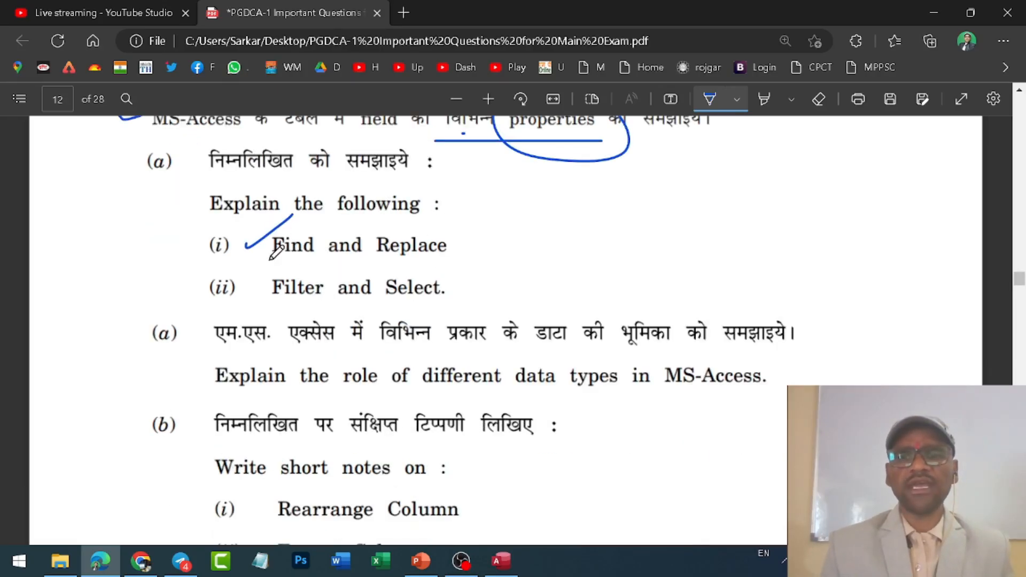
drag(223, 289, 251, 275)
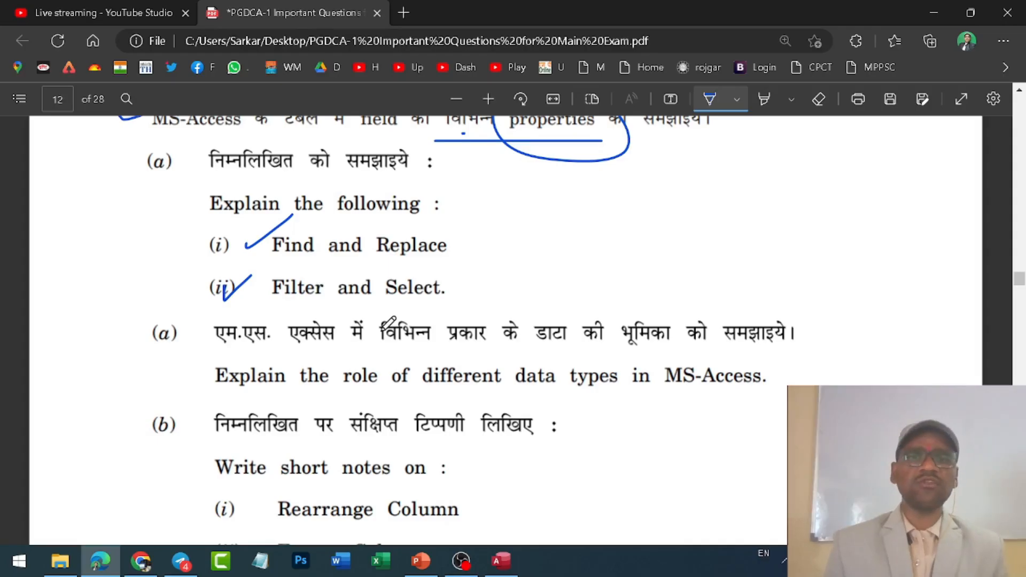
- Tick the question on the role of different data types, underline the Hindi words up to "विभिन्न" and circle "के डाटा की"
scroll(374, 297, down, 2)
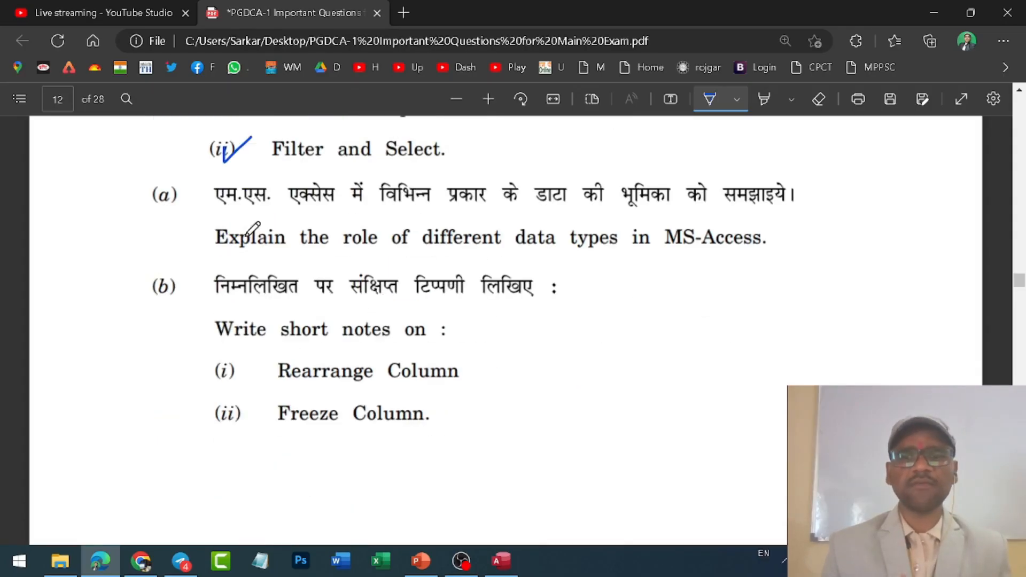
drag(185, 206, 227, 188)
drag(312, 214, 432, 217)
mouse_move(500, 205)
mouse_down()
mouse_move(604, 204)
mouse_move(505, 218)
mouse_move(505, 182)
mouse_up()
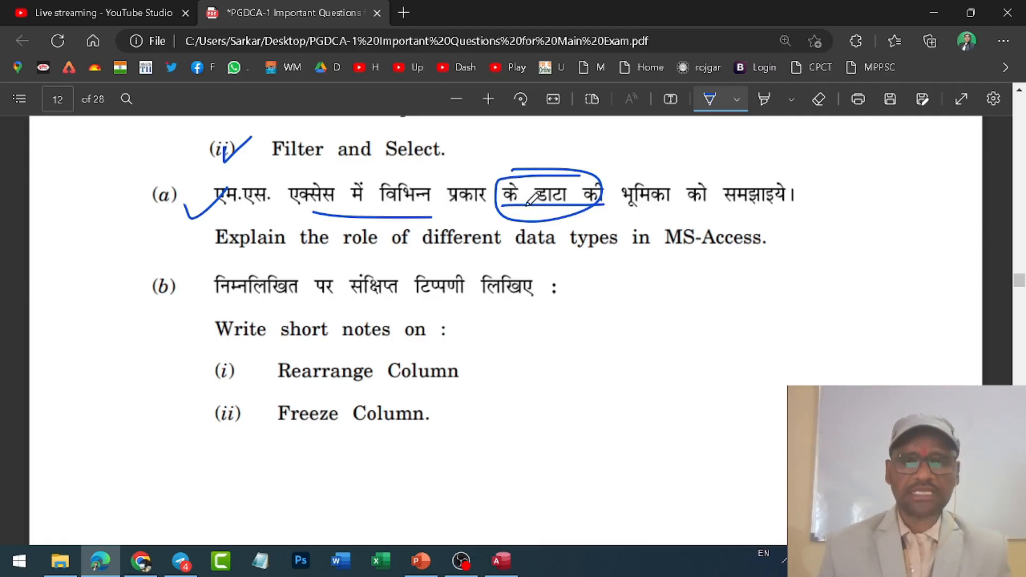
- Tick the "Write short notes on" question and its Rearrange Column and Freeze Column items
scroll(377, 233, down, 2)
drag(199, 143, 271, 114)
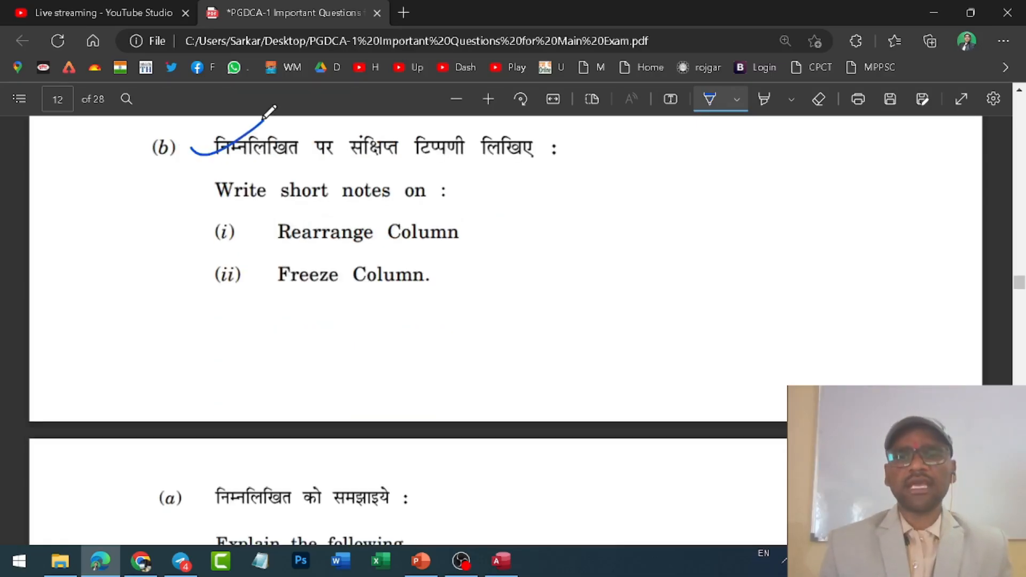
drag(246, 221, 272, 209)
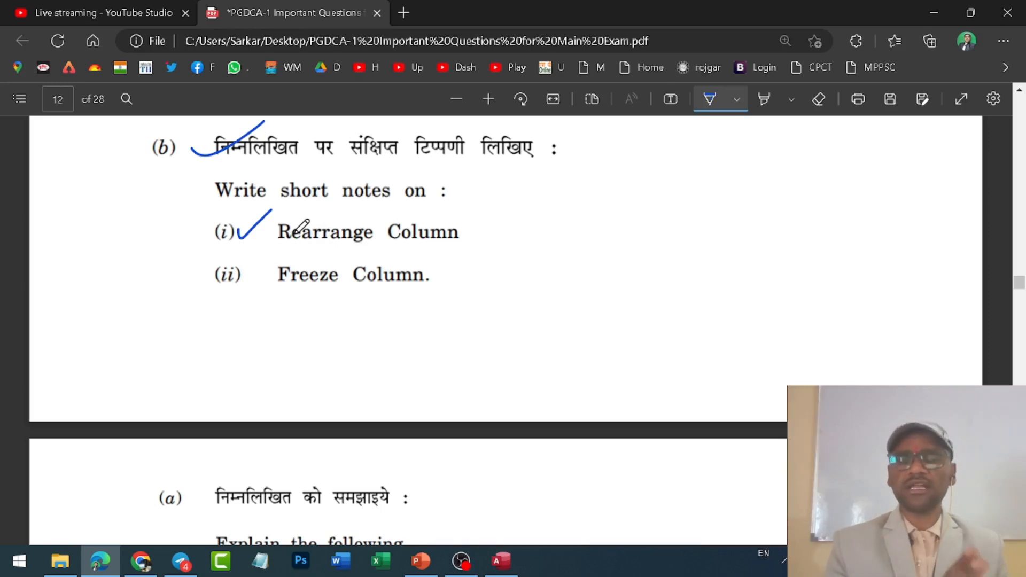
drag(210, 279, 297, 244)
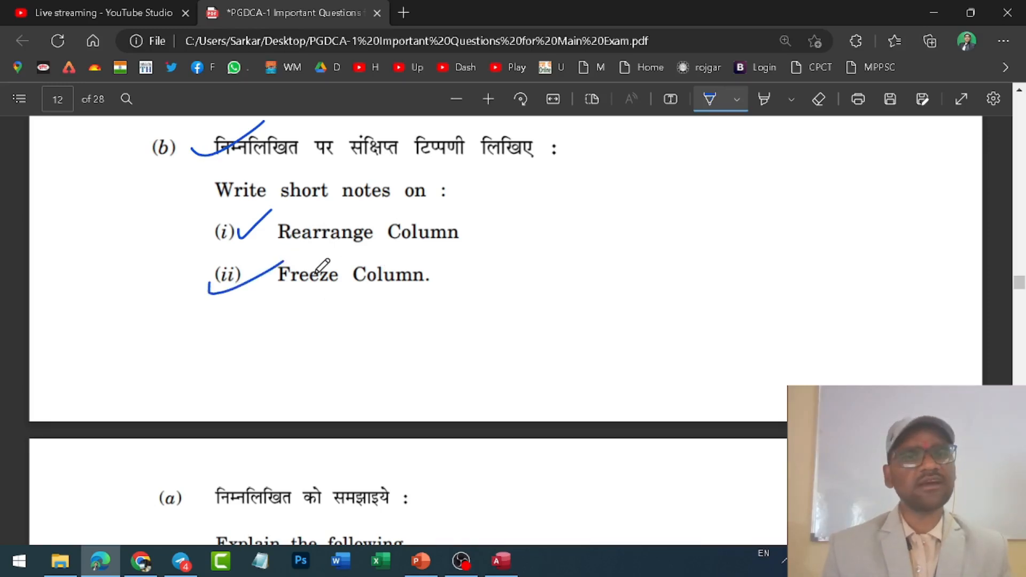
- Tick the Copy a Table item under "Explain the following" on page 13
scroll(315, 268, down, 5)
scroll(317, 272, down, 1)
drag(217, 234, 262, 201)
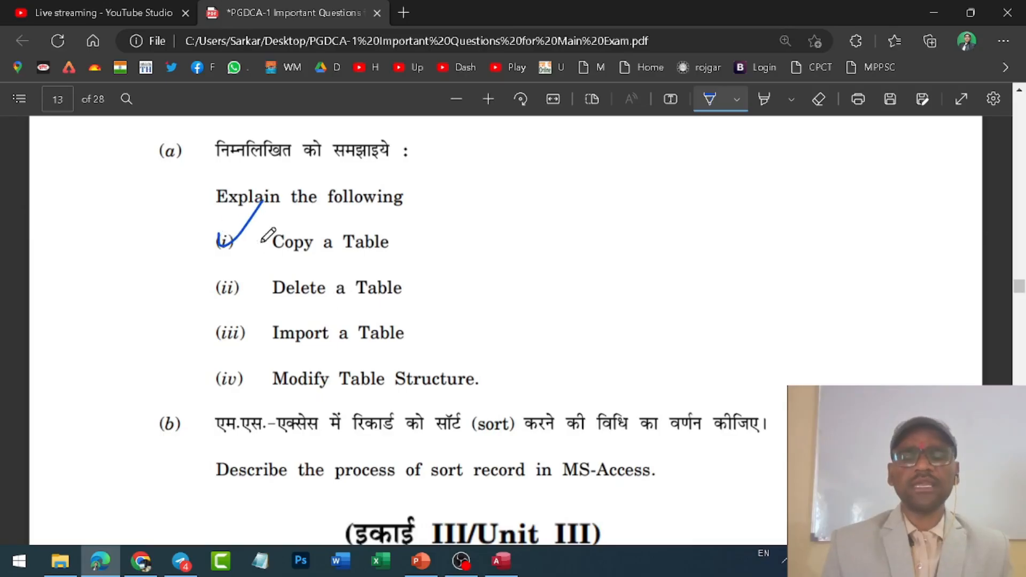
- Switch to Access and open the enrollment table in Design View as read-only
click(500, 560)
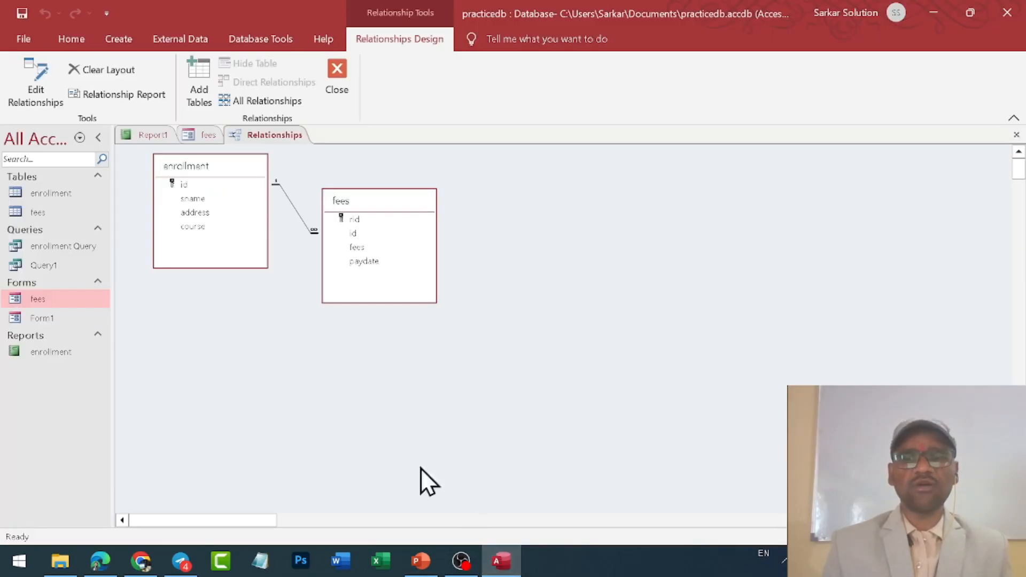
click(206, 137)
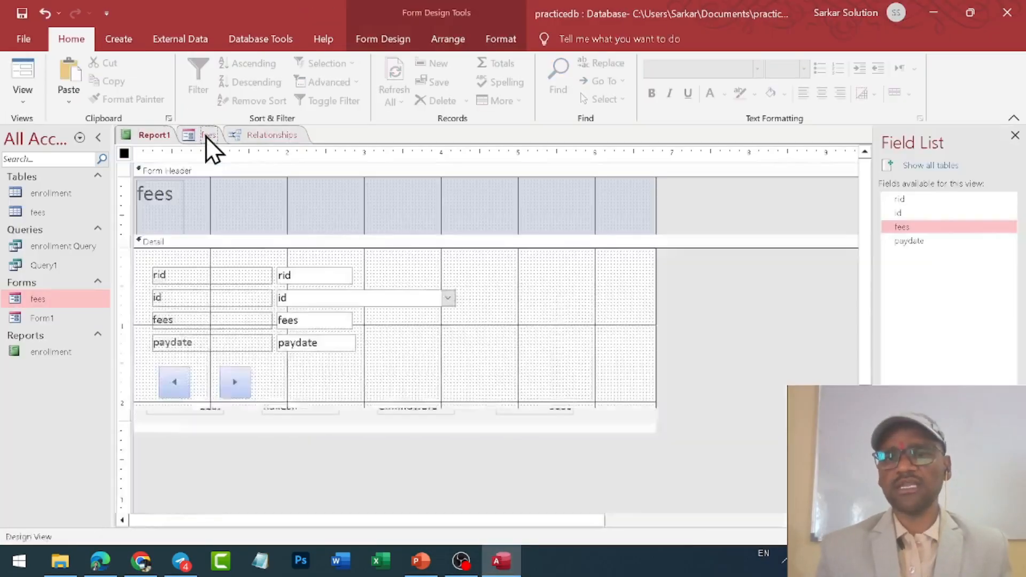
double_click(39, 193)
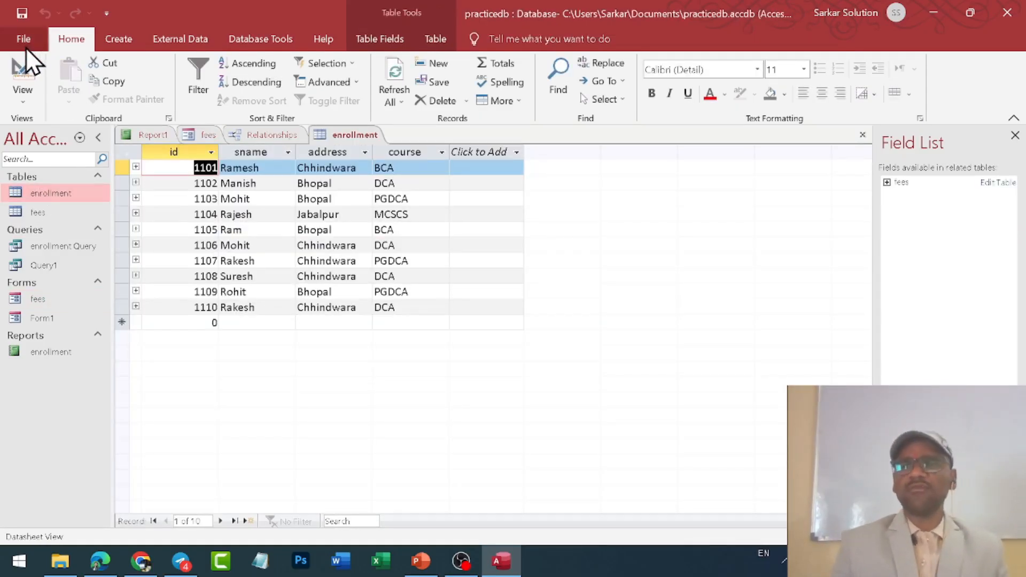
click(27, 97)
click(62, 165)
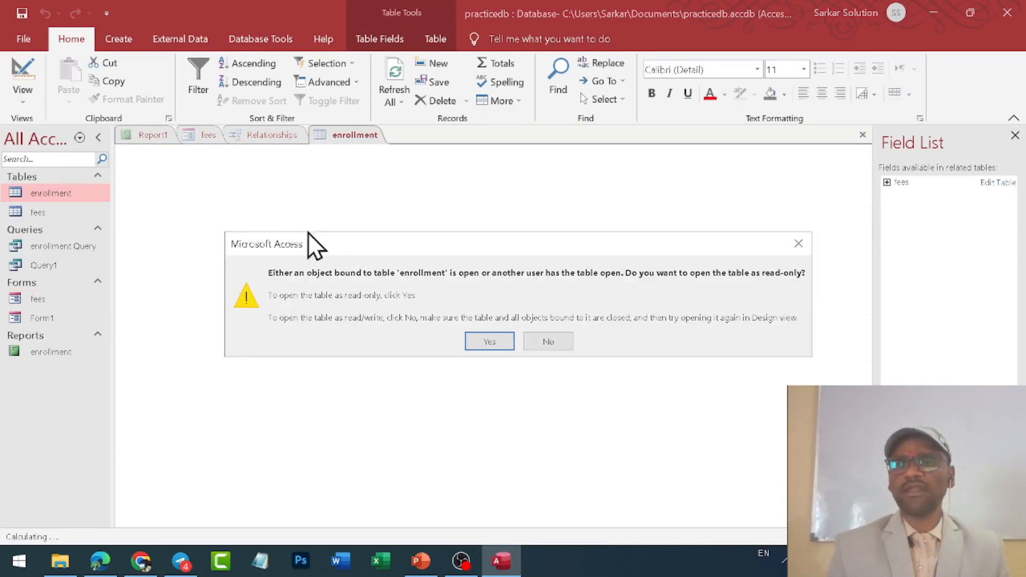
click(488, 344)
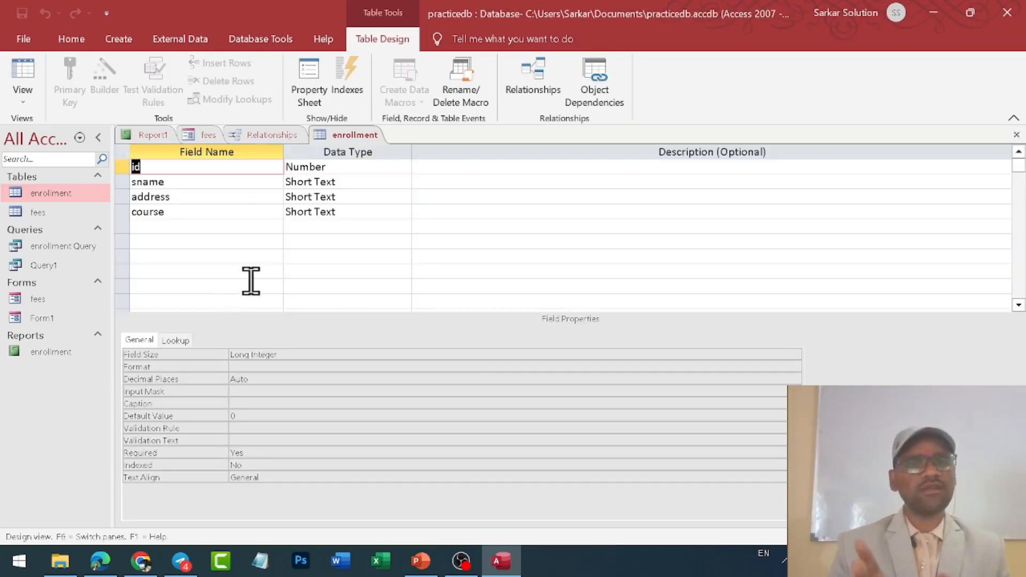
- Examine the data types offered for the enrollment table's id field, keeping Number
click(380, 166)
click(403, 169)
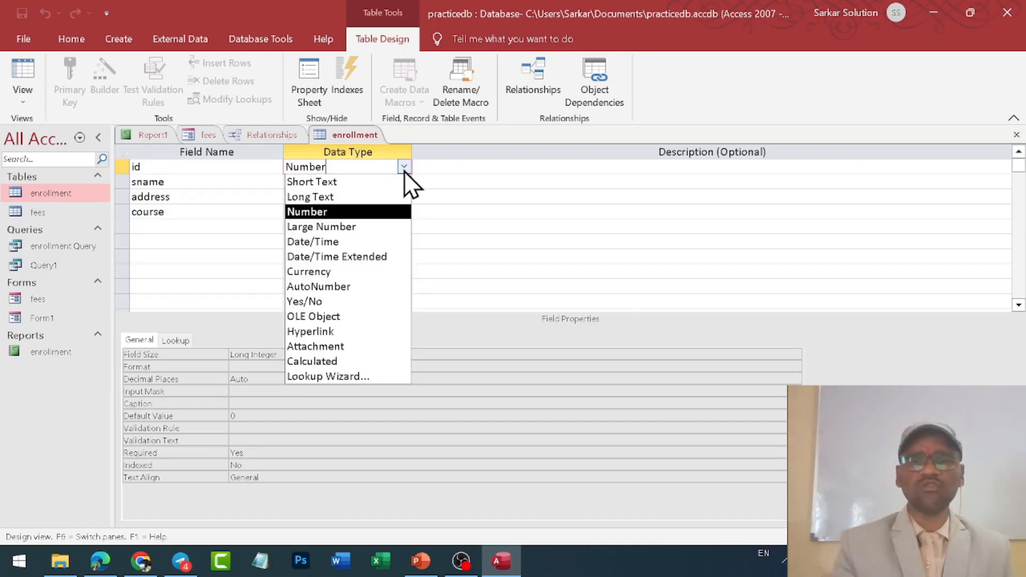
click(404, 166)
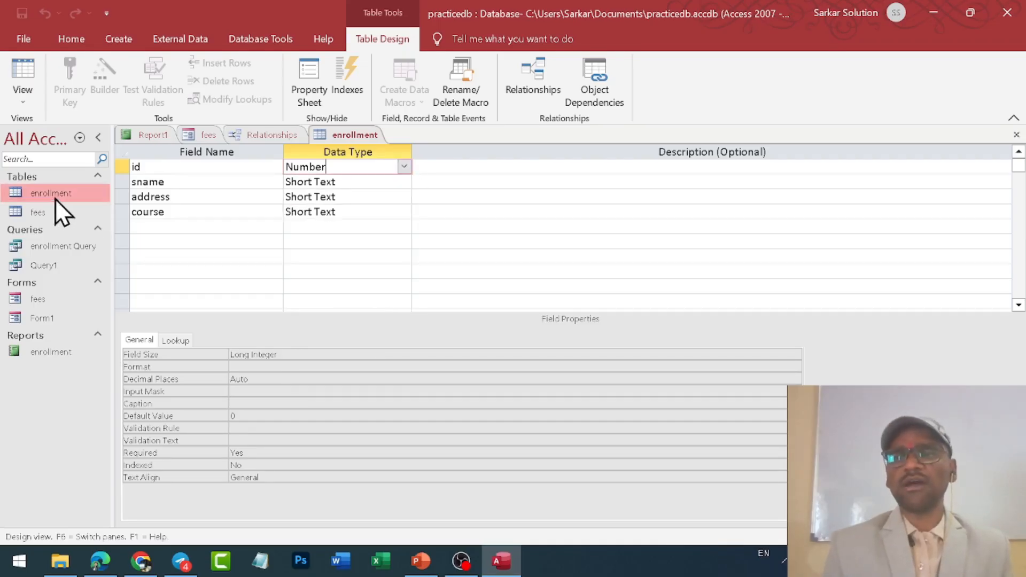
- Close the enrollment table and bring up the commands available for it, such as import, copy and delete
right_click(330, 133)
click(370, 162)
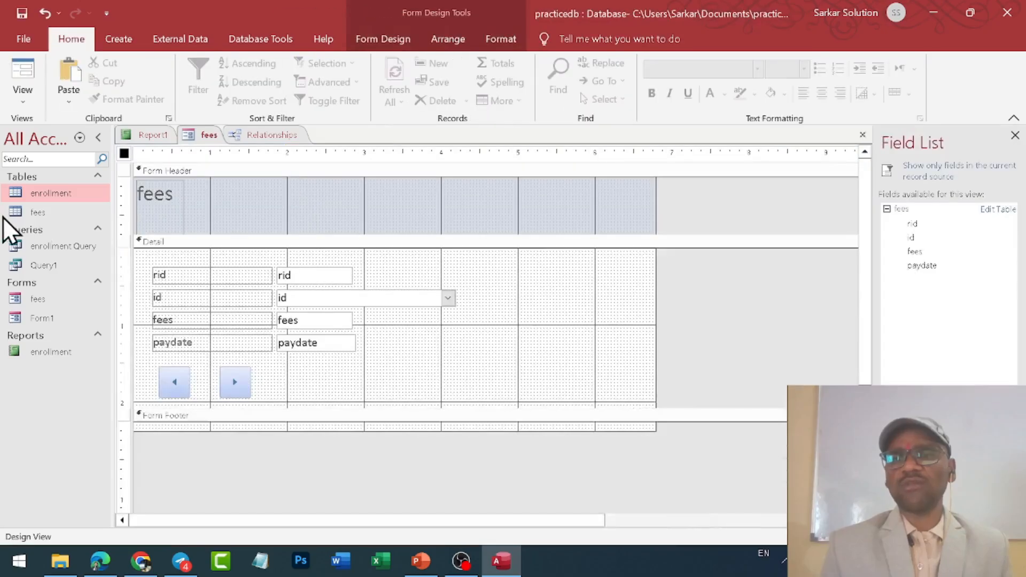
right_click(35, 192)
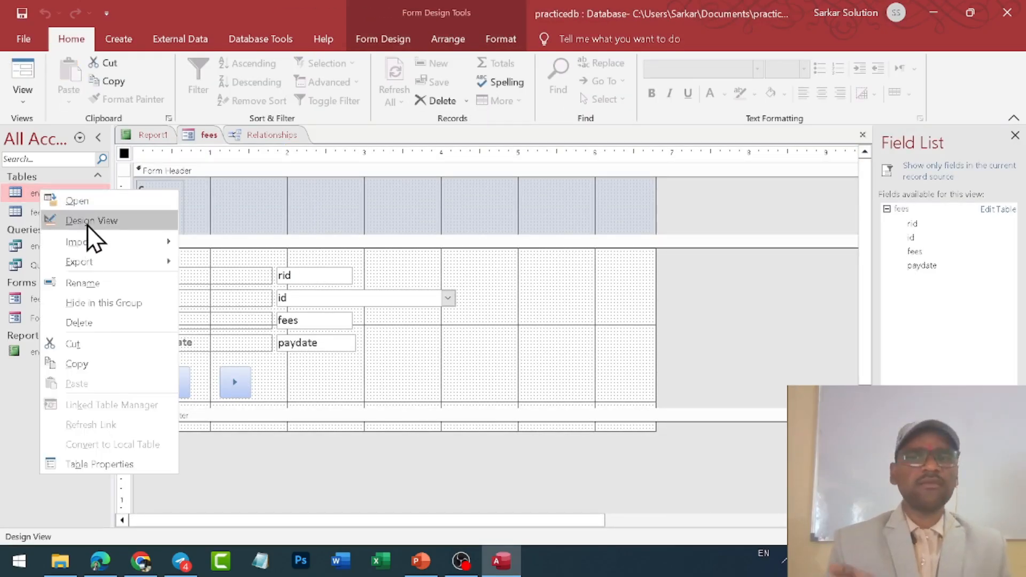
mouse_move(107, 245)
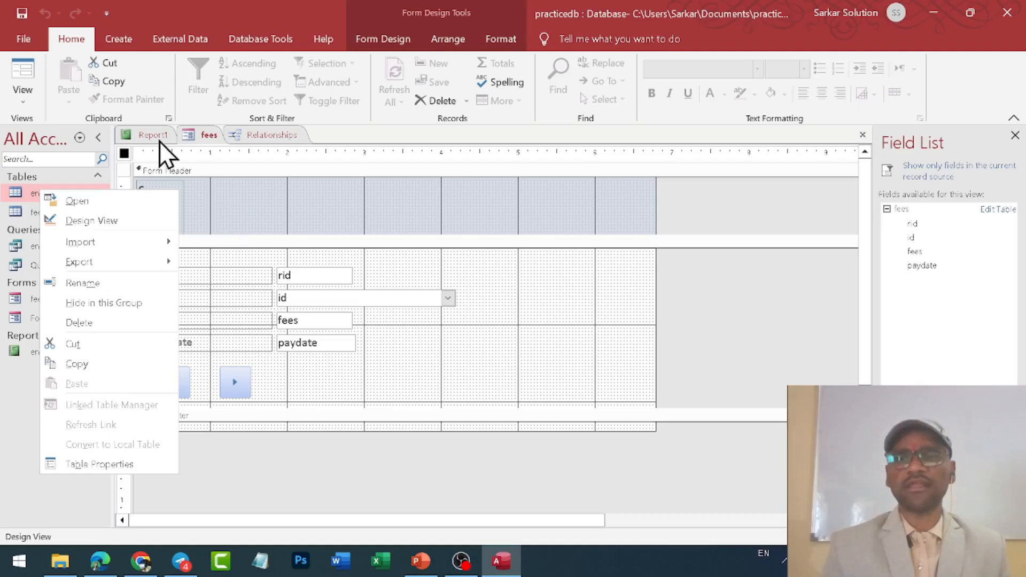
- Close the fees form with its changes saved, and close the Relationships window
click(209, 134)
click(264, 134)
right_click(209, 135)
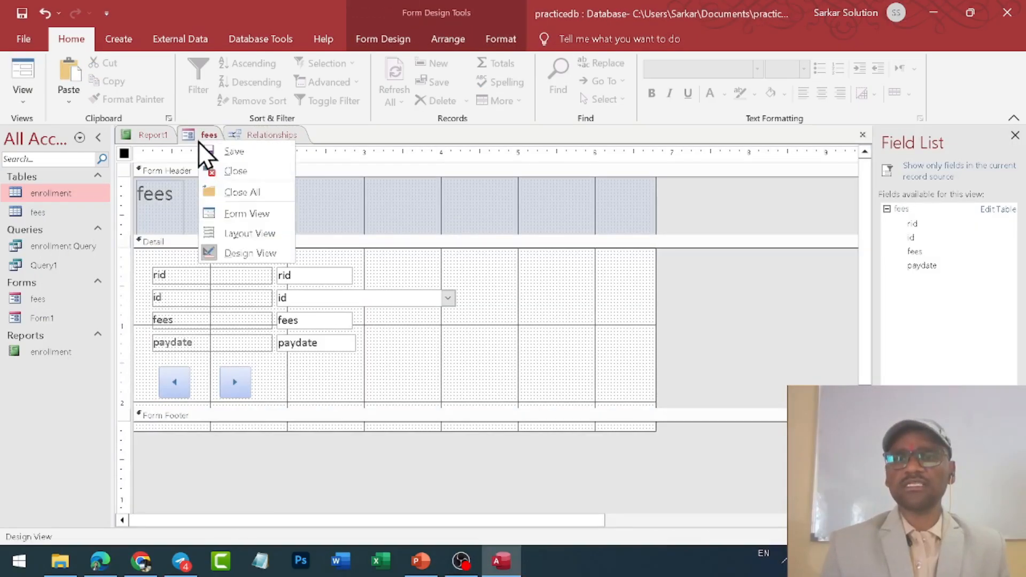
click(229, 172)
click(465, 319)
right_click(233, 137)
click(260, 161)
- Close the open enrollment report and save it under the name Report1
right_click(139, 136)
click(162, 168)
click(475, 324)
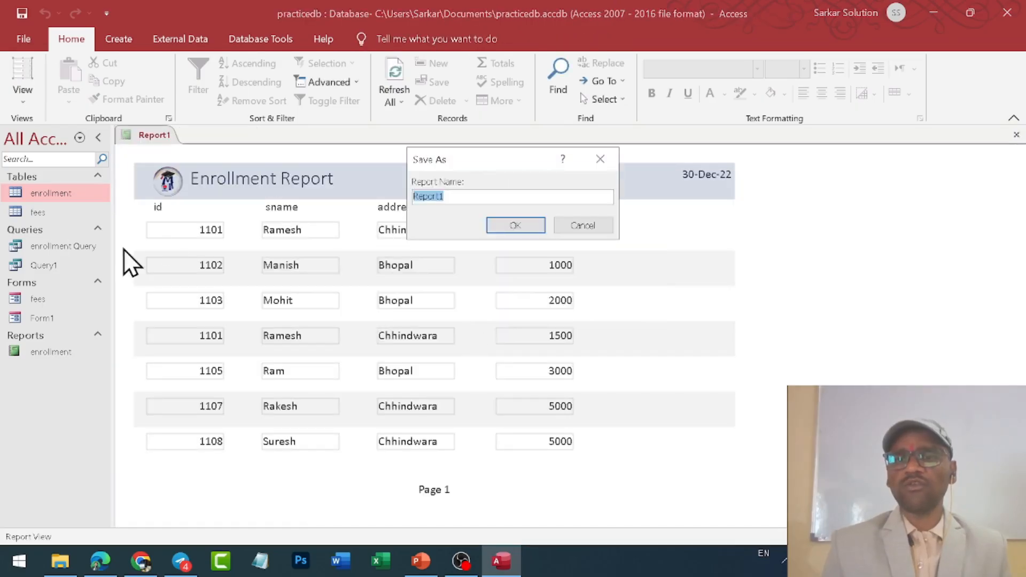
click(519, 227)
- Open the fees table and move its id column ahead of rid
double_click(47, 214)
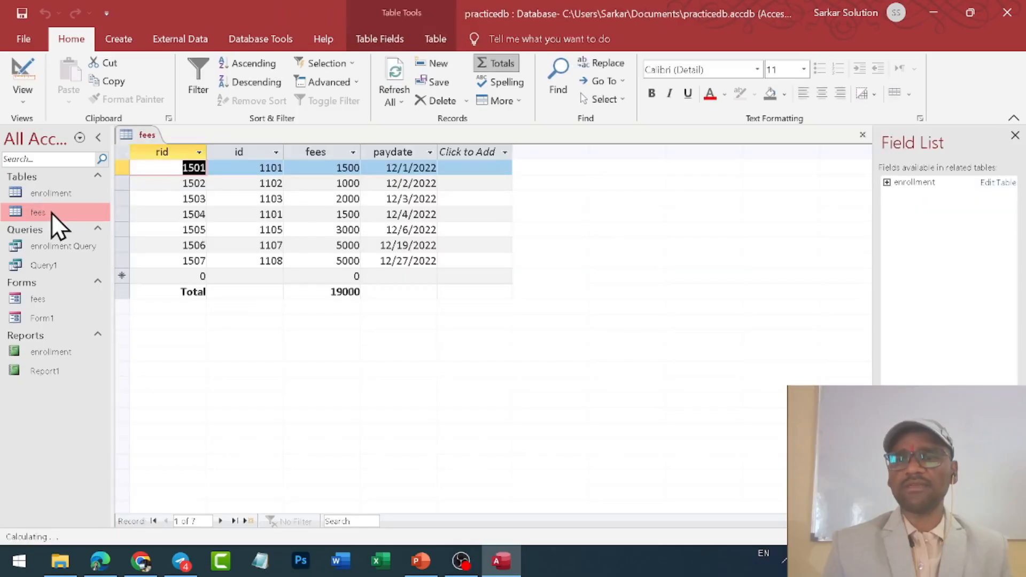
click(241, 153)
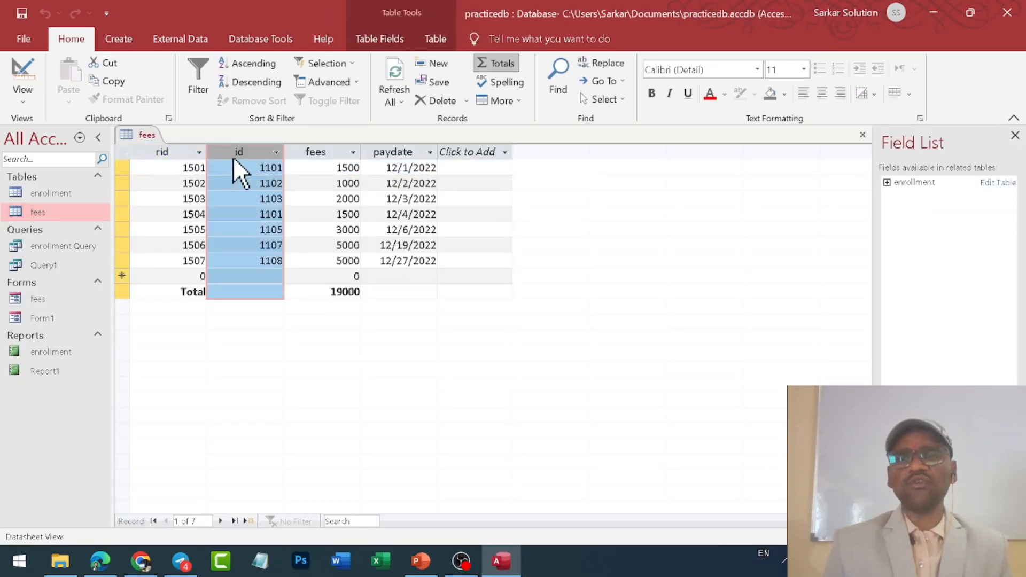
drag(246, 152, 307, 151)
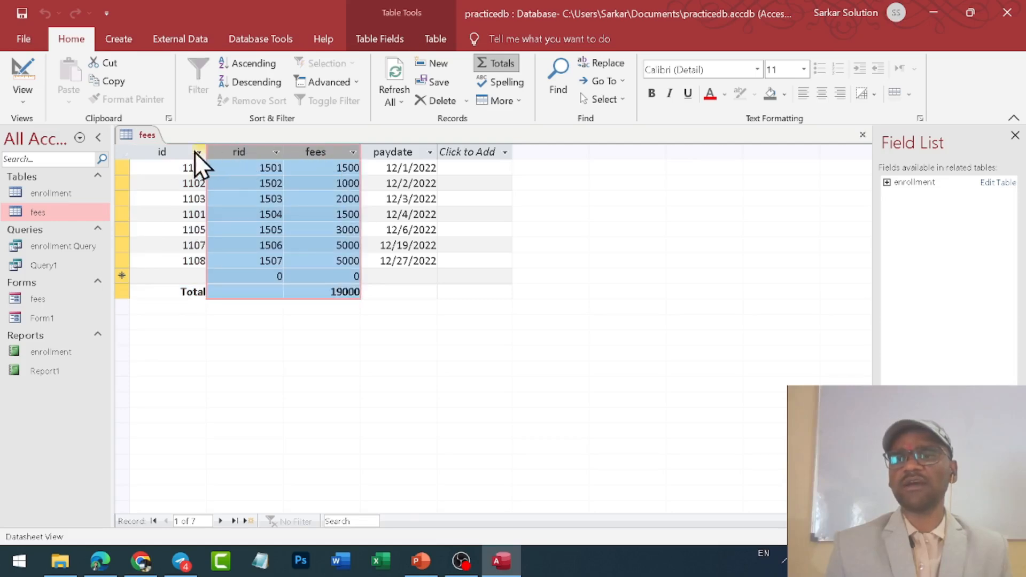
drag(170, 151, 247, 152)
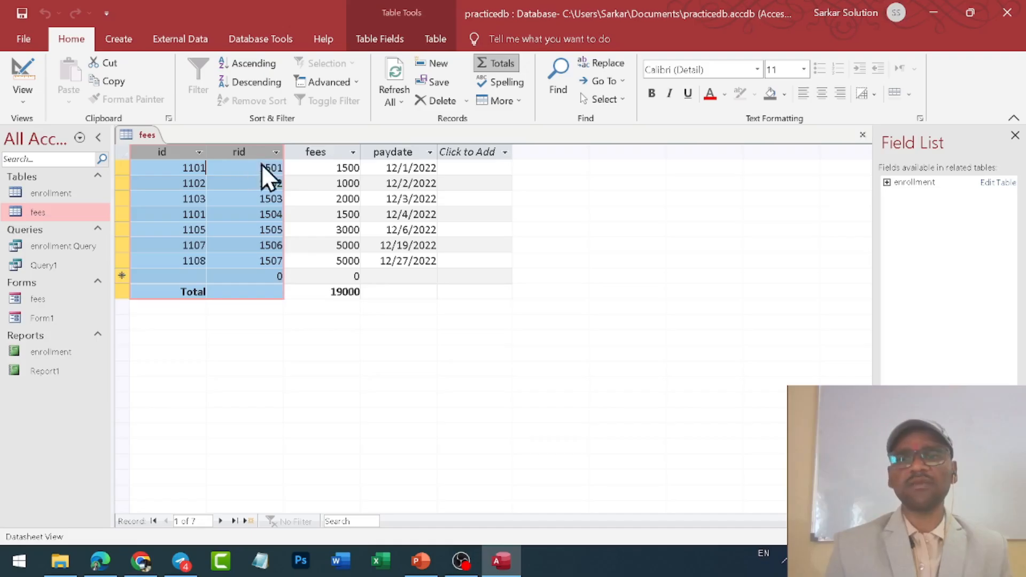
- Move the fees column between id and rid
click(301, 152)
click(167, 153)
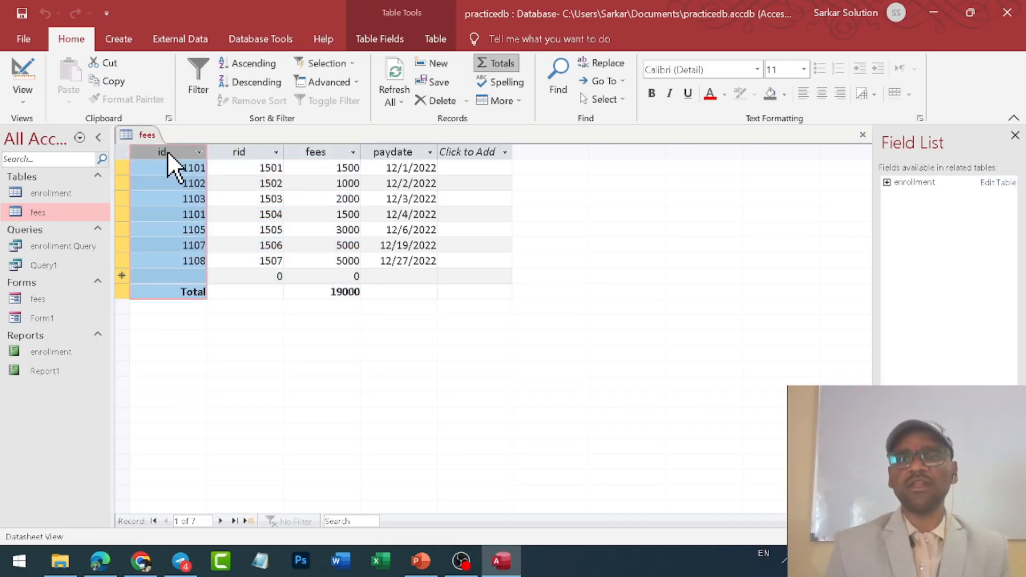
click(246, 152)
click(321, 150)
drag(323, 148, 251, 156)
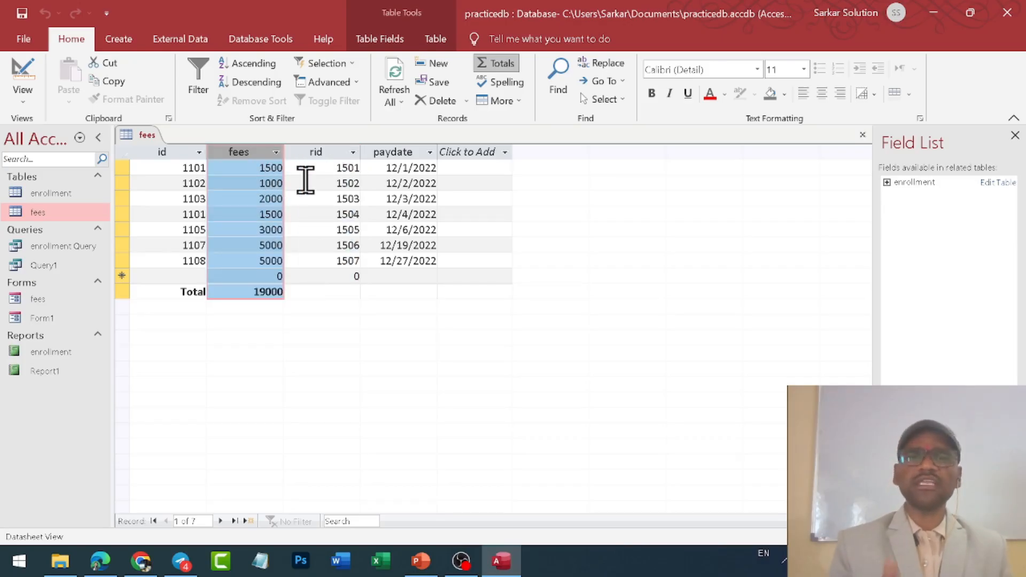
- Widen the rid column, then narrow it to less than its original width
drag(364, 148, 455, 154)
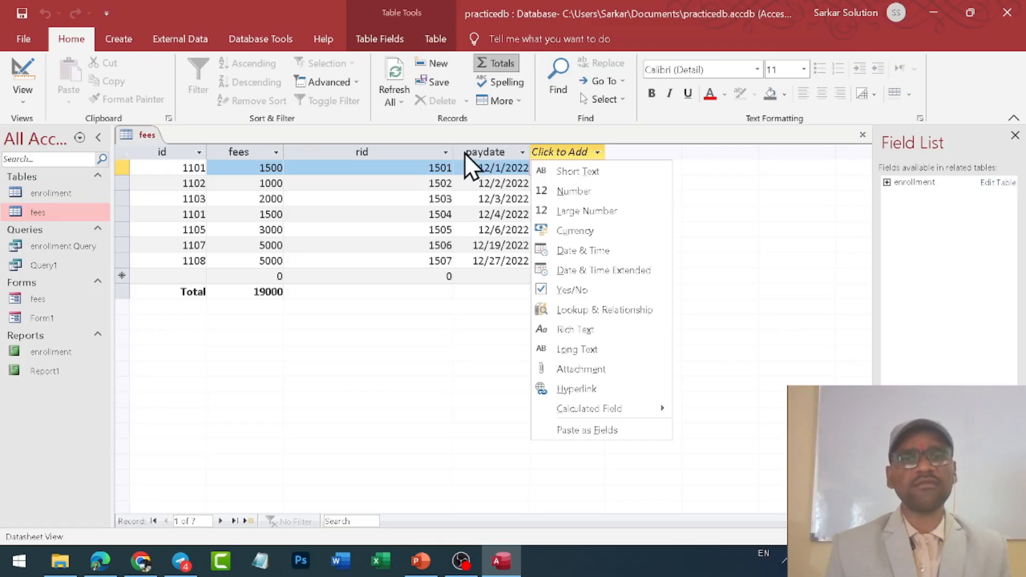
click(454, 152)
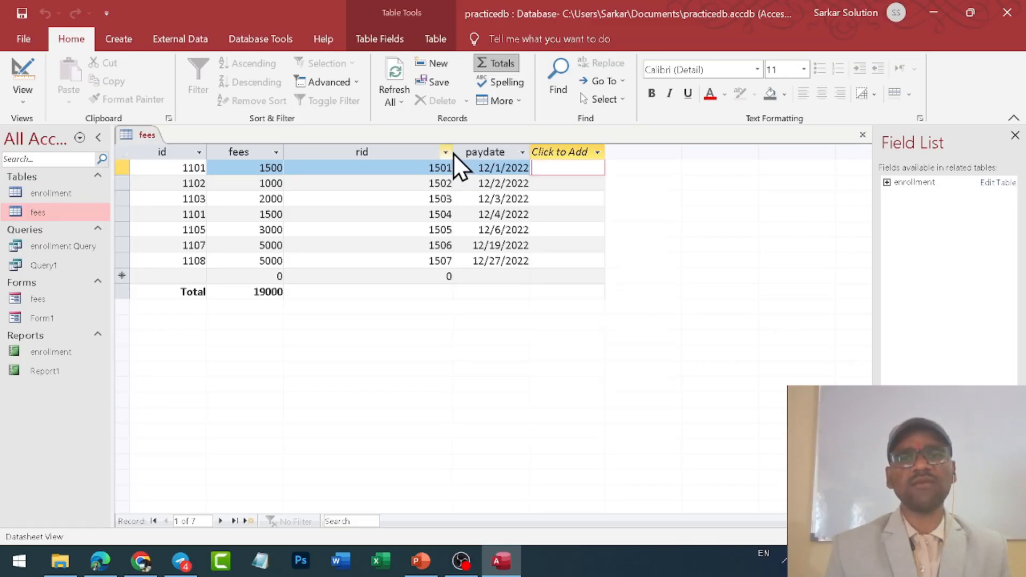
drag(454, 154, 380, 153)
double_click(378, 153)
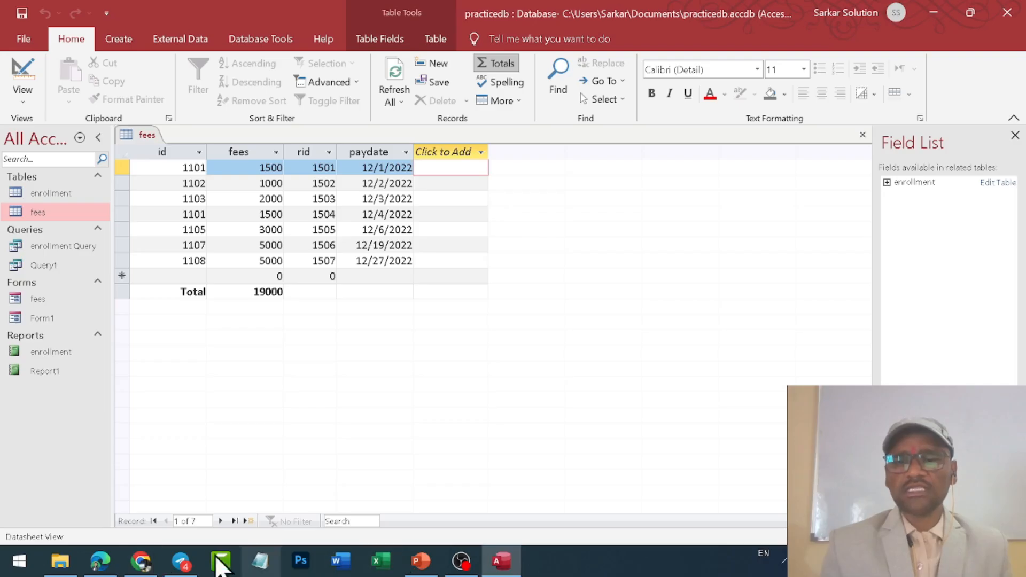
- Switch to the question PDF in Edge and tick the Delete a Table, Import a Table and Modify Table Structure items
click(100, 561)
mouse_move(218, 284)
mouse_down()
mouse_move(220, 297)
mouse_move(289, 260)
mouse_up()
drag(237, 315, 199, 337)
drag(201, 375, 265, 339)
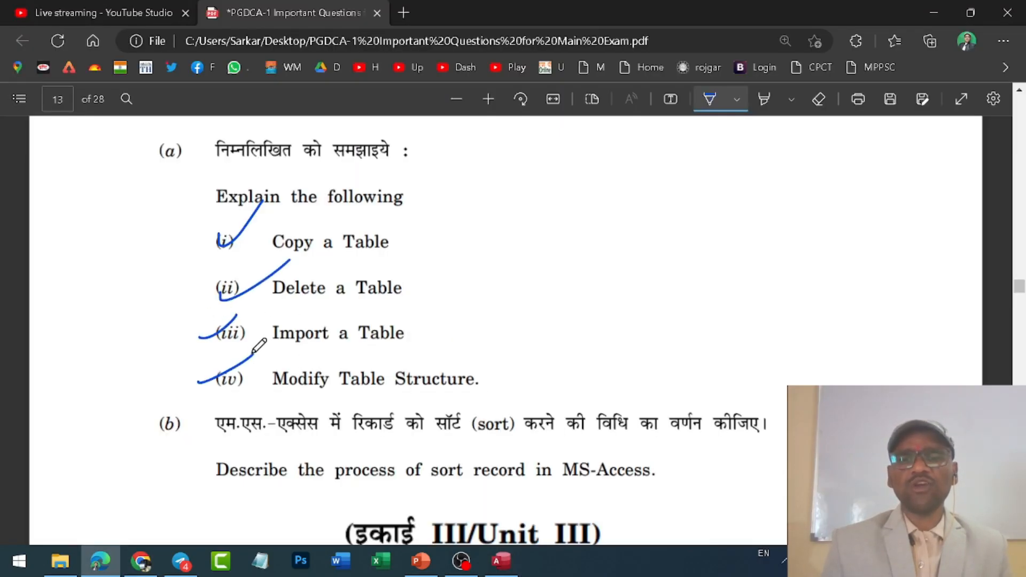
- Switch to Access and show the fees table's structure in Design View
click(500, 561)
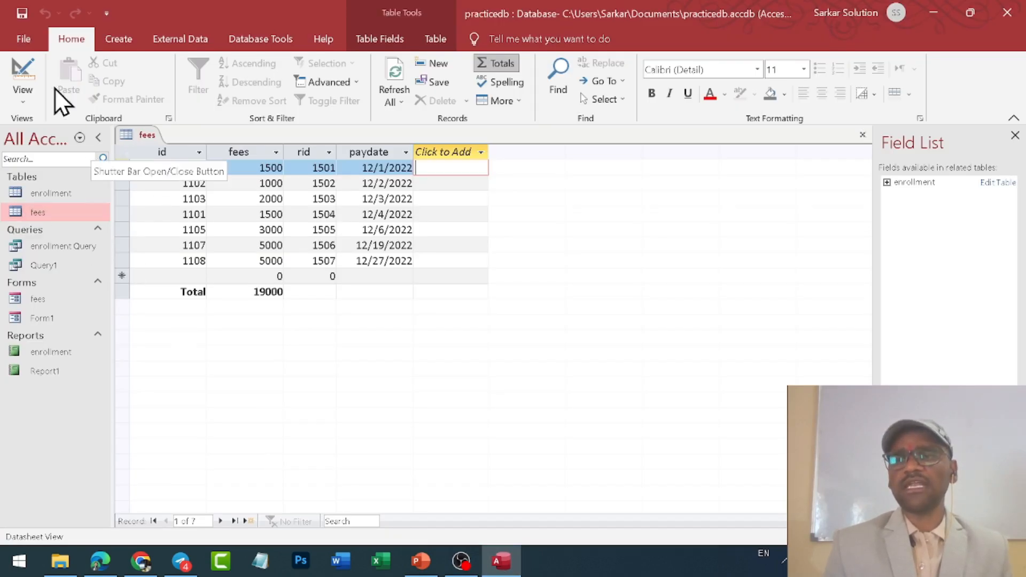
click(24, 96)
click(55, 164)
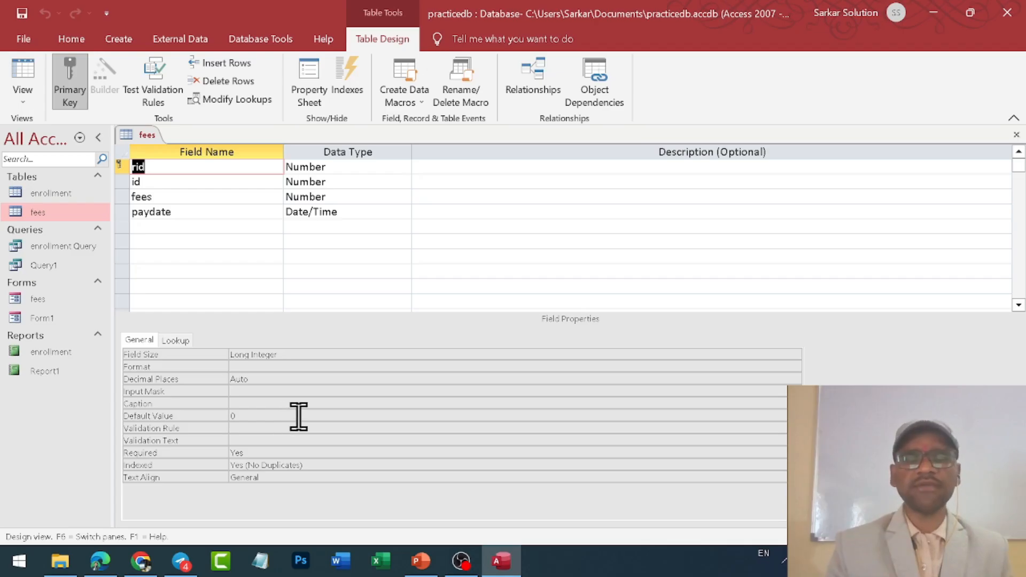
- Return to the question PDF in Edge and underline the Hindi words about sorting records in question (b)
click(100, 561)
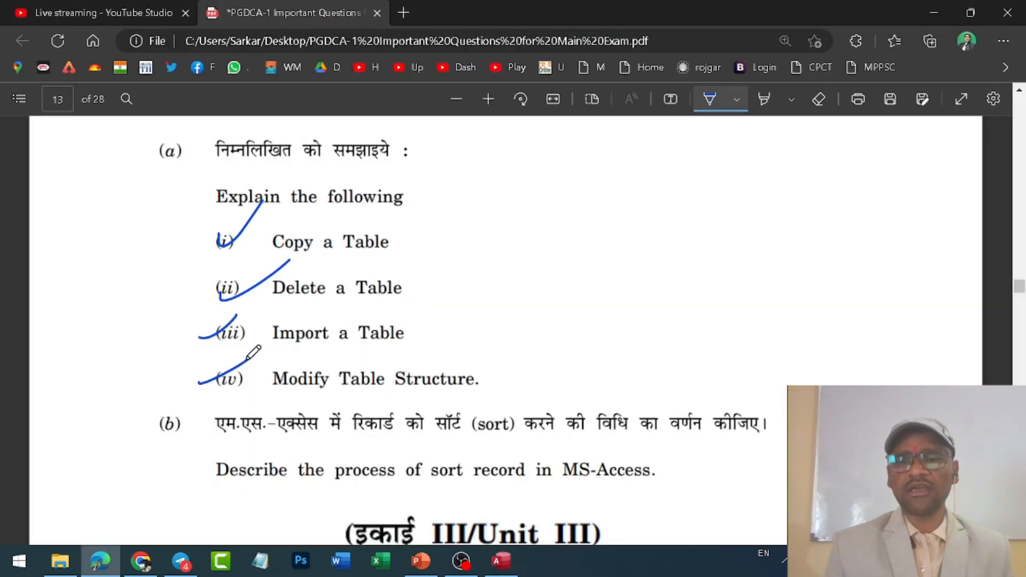
scroll(255, 351, down, 3)
drag(231, 171, 395, 164)
drag(404, 158, 451, 154)
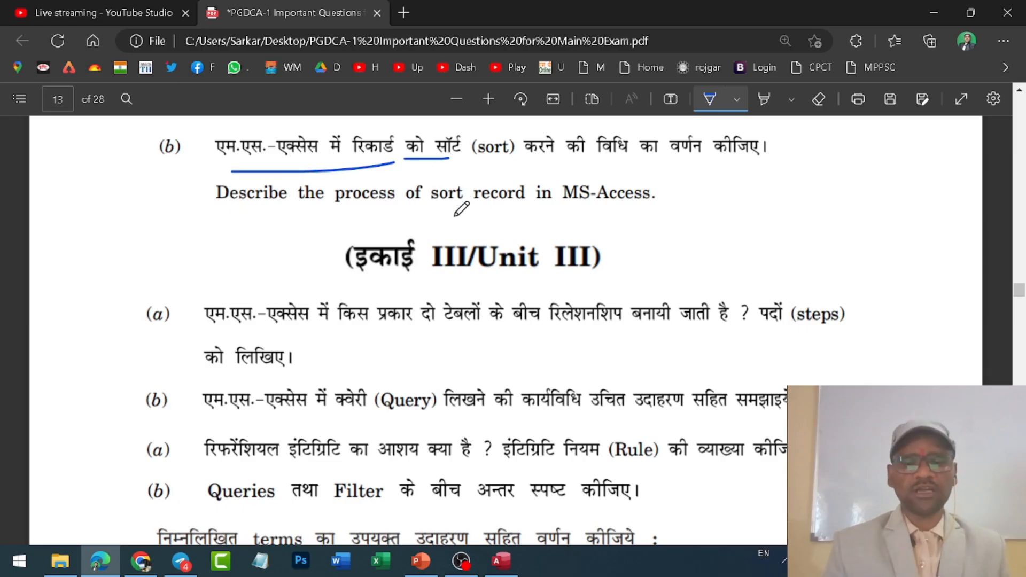
- Tick the Unit III question on relationships between two tables, circle its key words, and tick the question on writing a Query
scroll(431, 214, down, 1)
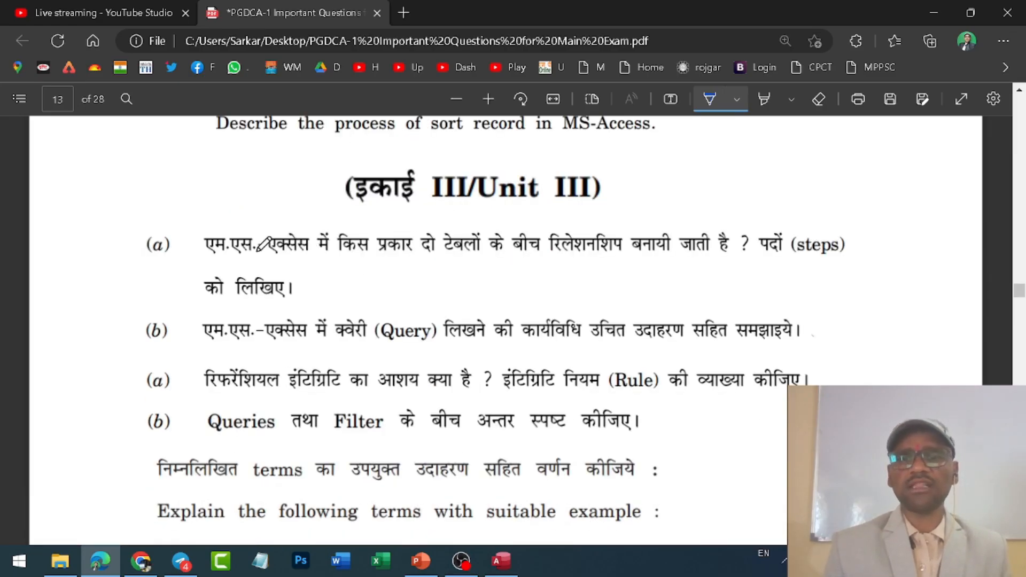
scroll(229, 238, down, 1)
drag(187, 174, 274, 131)
mouse_move(440, 159)
mouse_down()
mouse_move(633, 160)
mouse_move(497, 165)
mouse_up()
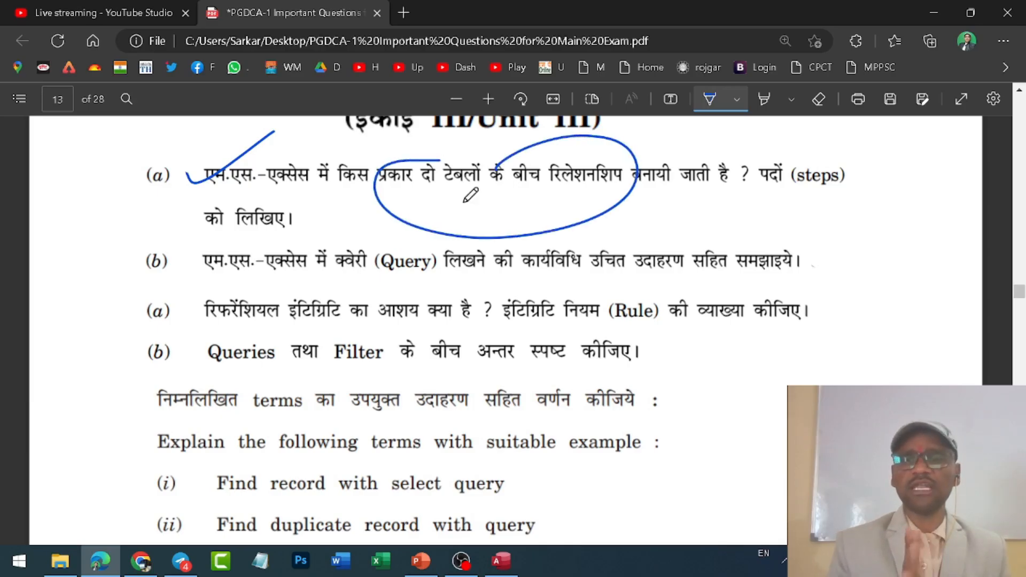
drag(182, 257, 259, 218)
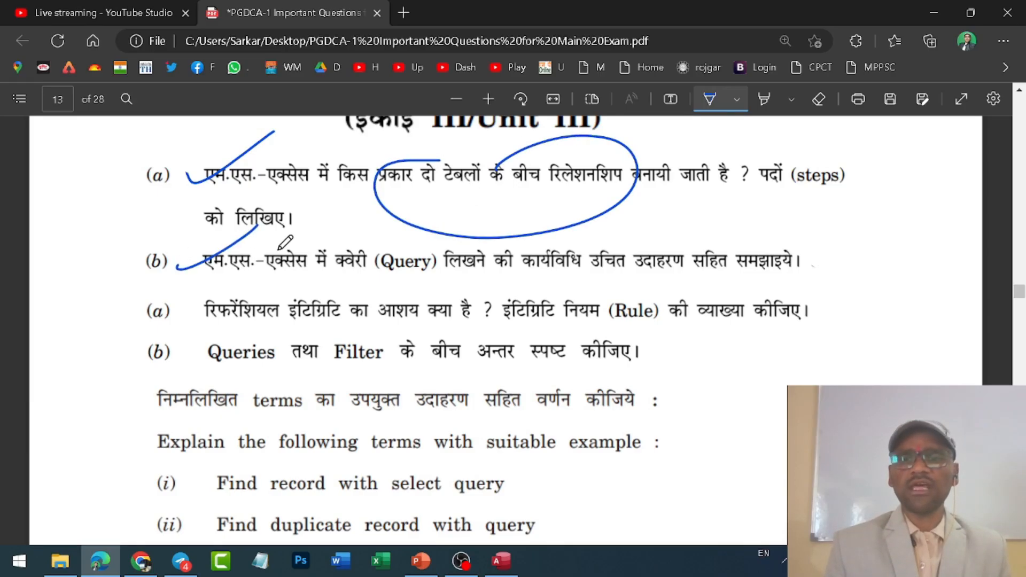
- Tick the Unit III questions on referential integrity and on Queries versus Filter, and mark the words about the integrity rule
scroll(285, 243, down, 2)
drag(183, 173, 247, 154)
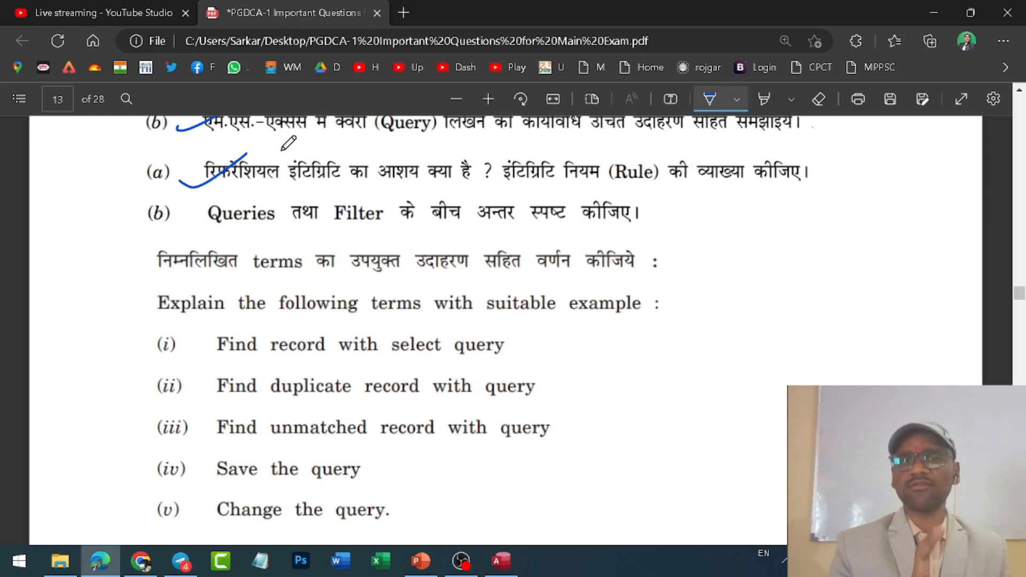
drag(511, 195, 627, 186)
mouse_move(182, 214)
mouse_down()
mouse_move(247, 195)
mouse_move(196, 184)
mouse_move(255, 203)
mouse_up()
- Tick the Save the query and Change the query items in the list of query terms
scroll(409, 246, down, 3)
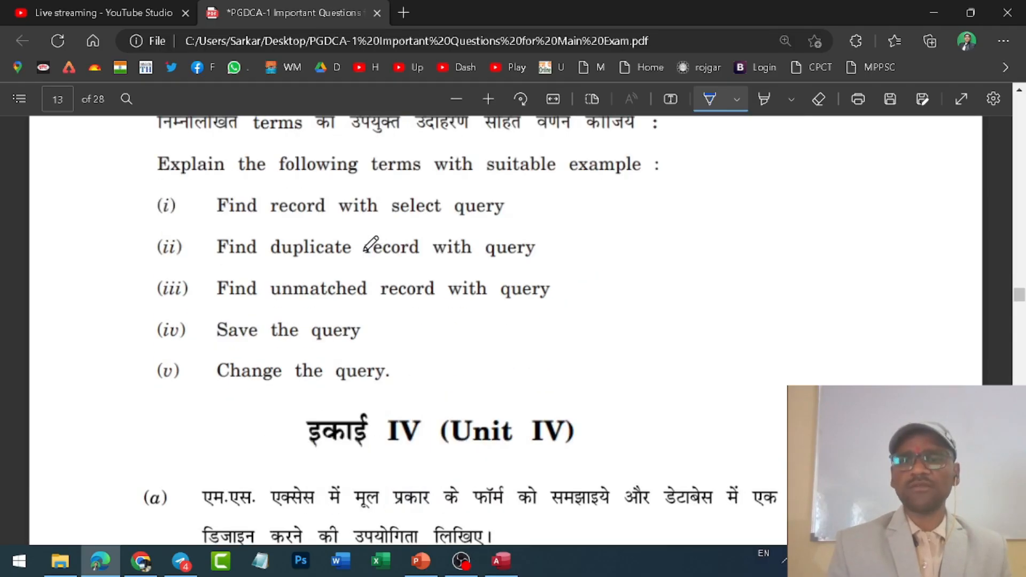
drag(147, 208, 205, 179)
scroll(202, 241, down, 3)
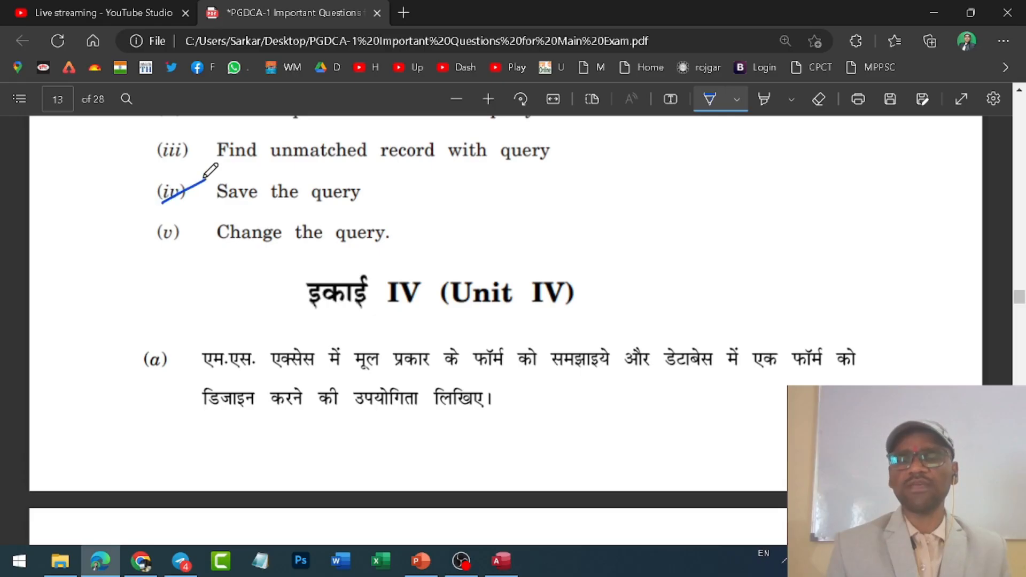
drag(157, 244, 205, 219)
- Tick Unit IV question (a) on basic form types, then underline and circle its key words about forms
scroll(210, 212, down, 3)
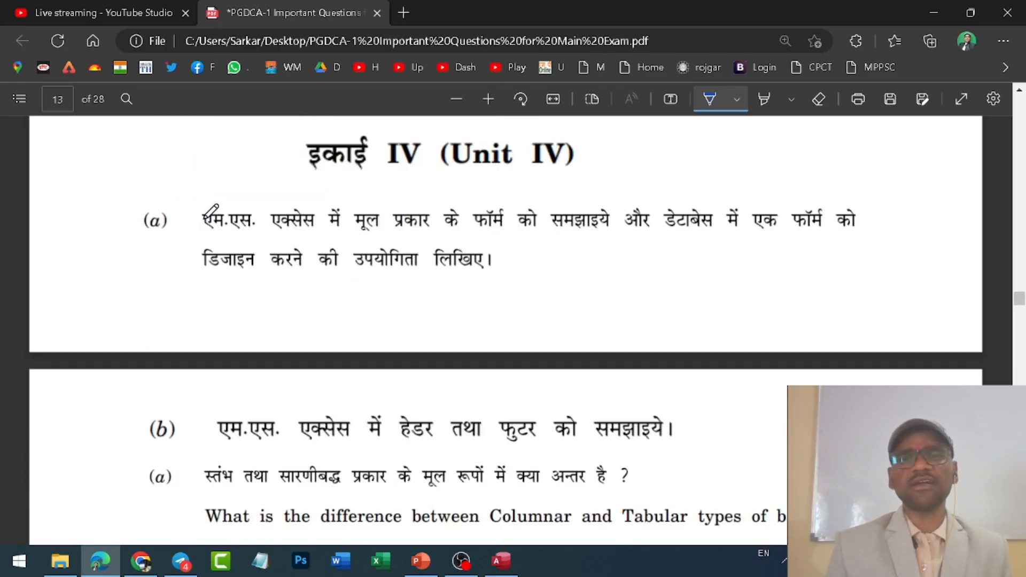
drag(181, 226, 257, 174)
drag(309, 242, 530, 245)
mouse_move(528, 198)
mouse_down()
mouse_move(477, 194)
mouse_move(499, 221)
mouse_up()
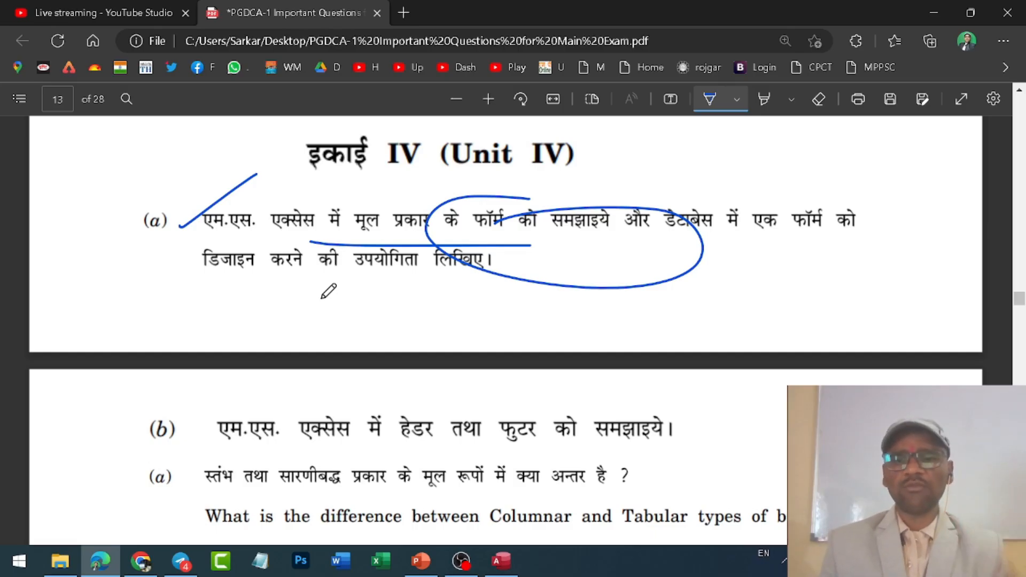
- Tick question (b) on header and footer in MS-Access and circle the Hindi words for header and footer
scroll(330, 288, down, 5)
drag(197, 151, 252, 118)
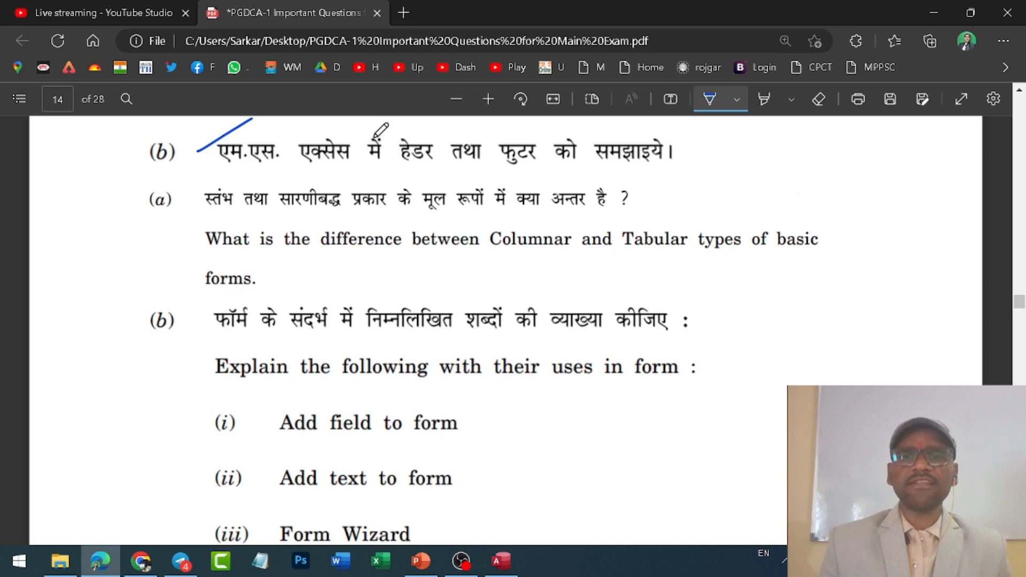
mouse_move(411, 129)
mouse_down()
mouse_move(467, 125)
mouse_move(398, 123)
mouse_up()
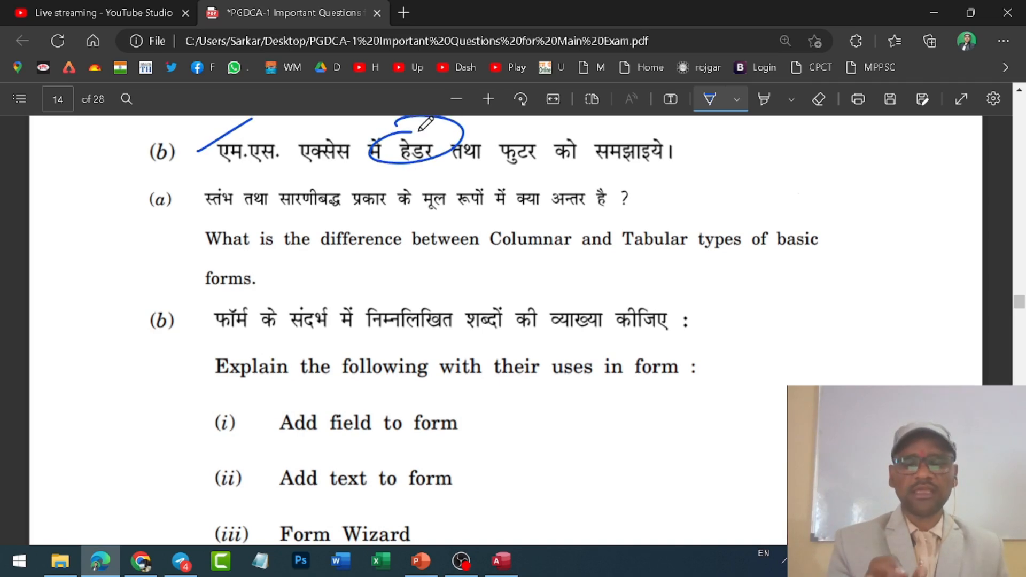
mouse_move(510, 138)
mouse_down()
mouse_move(478, 177)
mouse_move(541, 158)
mouse_move(489, 140)
mouse_up()
- Tick the question on the difference between basic form types and circle the words "Columnar and Tabular"
drag(187, 191, 218, 183)
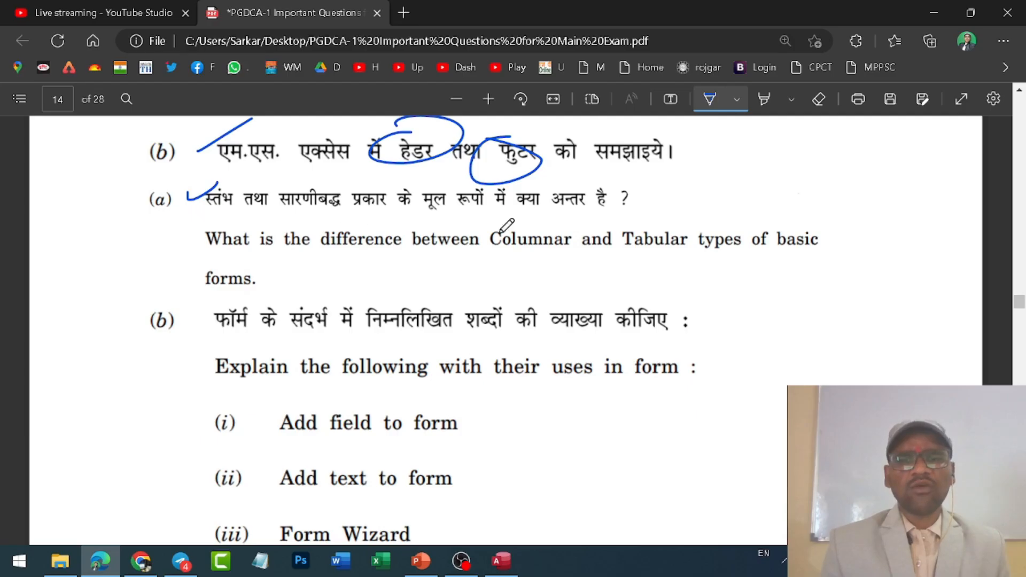
drag(560, 214, 546, 228)
mouse_move(686, 217)
mouse_down()
mouse_move(688, 233)
mouse_move(489, 227)
mouse_move(691, 231)
mouse_move(621, 225)
mouse_up()
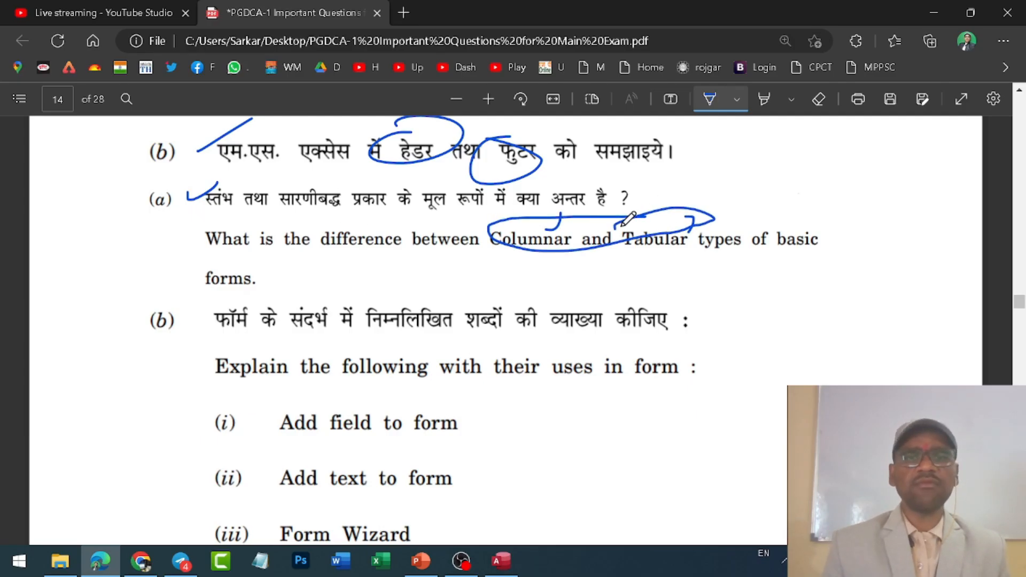
- Tick the Add field to form, Add text to form, Form Wizard and Create Template items, underlining "text to form"
scroll(624, 207, down, 4)
mouse_move(191, 214)
mouse_down()
mouse_move(229, 207)
mouse_move(261, 175)
mouse_up()
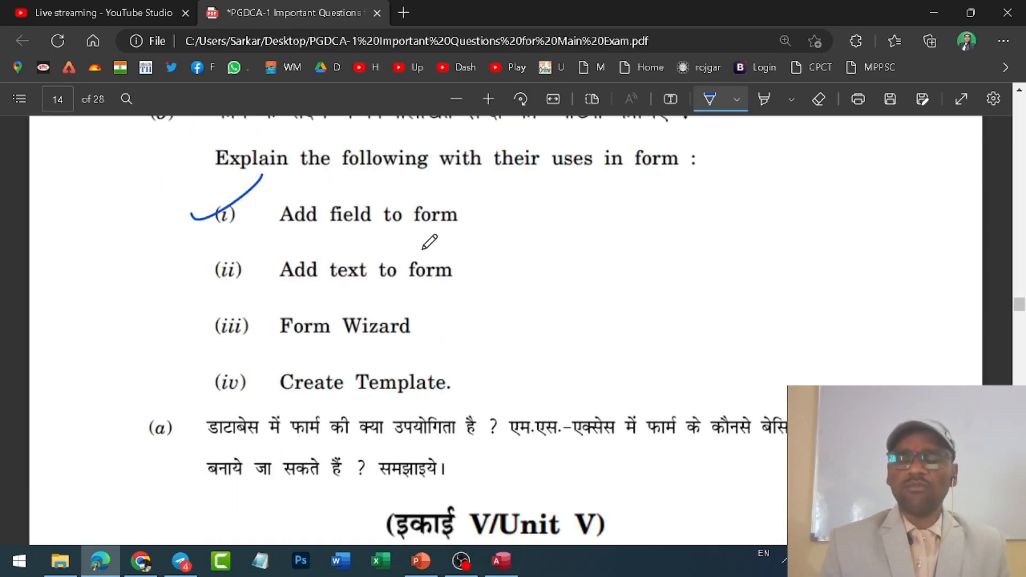
drag(194, 269, 265, 240)
drag(330, 289, 431, 282)
drag(185, 321, 253, 292)
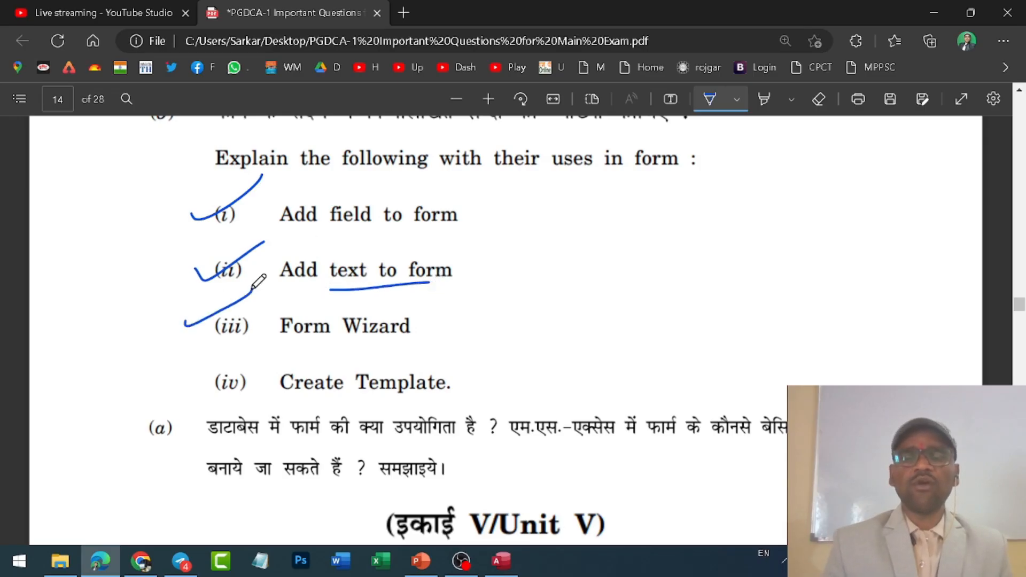
scroll(251, 347, down, 3)
drag(202, 245, 248, 231)
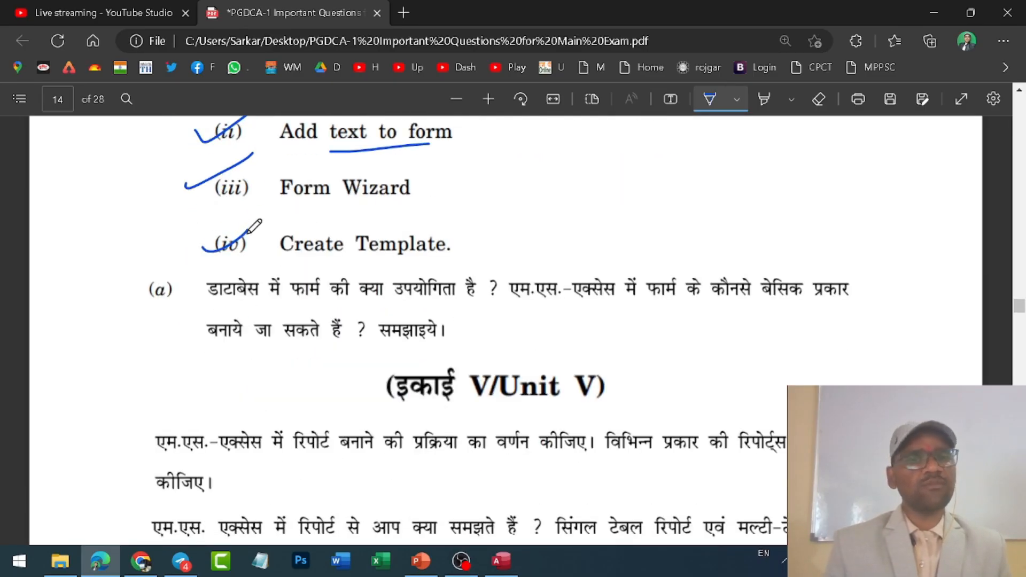
- Tick the last Unit IV question on the usefulness of forms in a database and underline its Hindi words about forms
scroll(342, 243, up, 2)
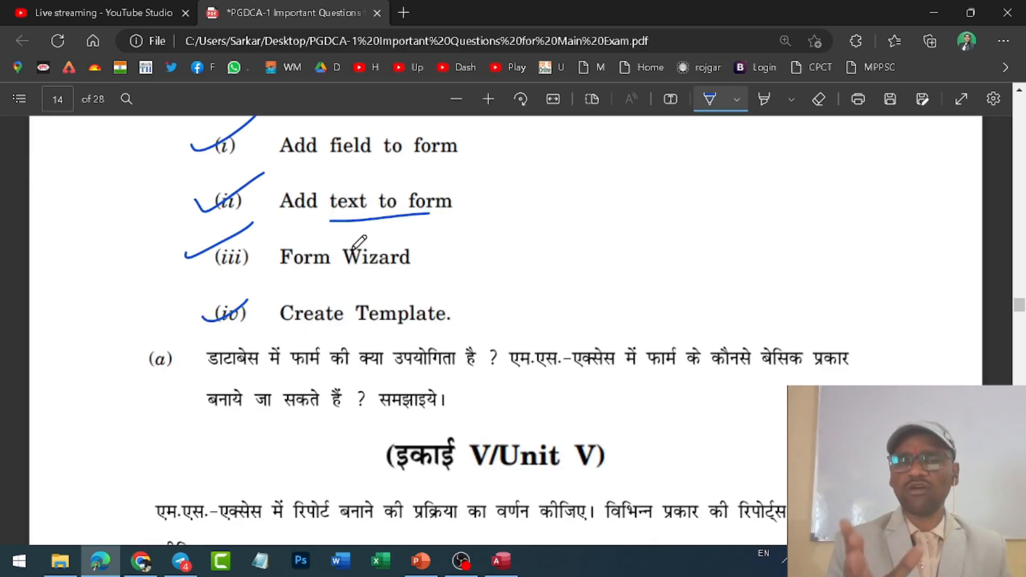
scroll(402, 223, down, 4)
drag(186, 161, 241, 126)
drag(295, 168, 378, 167)
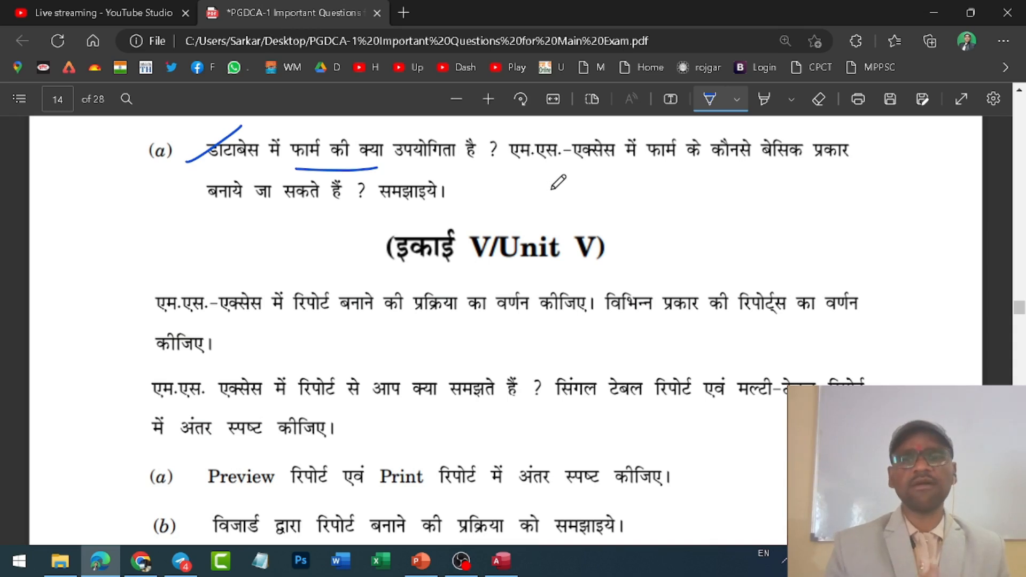
- Tick the first two Unit V report questions, underline the words about creating a report, and circle the single-table and multi-table report words
scroll(555, 182, down, 3)
drag(147, 170, 201, 136)
drag(286, 178, 396, 176)
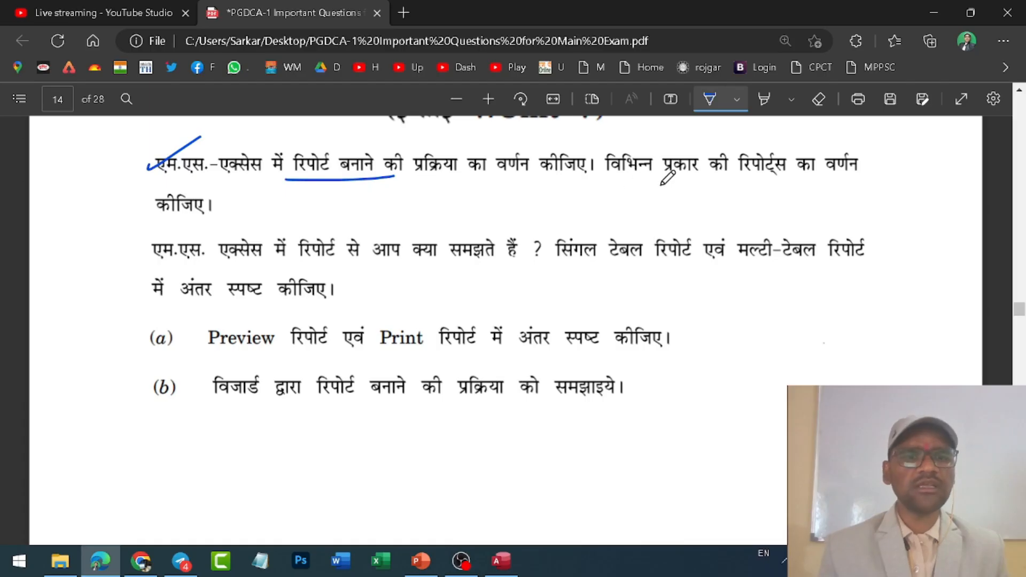
drag(191, 264, 299, 223)
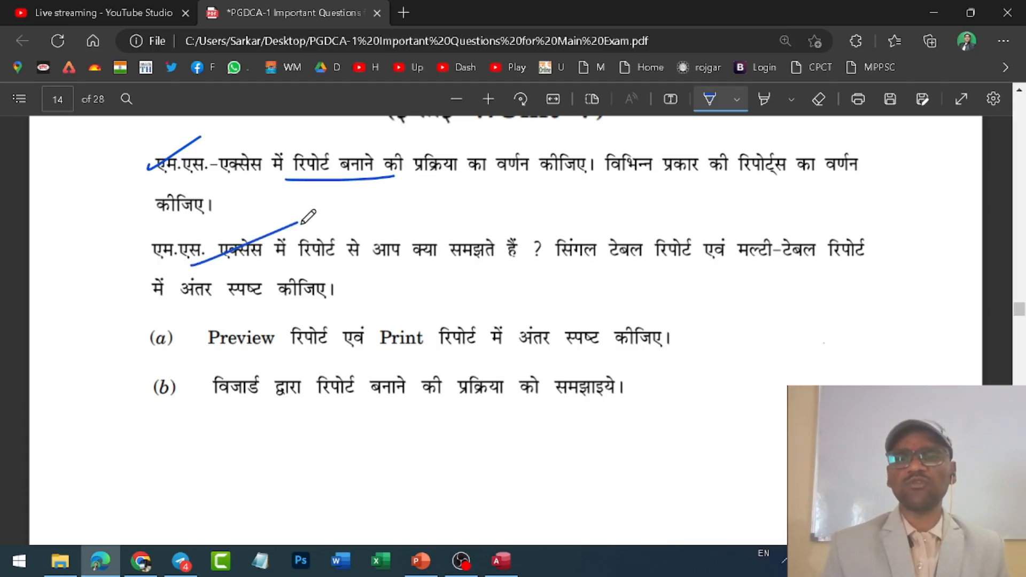
mouse_move(585, 256)
mouse_down()
mouse_move(780, 237)
mouse_move(823, 199)
mouse_move(783, 202)
mouse_up()
- Tick the Unit V questions on Preview versus Print report and on creating a report with the wizard
drag(152, 335, 251, 300)
scroll(256, 371, down, 3)
drag(168, 273, 253, 223)
scroll(274, 234, up, 20)
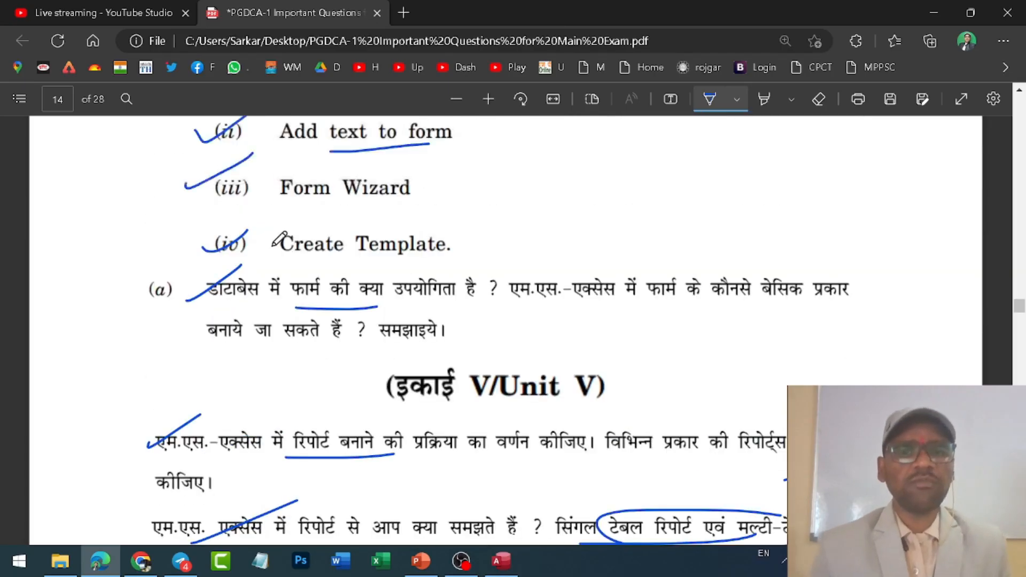
scroll(287, 243, up, 20)
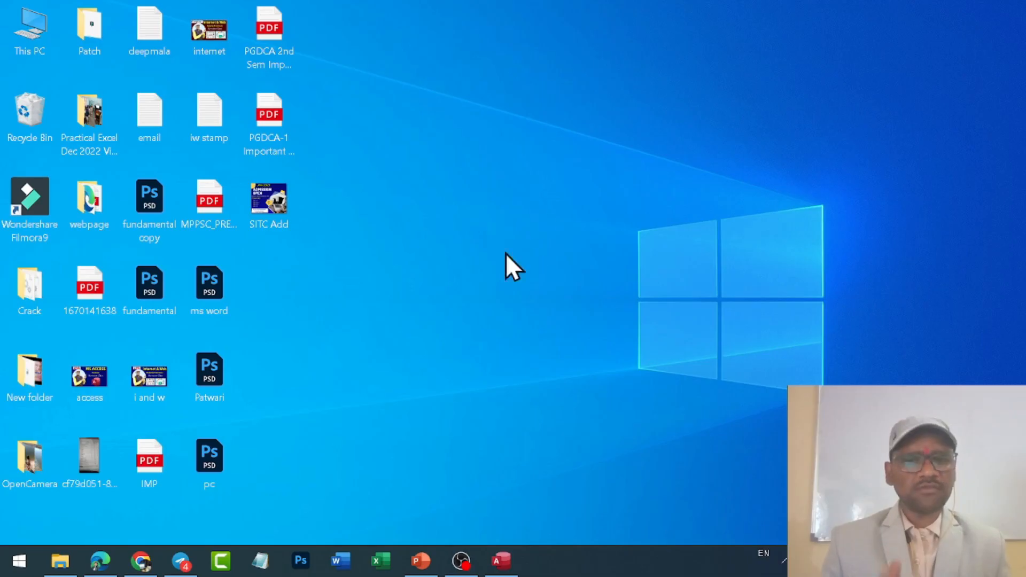
- Switch to Chrome, open the Sarkar Study Waves Education YouTube channel in a new tab, and highlight the channel name
click(141, 560)
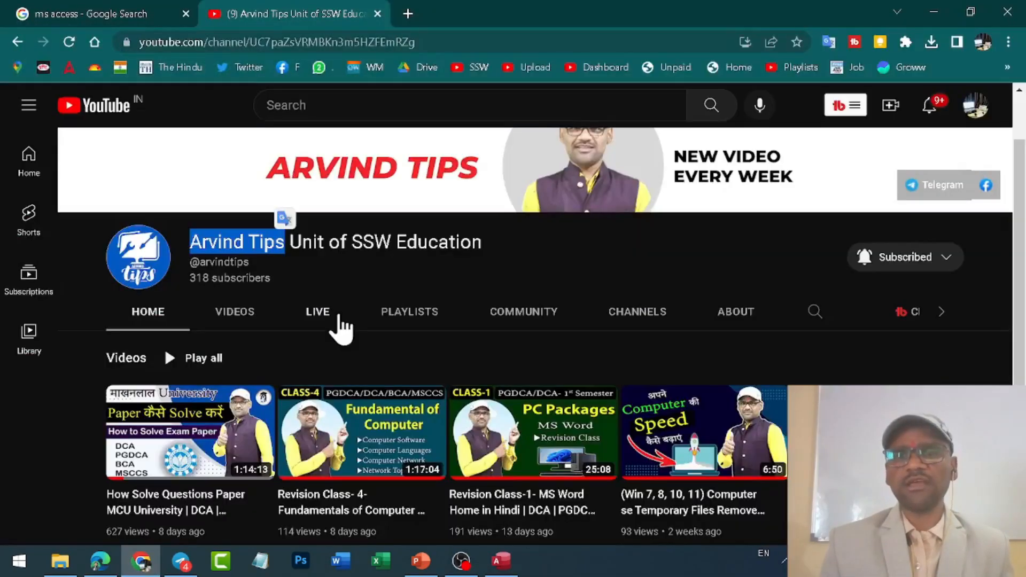
click(210, 227)
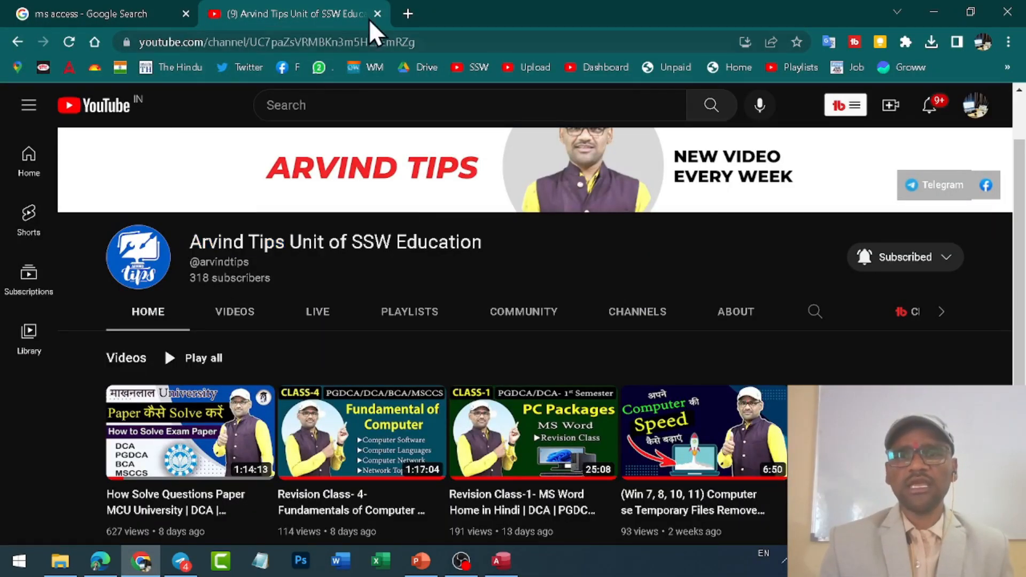
click(408, 13)
click(477, 67)
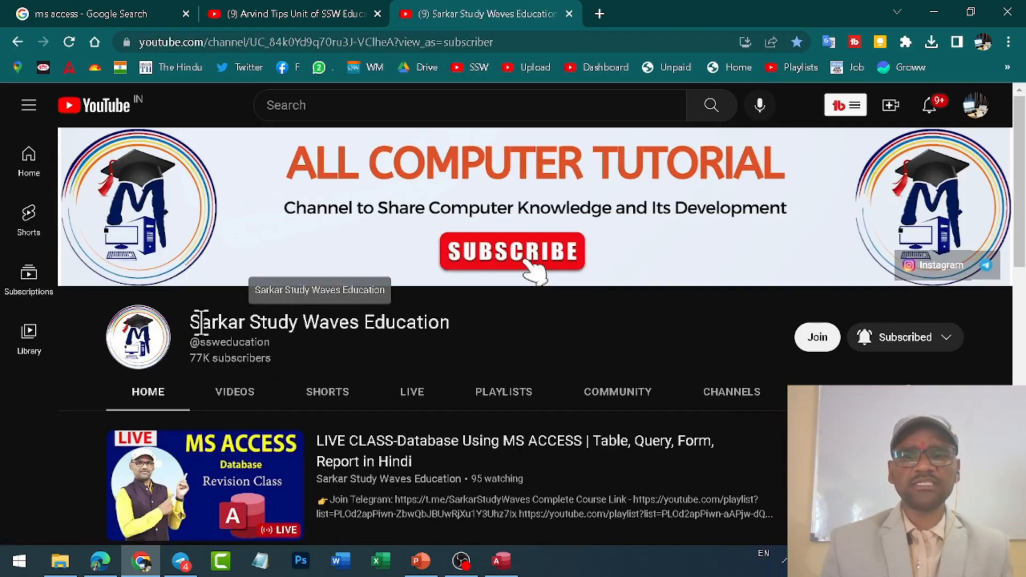
drag(200, 320, 449, 320)
- Show the channel's playlists and advance the created playlists to PGDCA & DCA First Semester MCU Syllabus
click(521, 409)
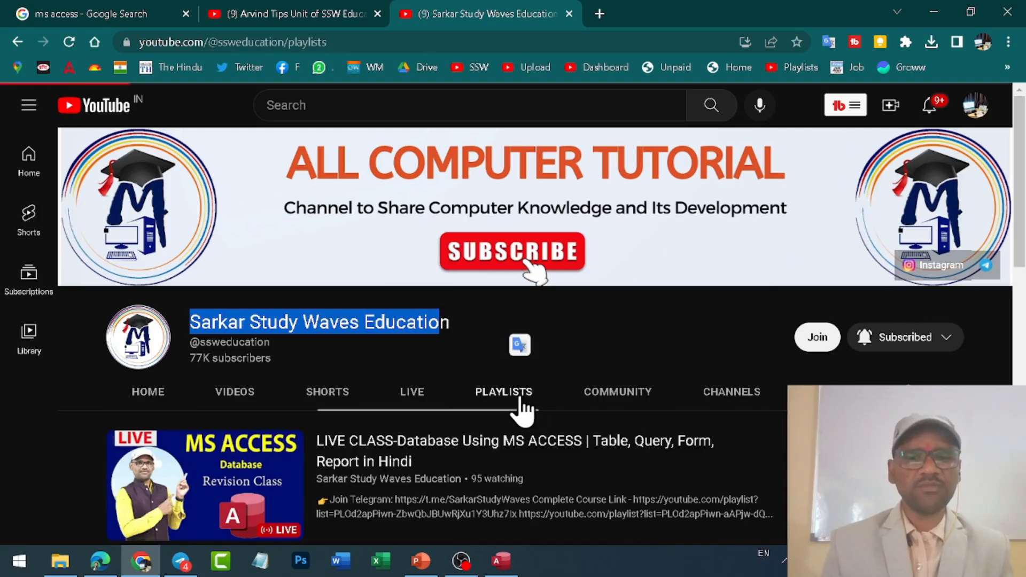
scroll(545, 403, down, 3)
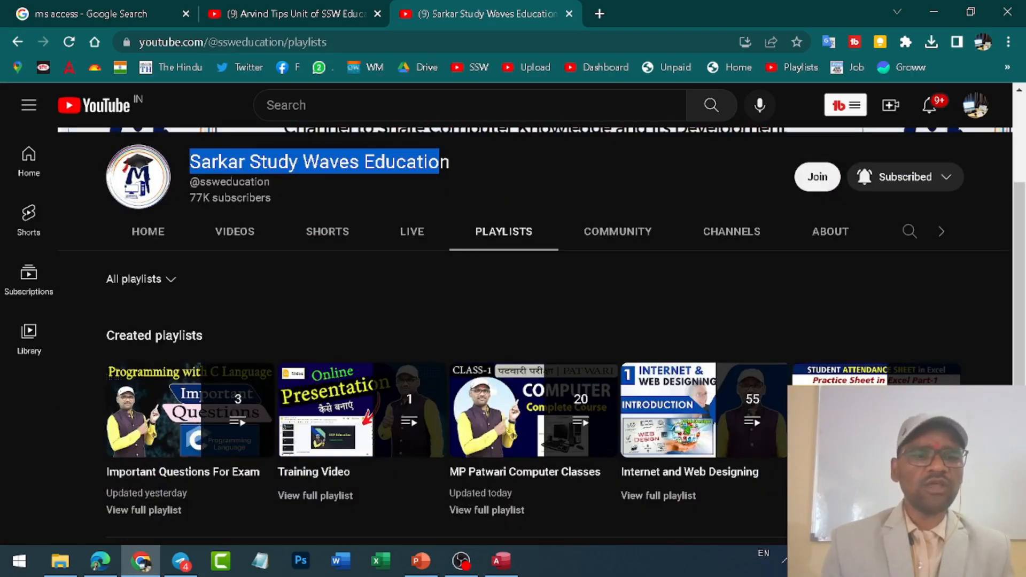
click(960, 410)
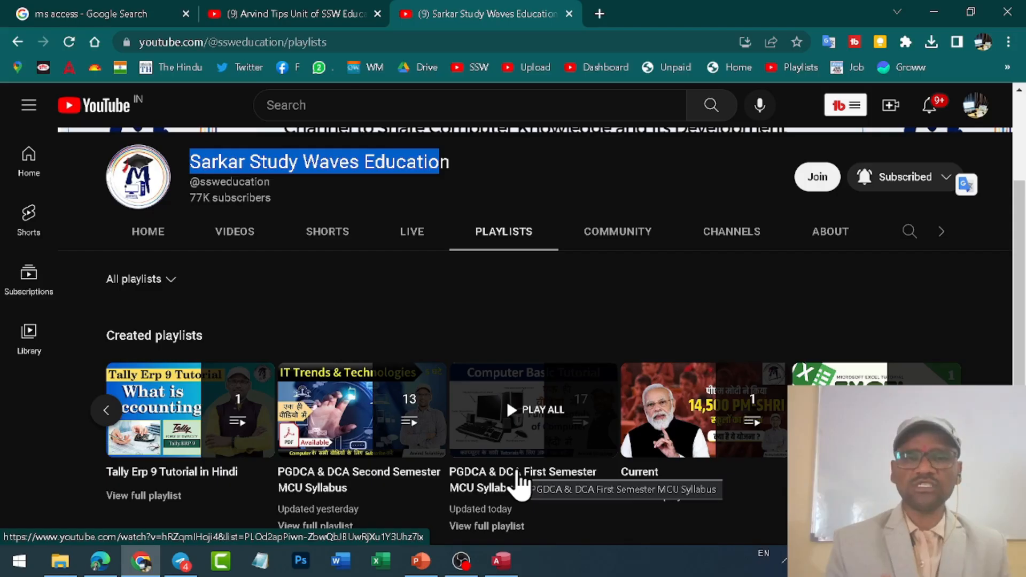
- Return to the Arvind Tips Unit of SSW Education channel, highlight its name, and look over its videos and other channels
click(277, 12)
scroll(415, 448, down, 3)
scroll(323, 378, up, 3)
drag(191, 242, 329, 244)
click(346, 252)
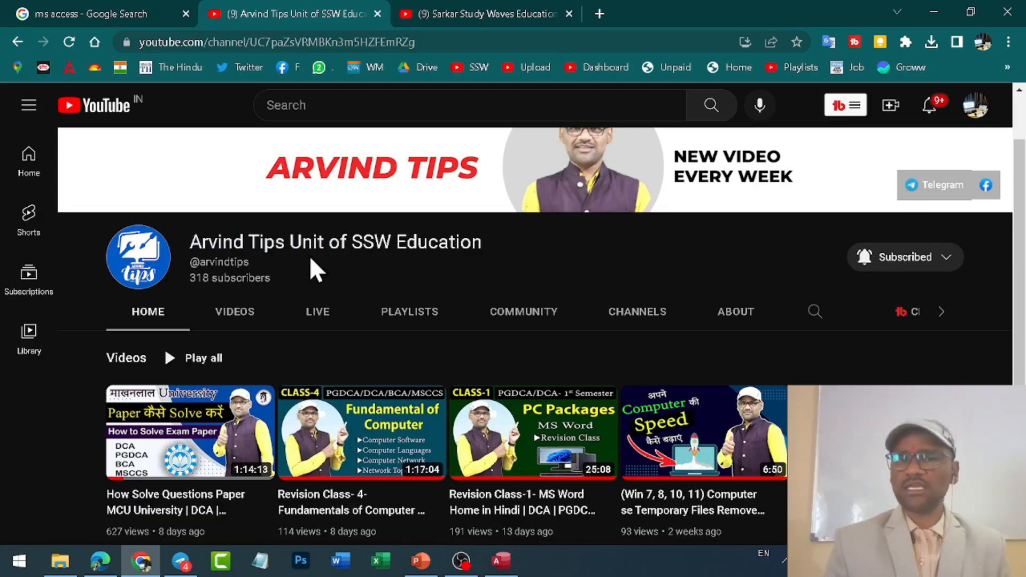
scroll(309, 256, down, 4)
scroll(309, 325, up, 1)
mouse_move(130, 259)
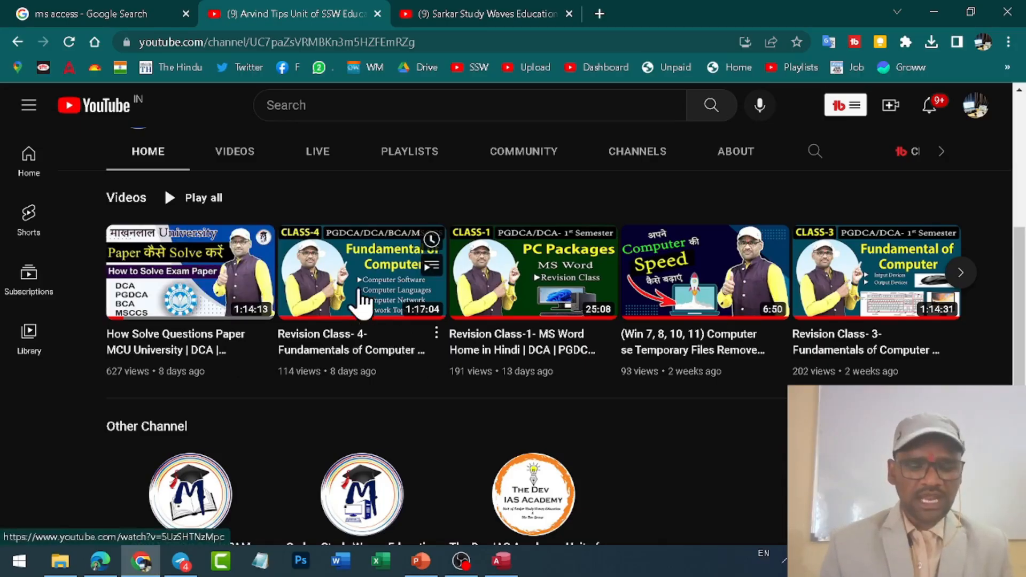
scroll(363, 296, up, 3)
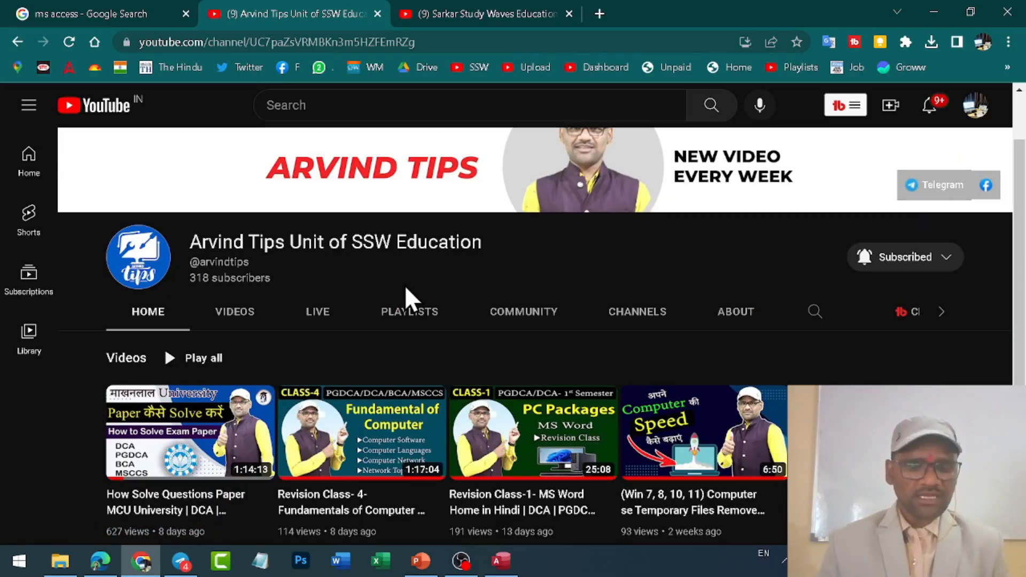